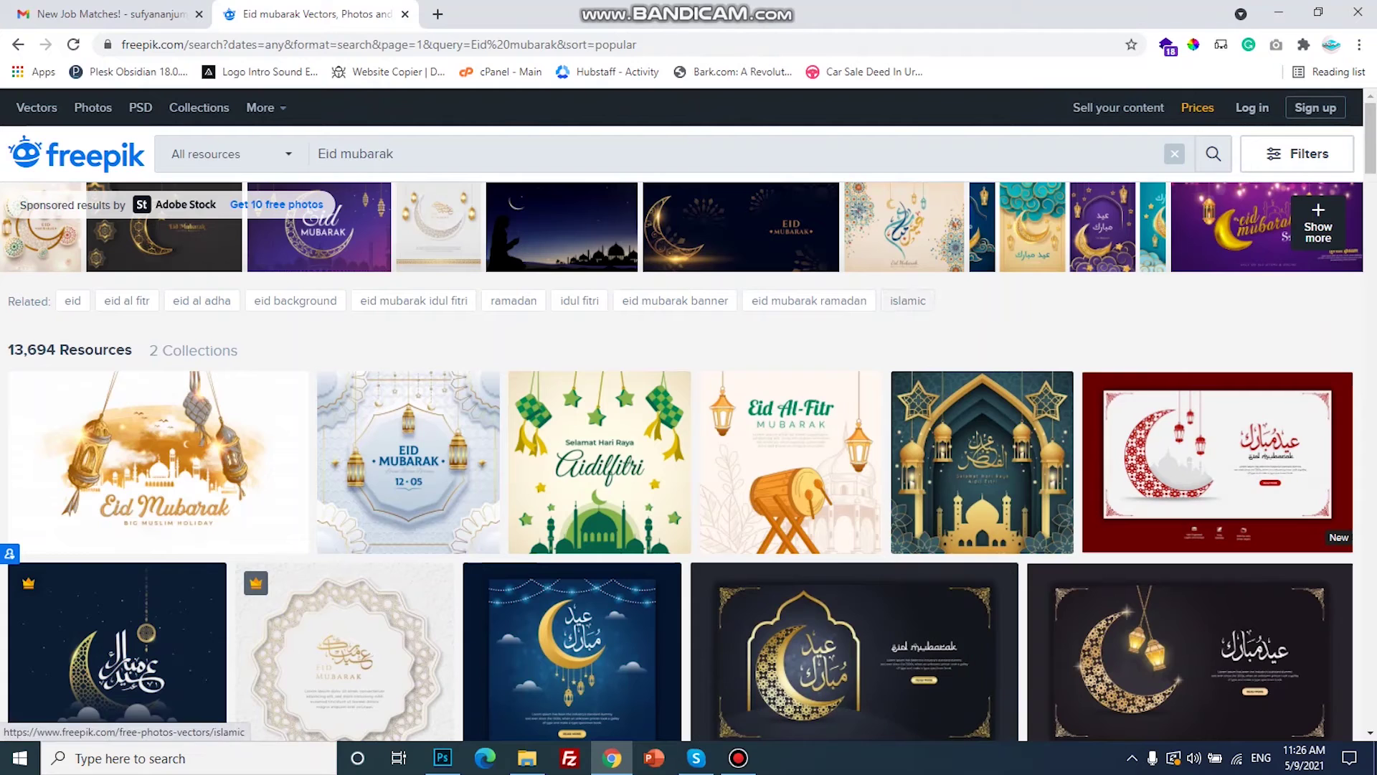
Step: Open freepik.com in a new tab and search for 'eid mubarak' graphics
click(437, 13)
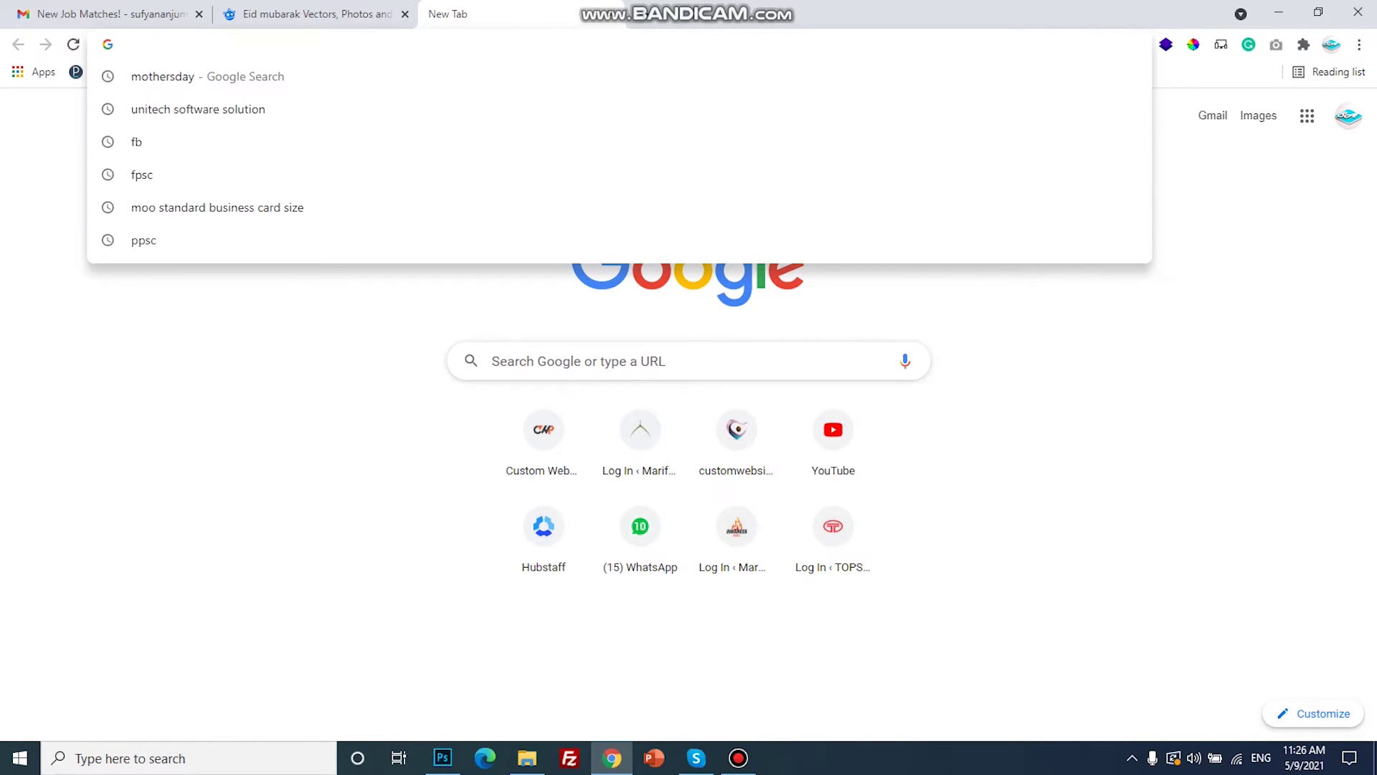
text(freepik.com)
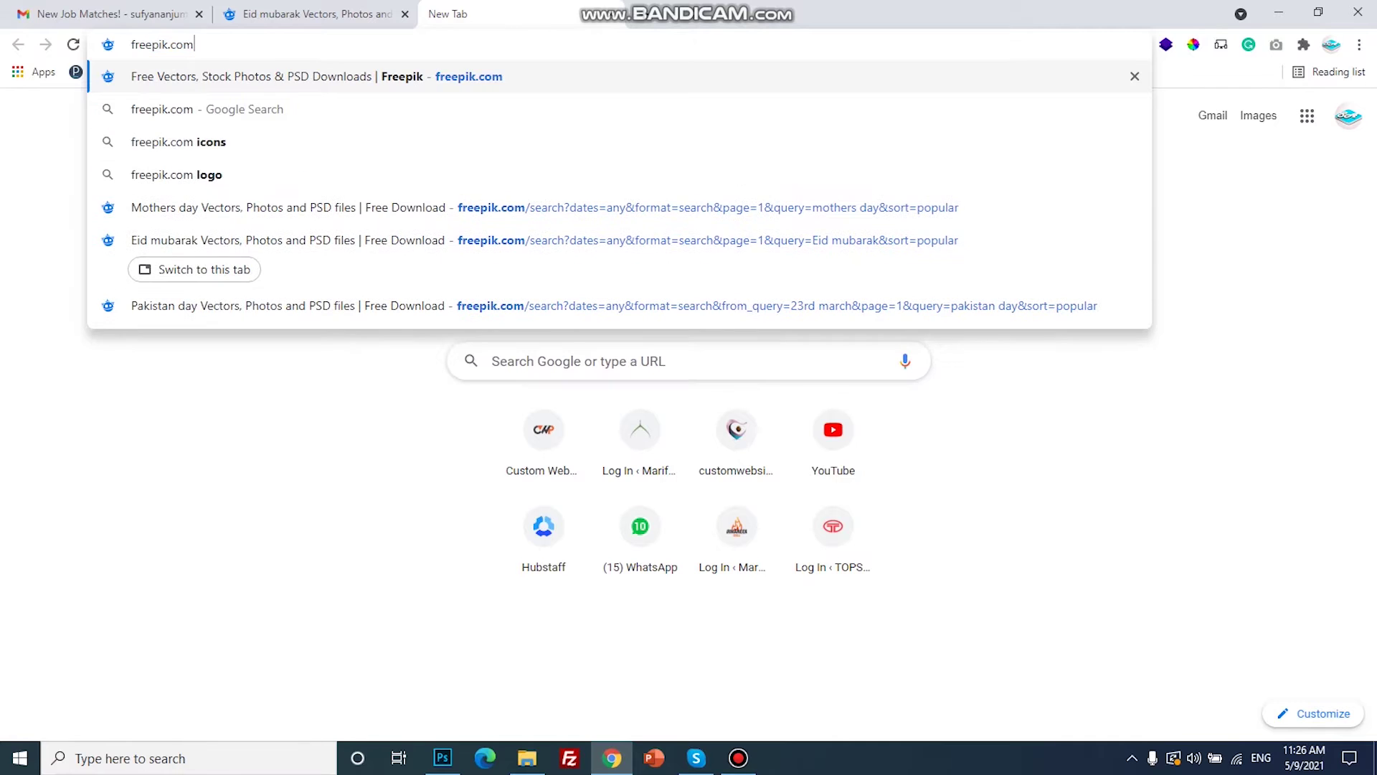
key(Return)
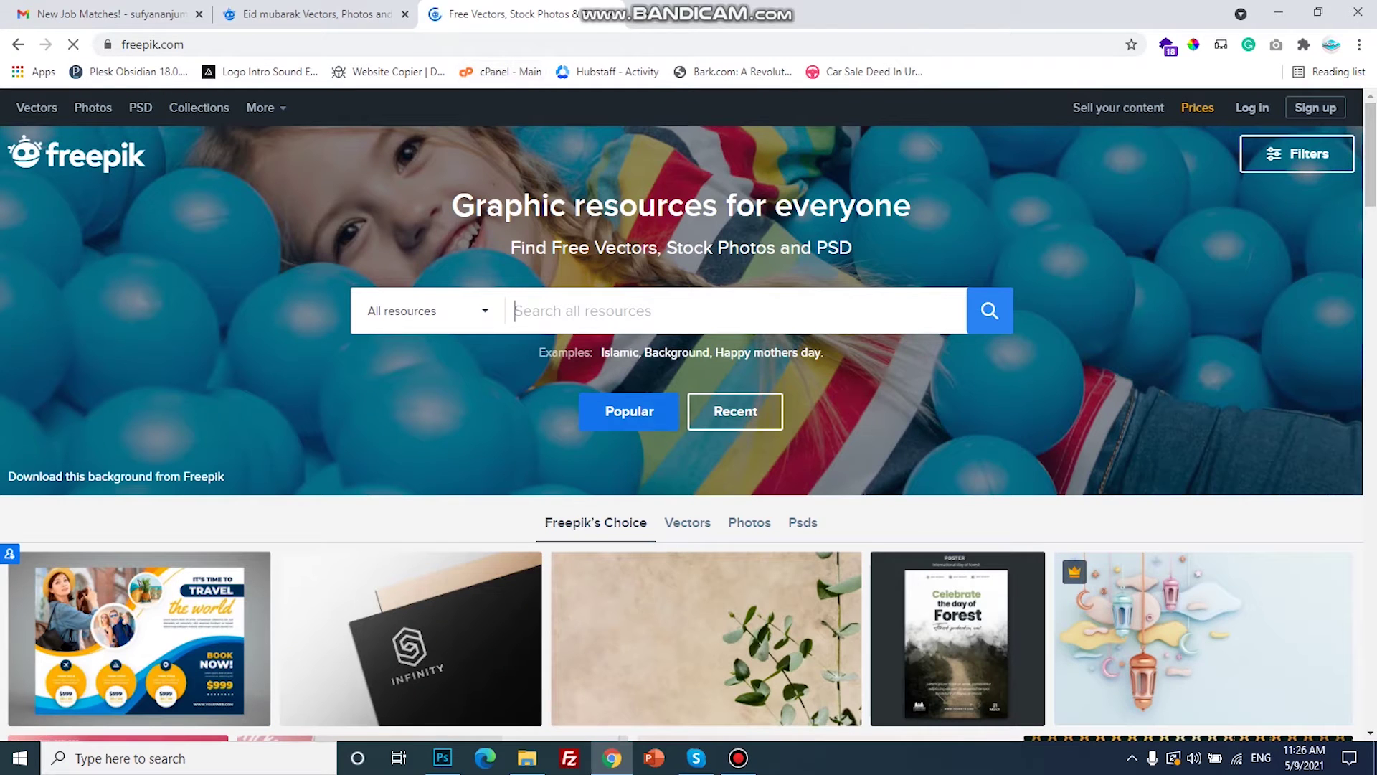
text(e)
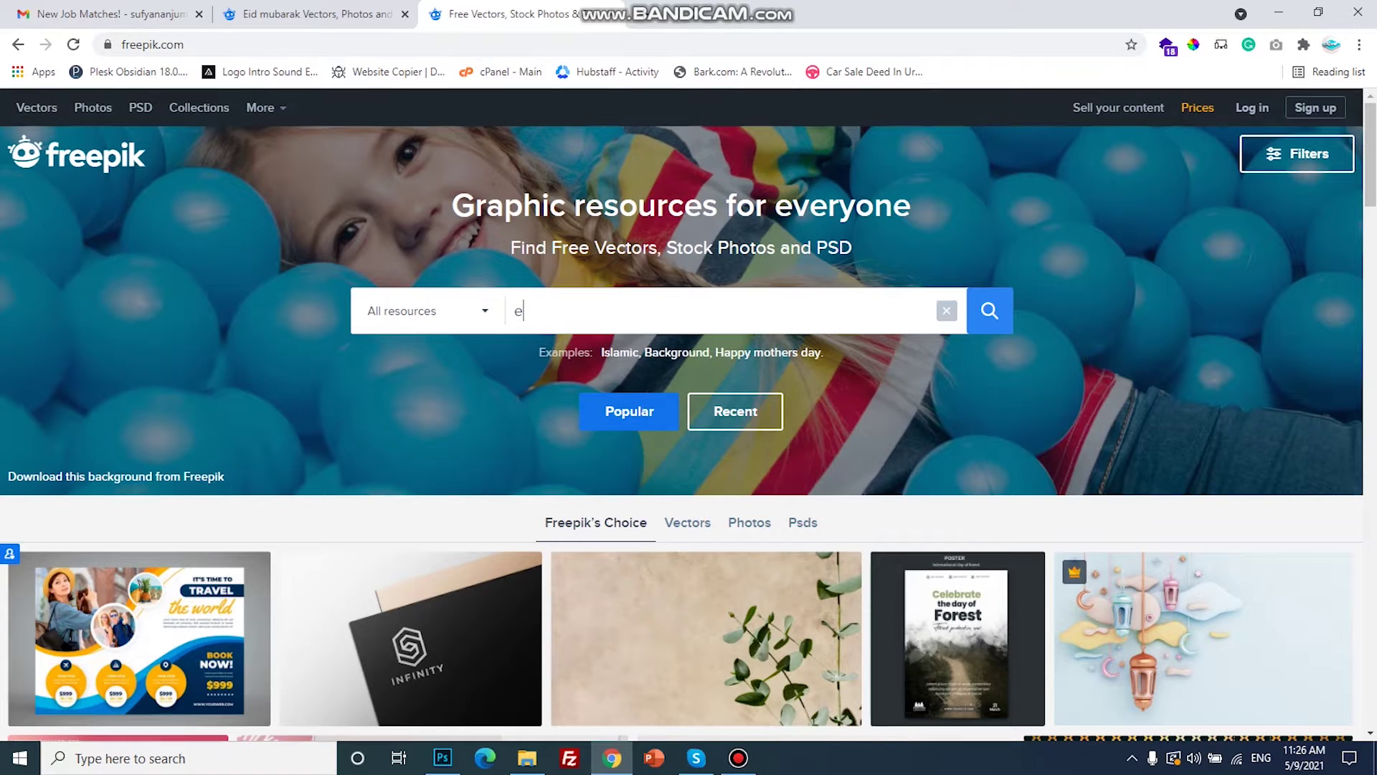
text(id)
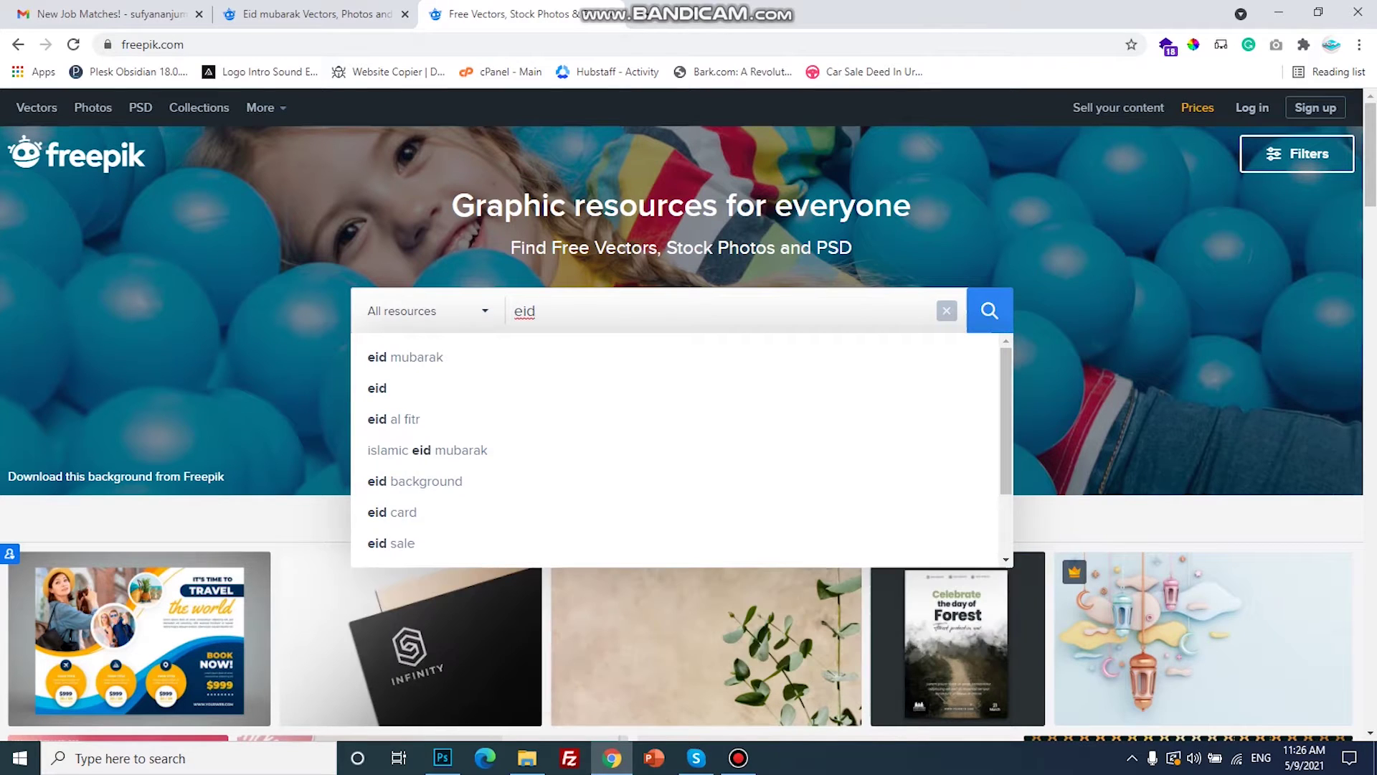
click(574, 357)
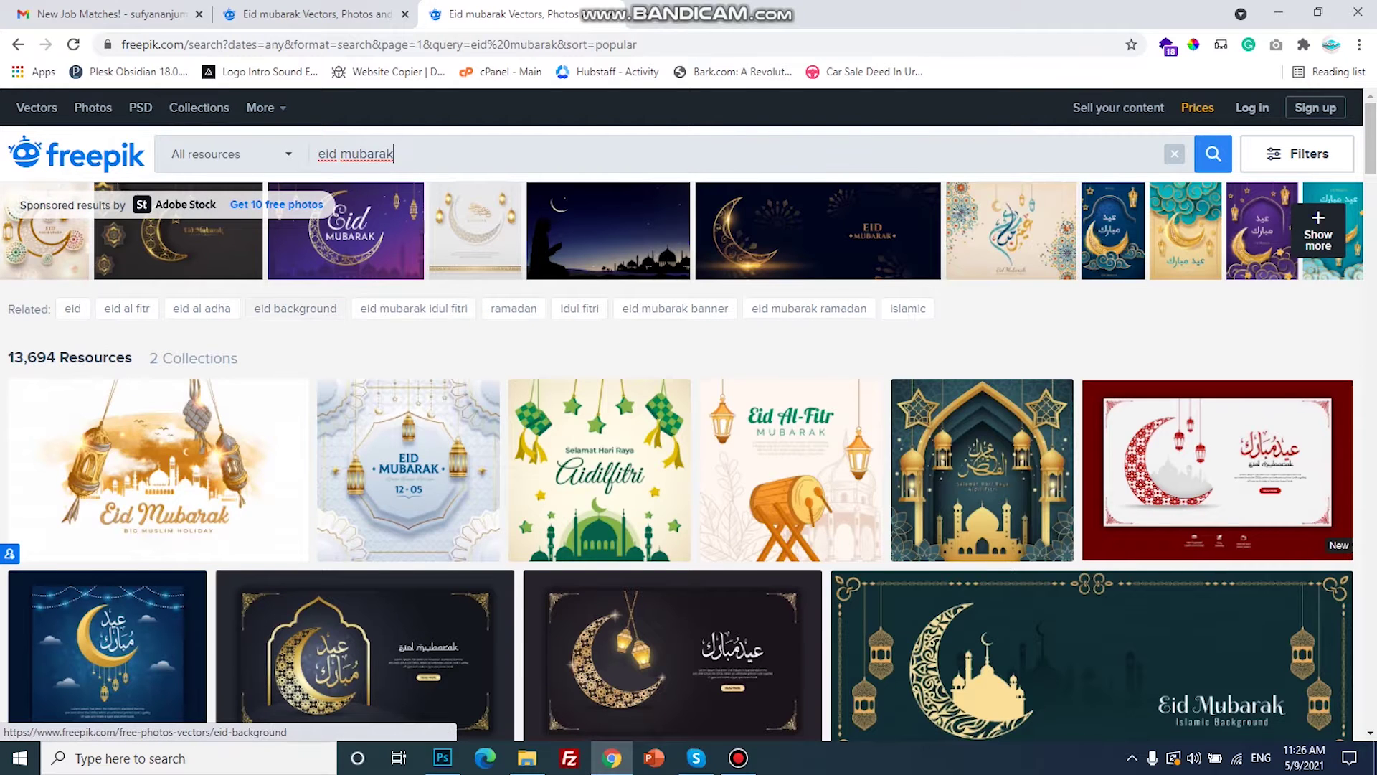
Step: Filter the eid mubarak results to Free license only, leaving 3,857 resources
scroll(294, 309, down, 5)
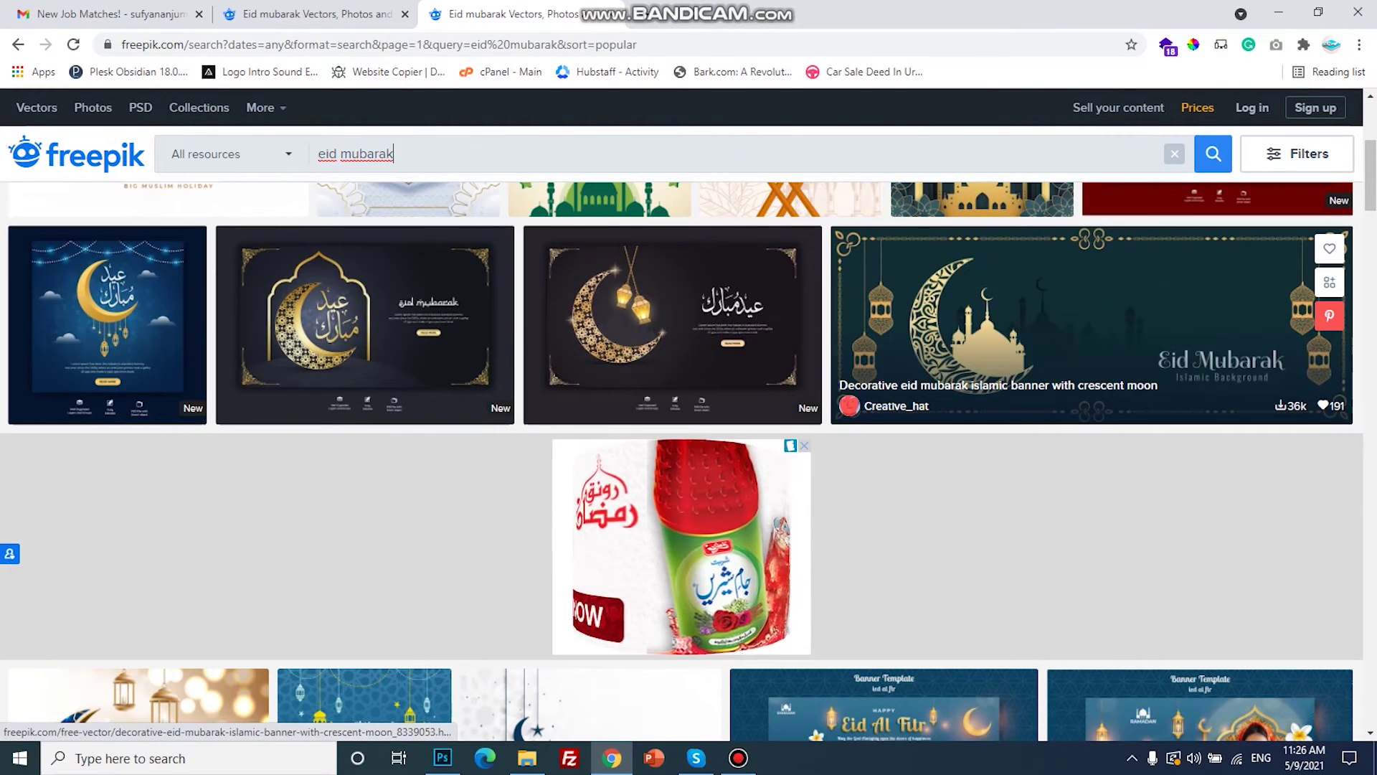
scroll(882, 494, down, 3)
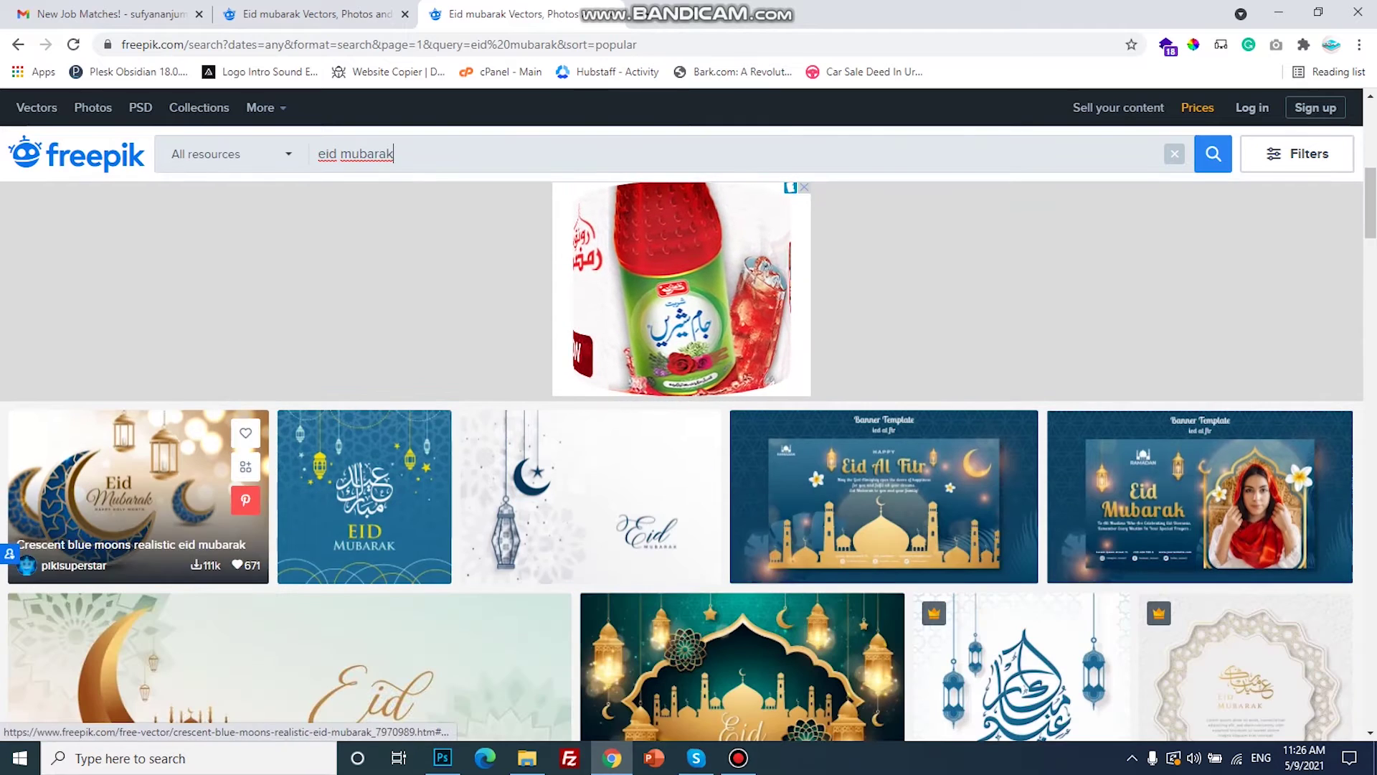
scroll(1219, 502, down, 3)
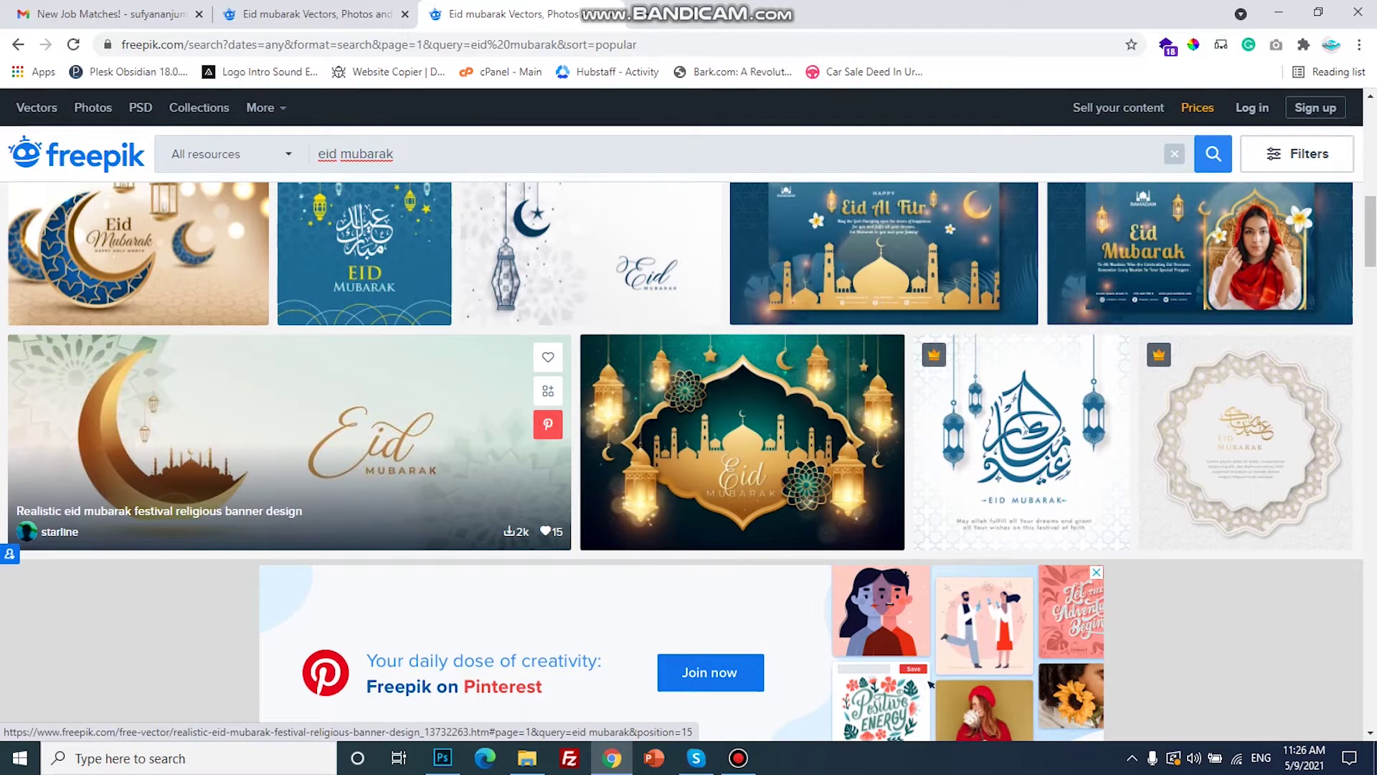
scroll(108, 531, down, 2)
scroll(108, 531, down, 2)
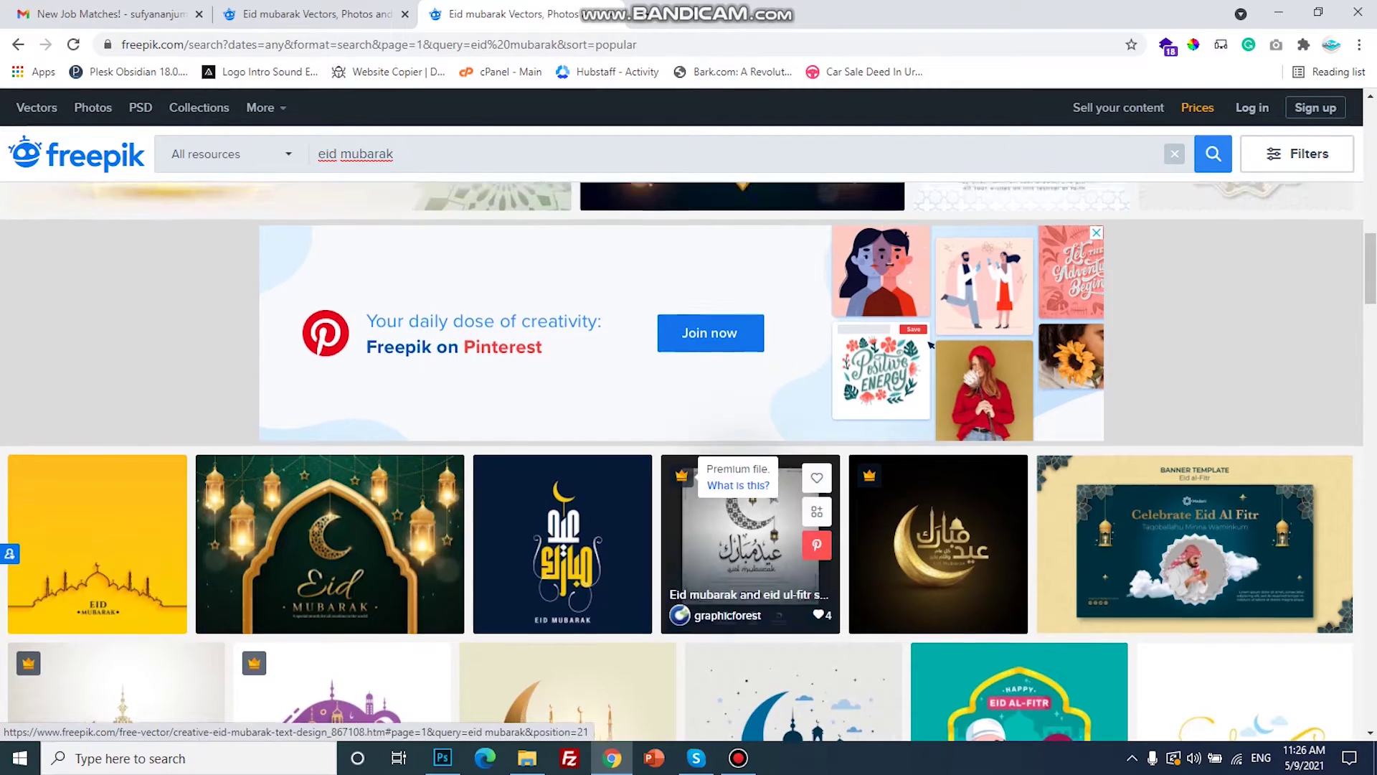
key(Return)
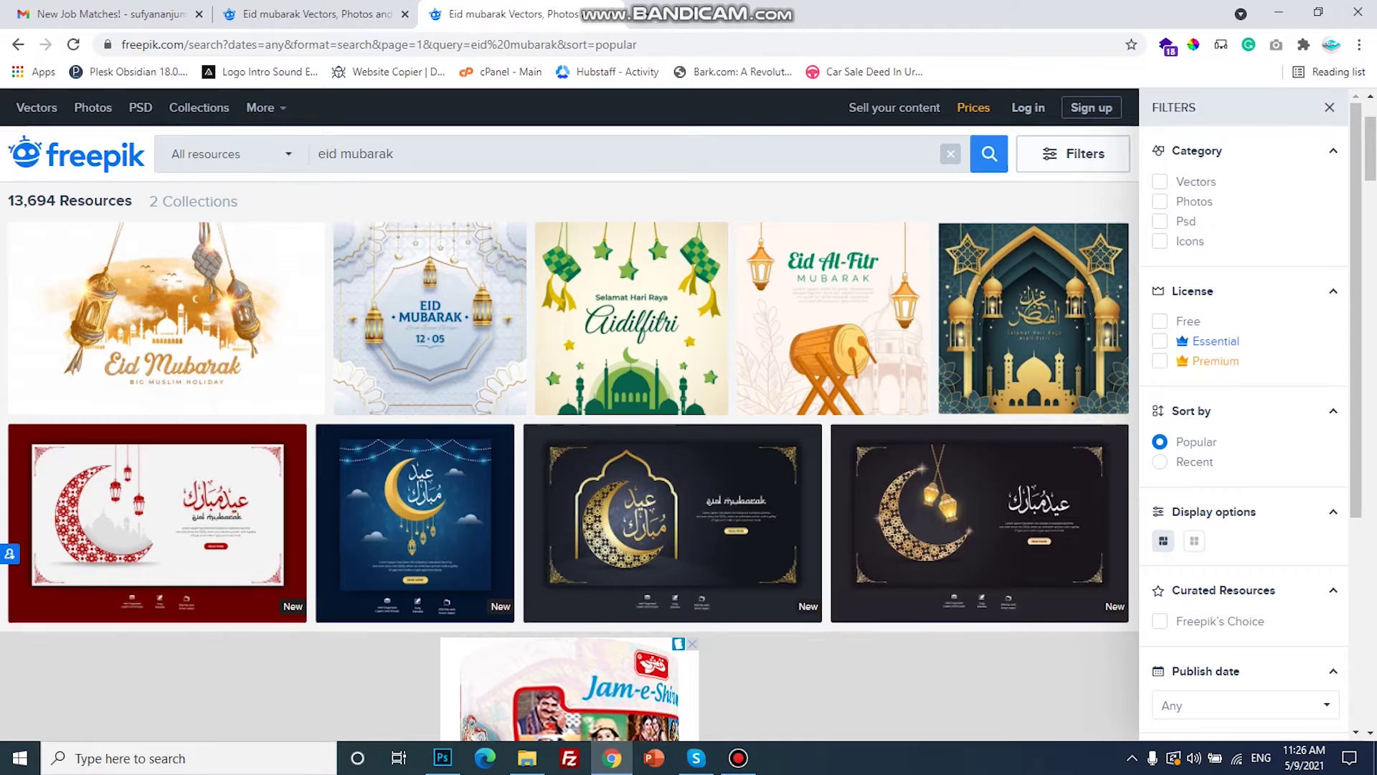
click(1160, 321)
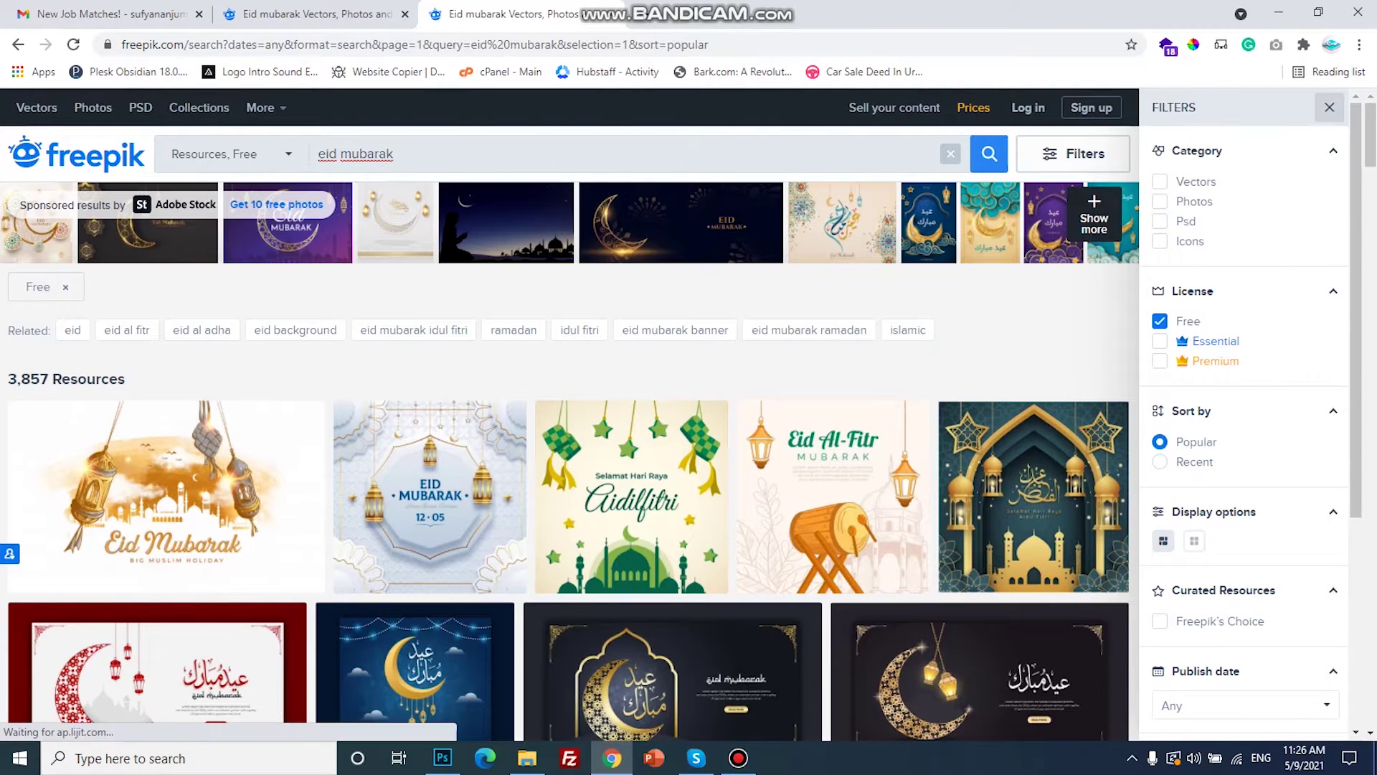
click(1329, 107)
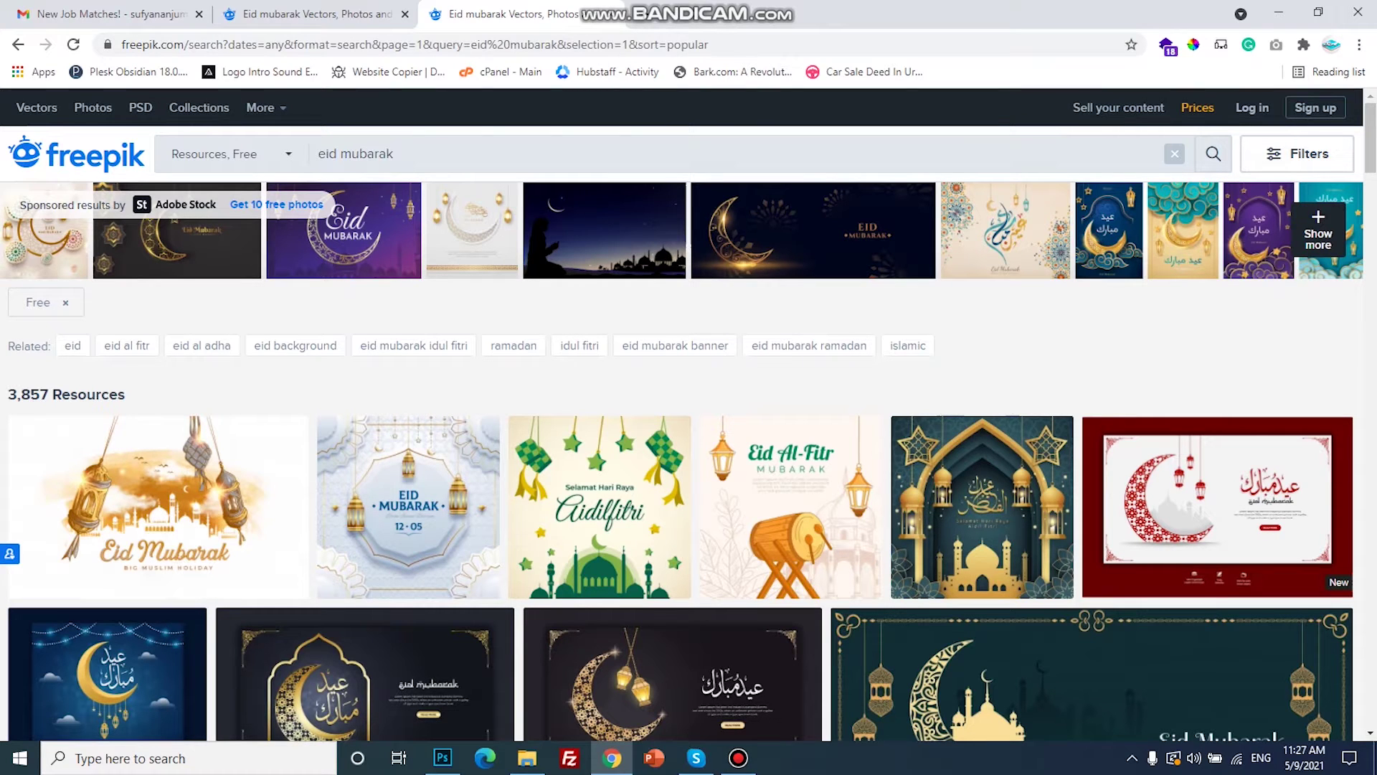
Step: Scroll the free results and open the 'Eid mubarak elegant decorative greeting card' vector
scroll(689, 459, down, 1)
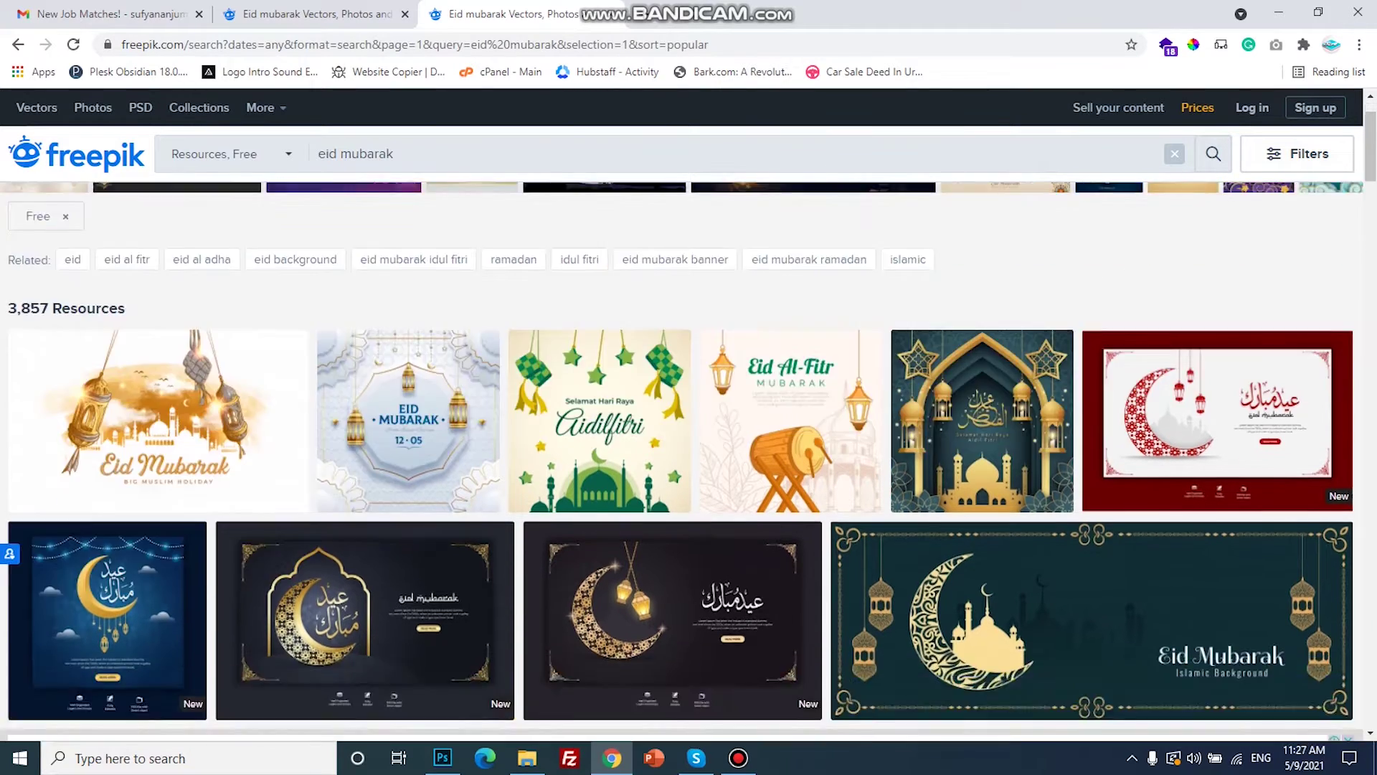
scroll(688, 459, down, 2)
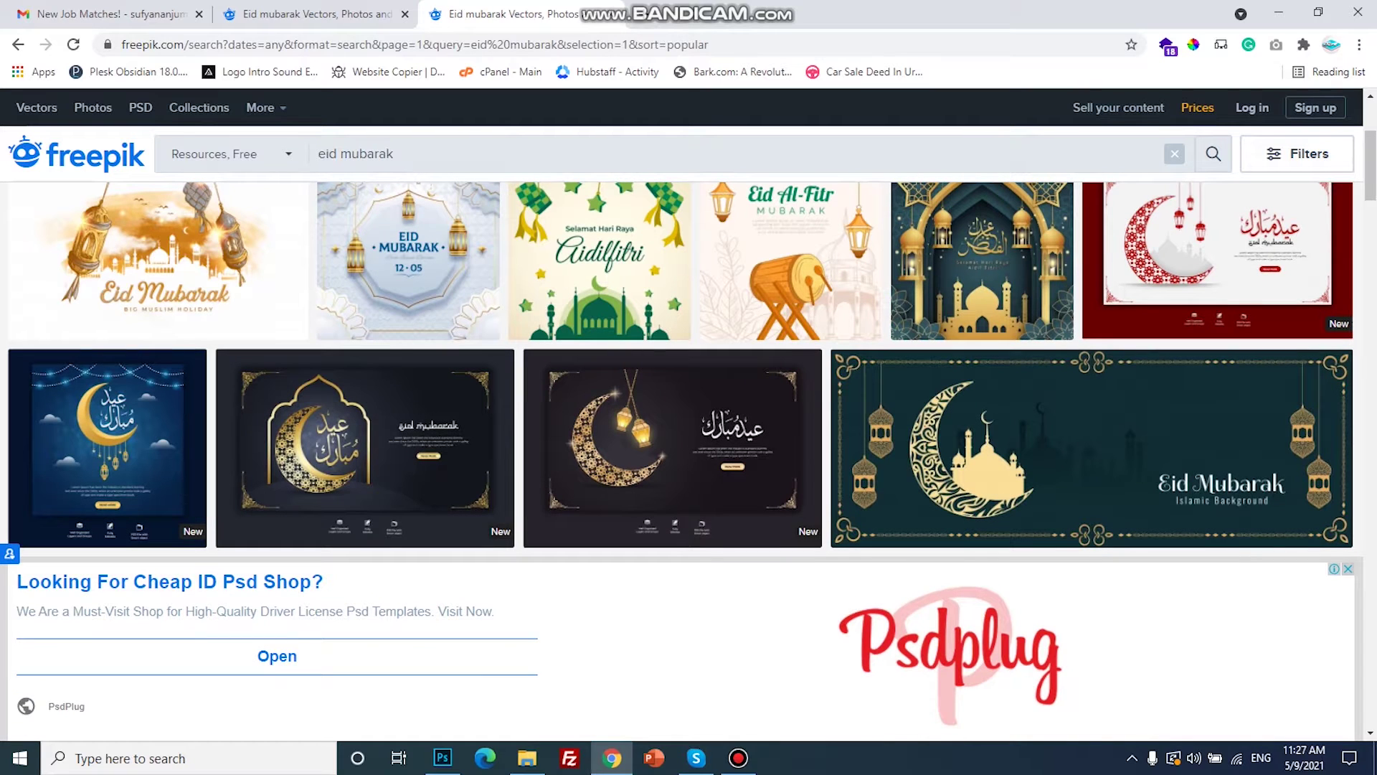
scroll(688, 459, down, 3)
scroll(688, 459, down, 1)
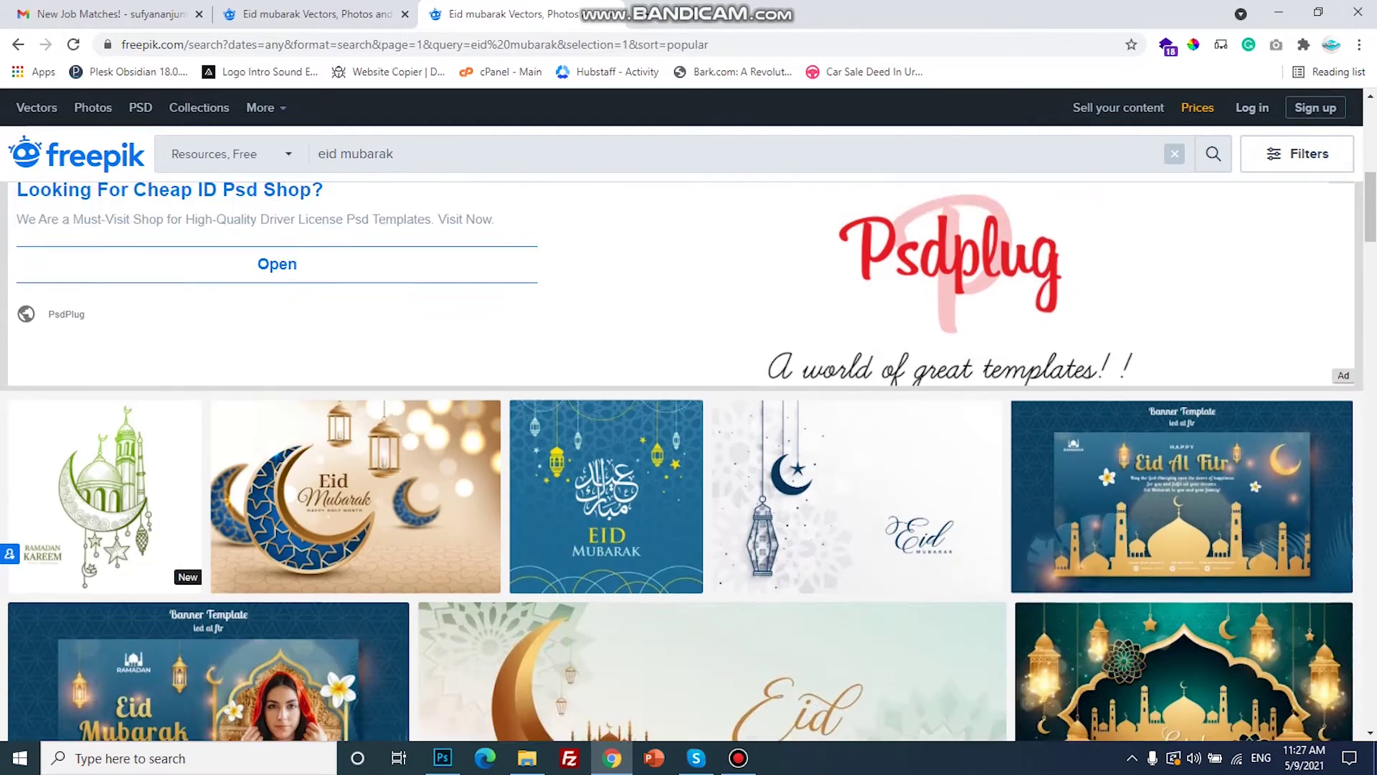
scroll(688, 459, down, 2)
scroll(688, 459, down, 2)
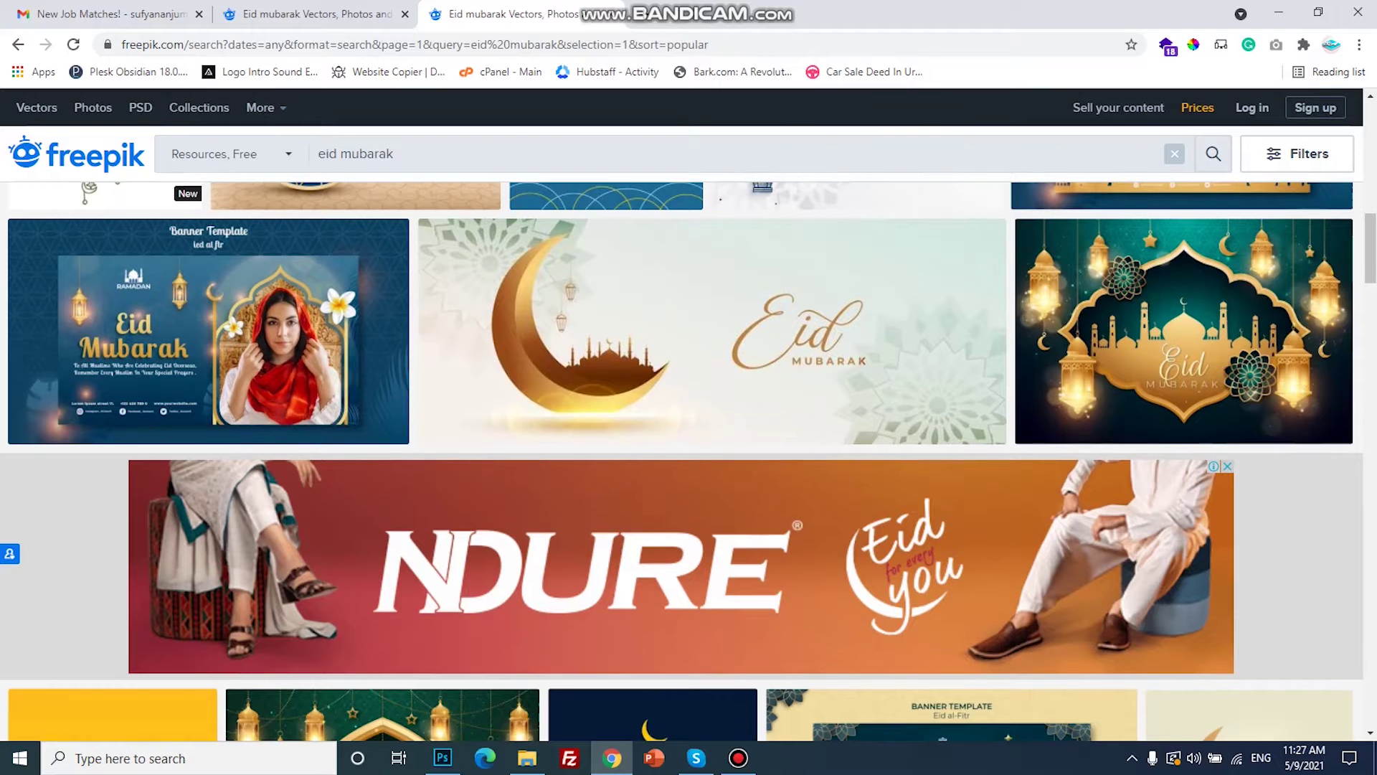
scroll(689, 459, down, 3)
scroll(688, 459, down, 1)
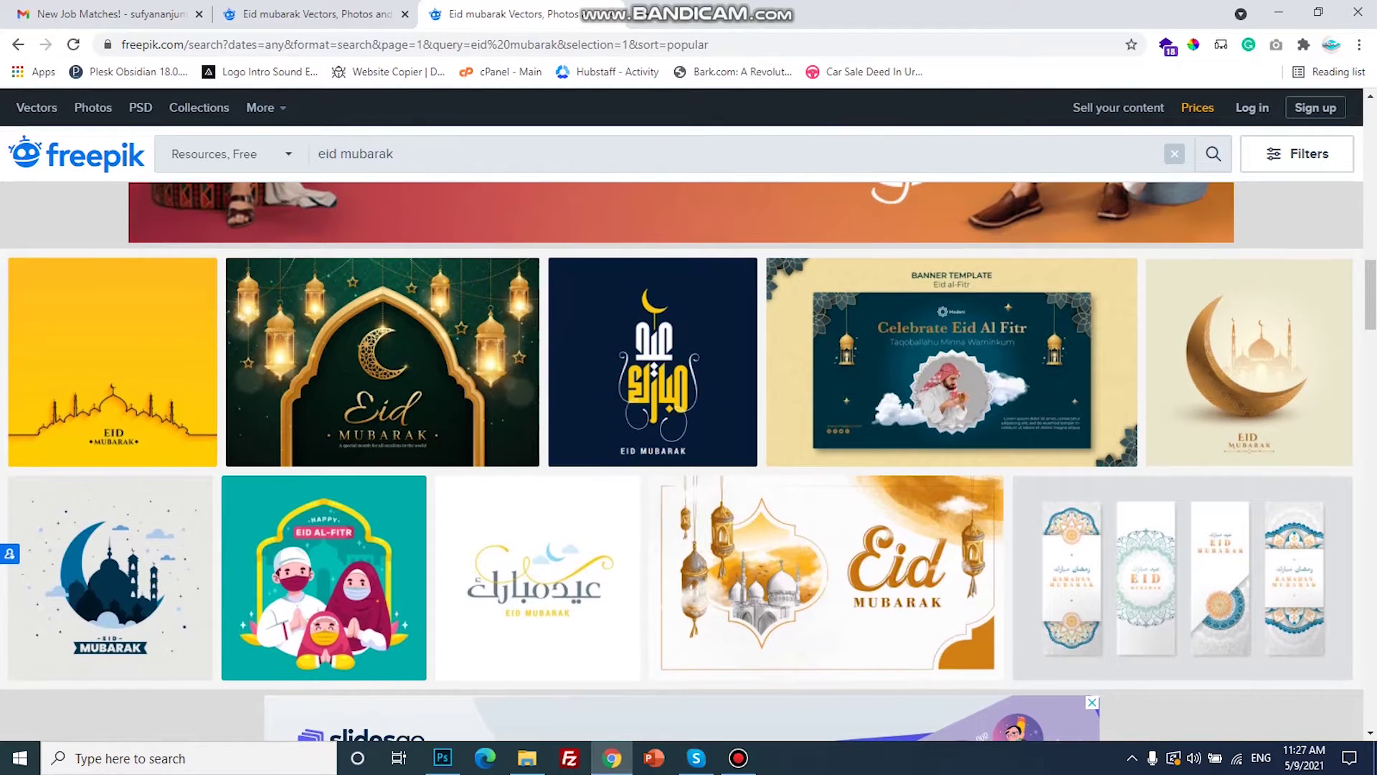
scroll(688, 459, down, 1)
scroll(688, 459, down, 2)
scroll(688, 459, down, 3)
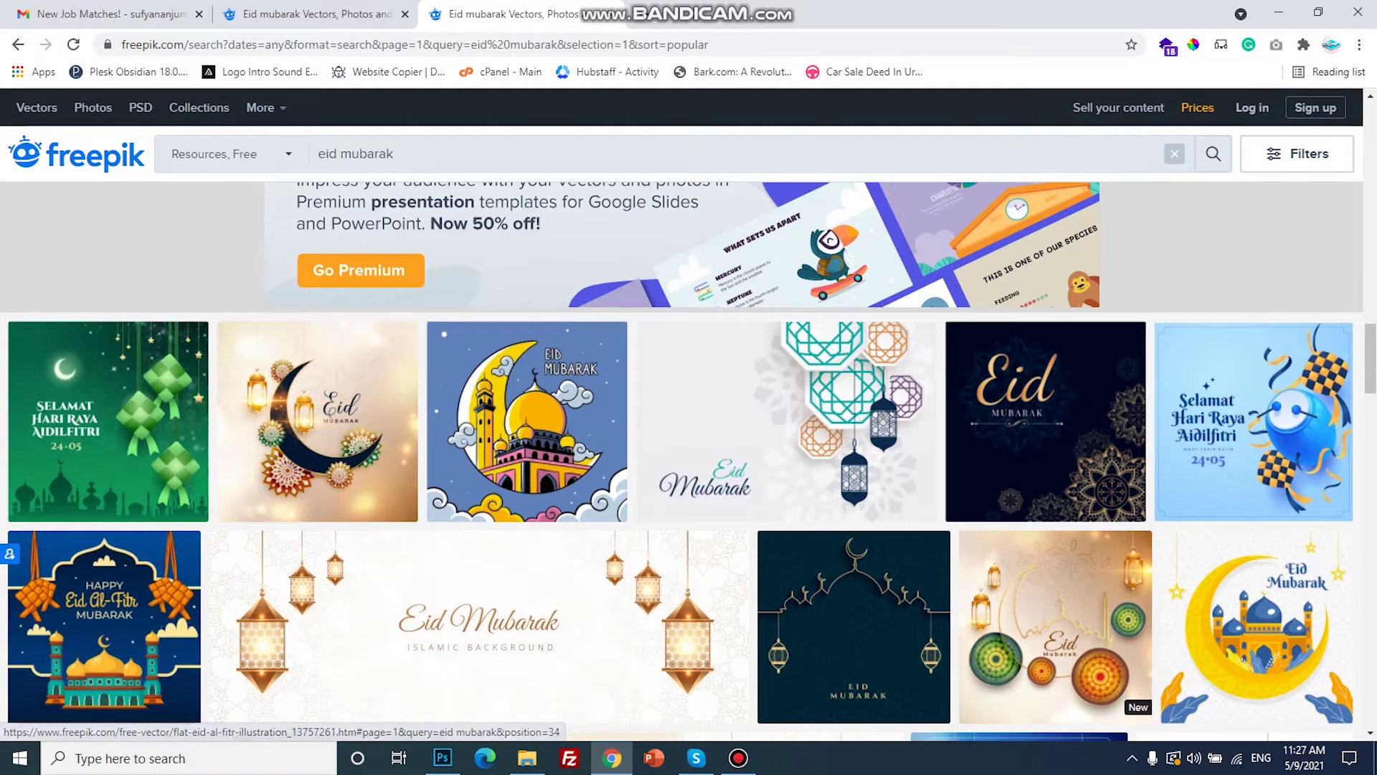
scroll(689, 459, down, 3)
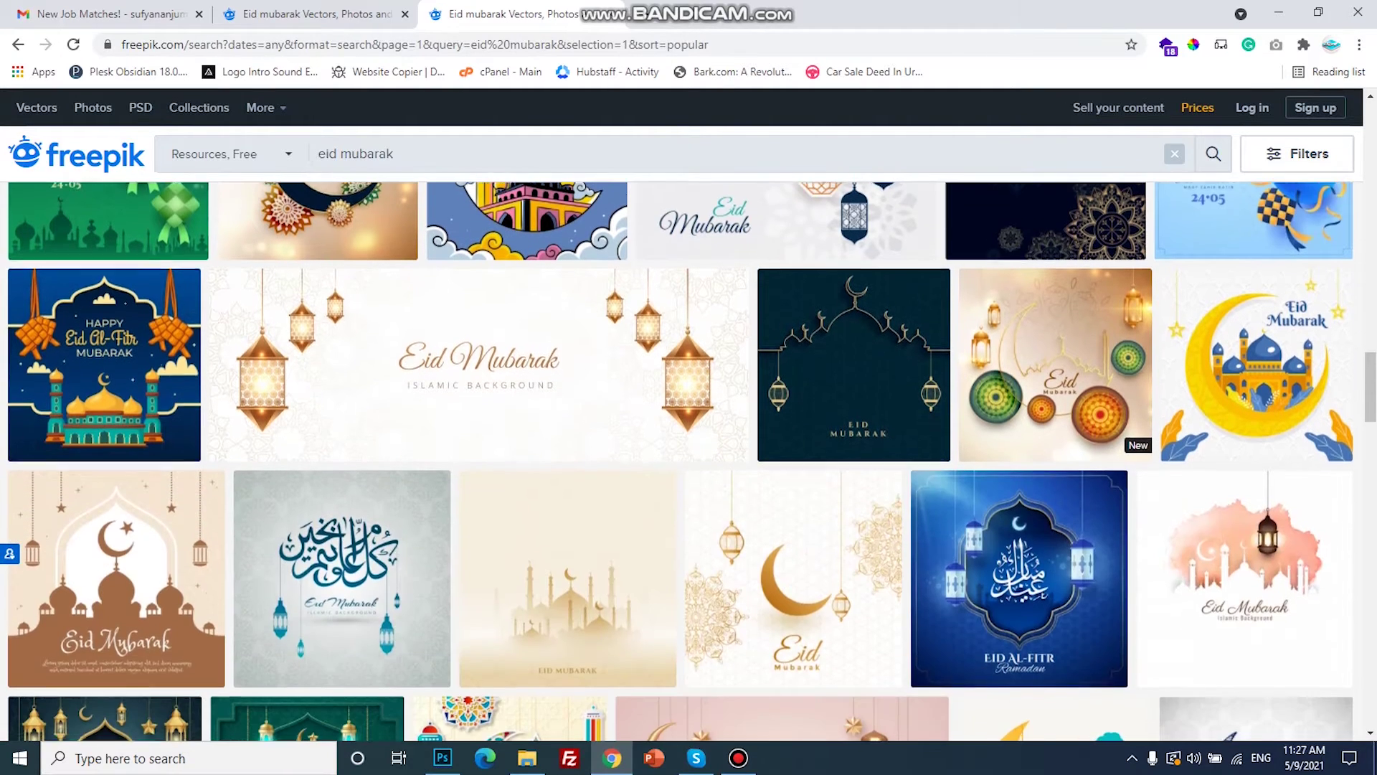
scroll(689, 459, down, 4)
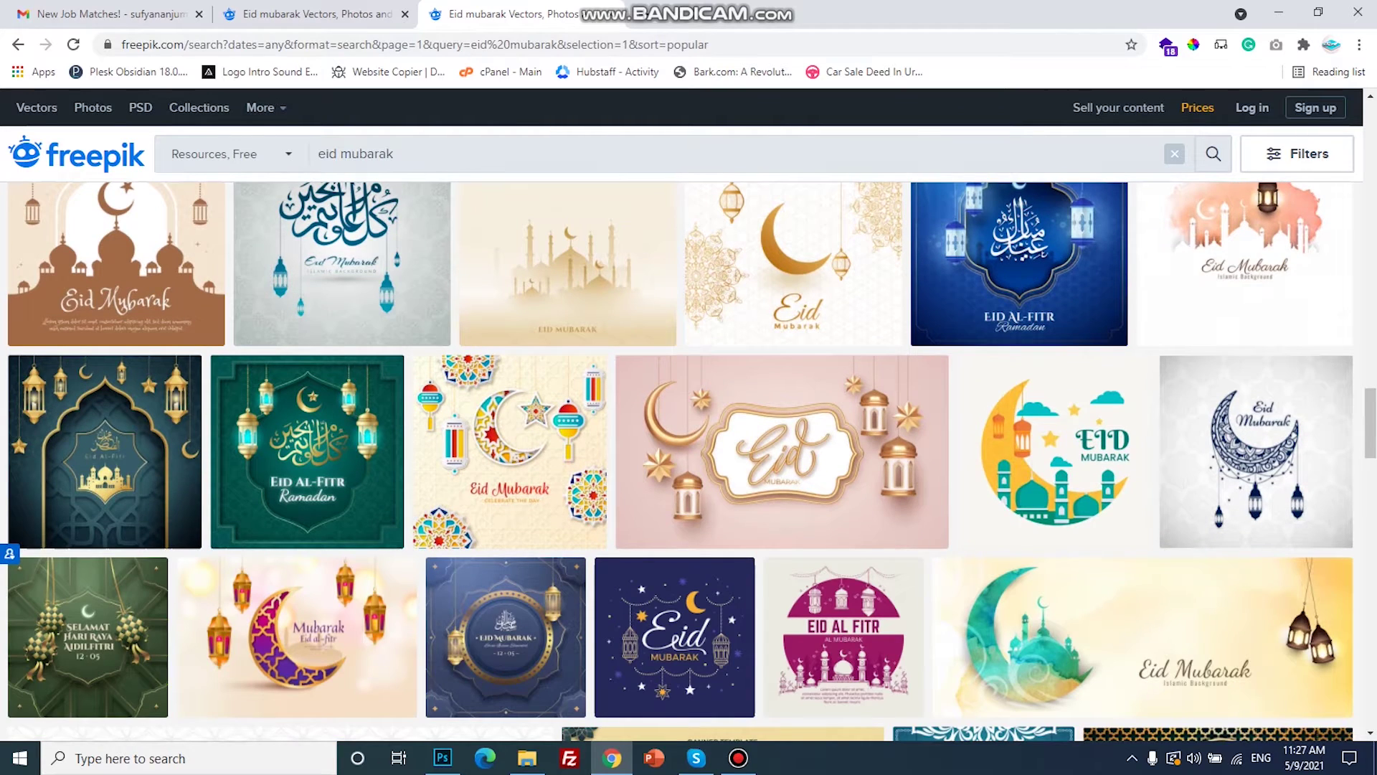
scroll(689, 459, down, 3)
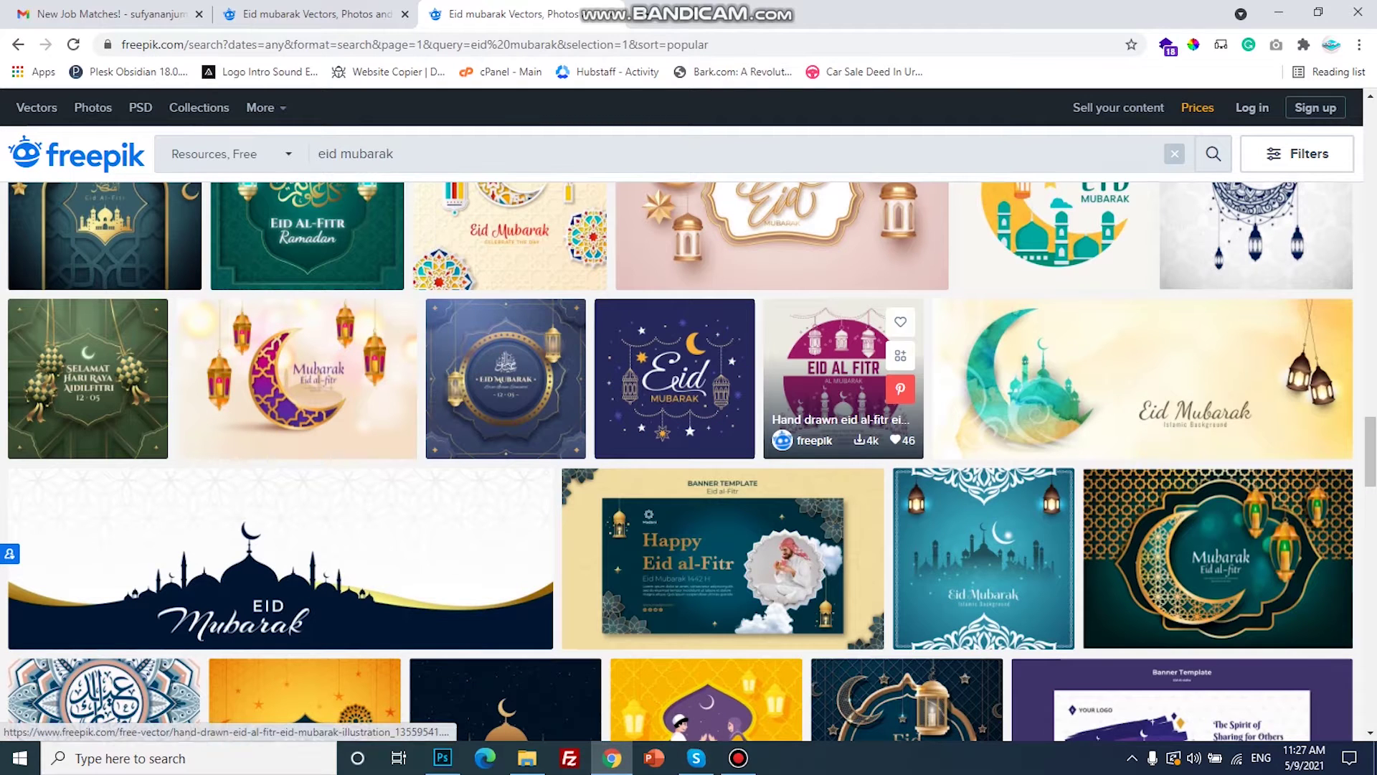
scroll(847, 380, down, 1)
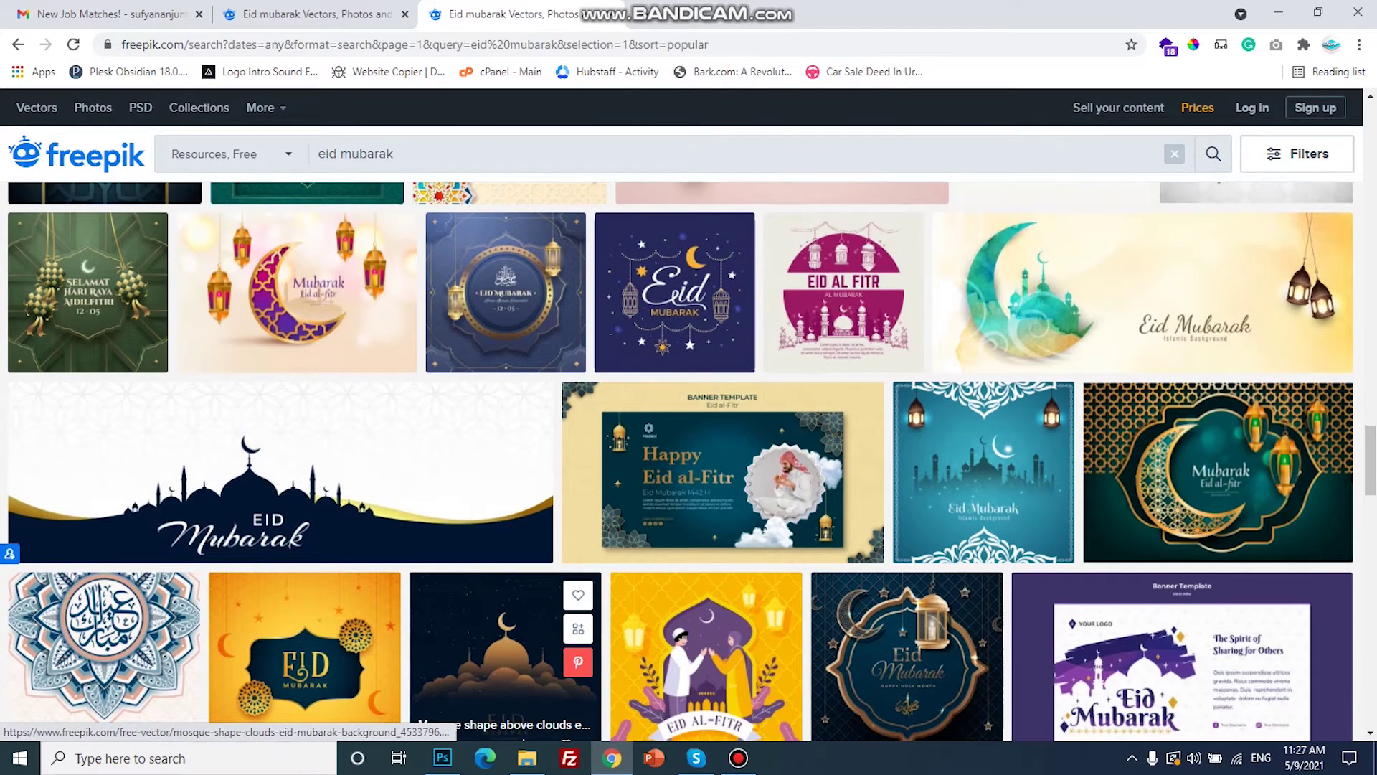
scroll(459, 667, down, 2)
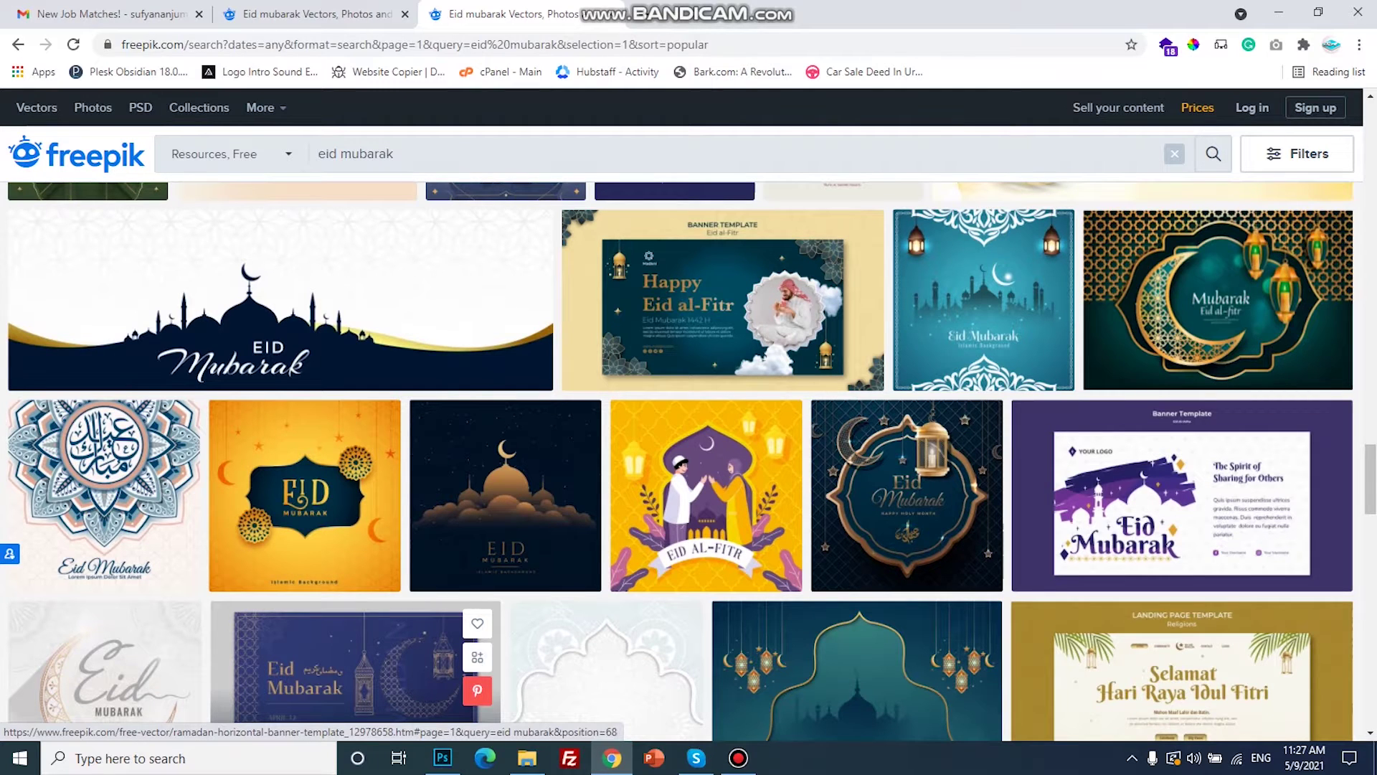
scroll(344, 606, down, 5)
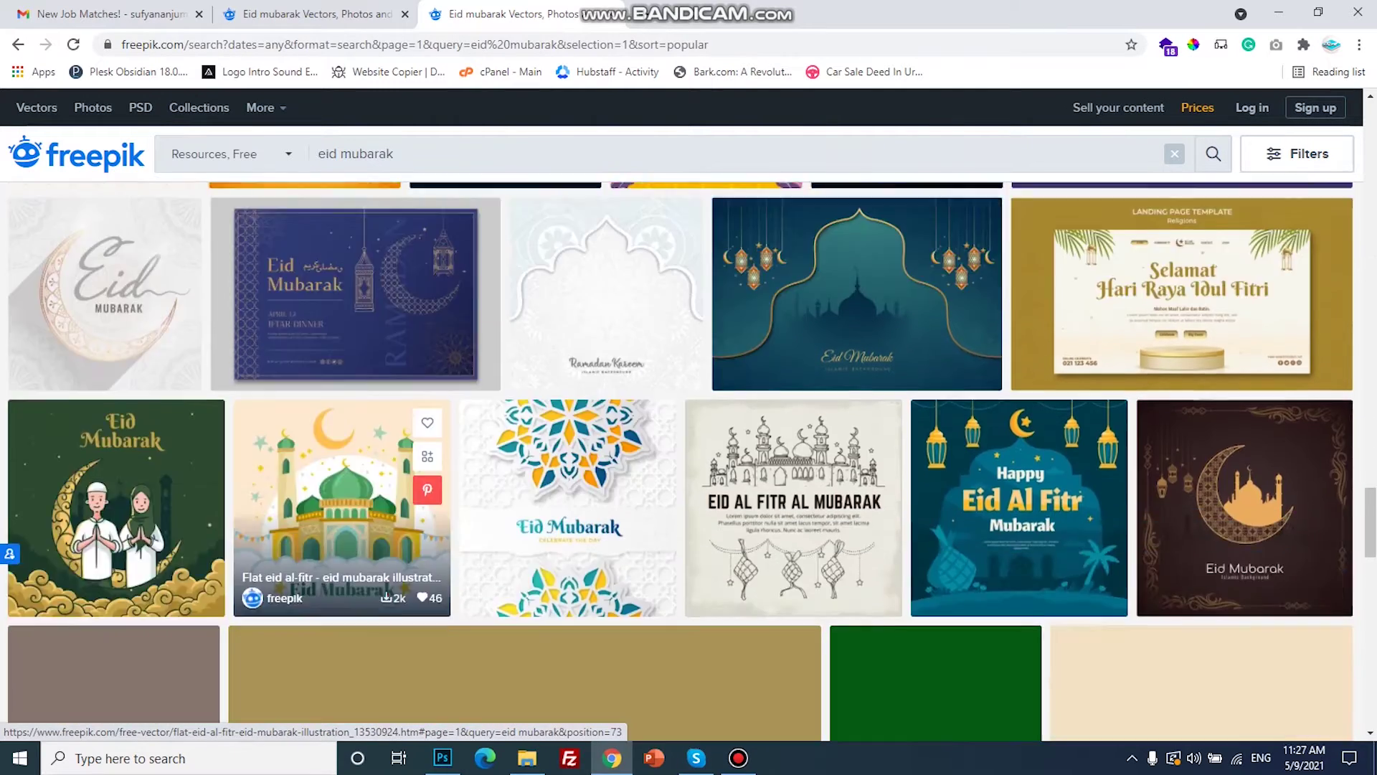
scroll(344, 606, down, 1)
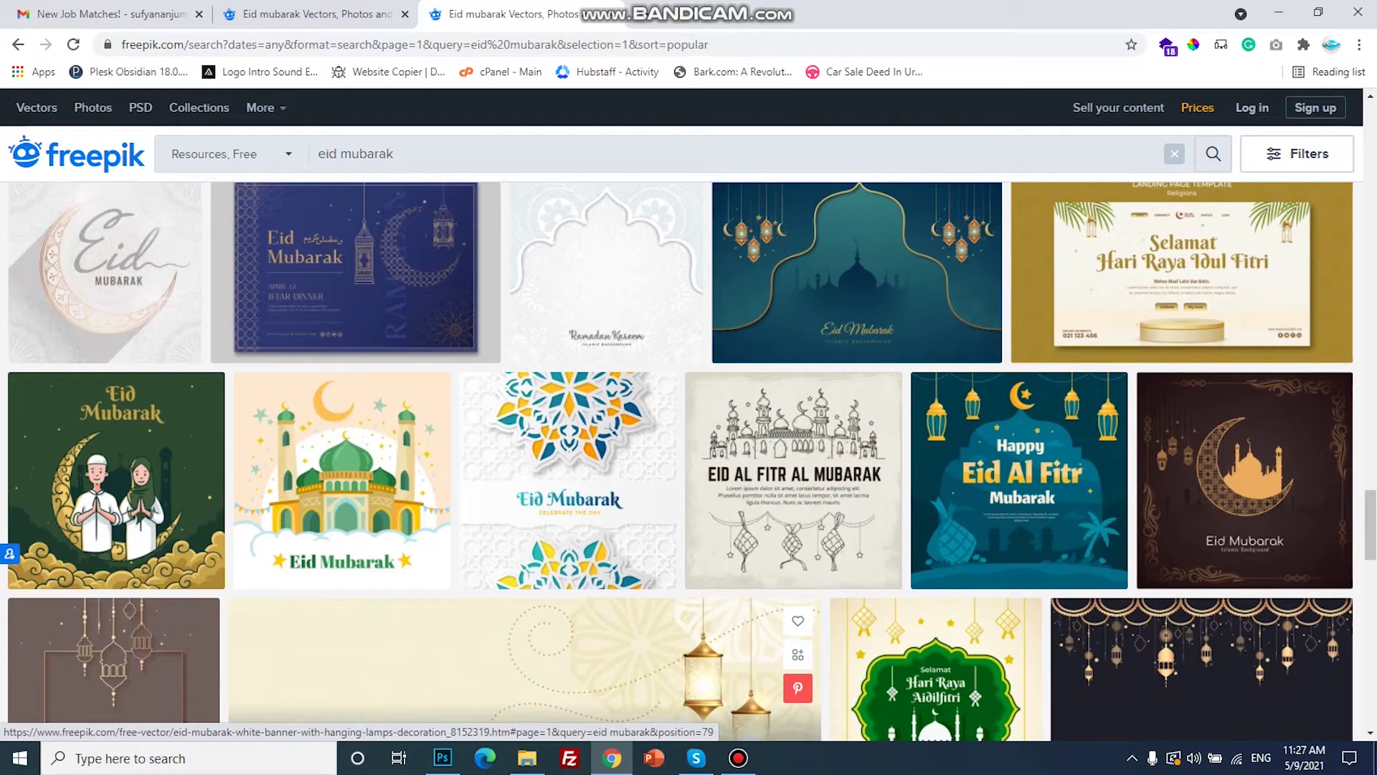
scroll(344, 606, down, 2)
scroll(345, 606, up, 2)
scroll(344, 606, down, 5)
scroll(344, 606, down, 3)
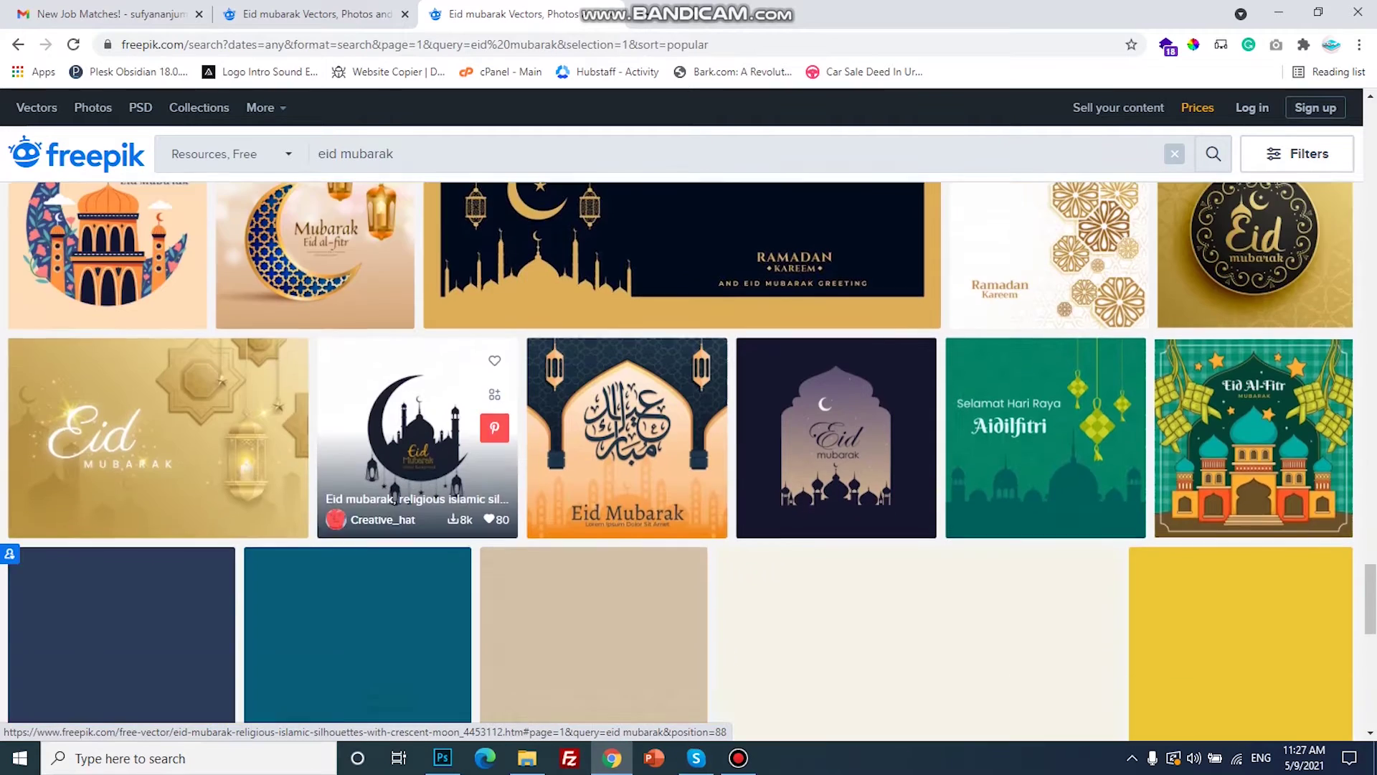
scroll(373, 502, down, 5)
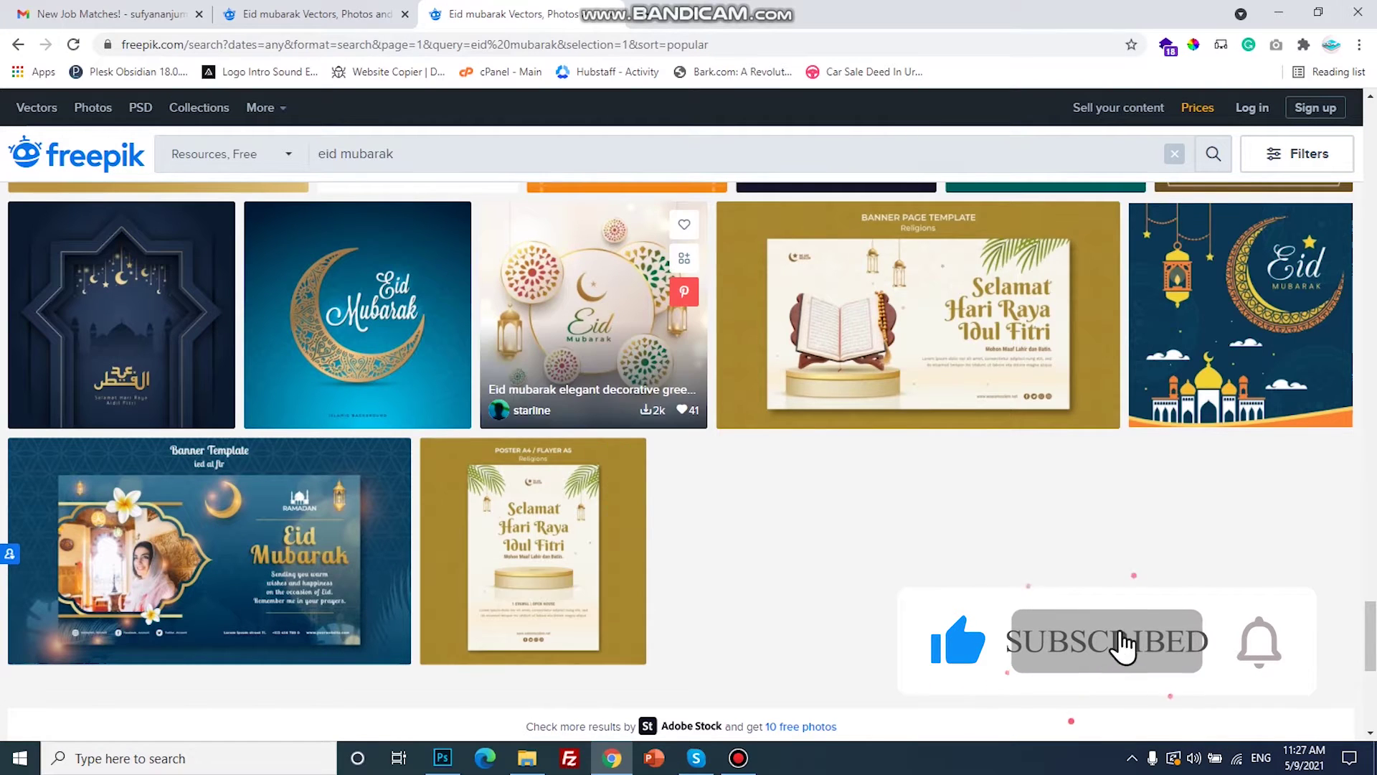
click(588, 315)
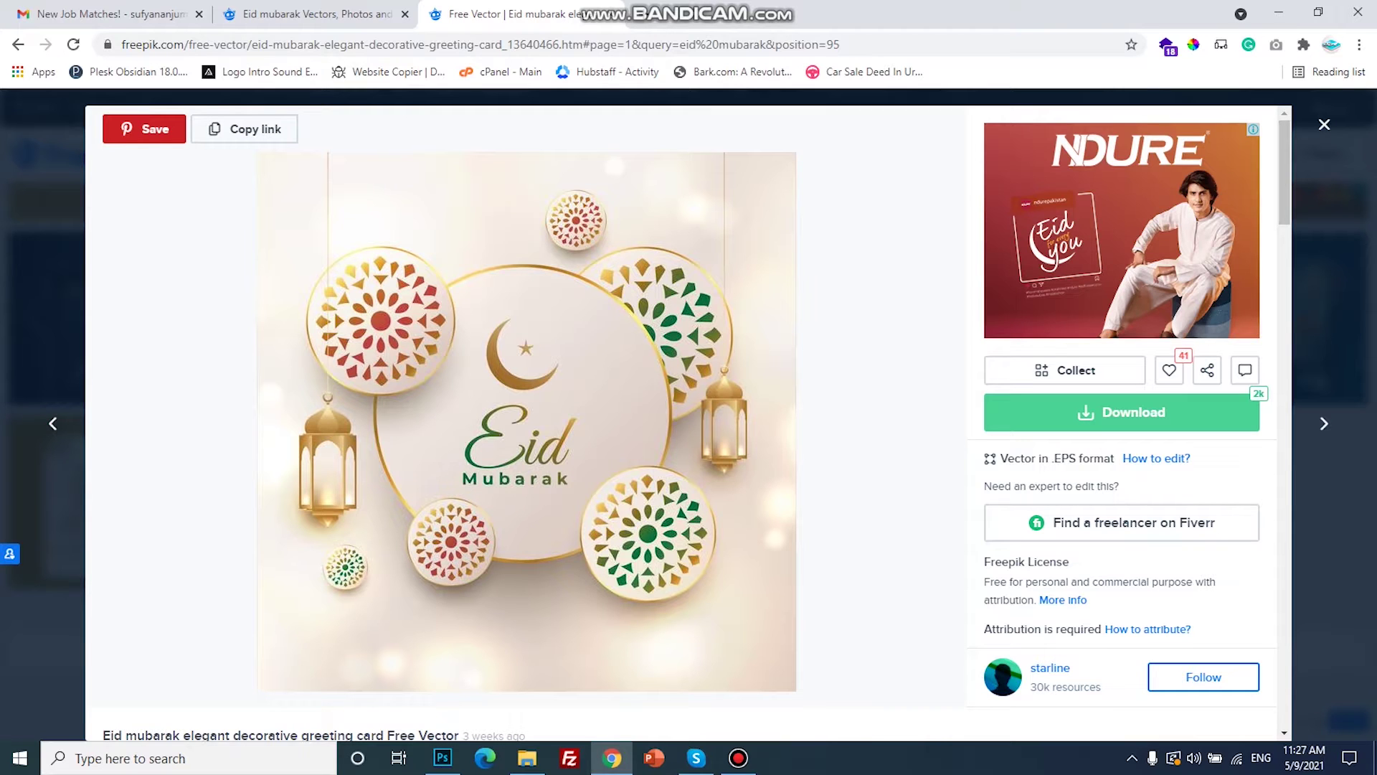
Step: Attempt the card's free download, then log in when the guest download limit appears
click(1121, 411)
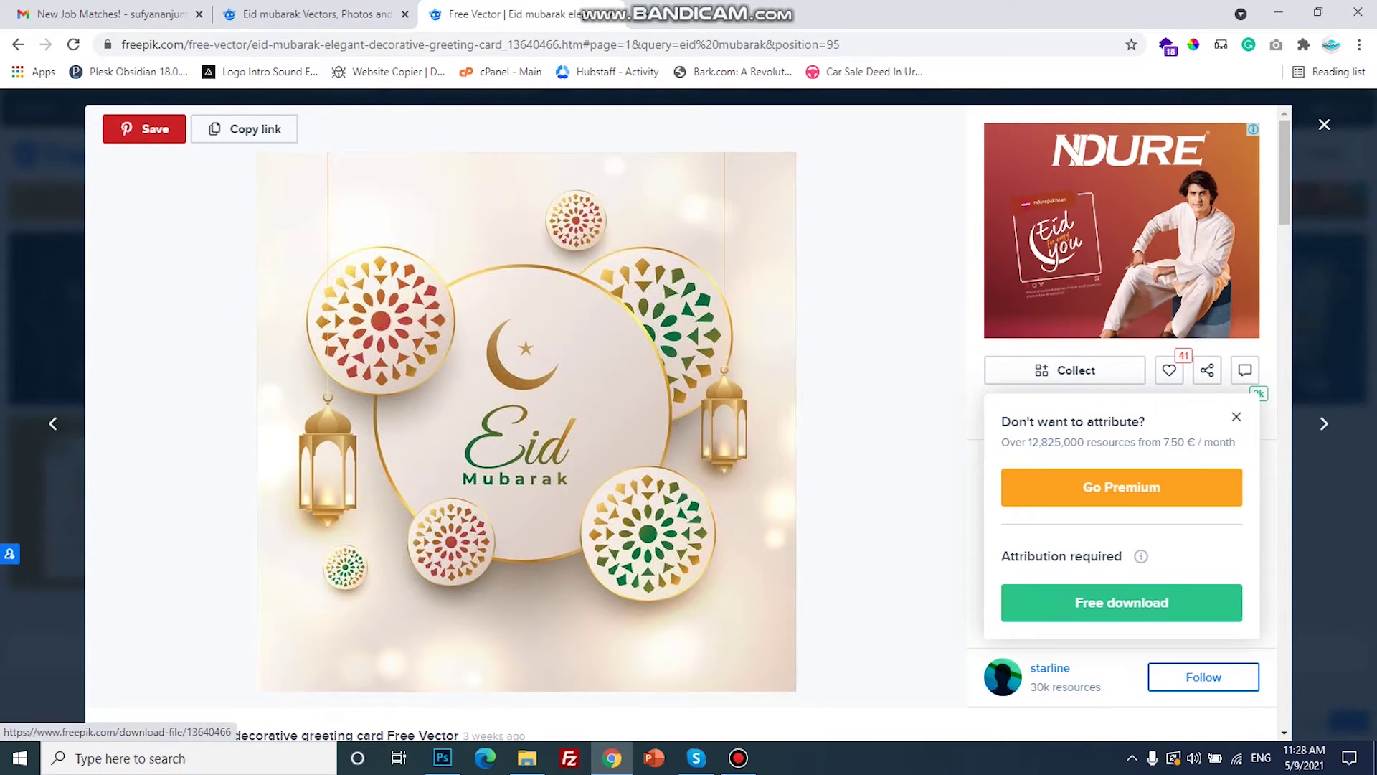
click(1121, 602)
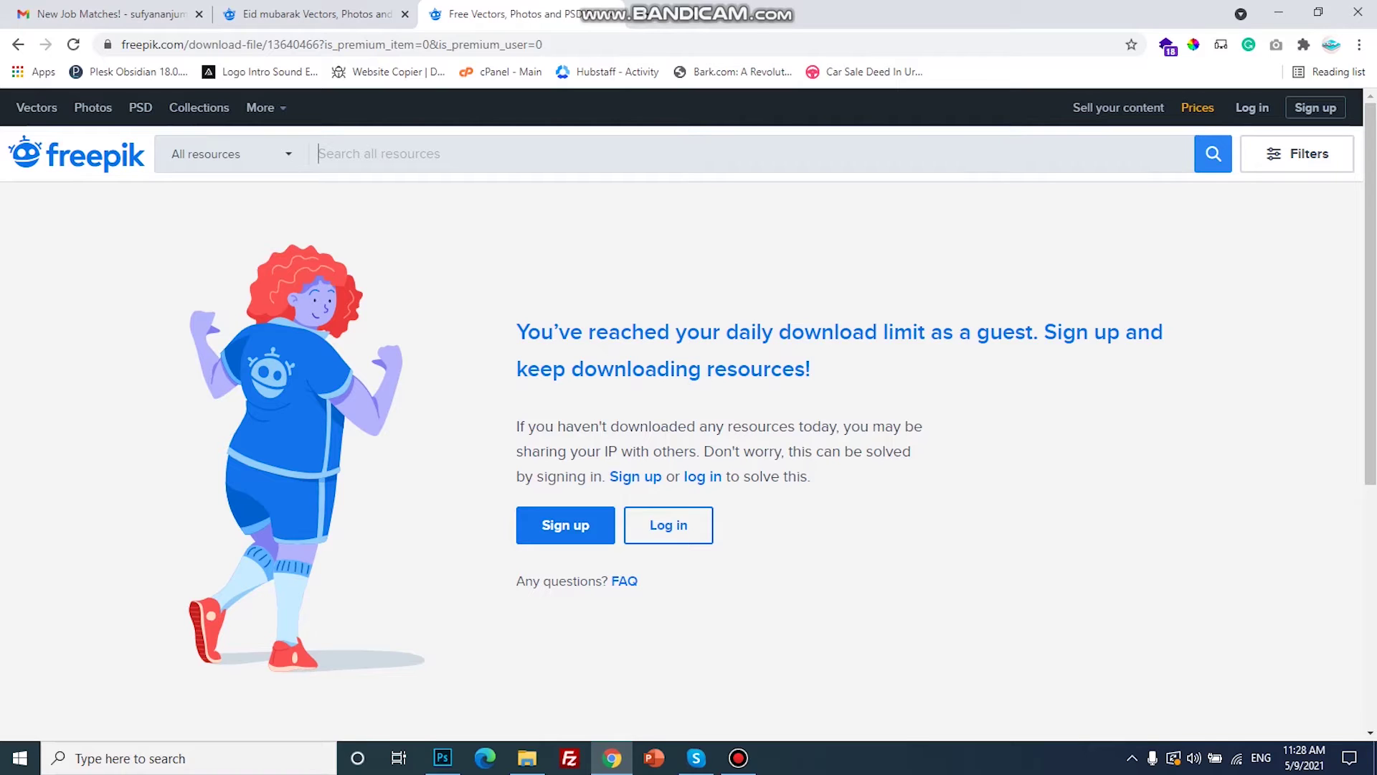
click(669, 525)
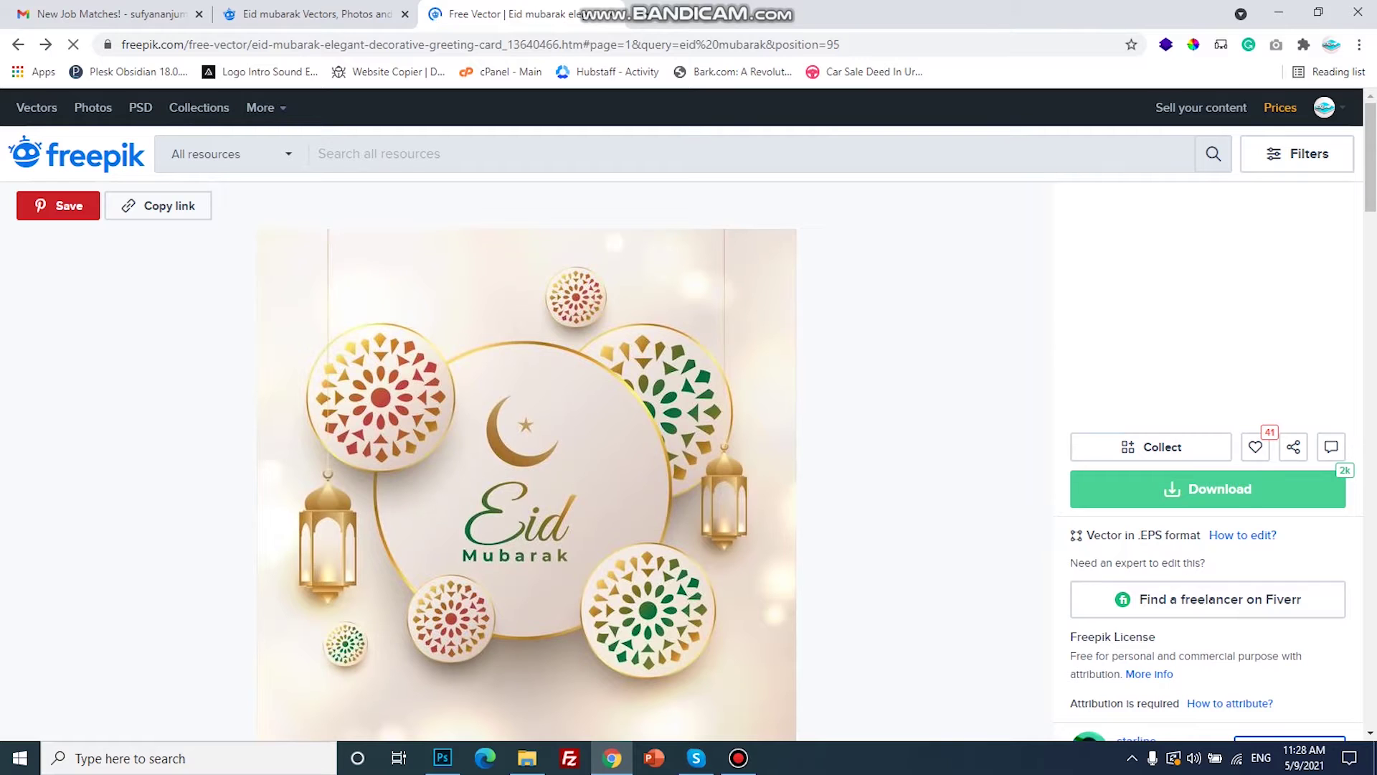
Step: Reopen the card's download options and browse the related Ramadan and Eid designs below
click(1208, 489)
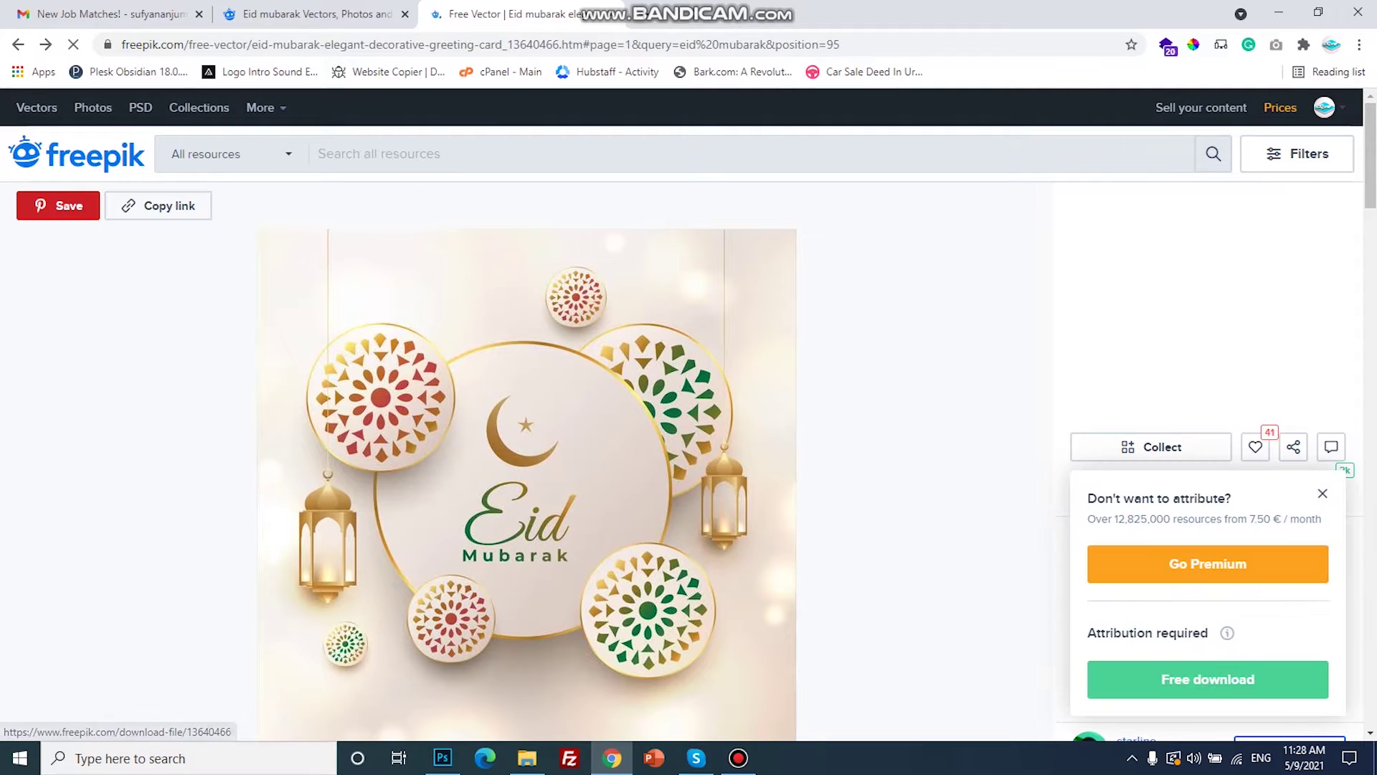
key(End)
scroll(796, 537, up, 9)
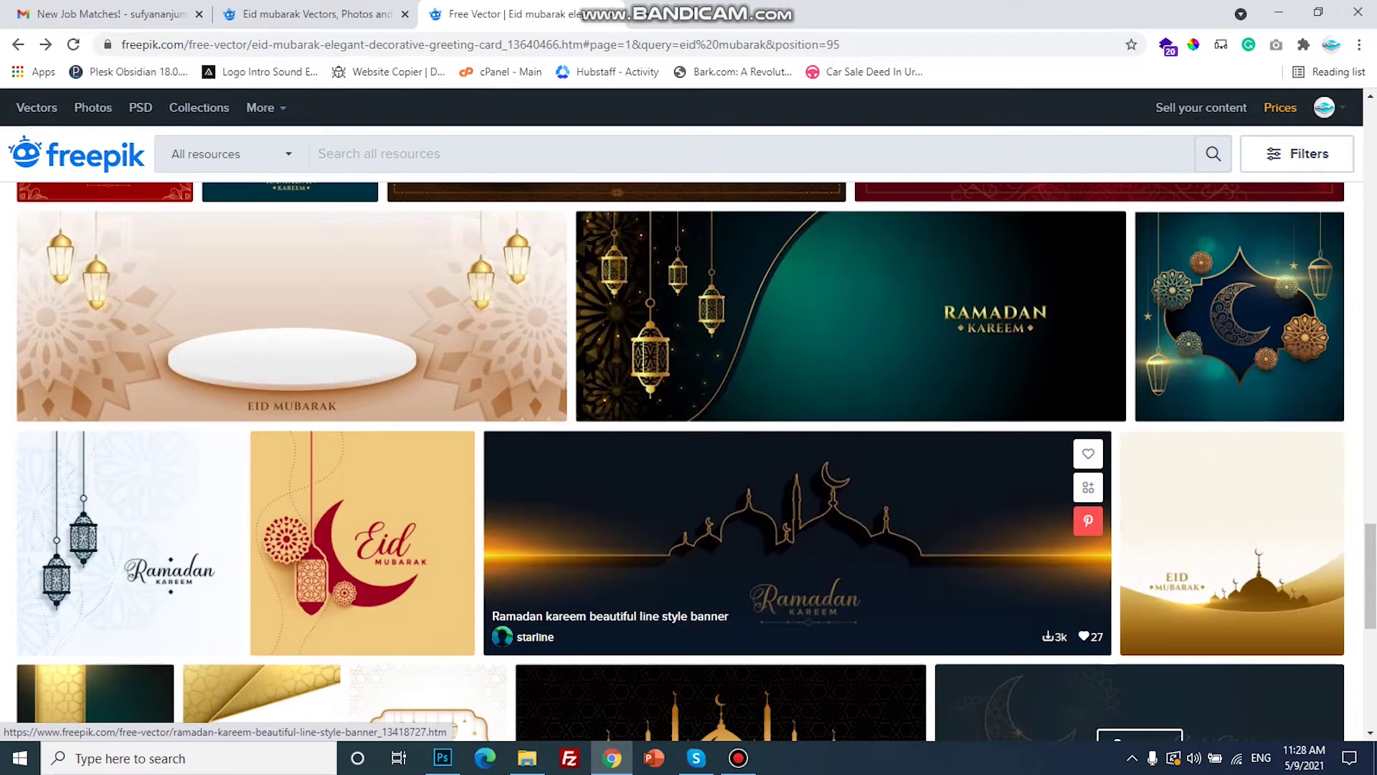
scroll(645, 445, up, 3)
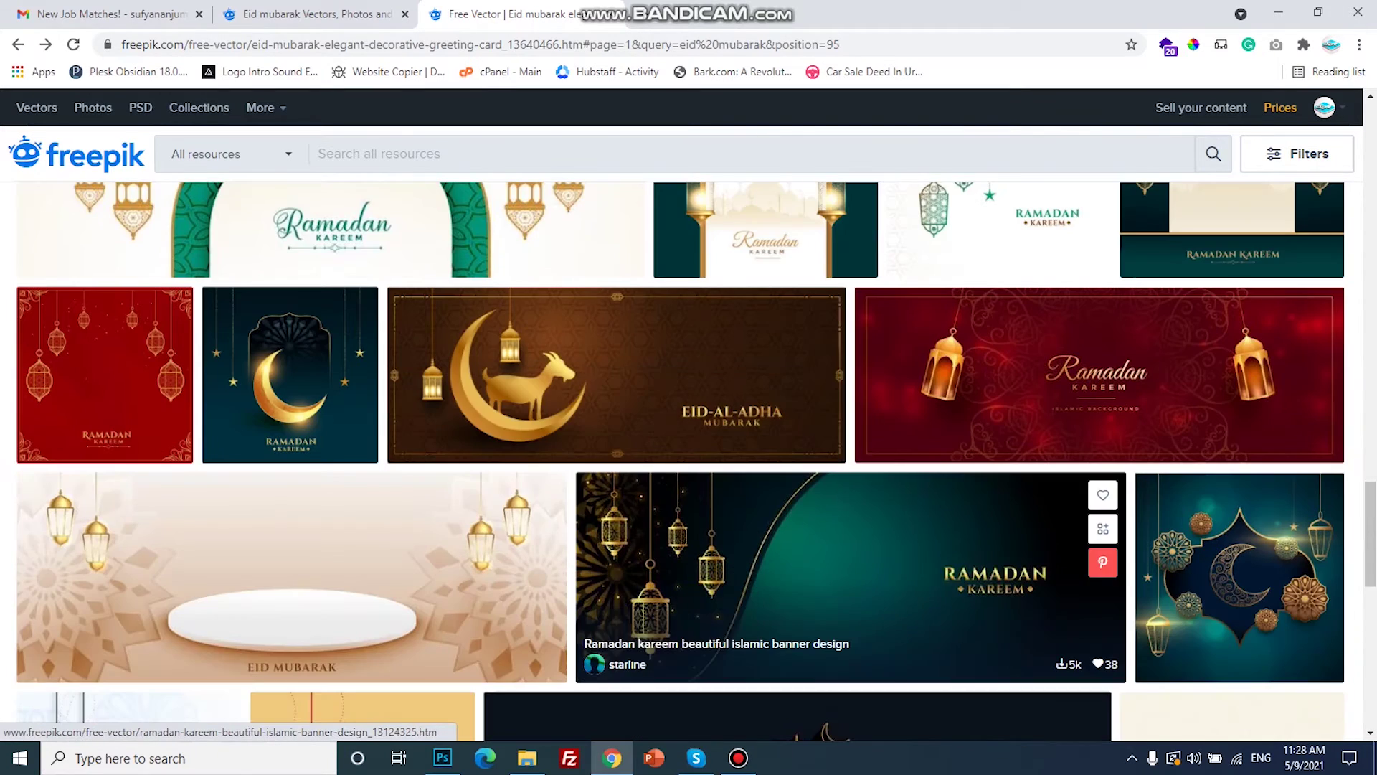
scroll(681, 610, up, 5)
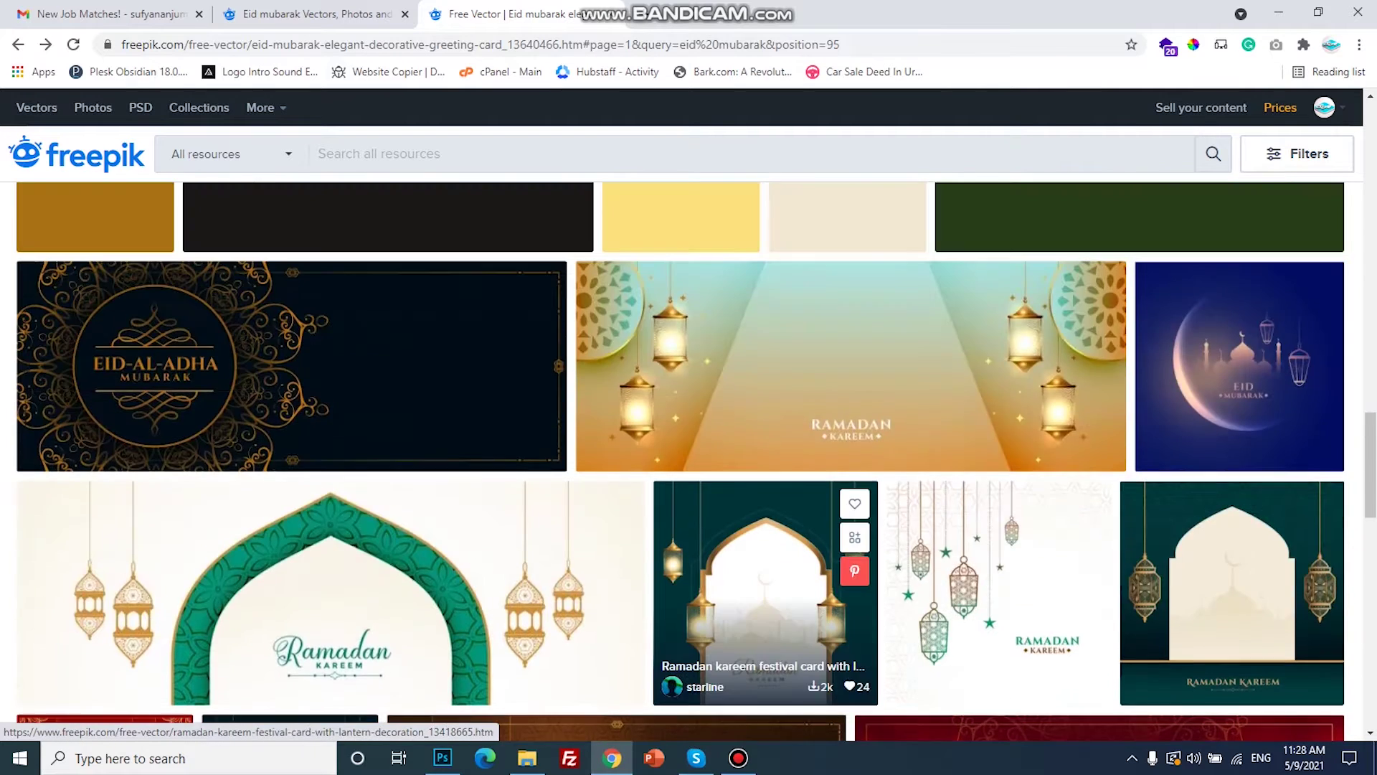
scroll(681, 609, up, 5)
scroll(681, 609, up, 5)
scroll(681, 609, up, 5)
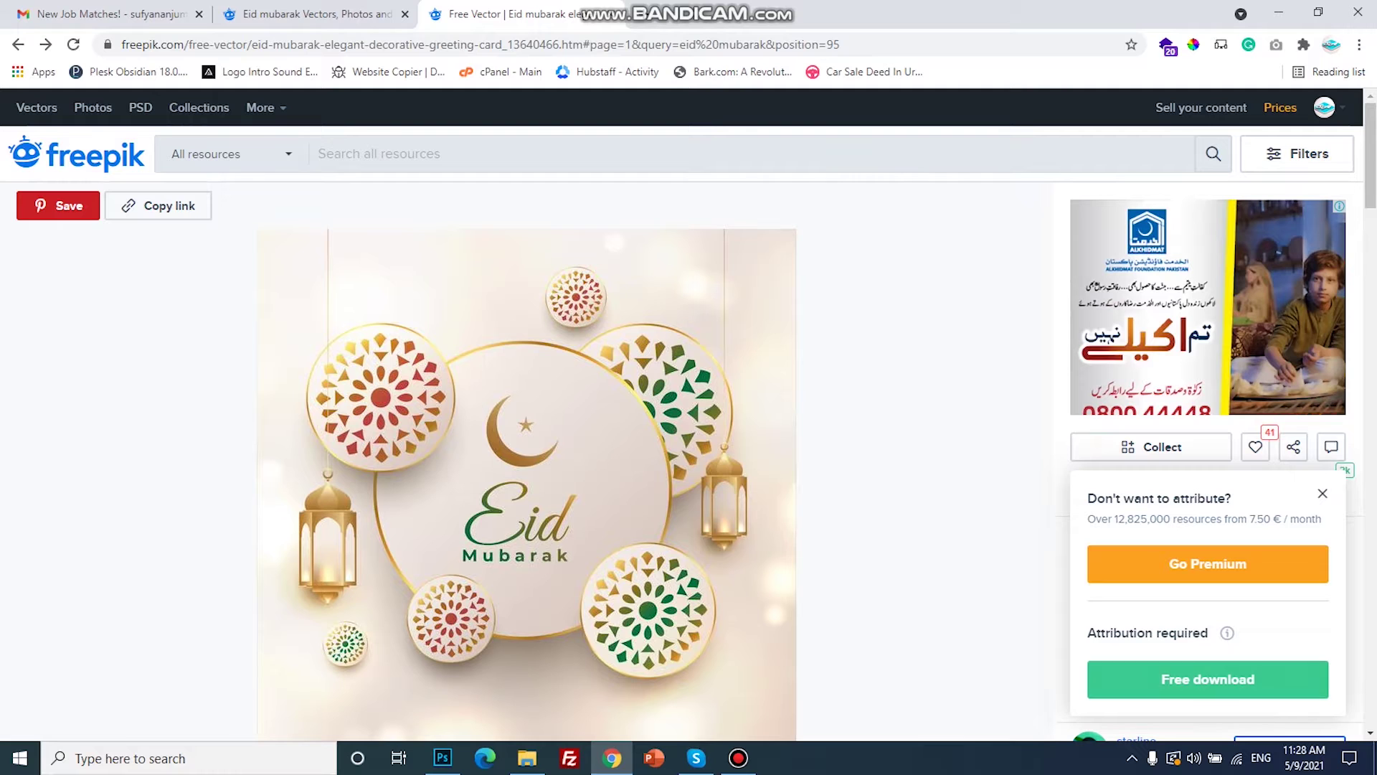
Step: Free-download the card as a zip and open it from Chrome's download shelf
click(1208, 679)
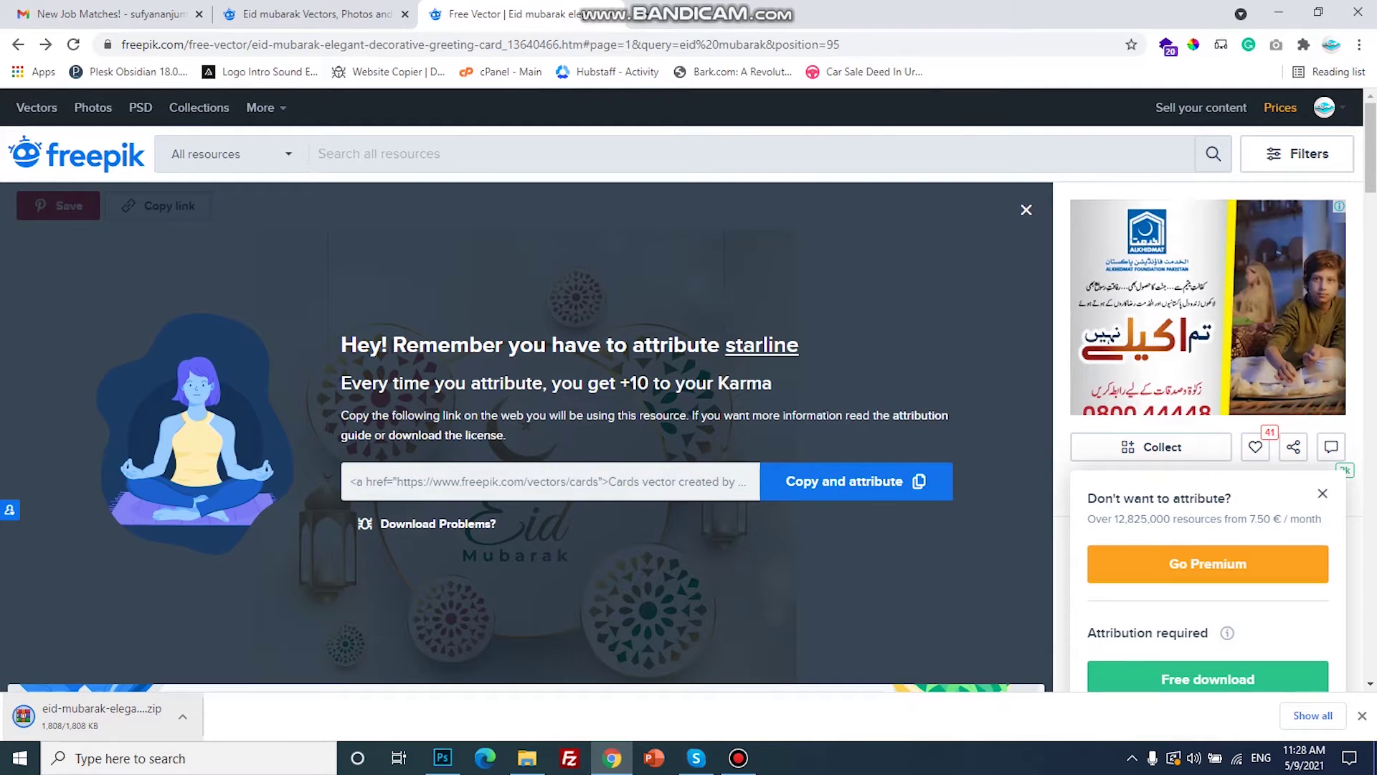
click(100, 716)
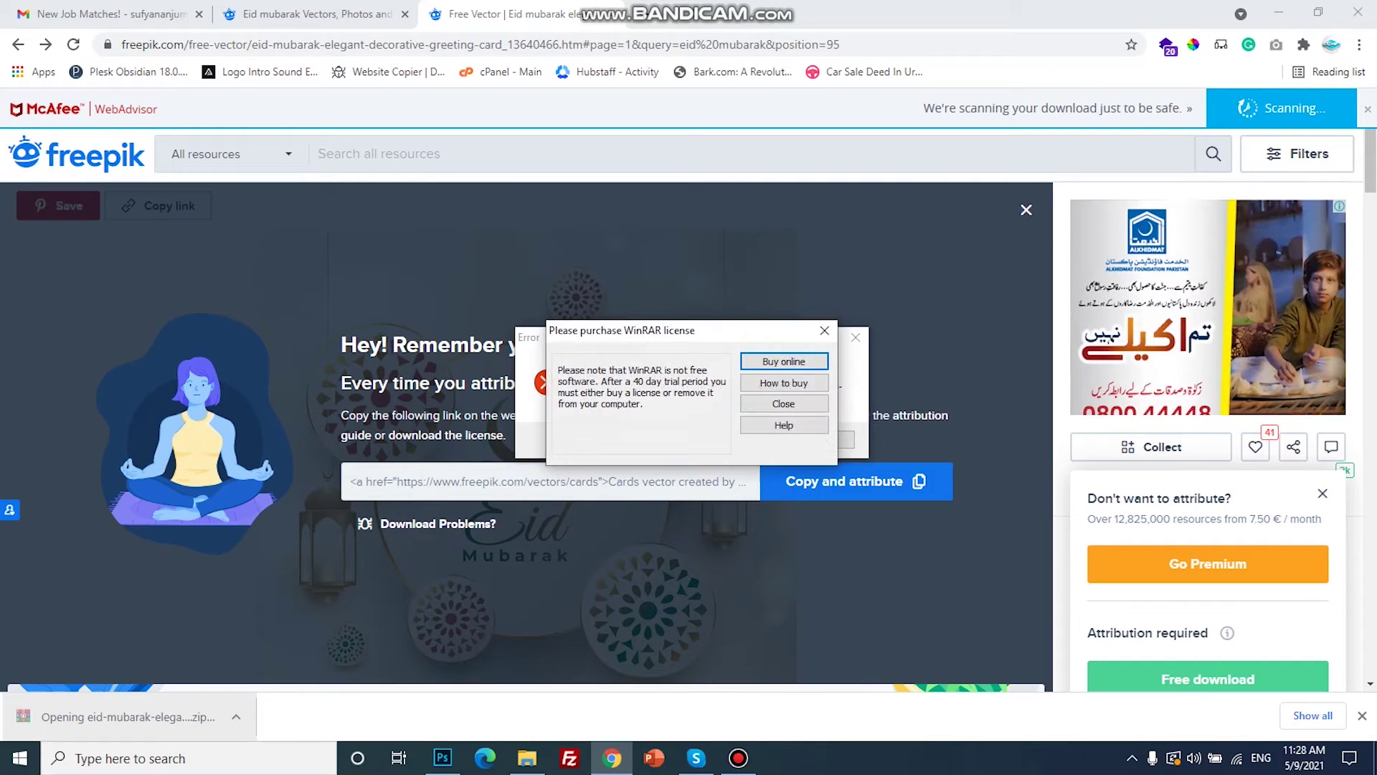
Step: Dismiss WinRAR's notices and open the card's EPS file from the archive in Illustrator
click(824, 330)
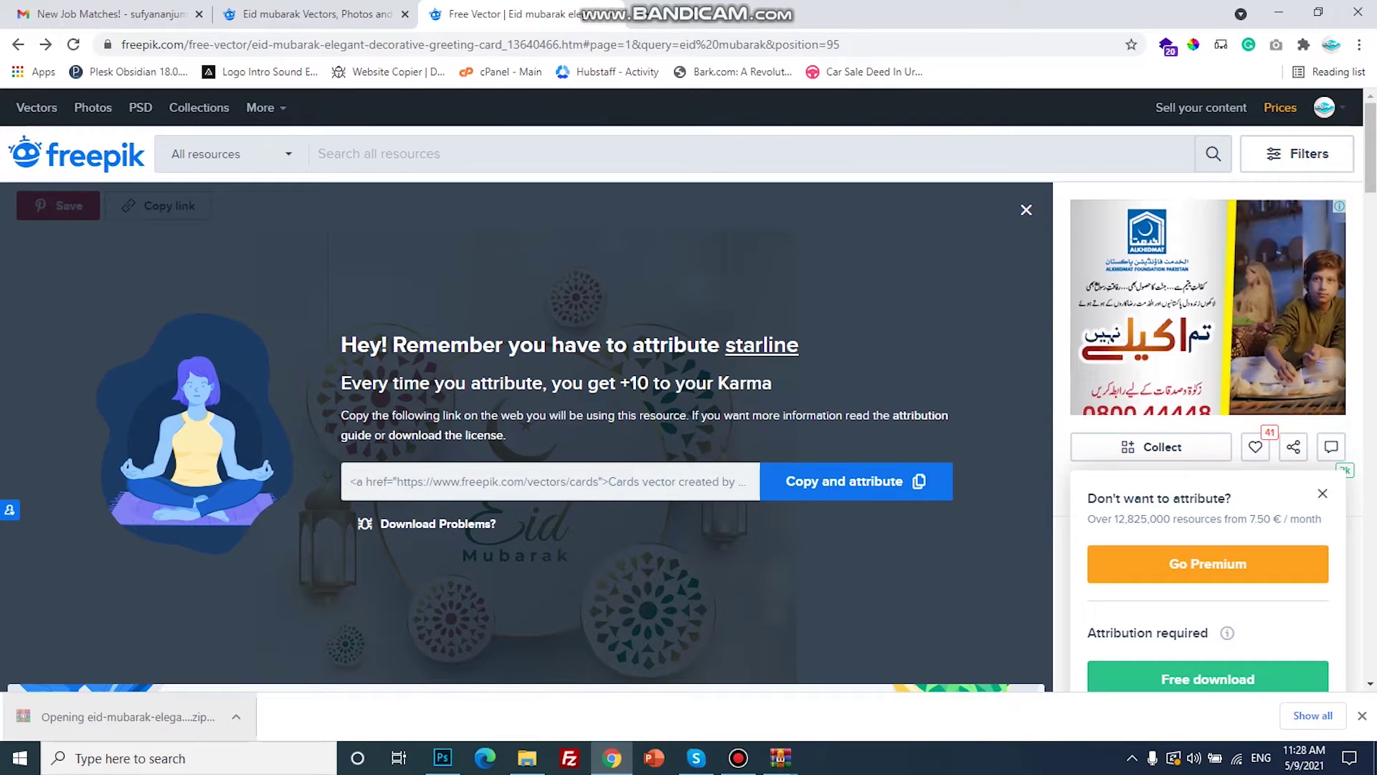
click(710, 678)
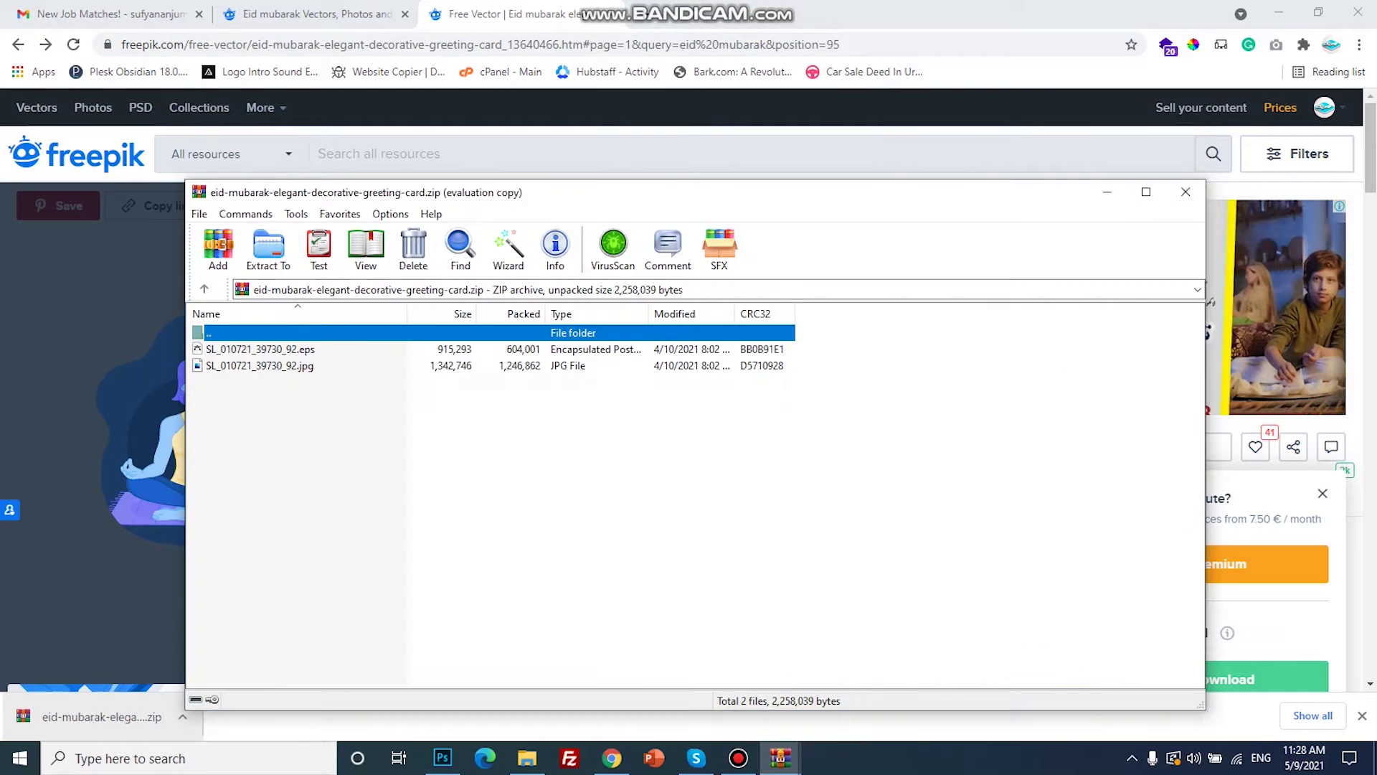
key(Down)
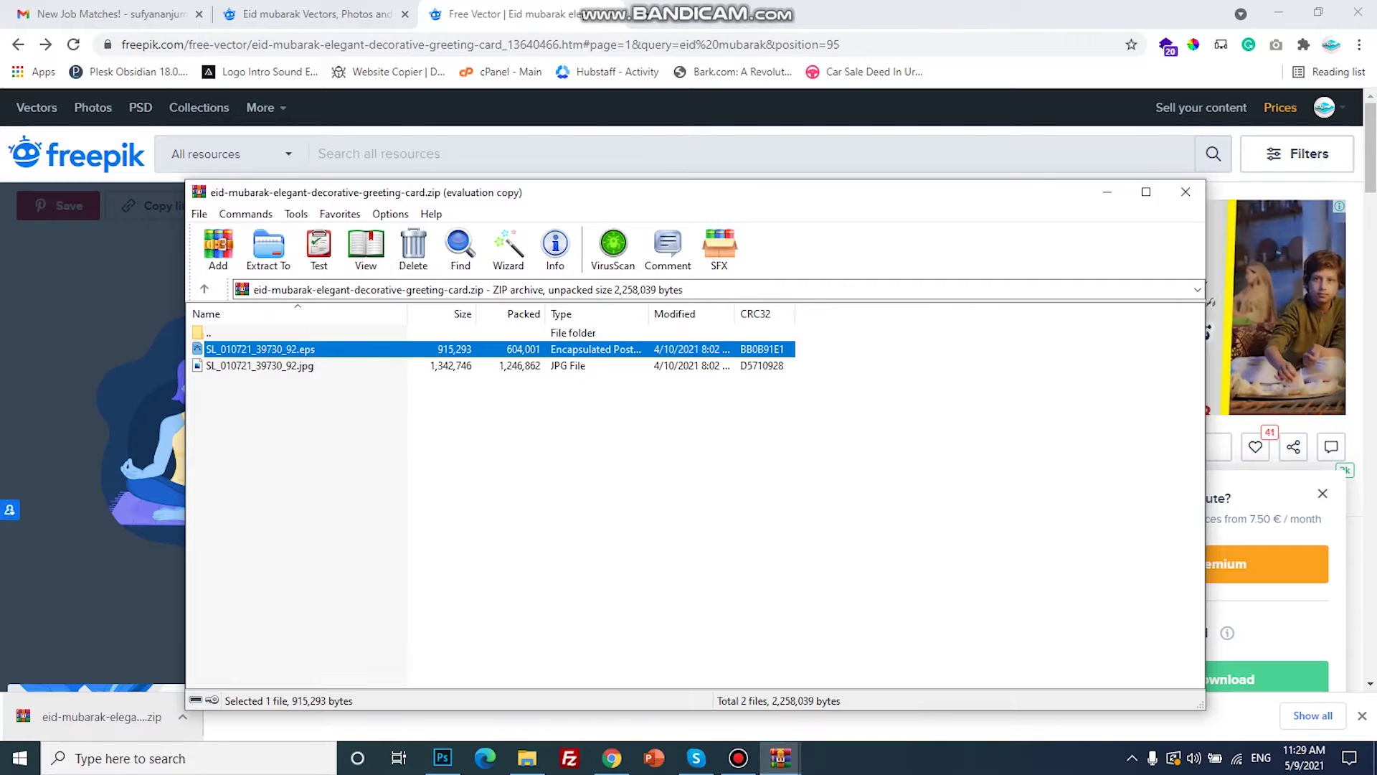
key(Return)
click(1017, 102)
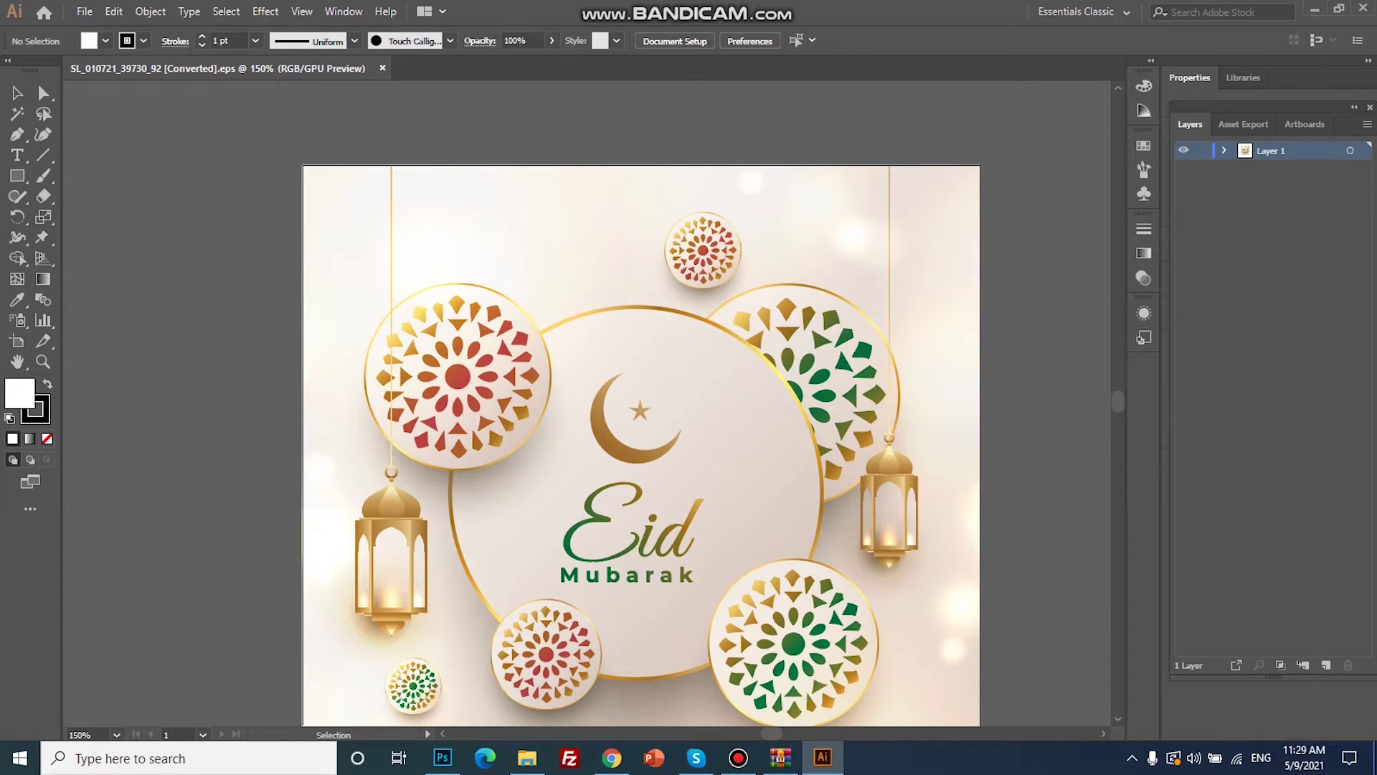
Step: Scroll over the Eid card artwork in Illustrator, then switch to Photoshop
scroll(641, 411, down, 2)
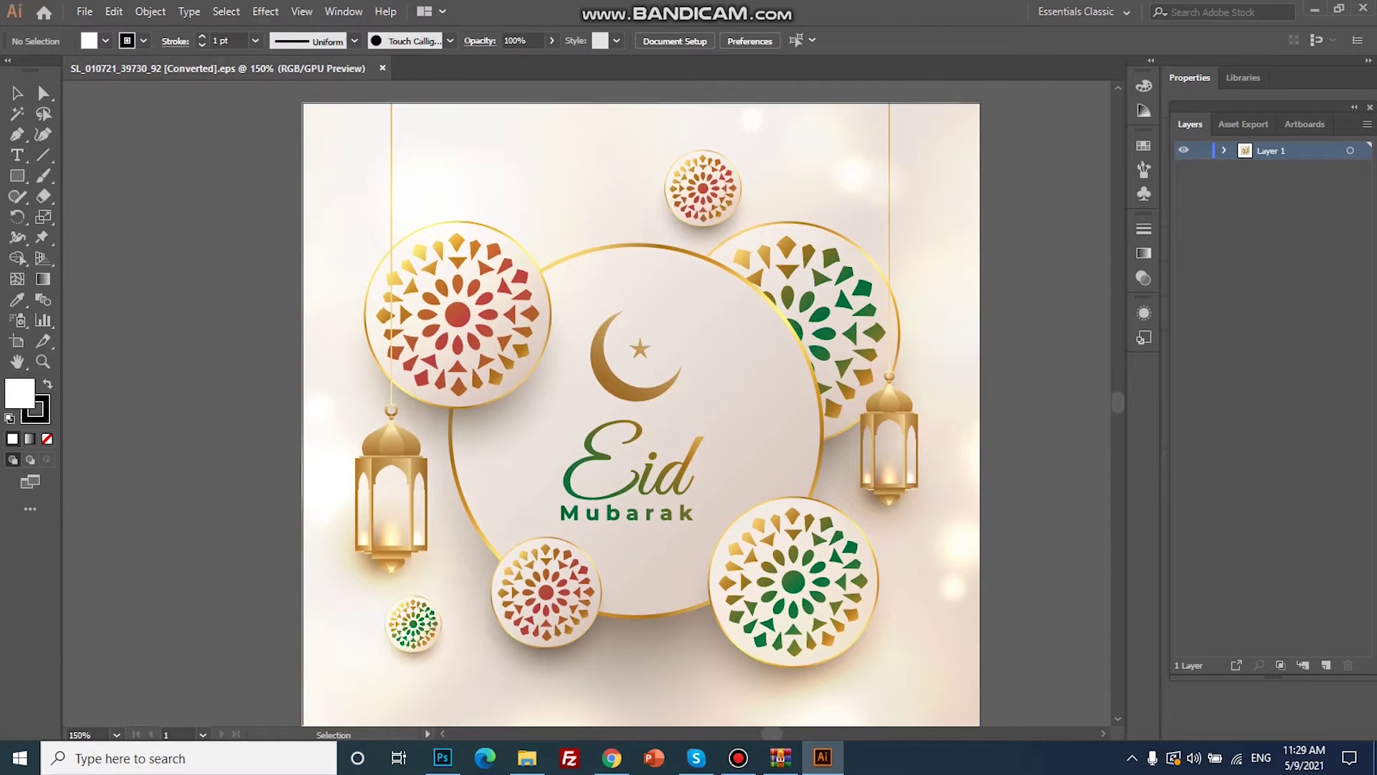
scroll(641, 402, down, 1)
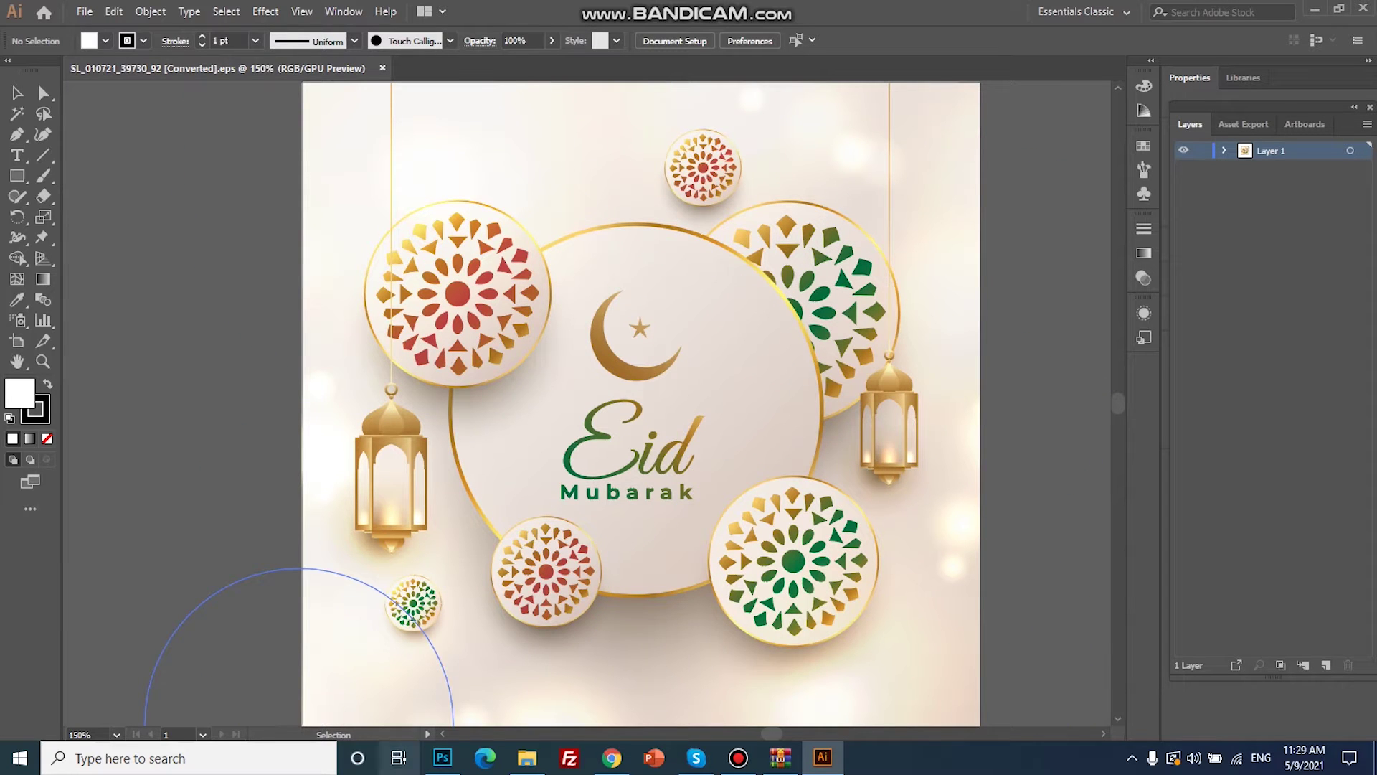
click(442, 757)
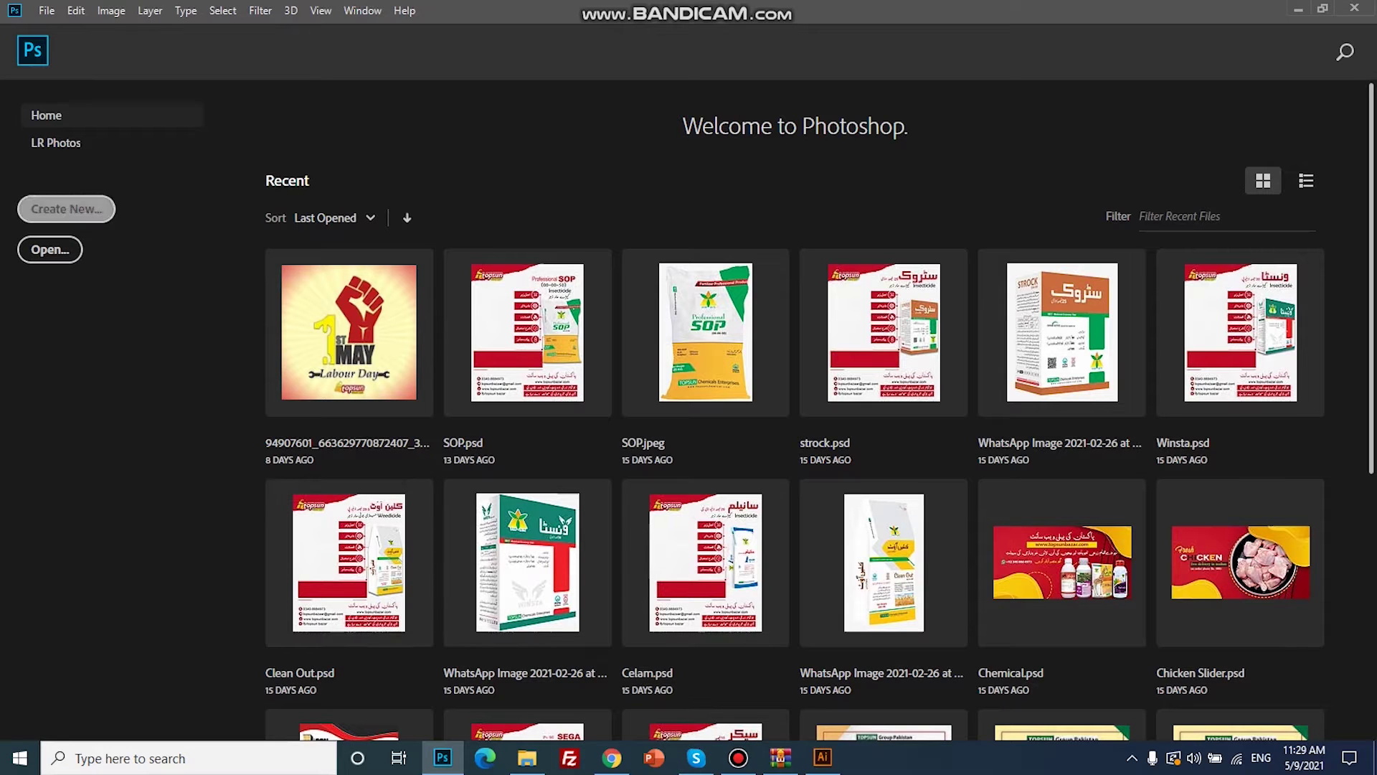
Step: Create a new square document with a full-canvas rectangle filled solid red
click(66, 208)
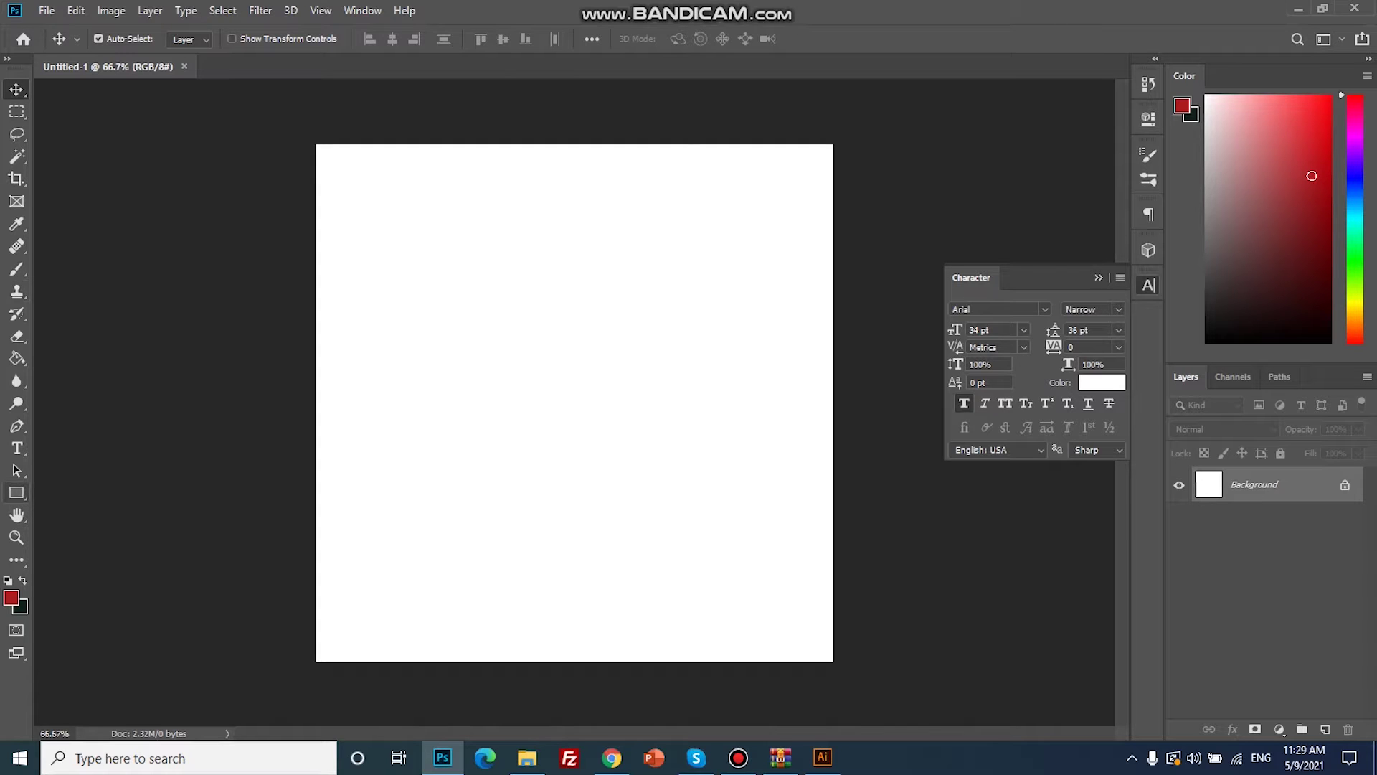
click(15, 493)
key(Escape)
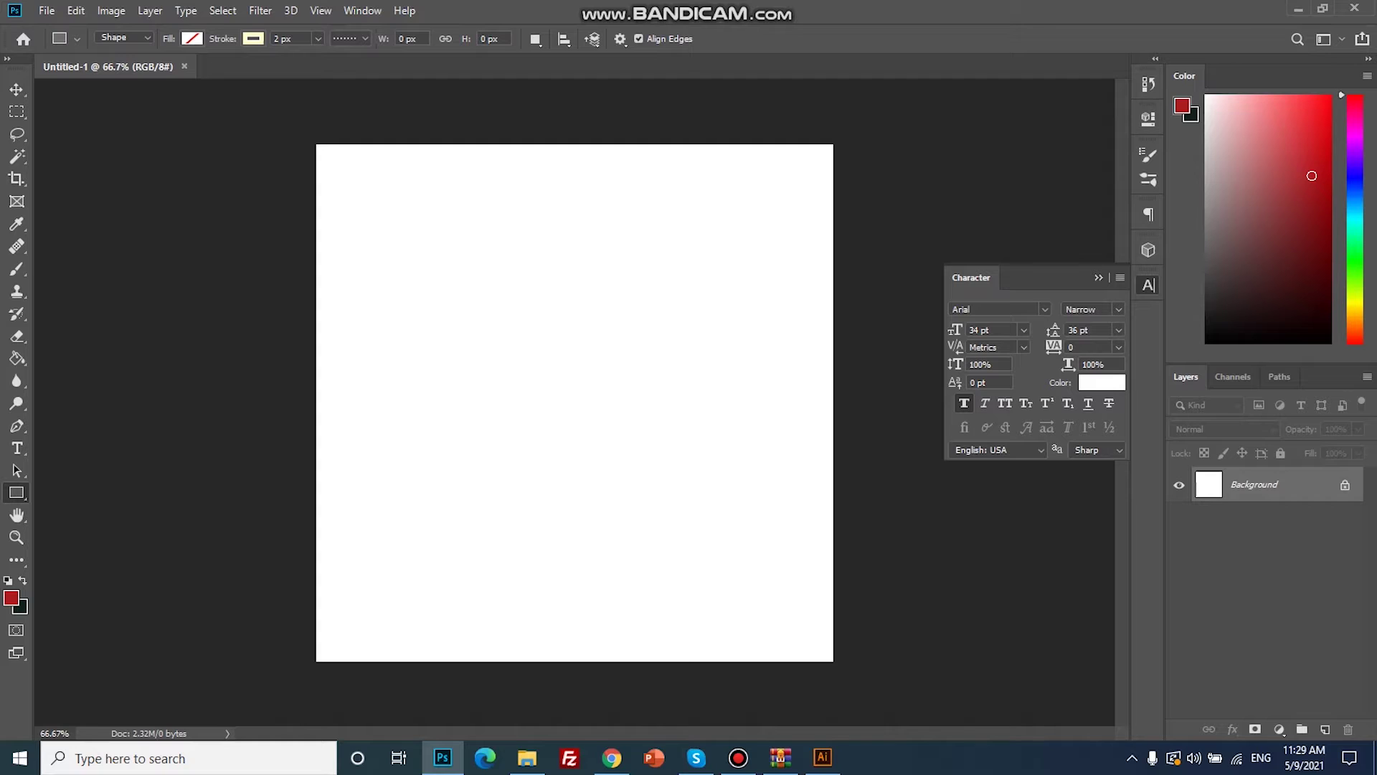
drag(312, 141, 838, 667)
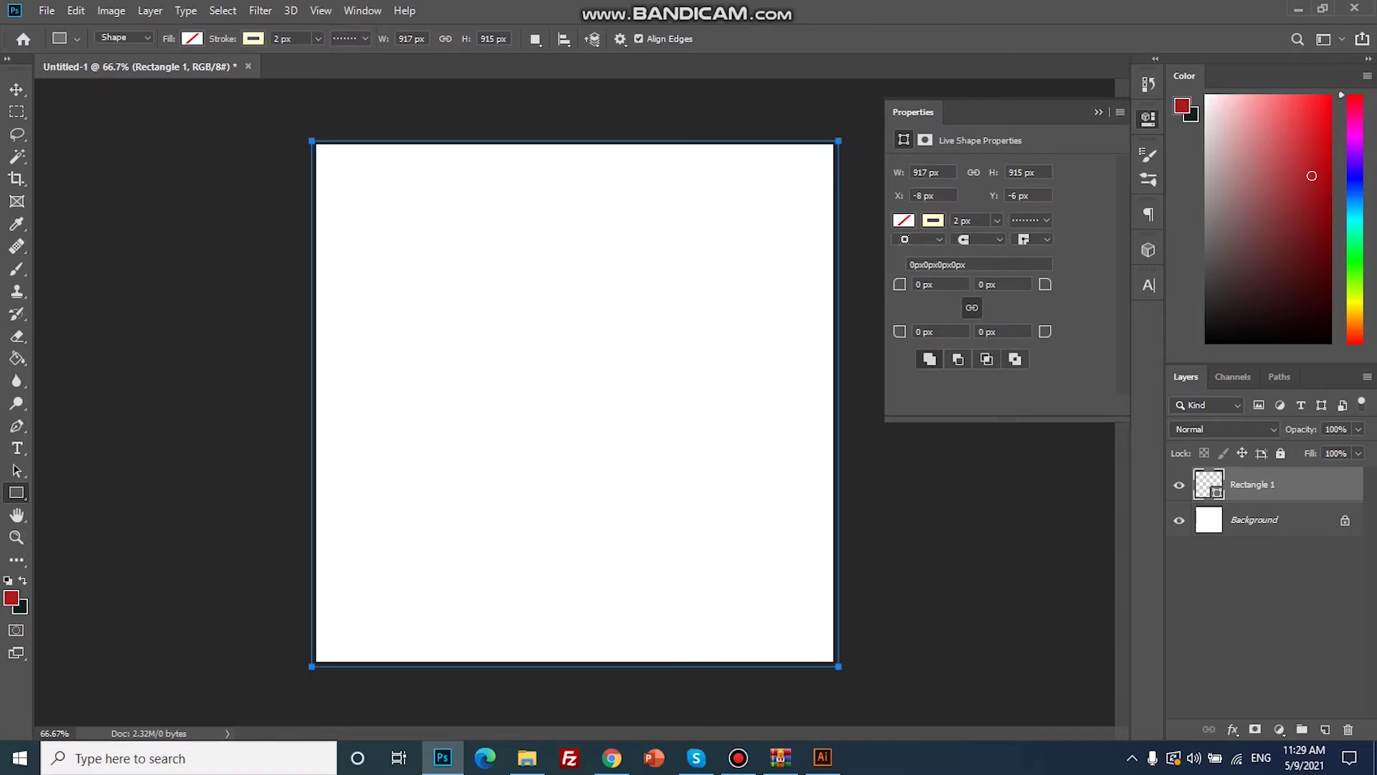
click(903, 220)
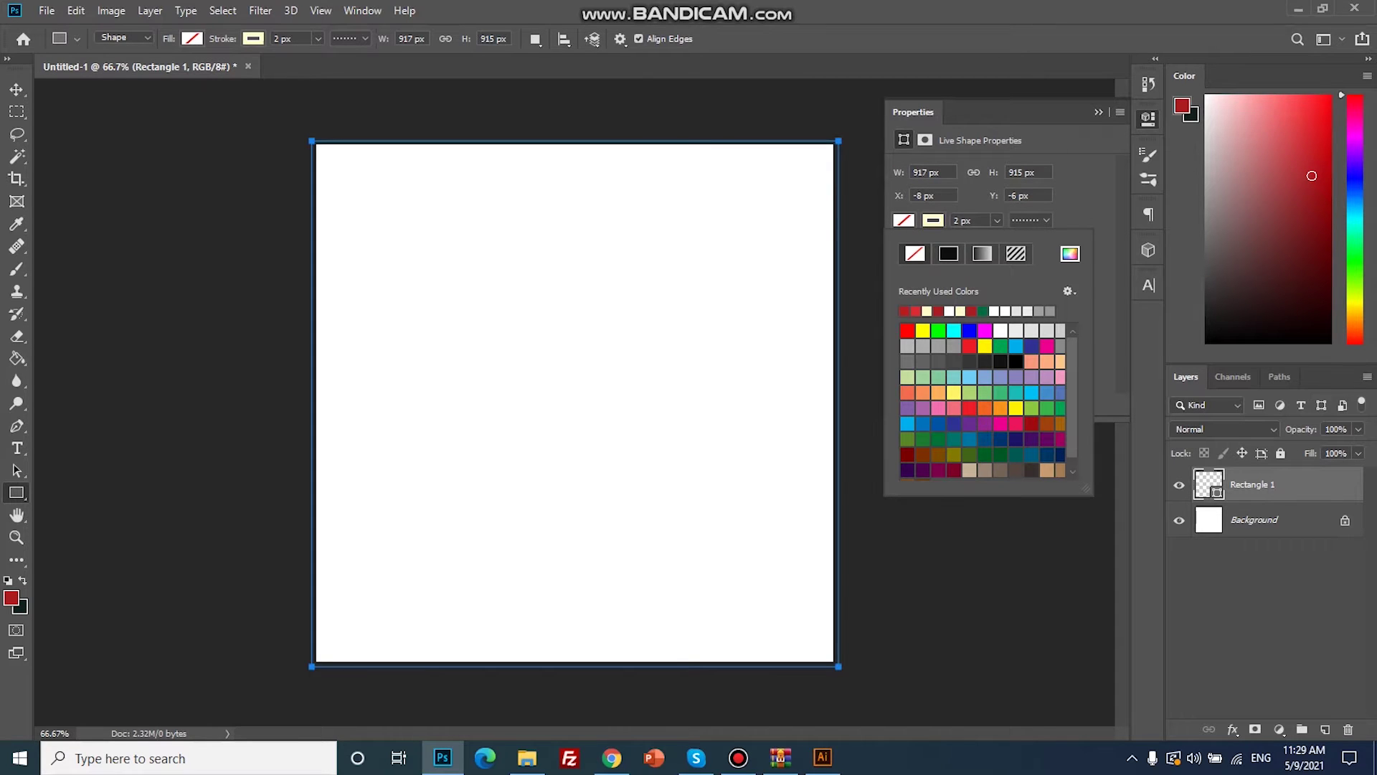
click(948, 253)
key(Return)
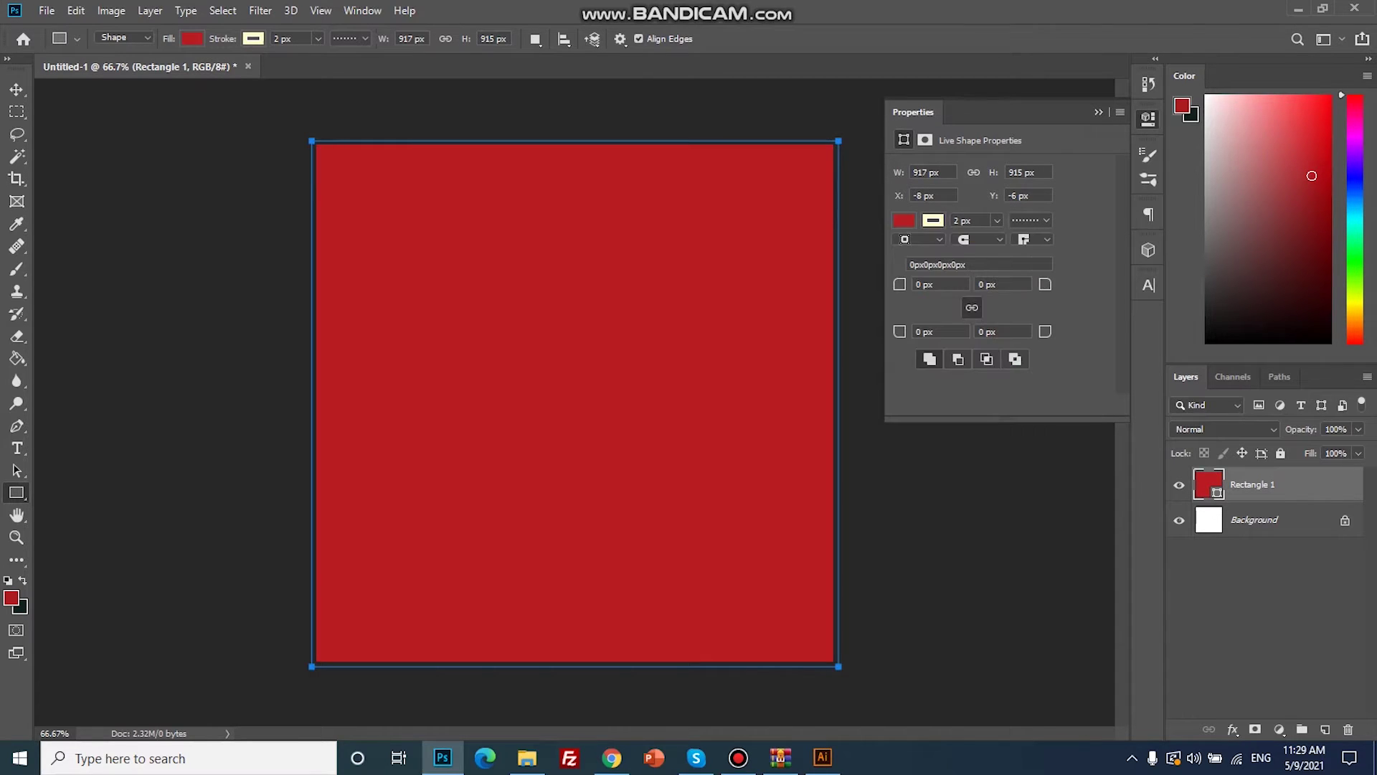
Step: Add a Gradient Overlay to the red rectangle, trying the Red 3 - 3D and Red 1 - 3D presets
double_click(1212, 492)
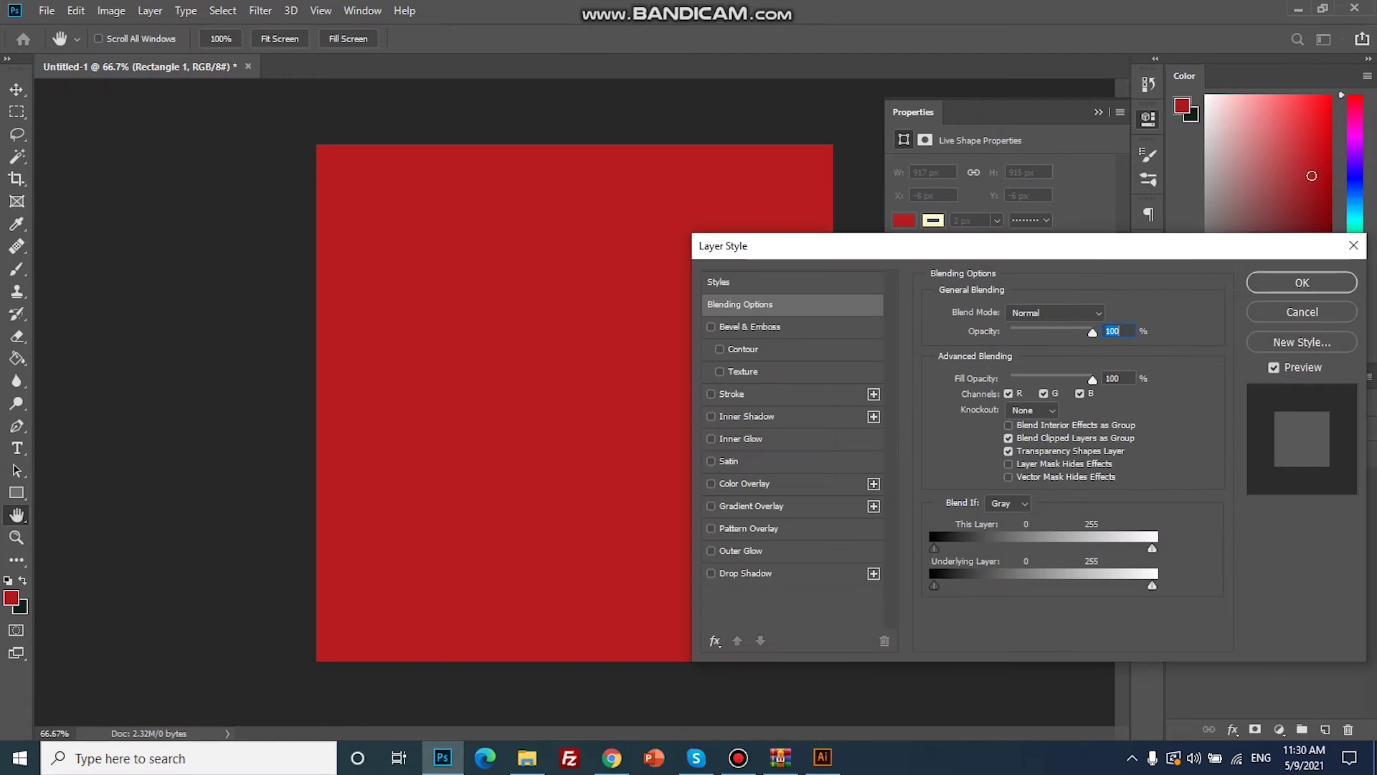
click(751, 506)
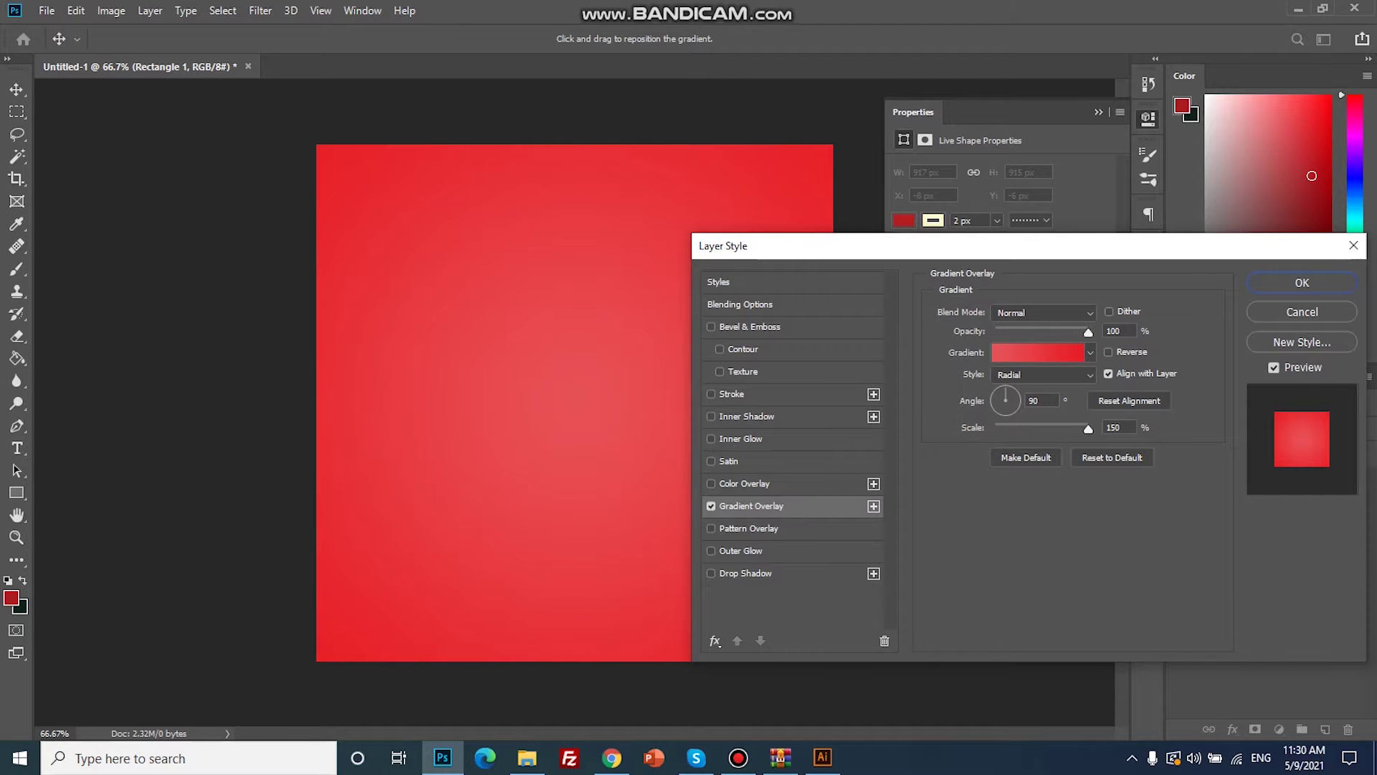
click(1038, 352)
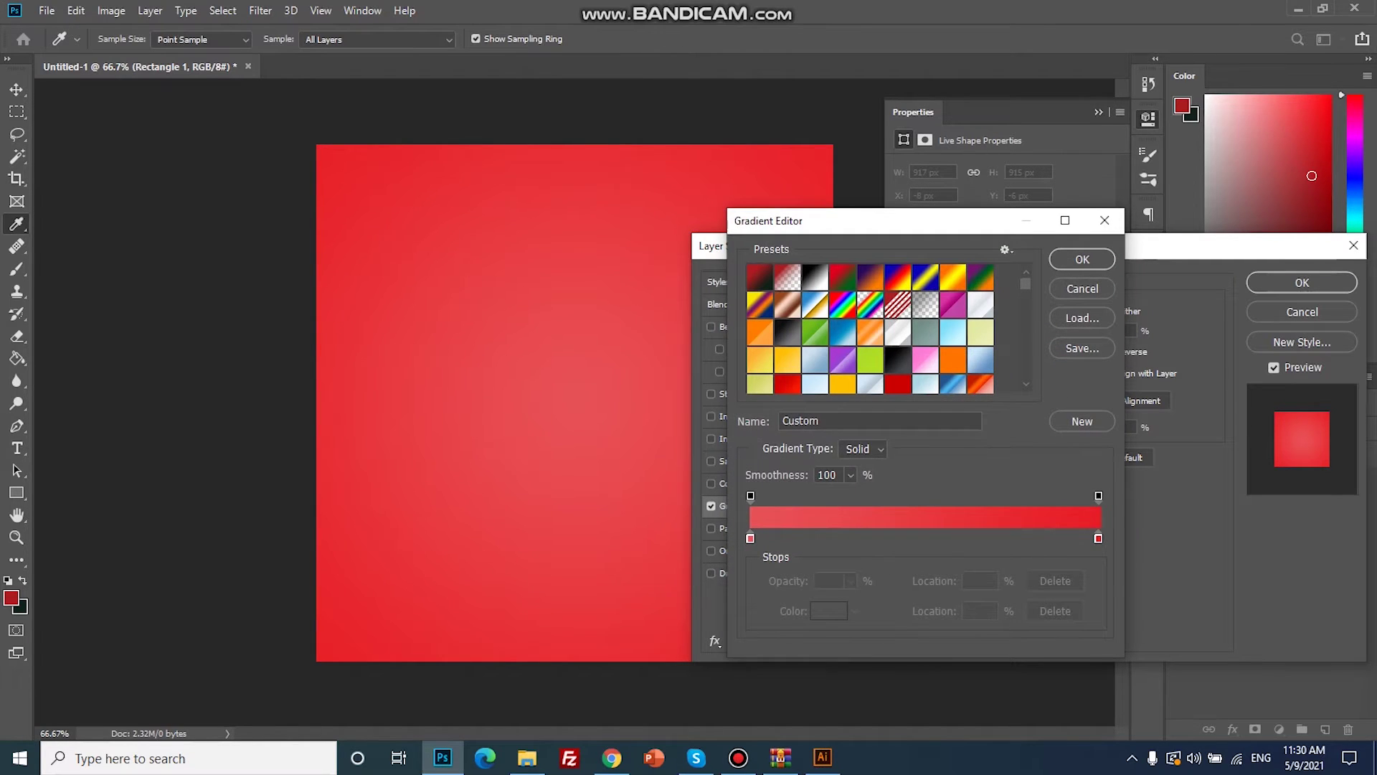
click(897, 383)
scroll(870, 328, down, 1)
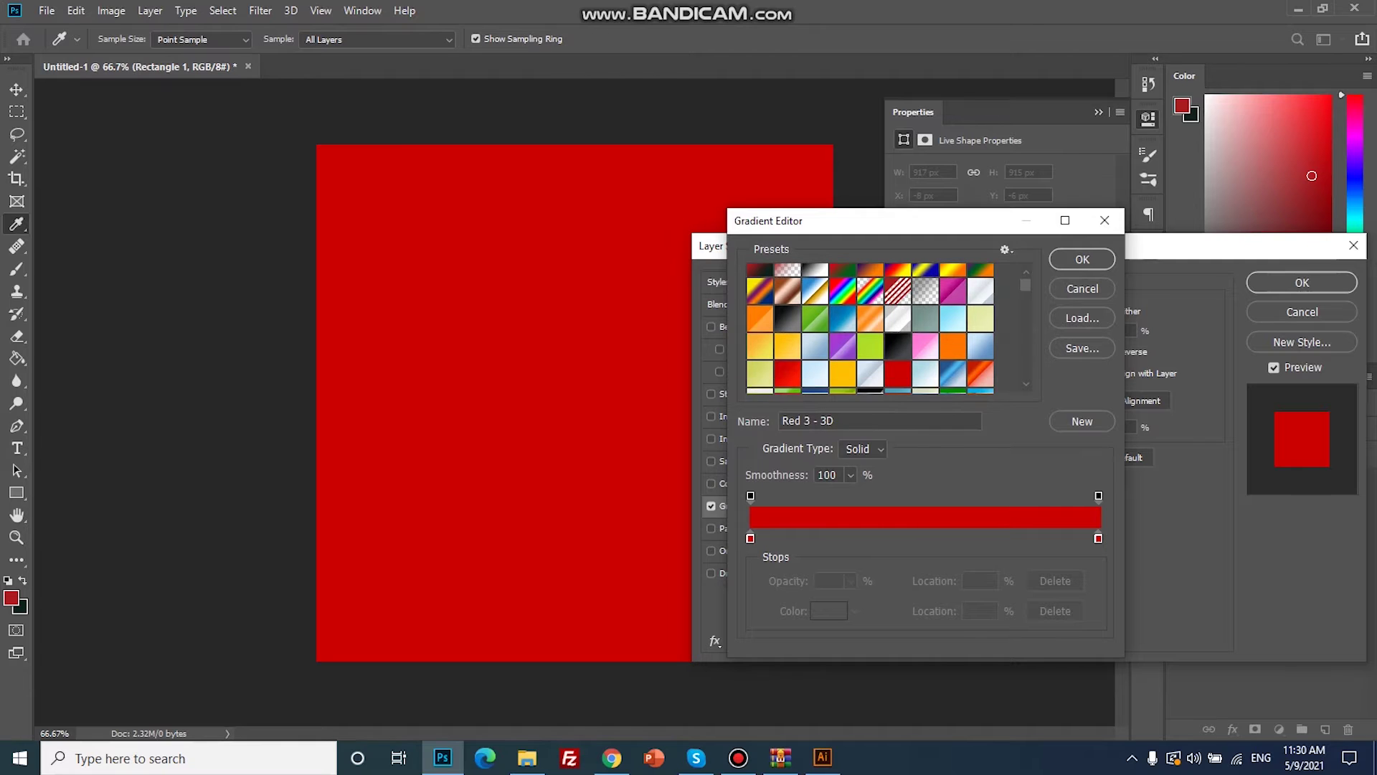
click(788, 373)
scroll(870, 328, down, 2)
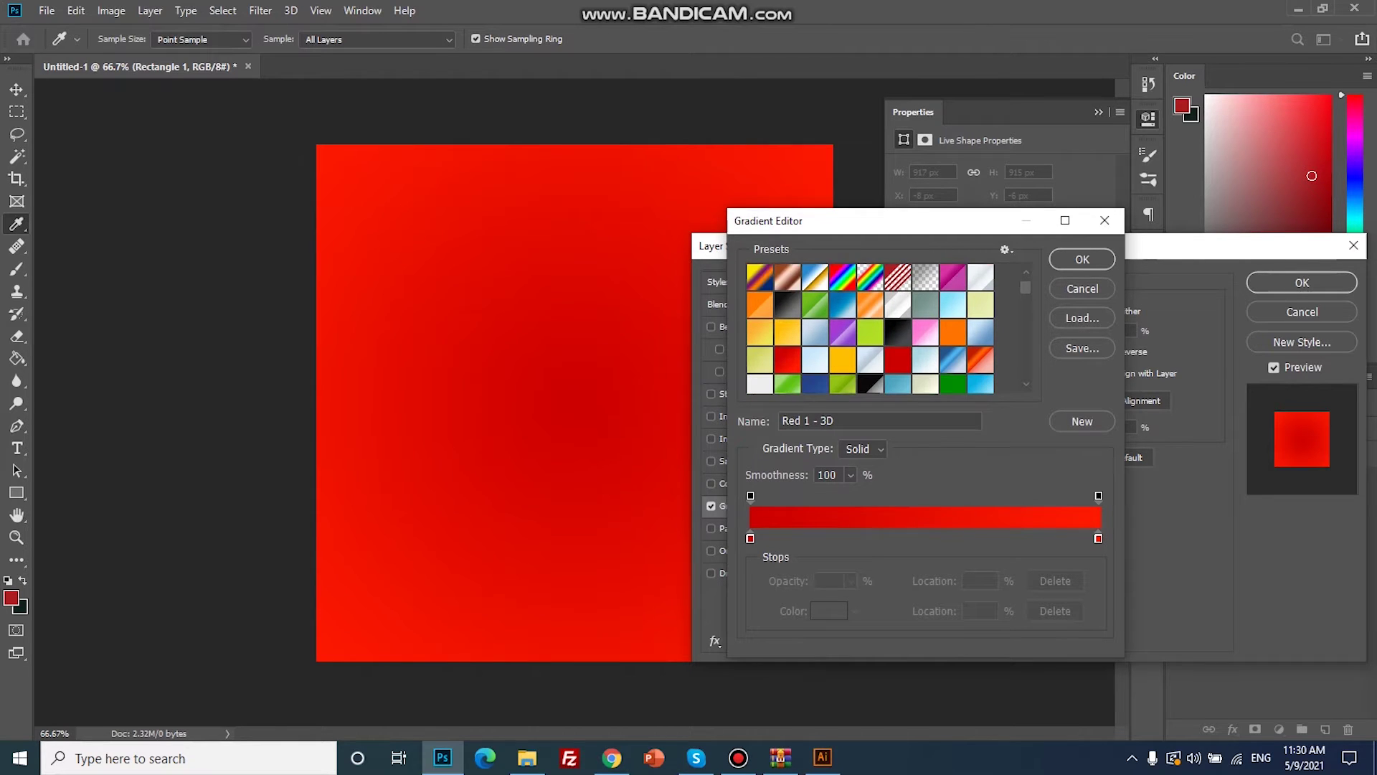
scroll(870, 328, down, 3)
scroll(870, 328, down, 2)
scroll(870, 328, down, 1)
scroll(870, 328, down, 1)
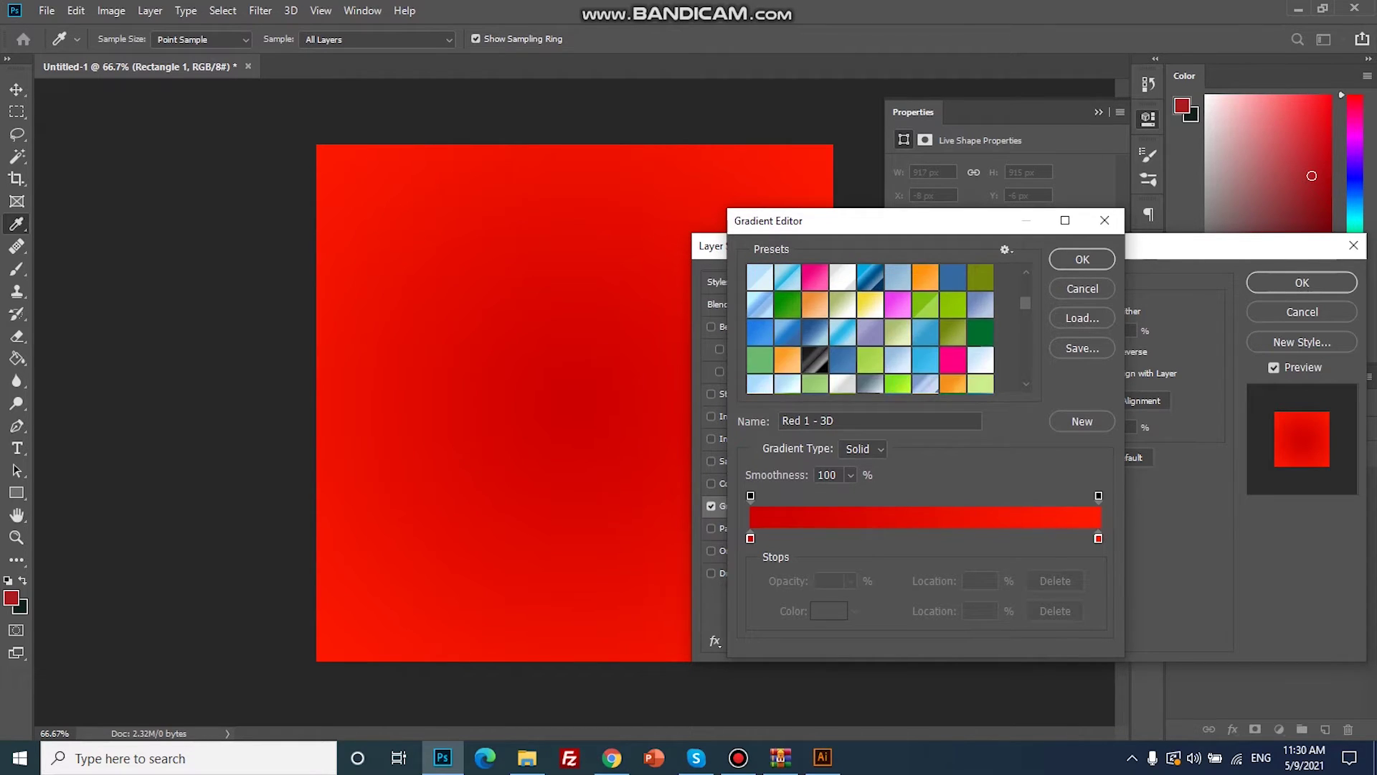
scroll(870, 327, down, 3)
scroll(870, 328, down, 2)
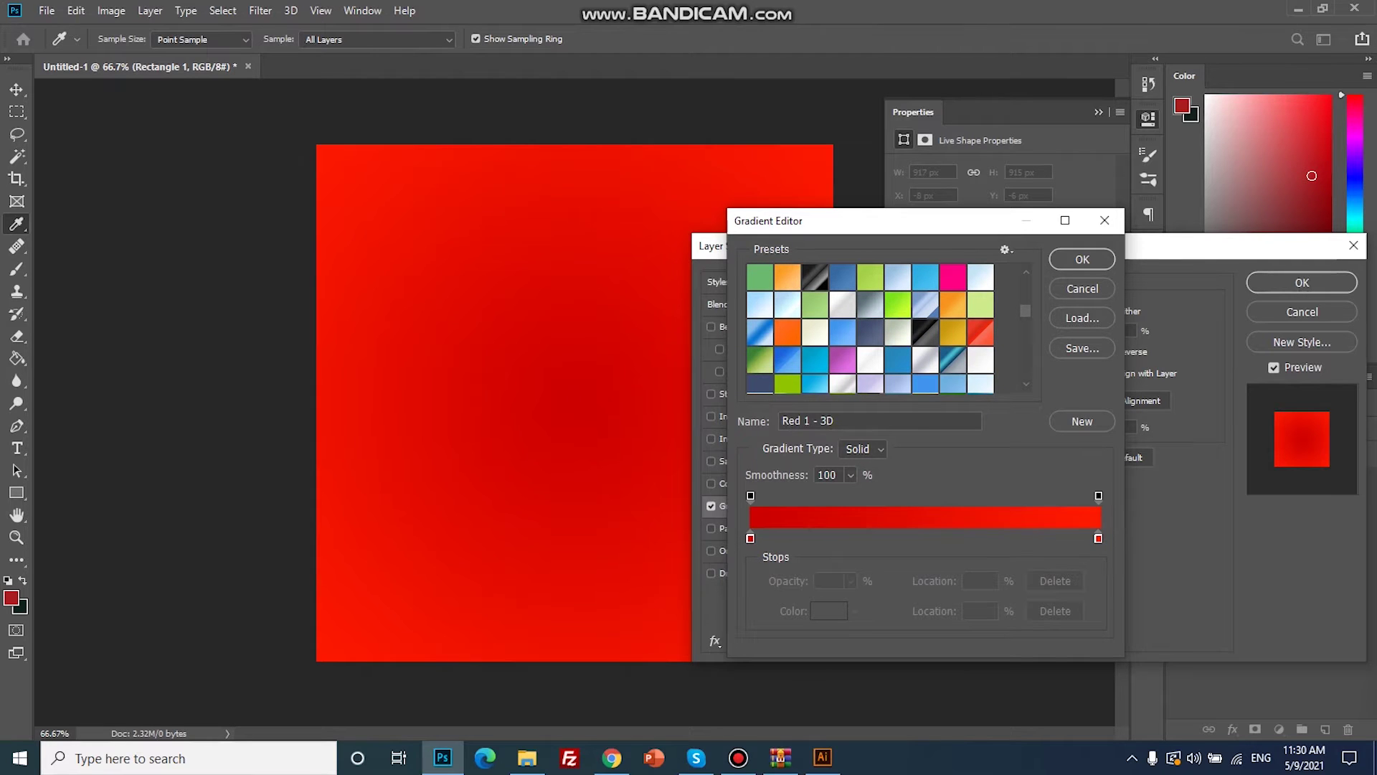
Step: Try Red 2 - Gloss, Red 5 - Semi Flat and Rollyo Red, then settle on Gradient 030
click(981, 332)
scroll(980, 332, down, 1)
scroll(981, 333, down, 1)
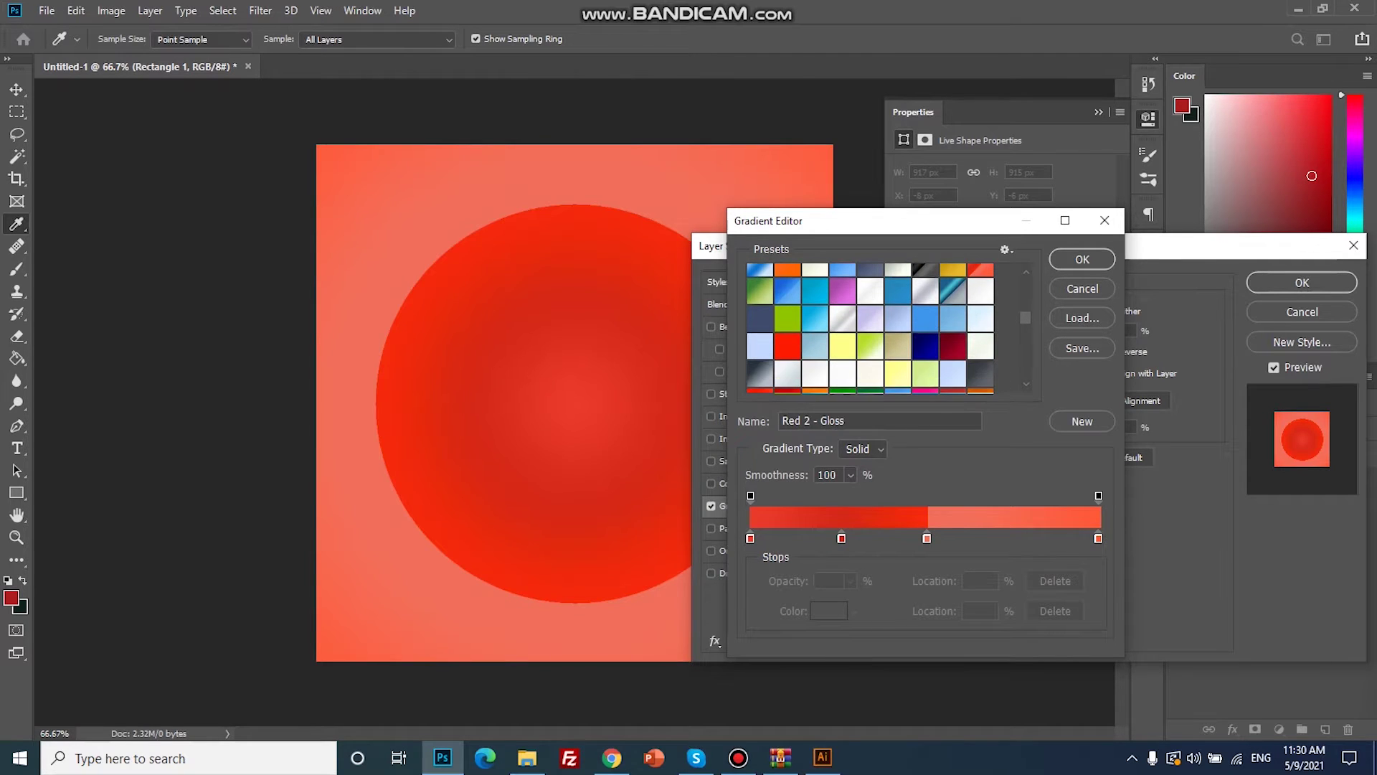
click(788, 346)
scroll(787, 346, down, 1)
scroll(787, 346, down, 2)
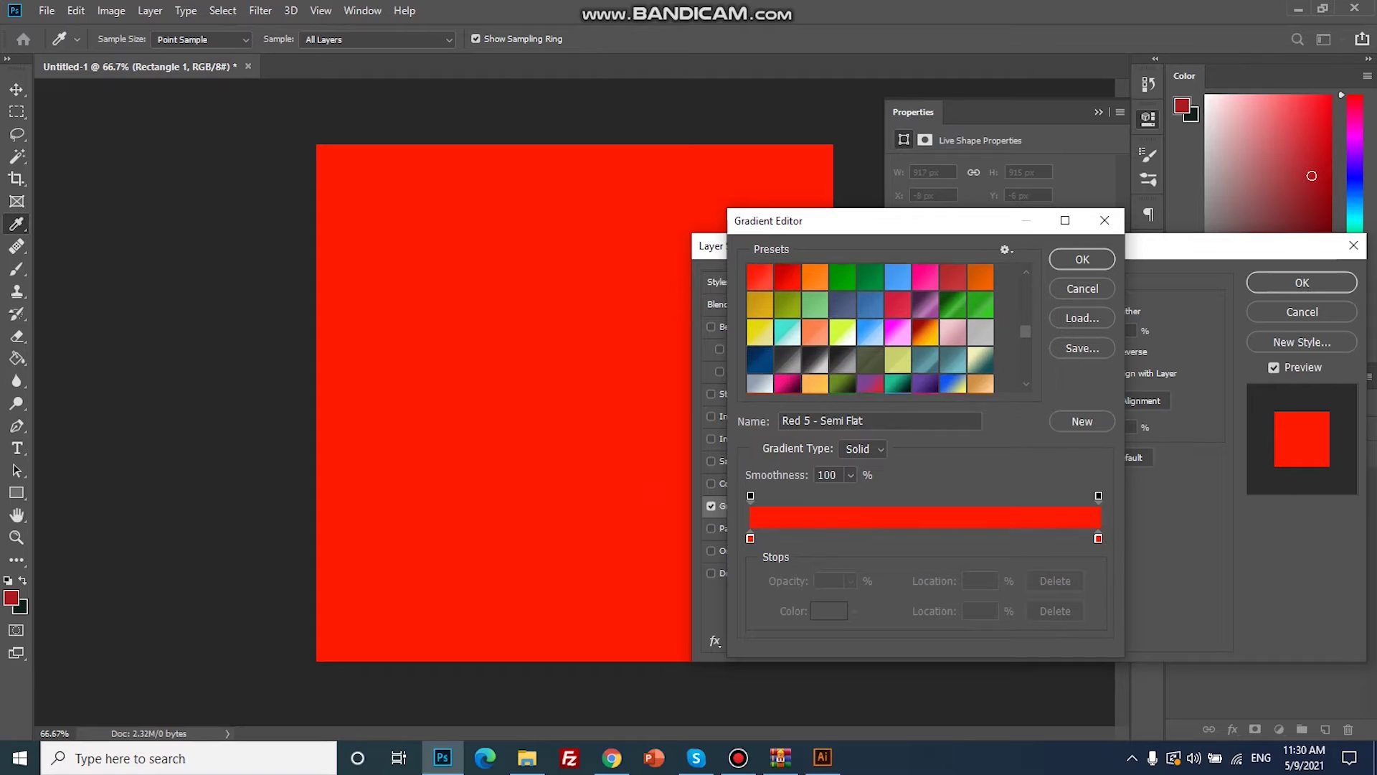
scroll(870, 328, up, 1)
scroll(870, 328, up, 1)
click(788, 290)
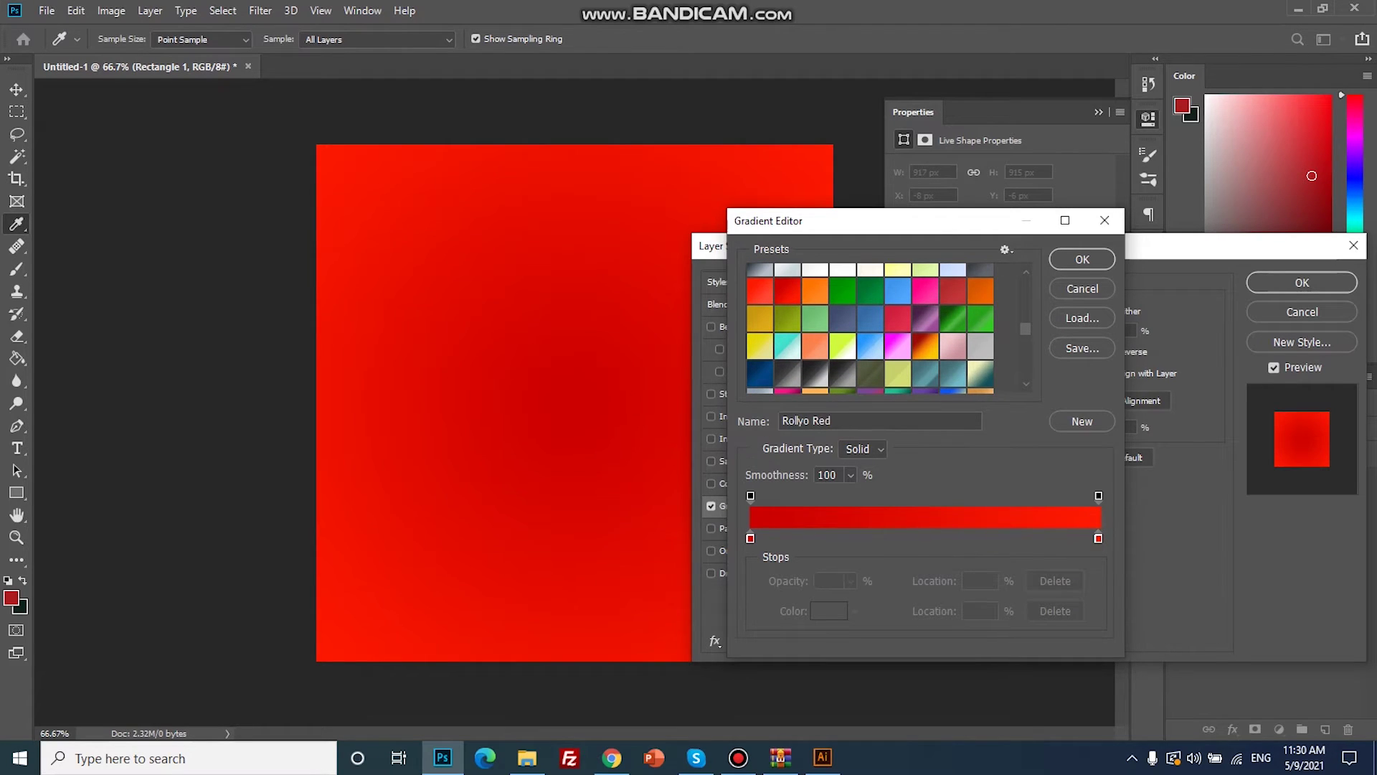
scroll(870, 328, down, 2)
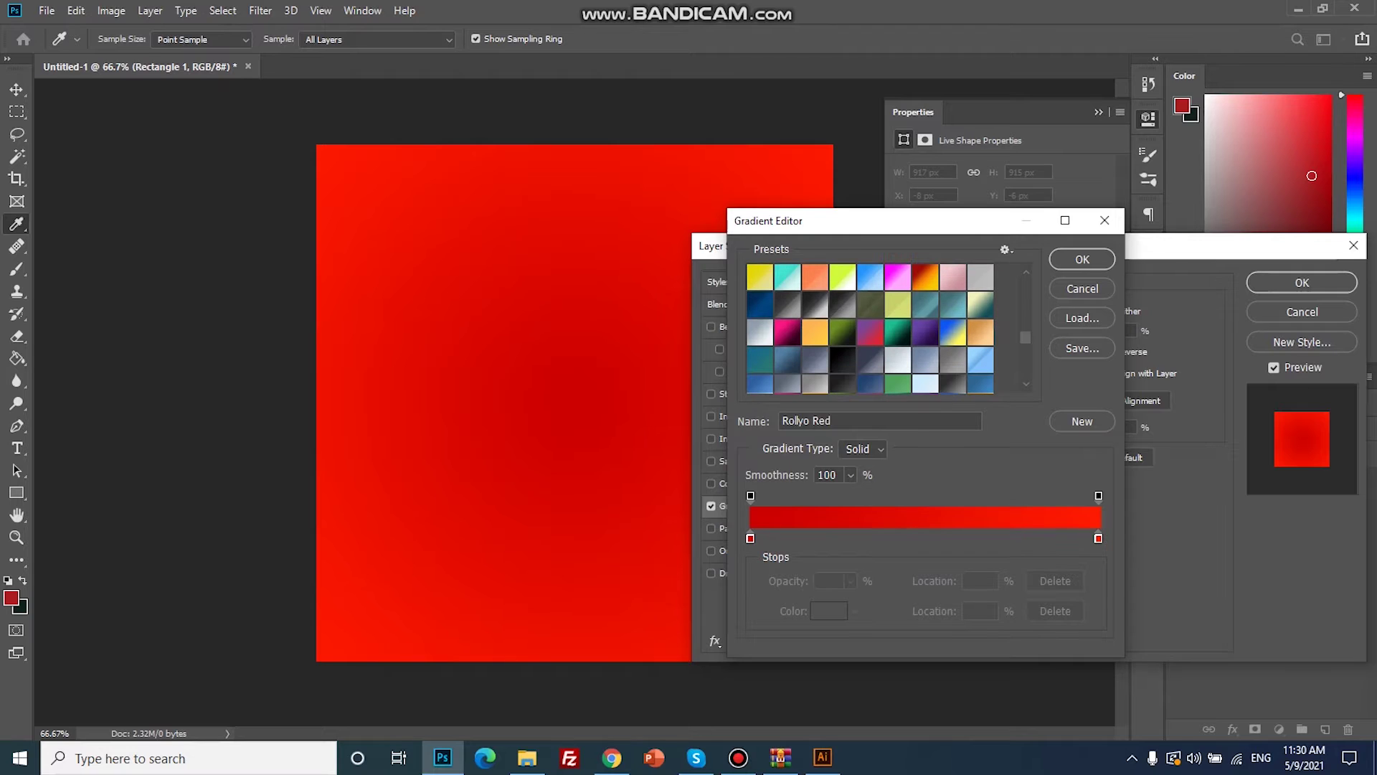
scroll(870, 328, down, 2)
scroll(870, 328, down, 1)
click(926, 359)
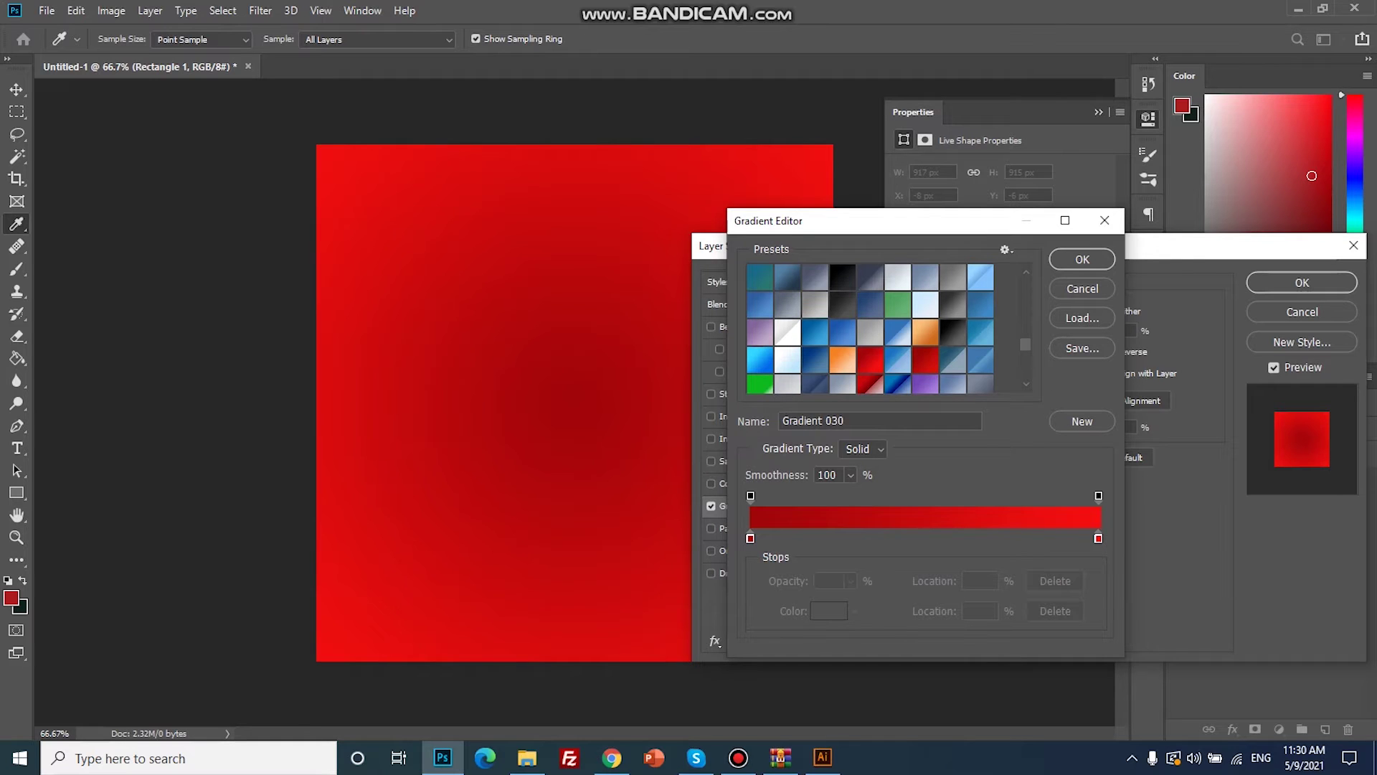
Step: Set the gradient's end colour stop to the deeper red #b02727
click(1098, 538)
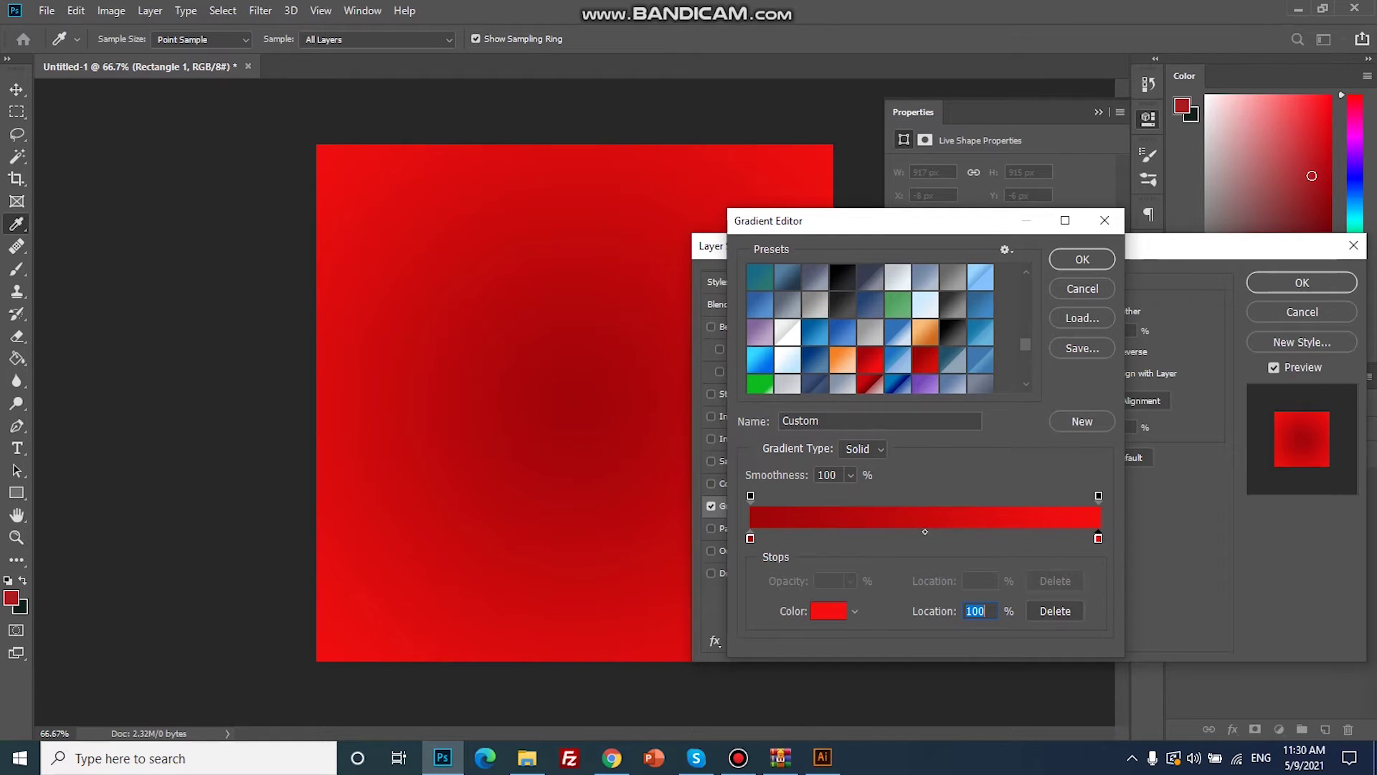
click(829, 611)
click(1062, 213)
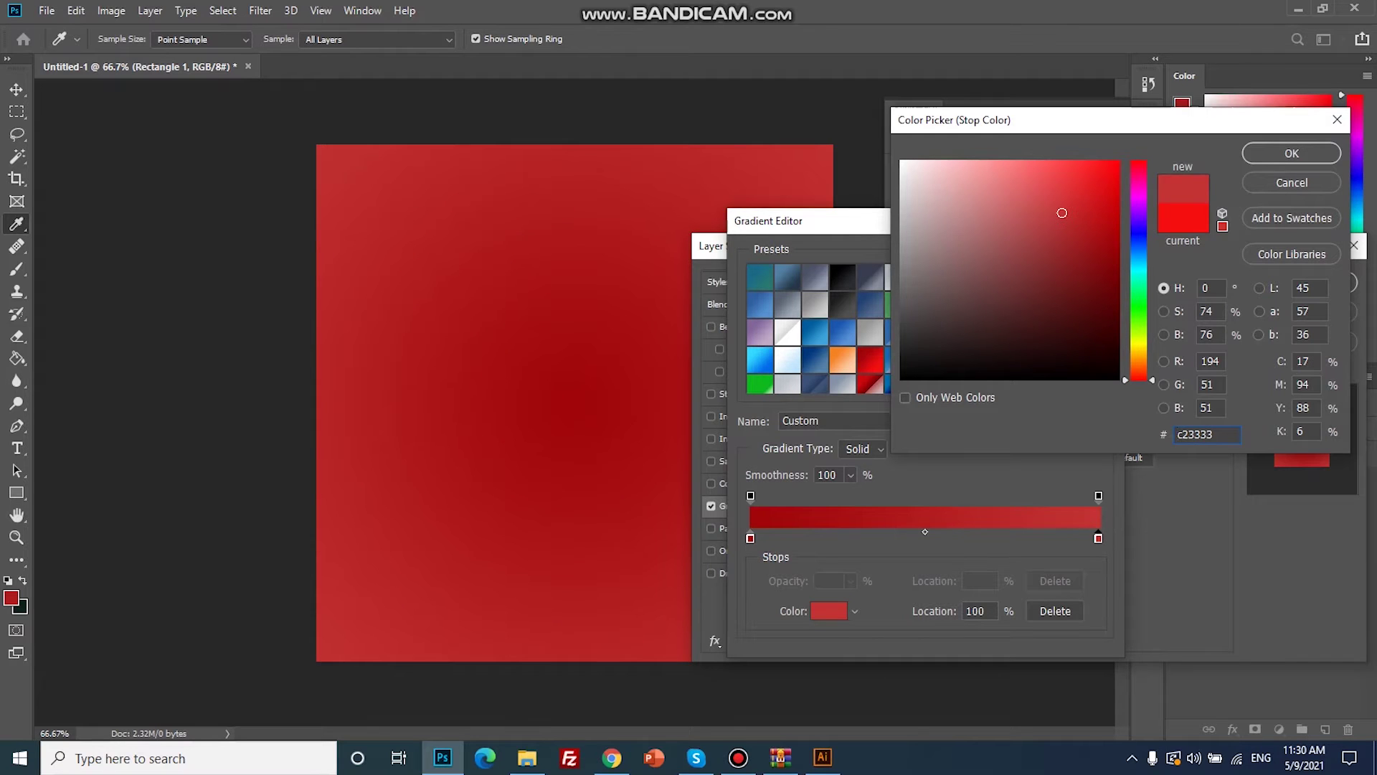
click(1071, 229)
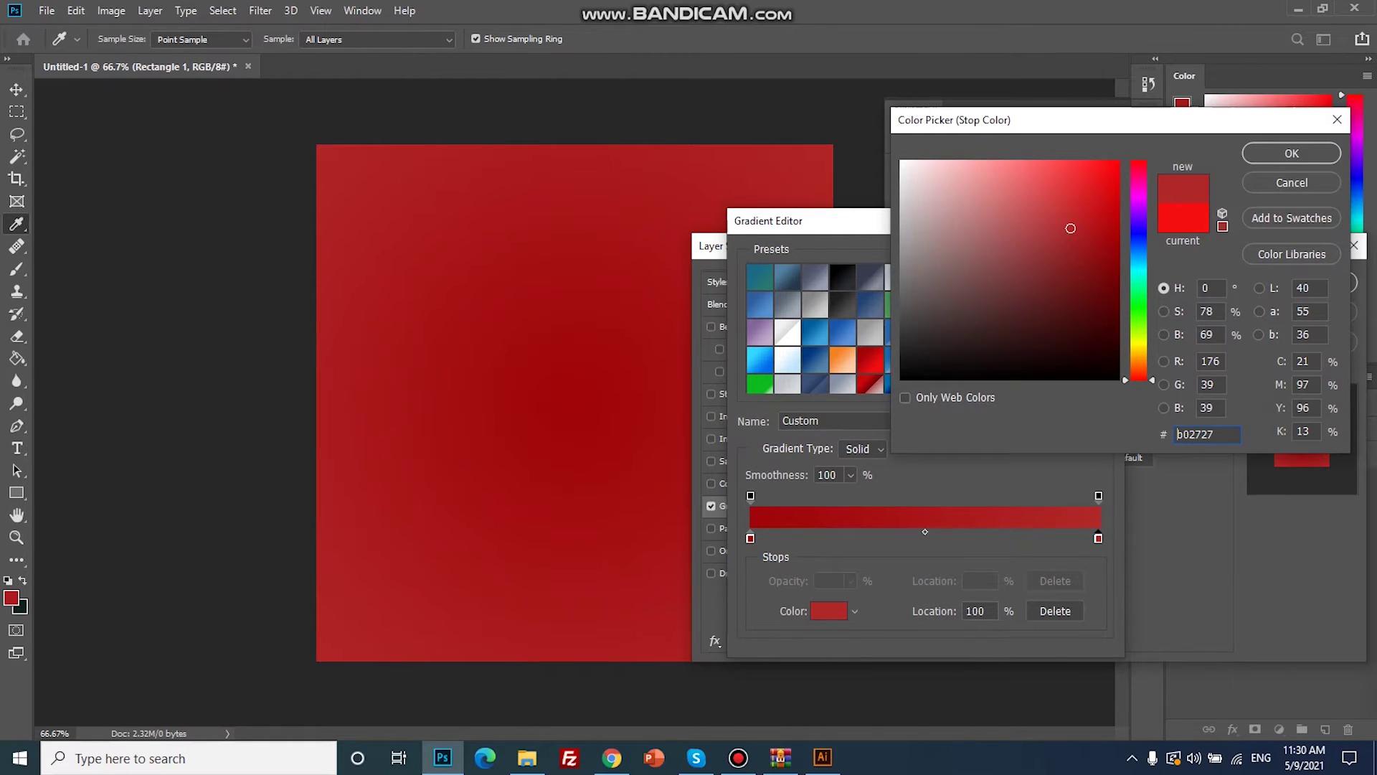
click(1291, 153)
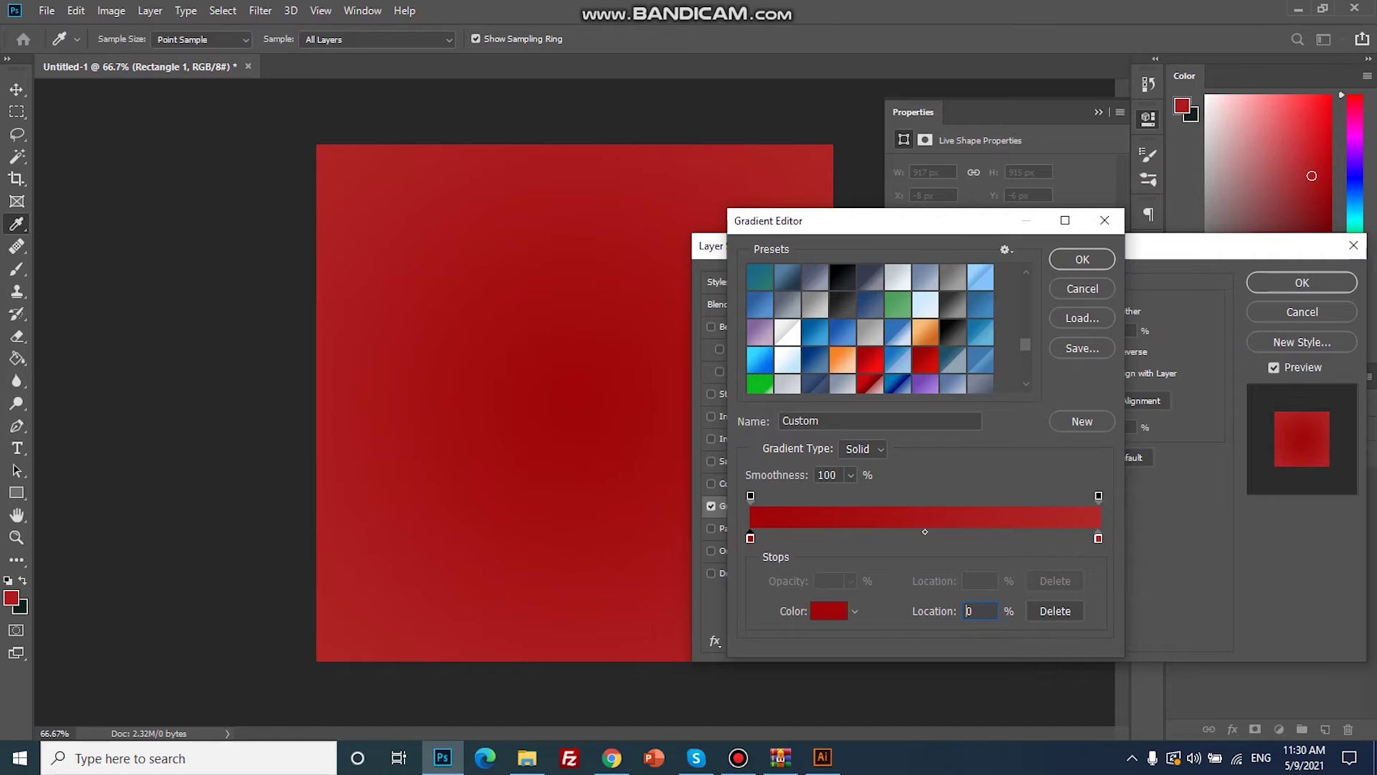
Step: Set the start stop to lighter red #d5393e, apply the gradient overlay, and return to Illustrator
click(828, 610)
click(1069, 204)
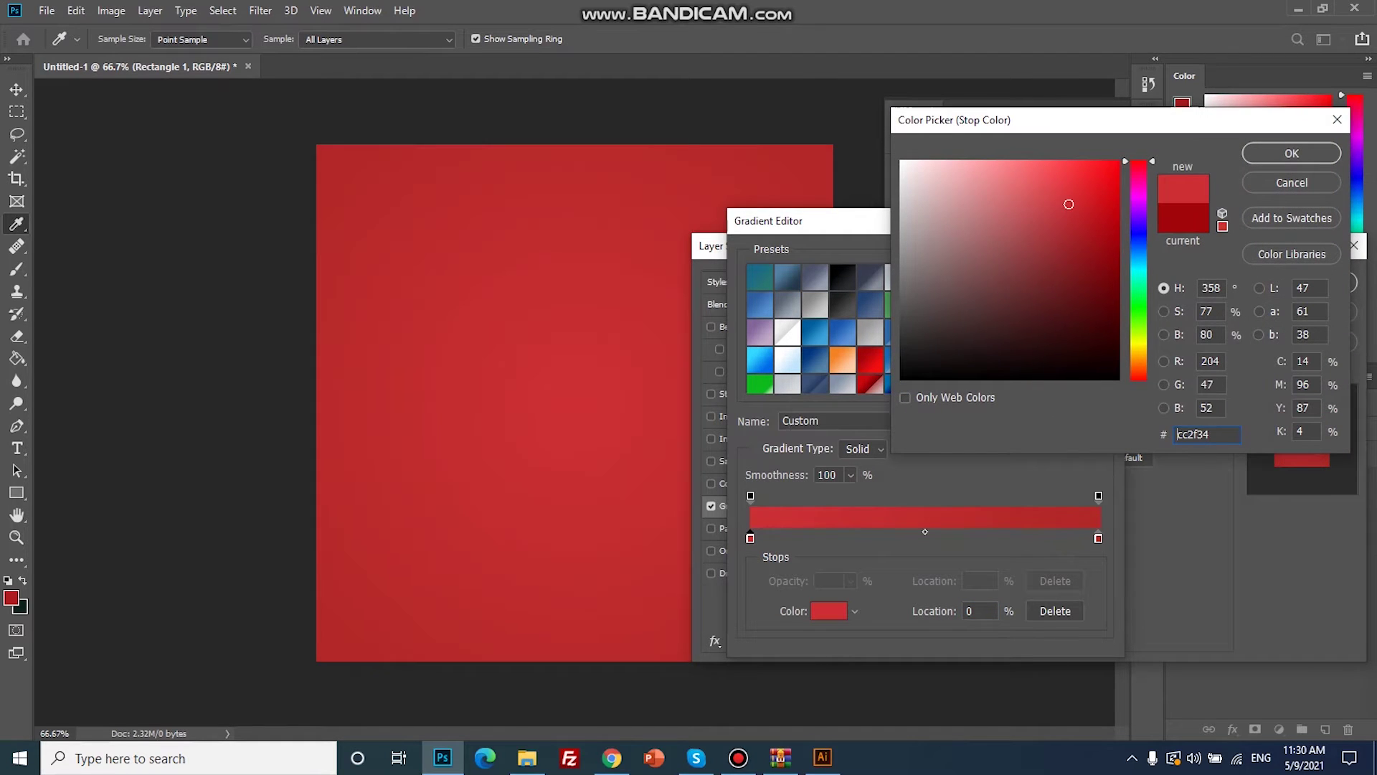
click(1079, 202)
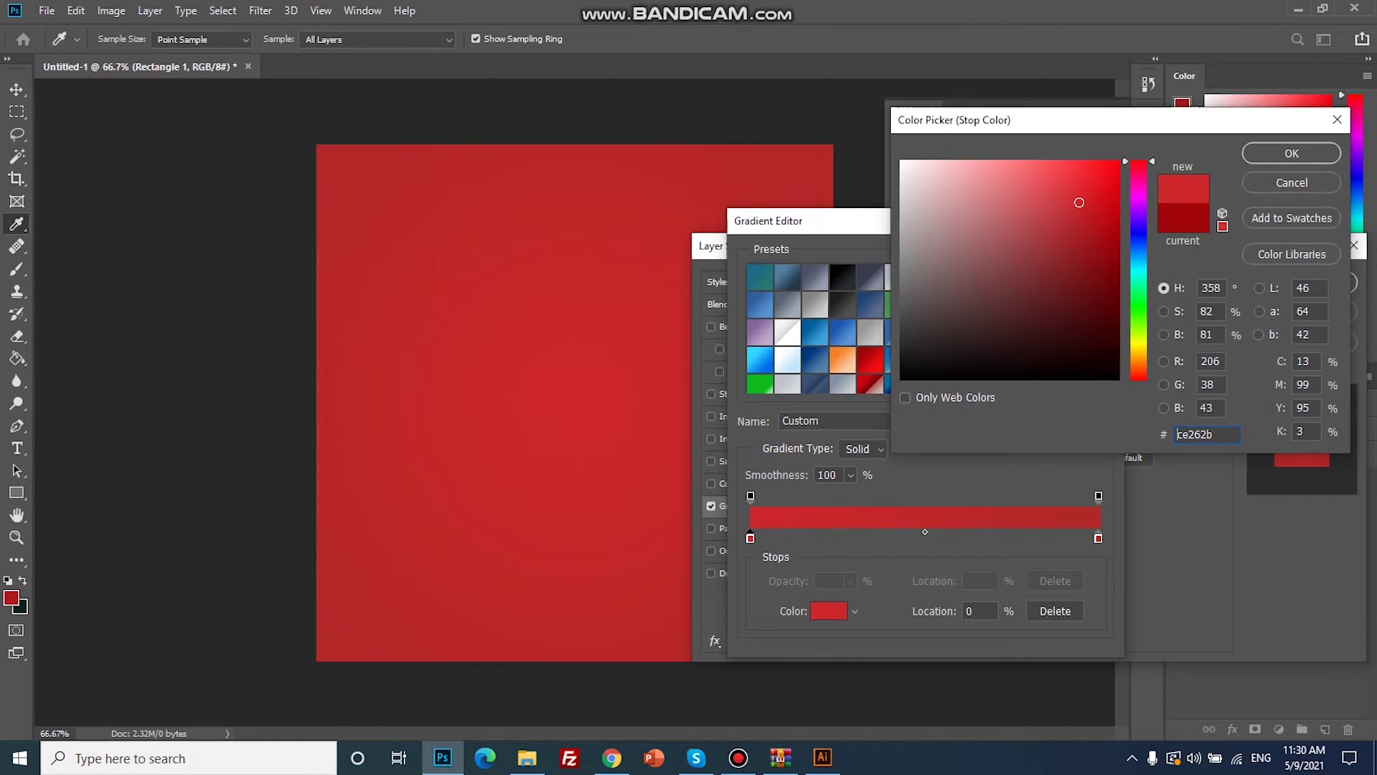
click(1062, 196)
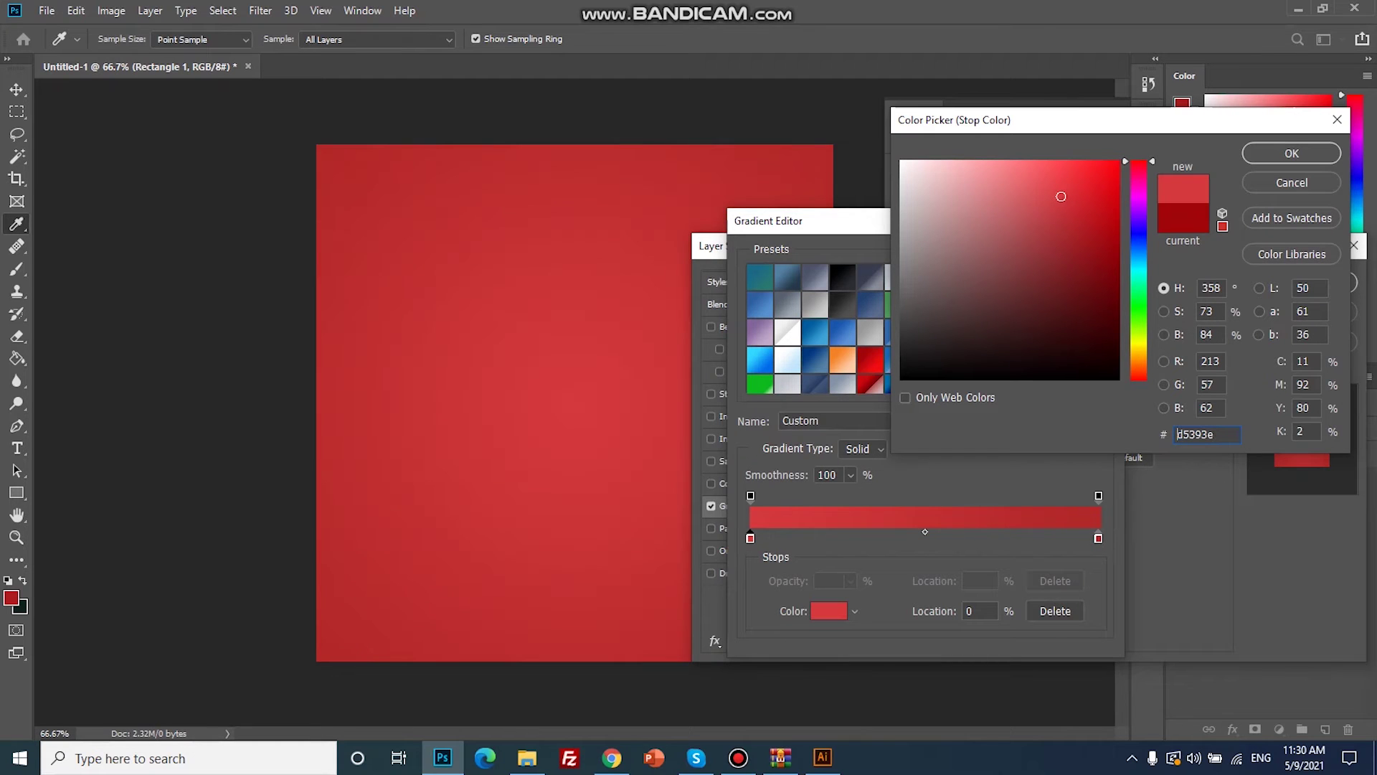
click(1292, 152)
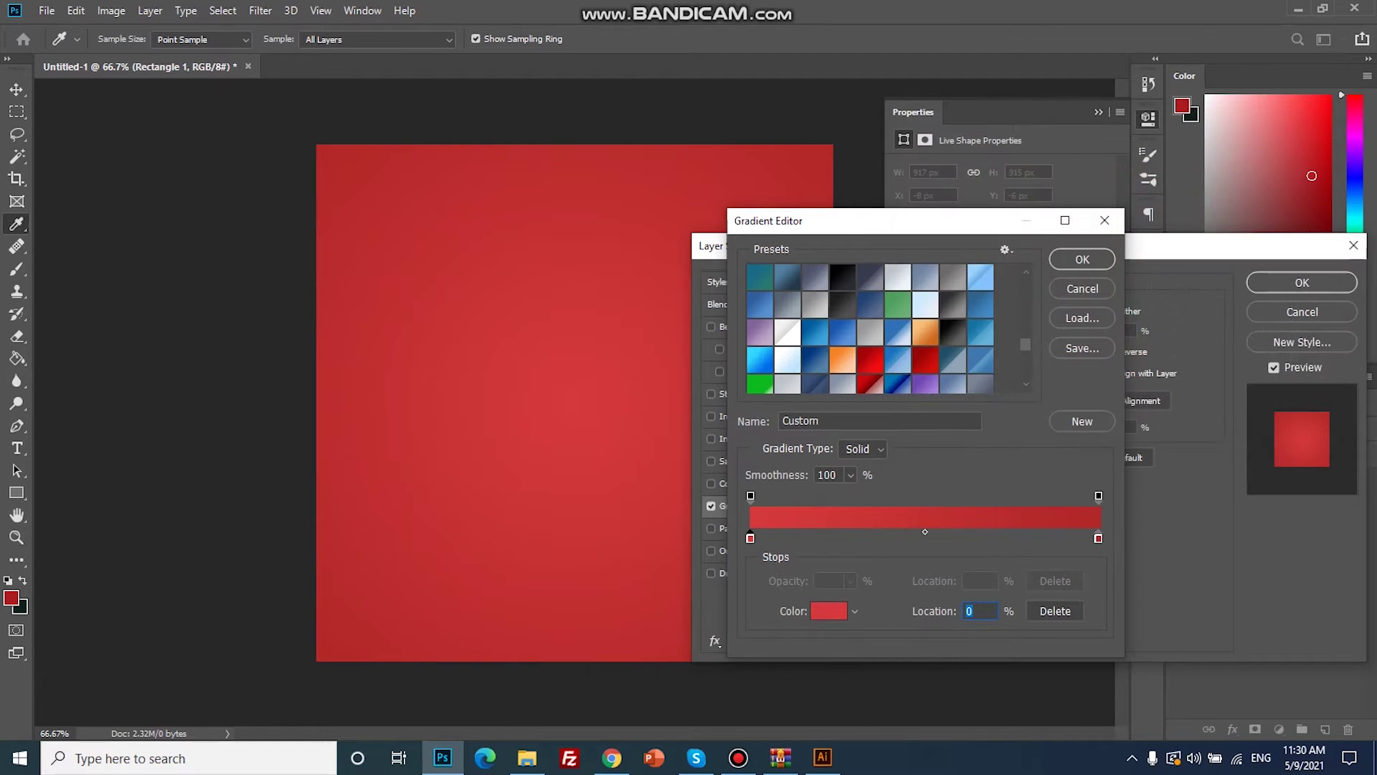
click(1082, 259)
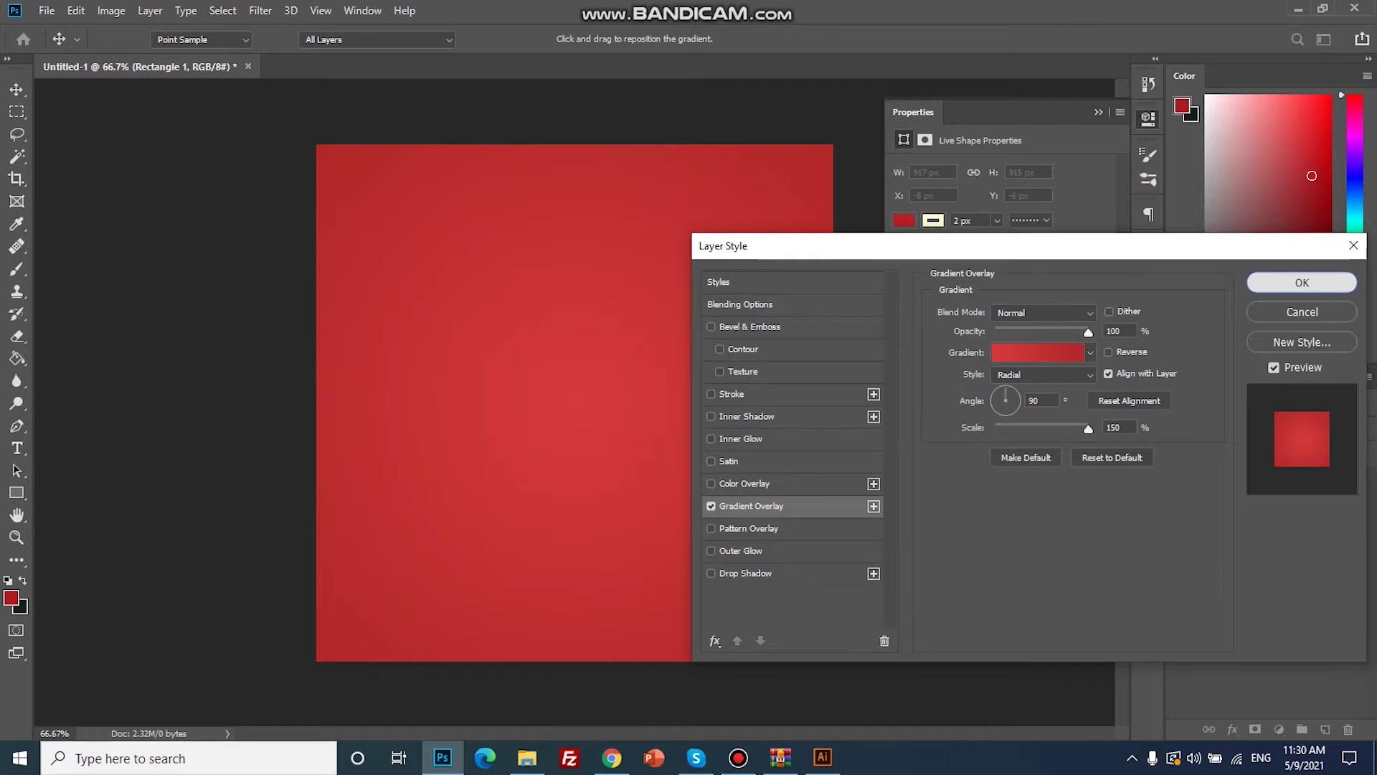
click(1302, 282)
click(1098, 111)
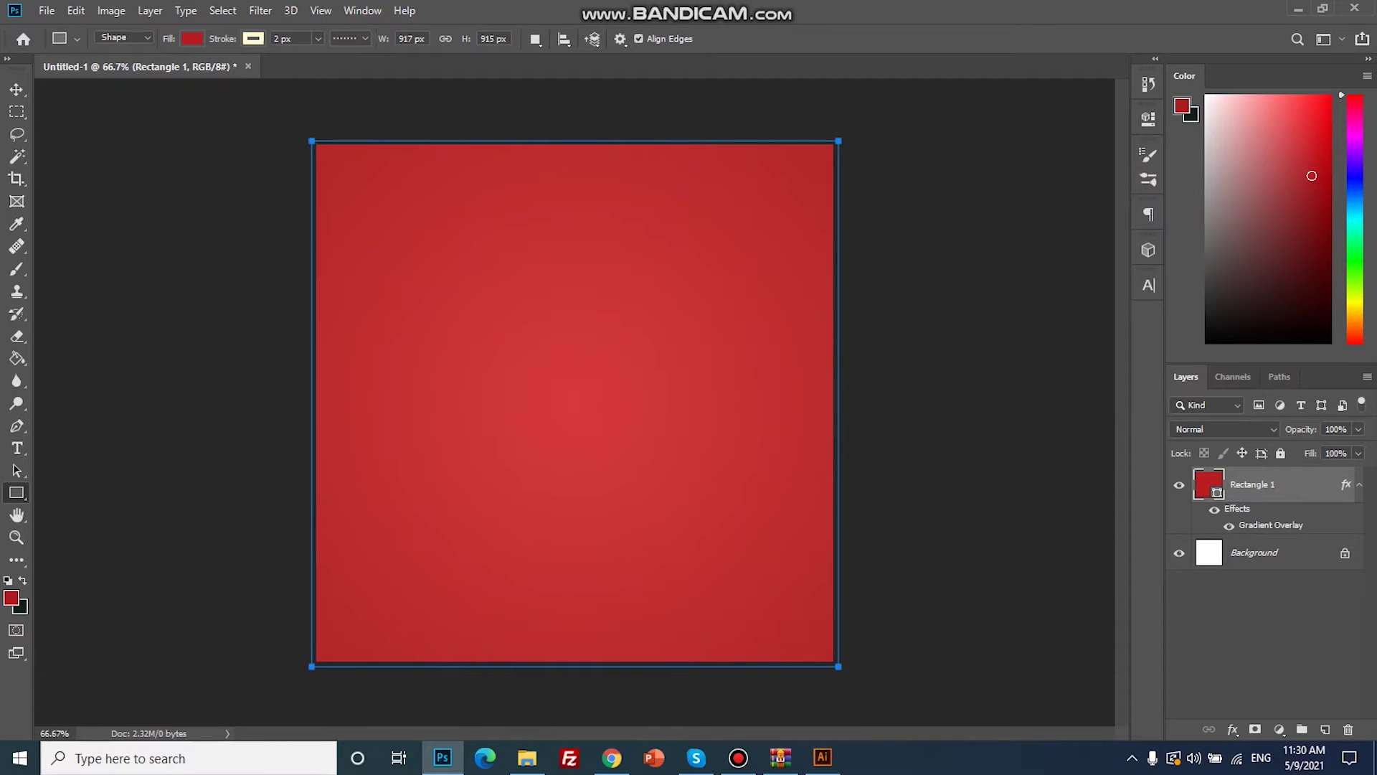
key(alt+Tab)
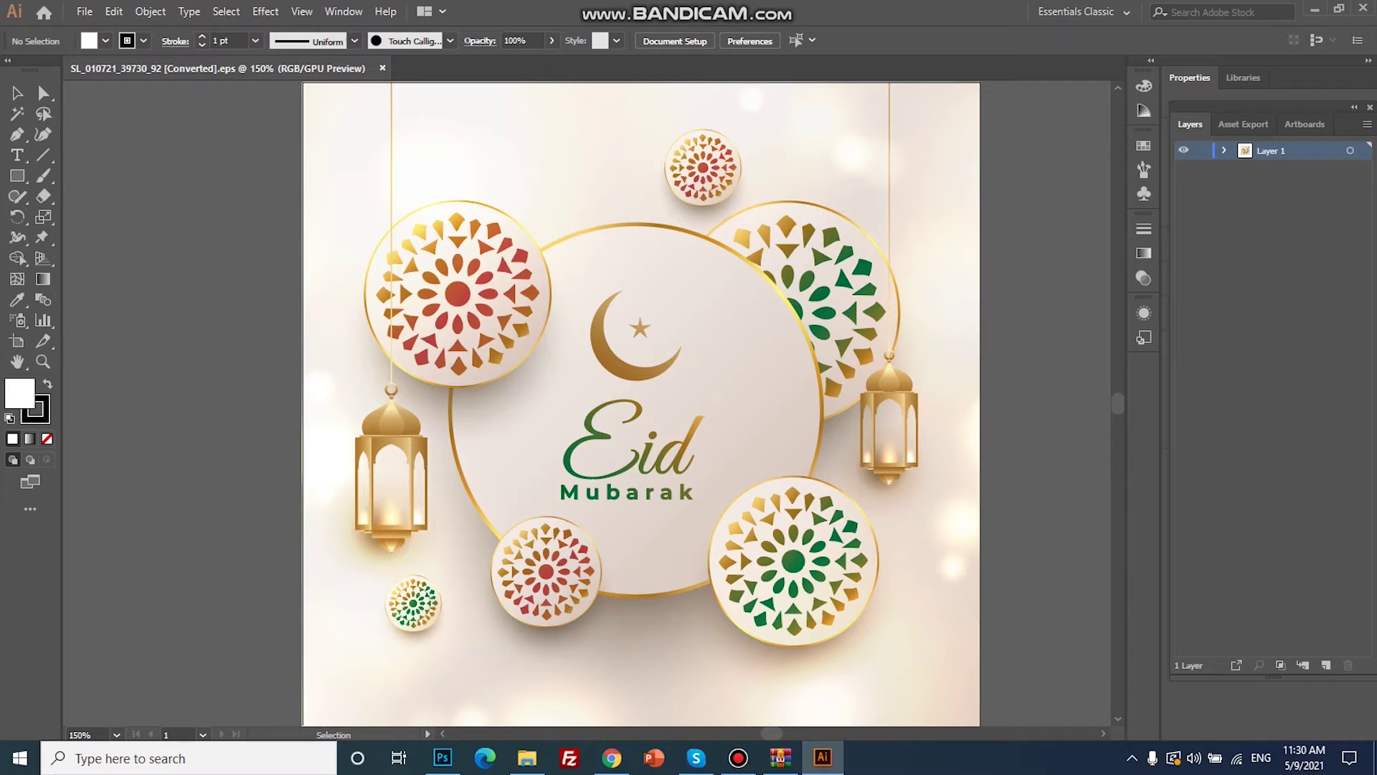
Step: Expand Layer 1 and toggle visibility to identify the background and each mandala layer
click(1224, 150)
click(1244, 169)
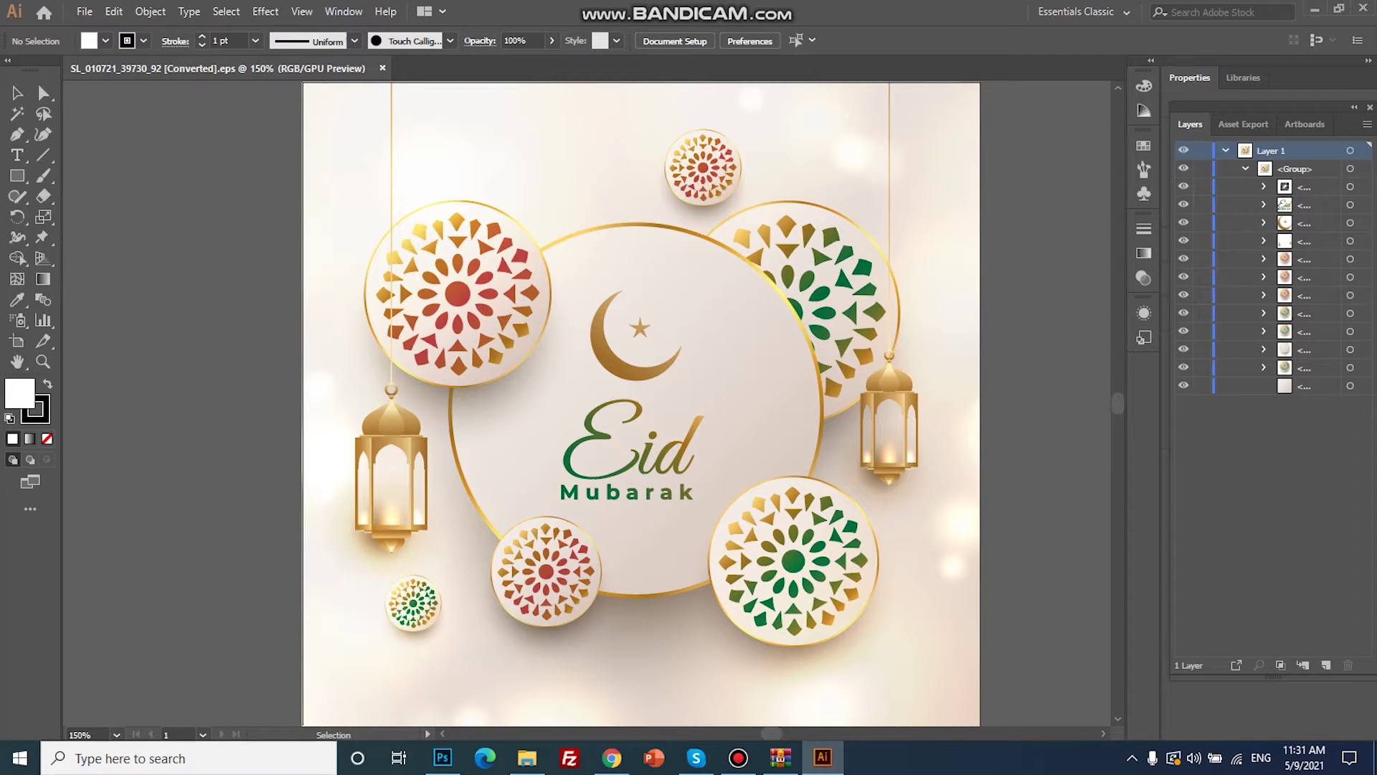
click(1184, 386)
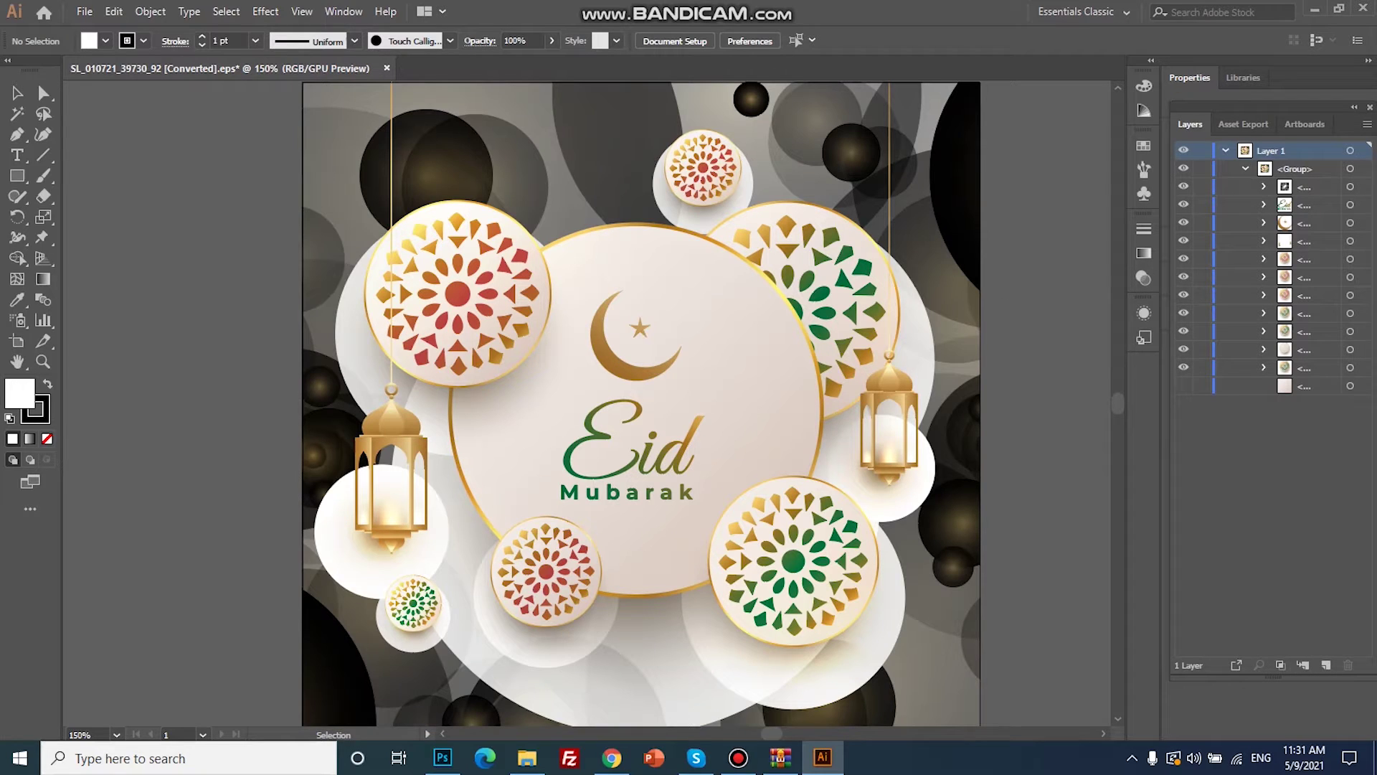
click(1184, 367)
click(1184, 368)
click(1184, 349)
click(1183, 349)
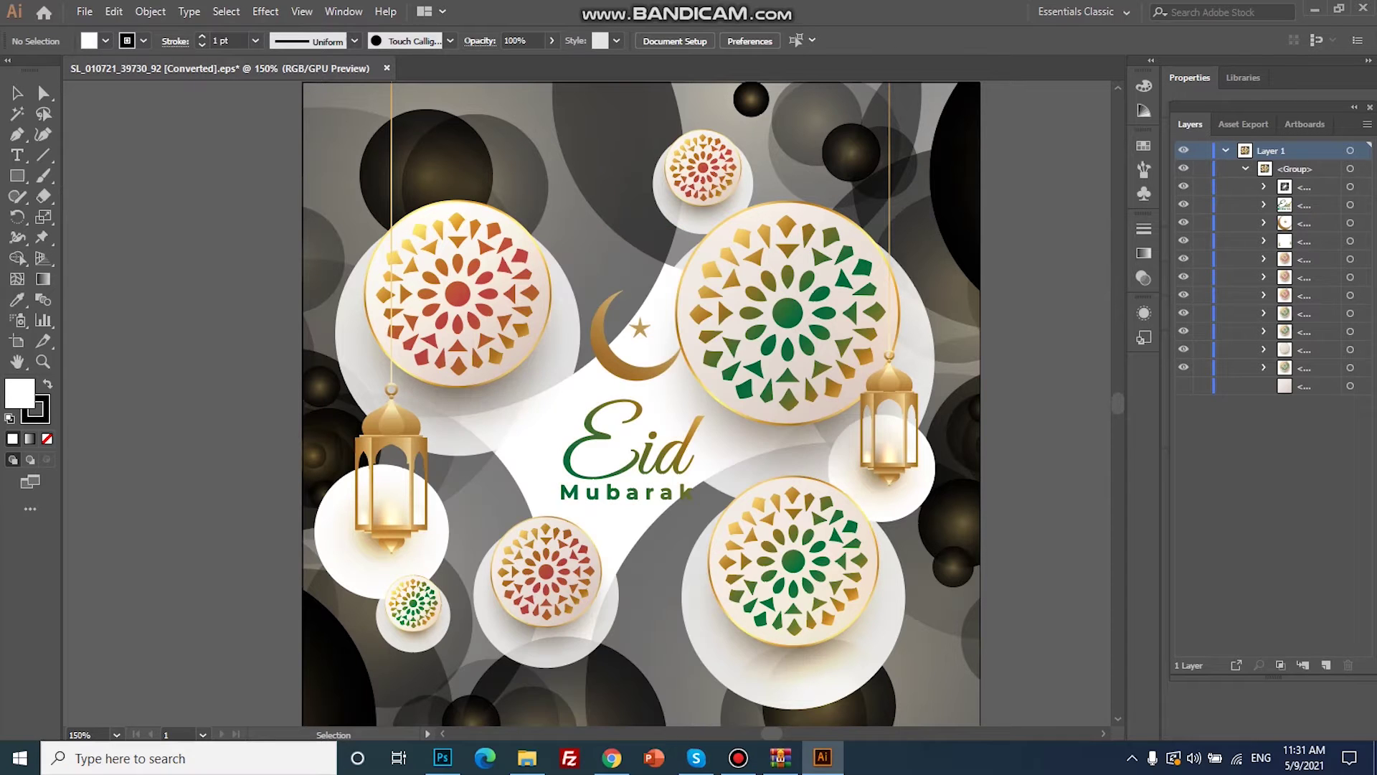
click(1183, 331)
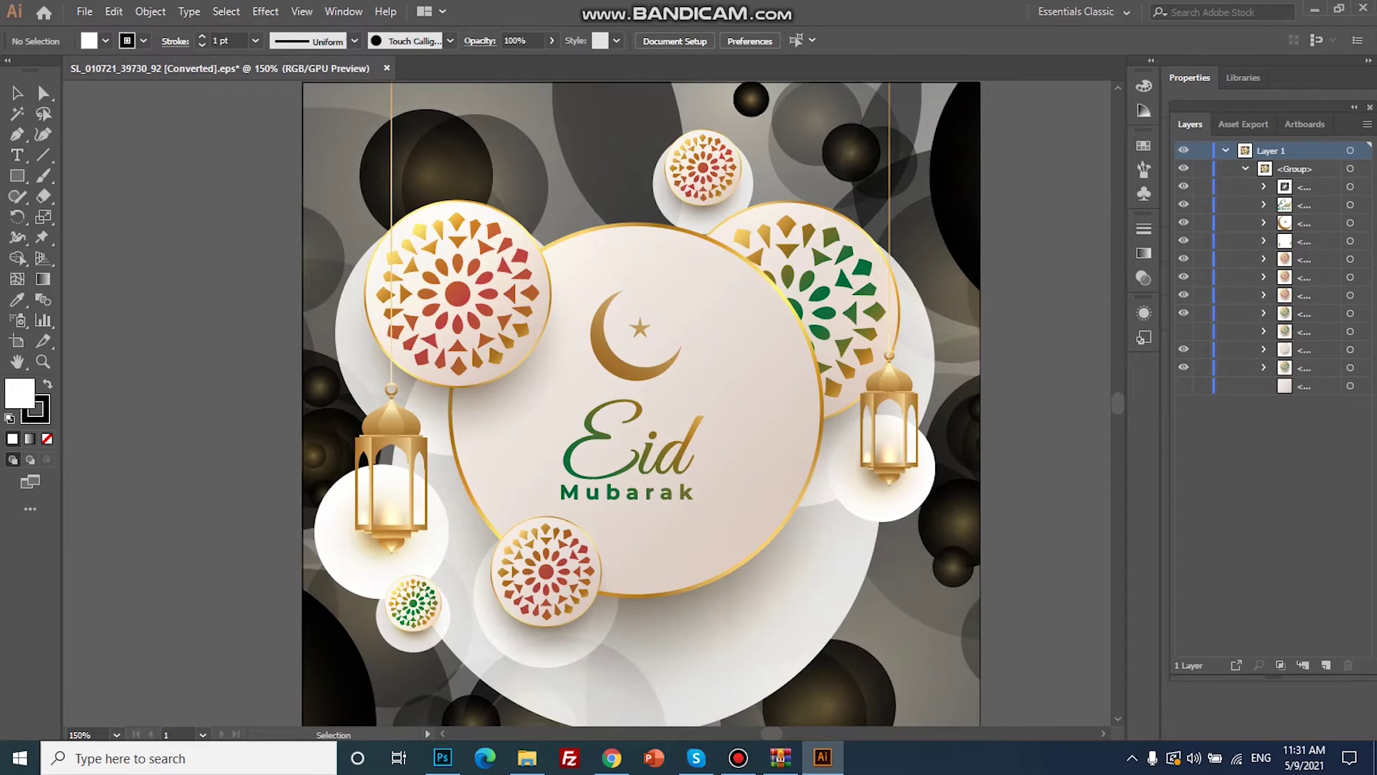
click(1184, 331)
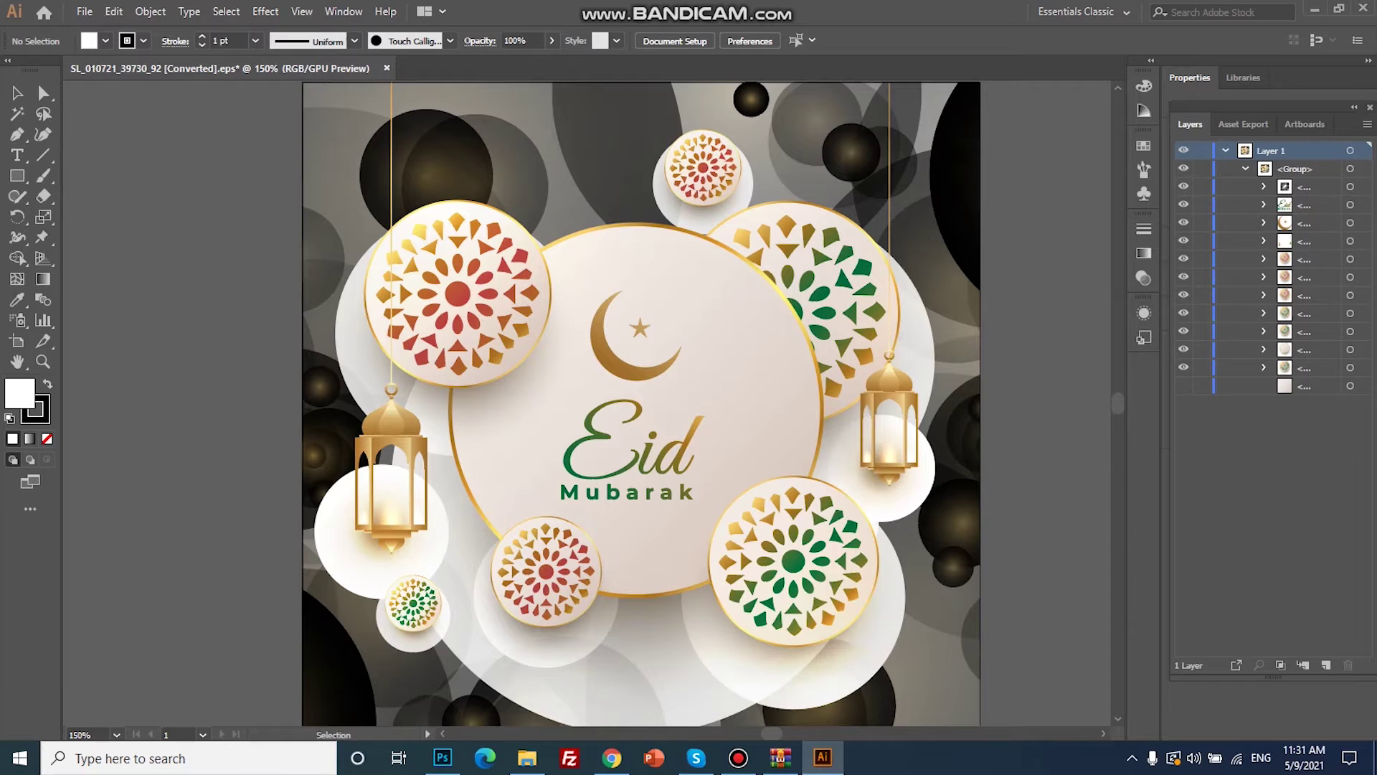
click(1184, 313)
click(1183, 294)
click(1183, 277)
Step: Hide the dark background, mandalas, Eid Mubarak text and crescent so only the lanterns show
click(1183, 186)
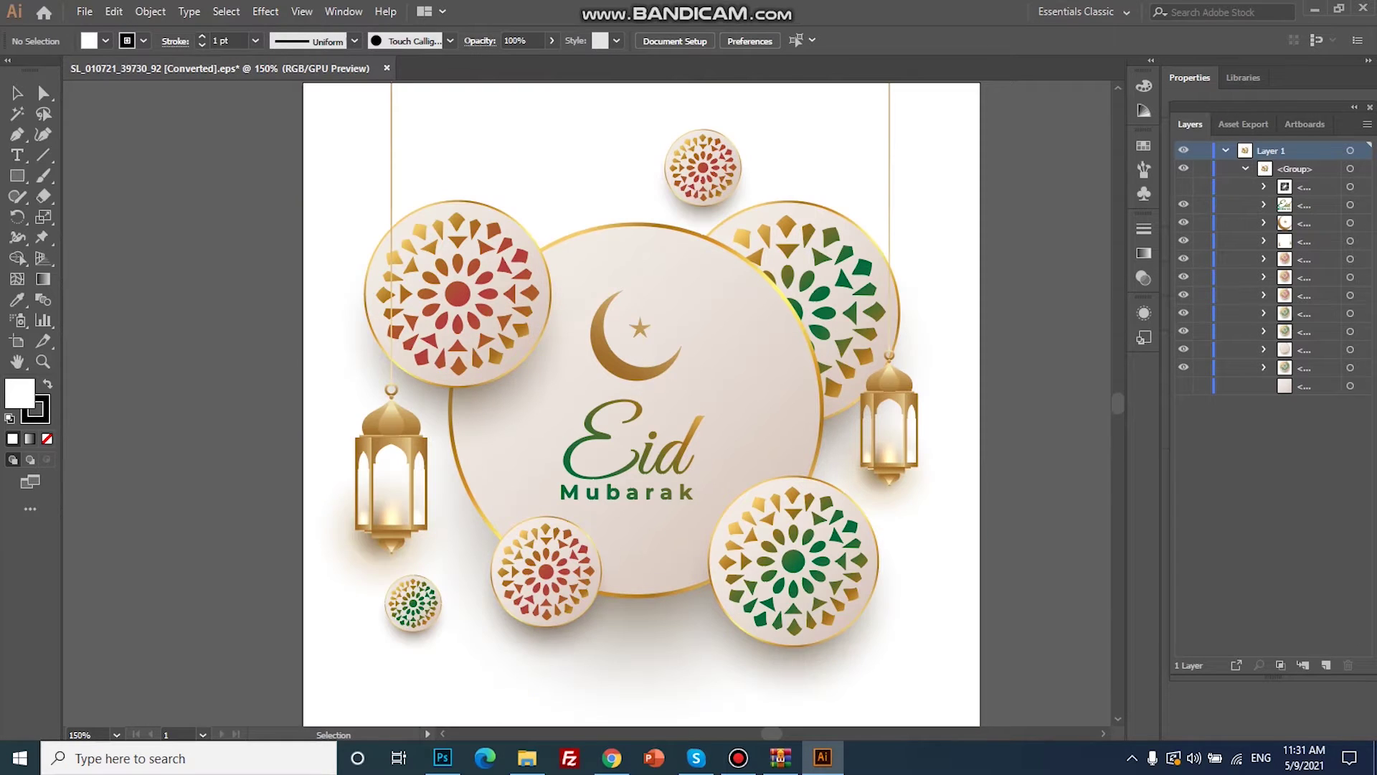
click(1183, 204)
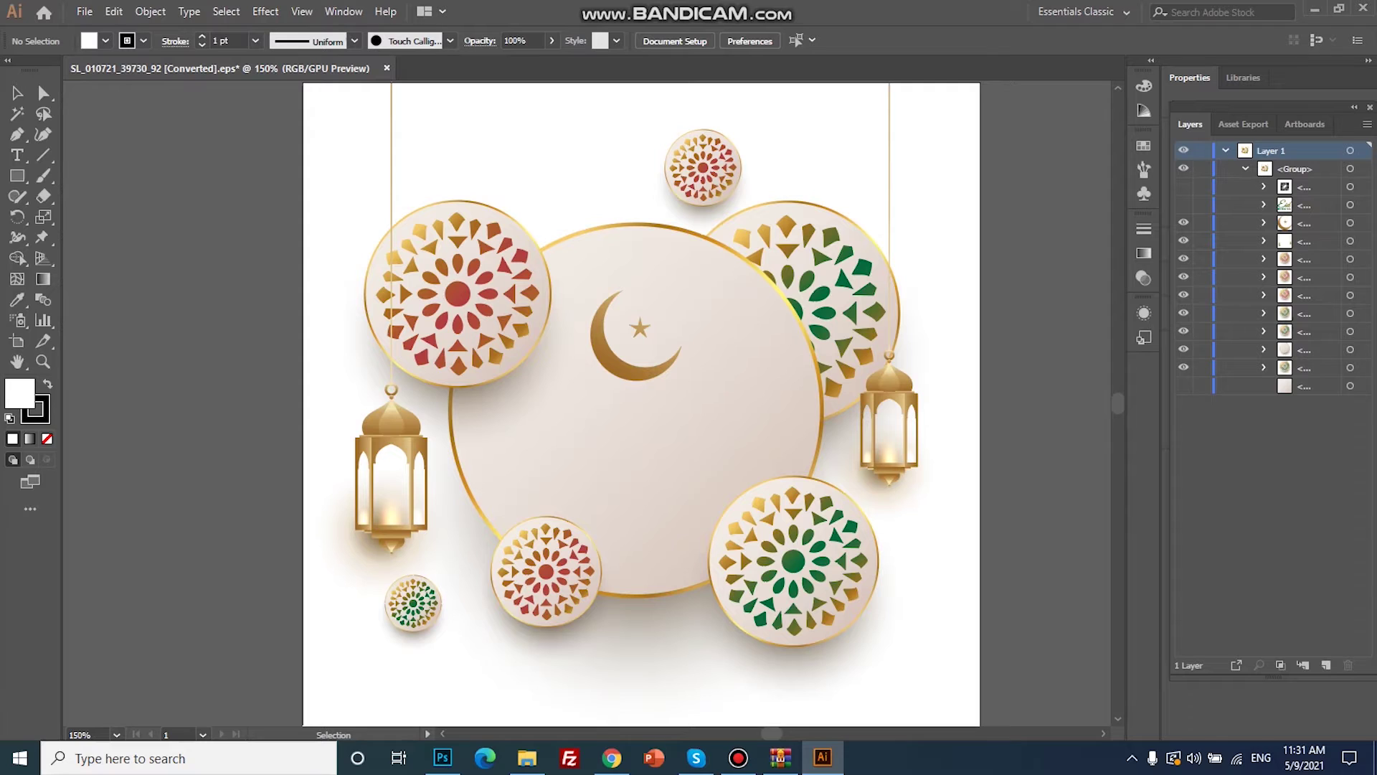
click(1184, 205)
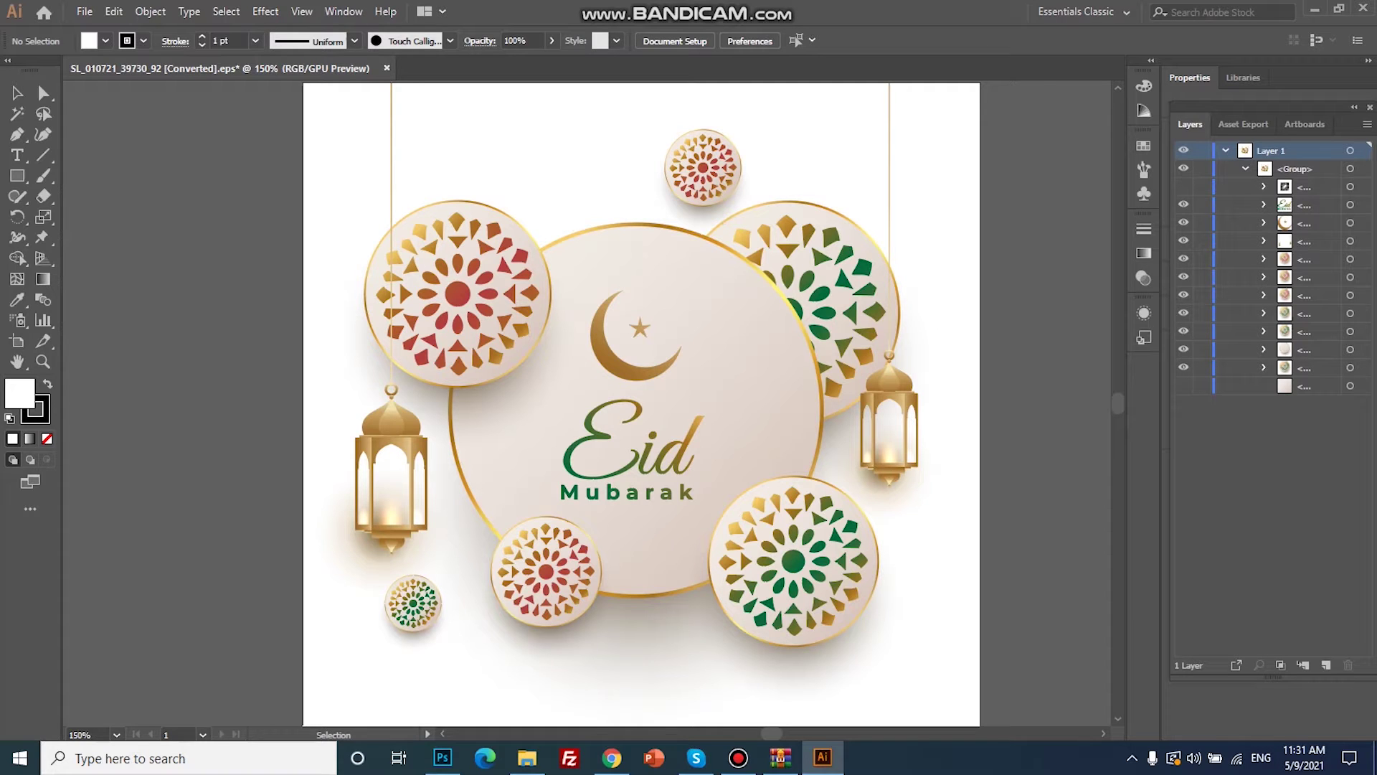
click(1184, 222)
click(1183, 241)
click(1184, 240)
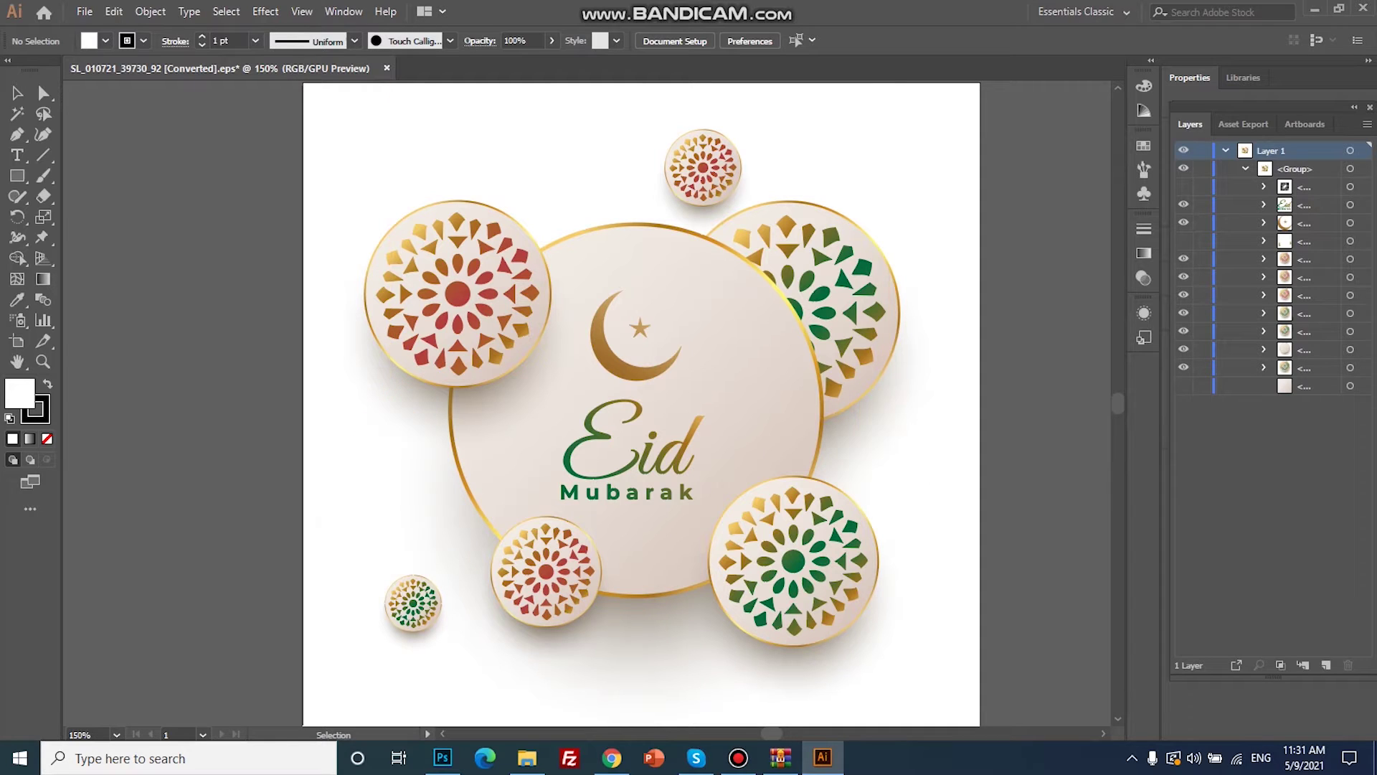
drag(1183, 259, 1184, 367)
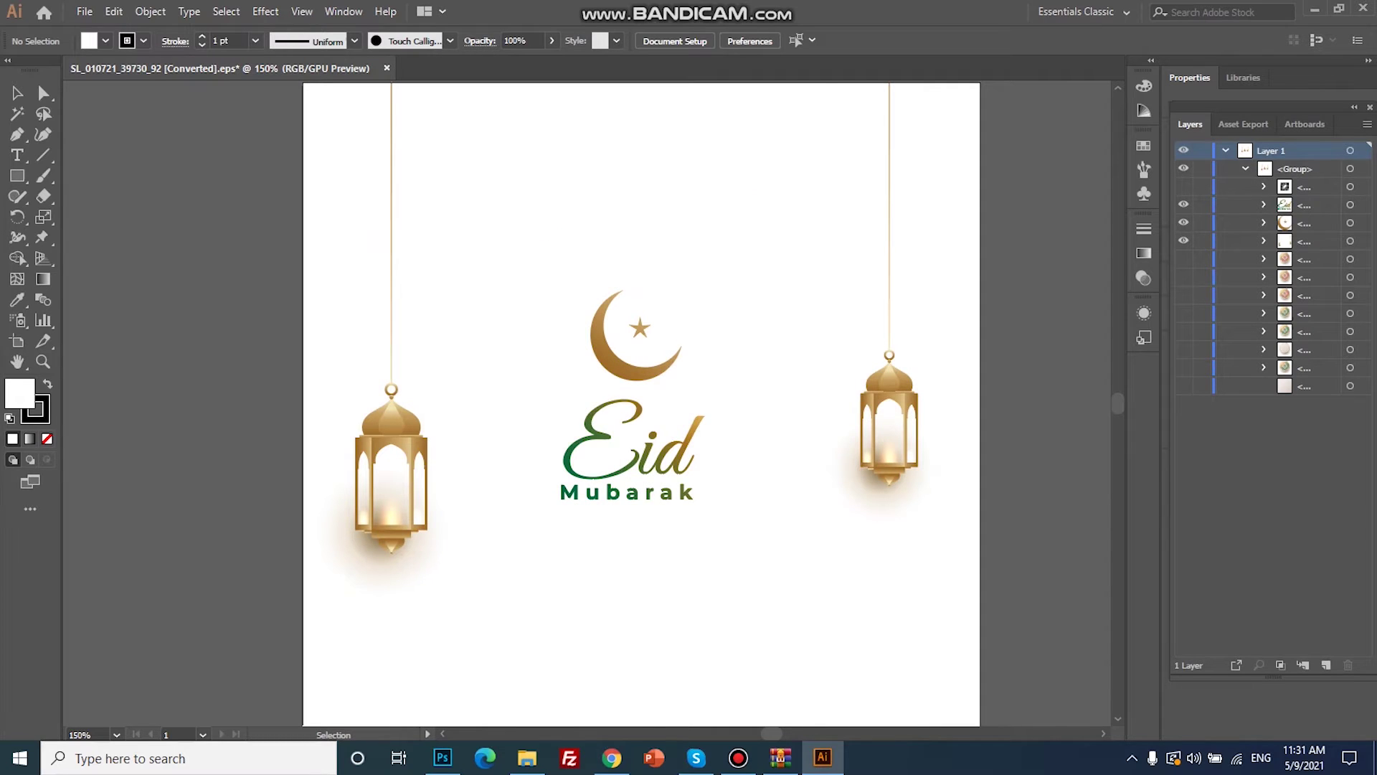
click(1183, 204)
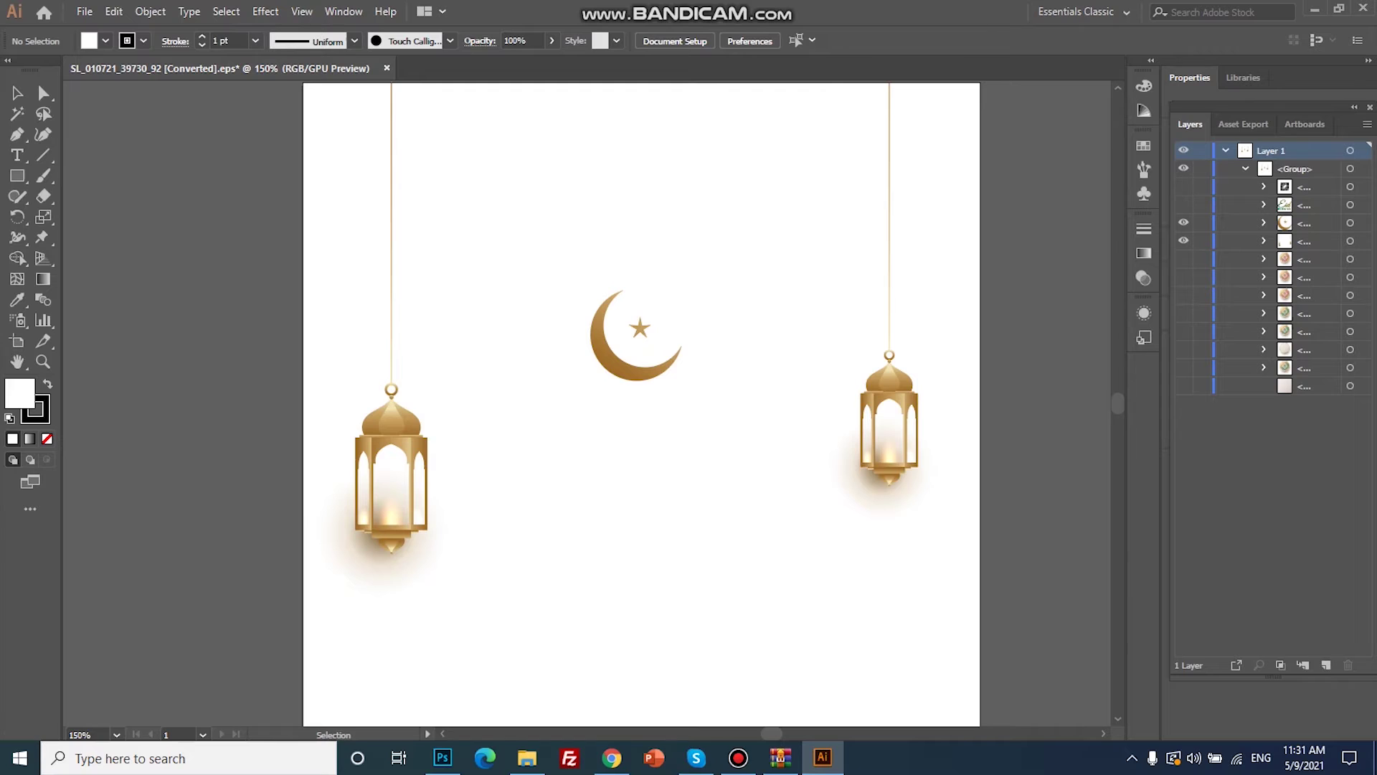
click(1184, 222)
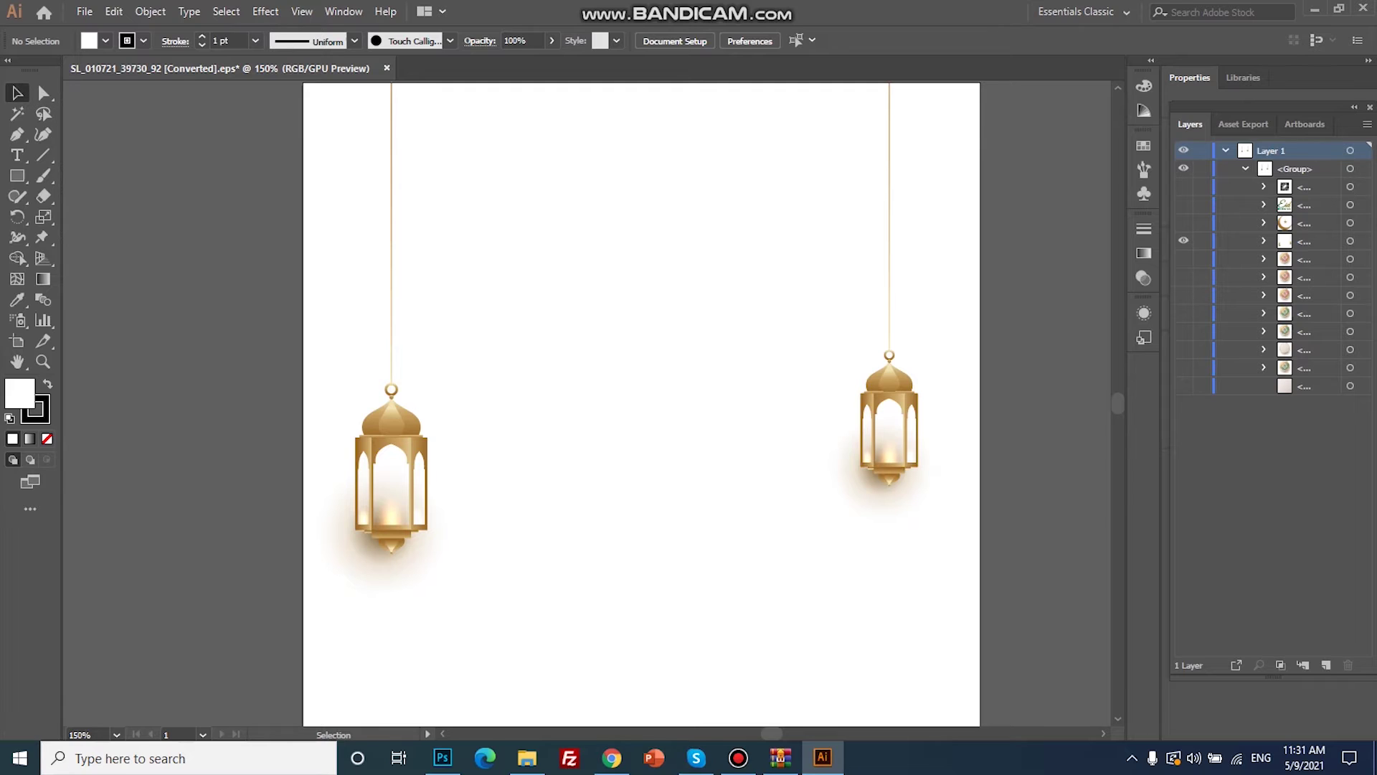
Step: Try moving individual lantern paths with Direct Selection, then undo back to their original positions
key(a)
drag(421, 291, 938, 677)
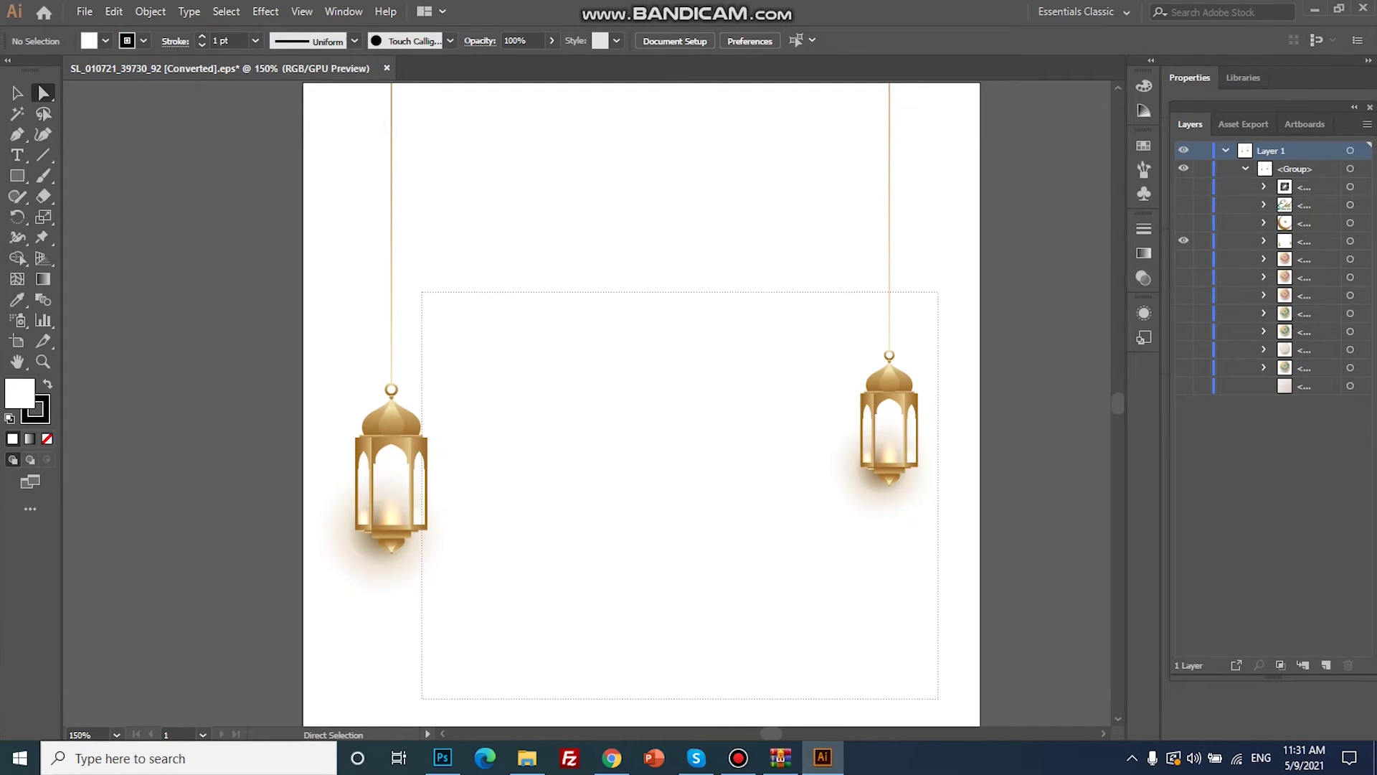
drag(430, 122, 305, 257)
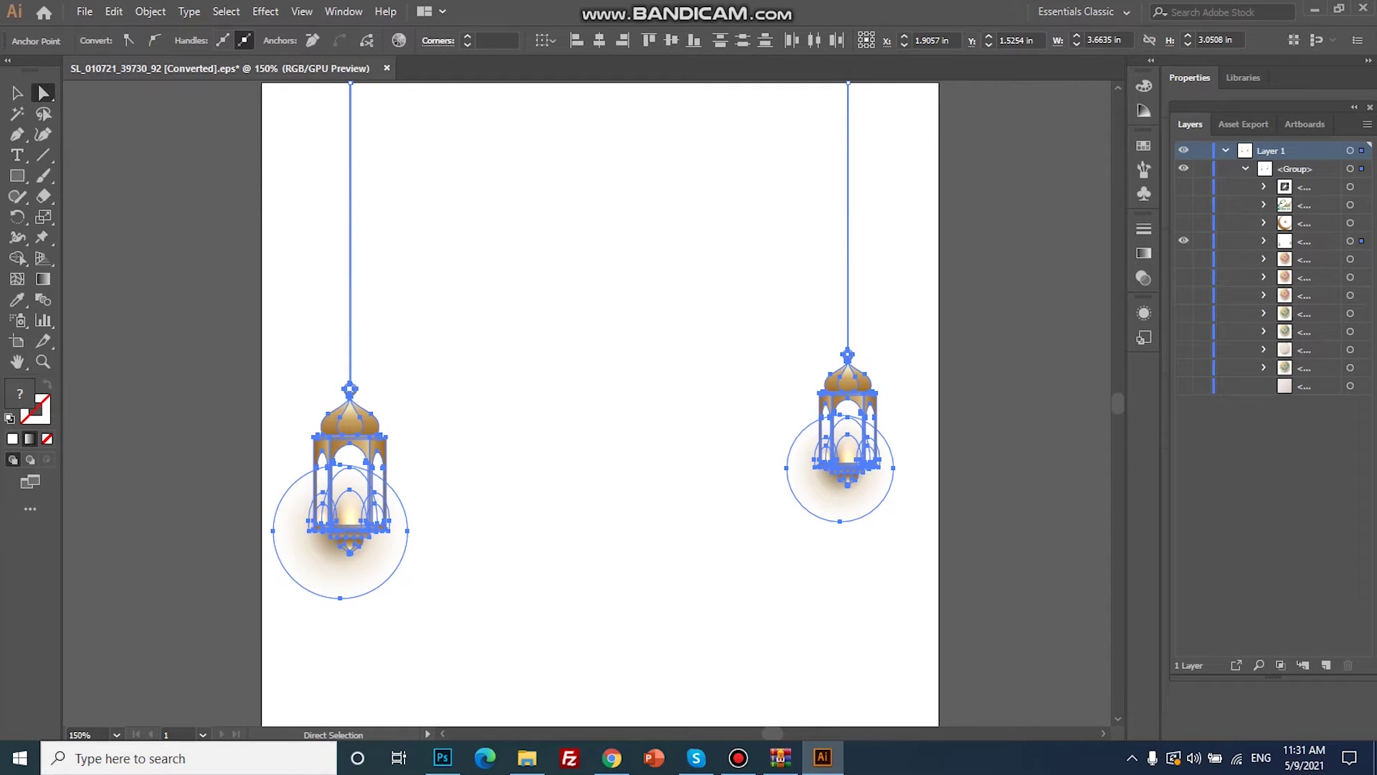
drag(872, 380, 697, 600)
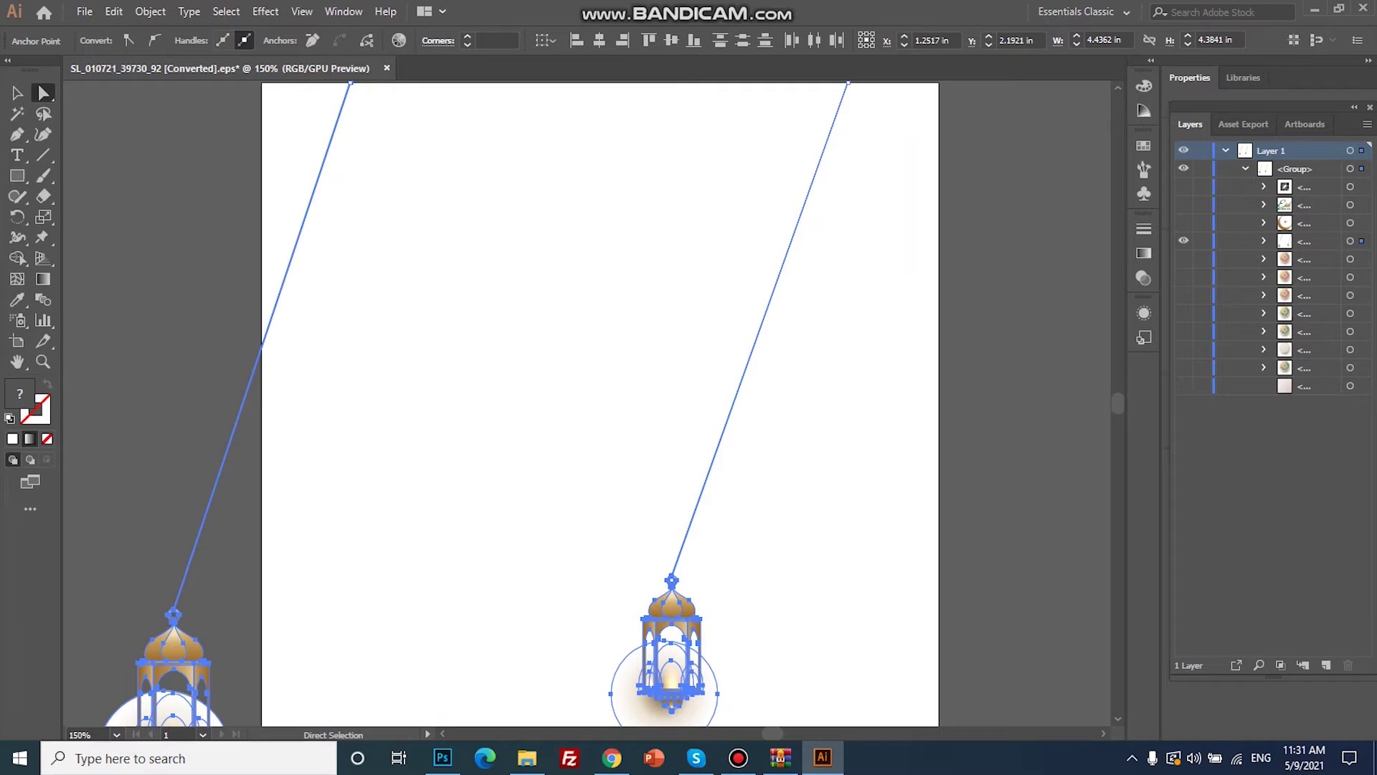
key(ctrl+z)
Step: Select the lantern group, trial-paste it onto the Photoshop card, cancel, and return to Illustrator
click(17, 92)
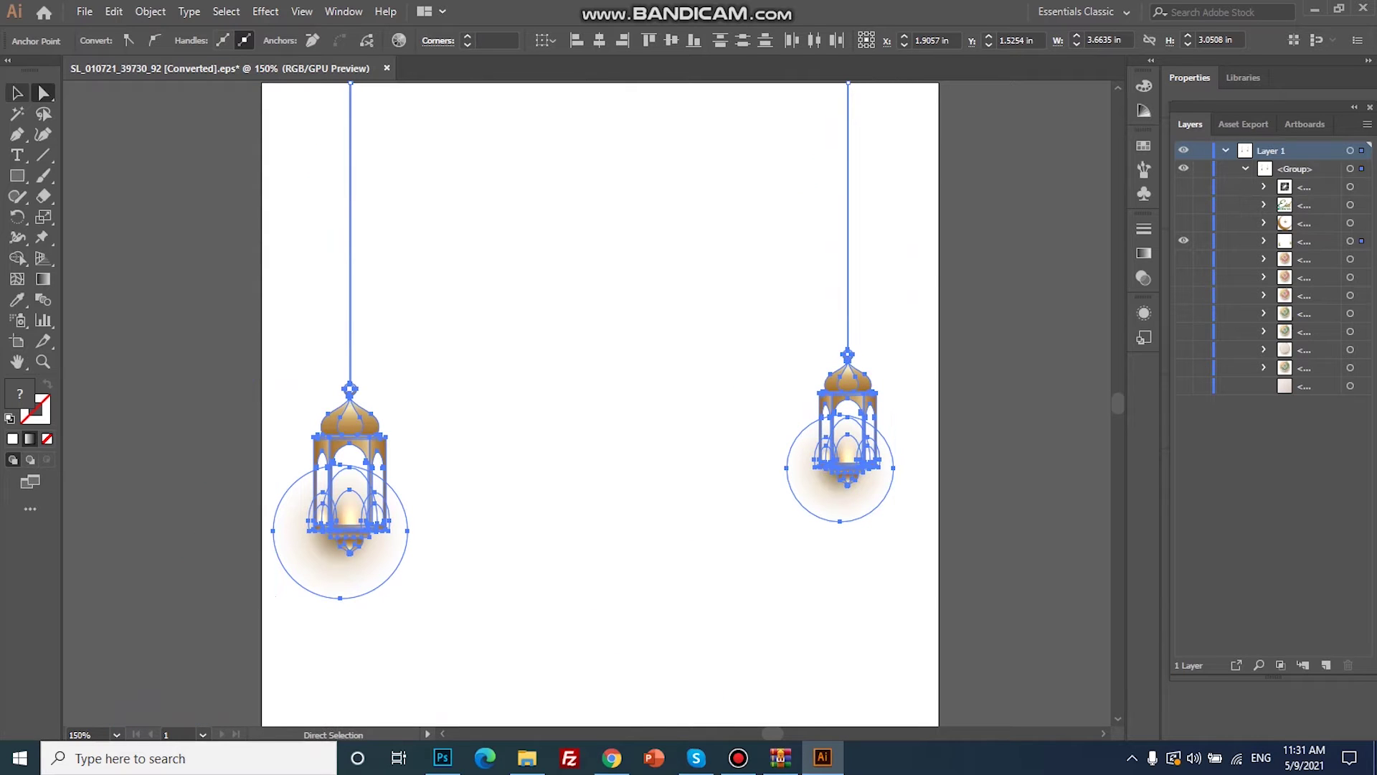
drag(471, 243, 460, 693)
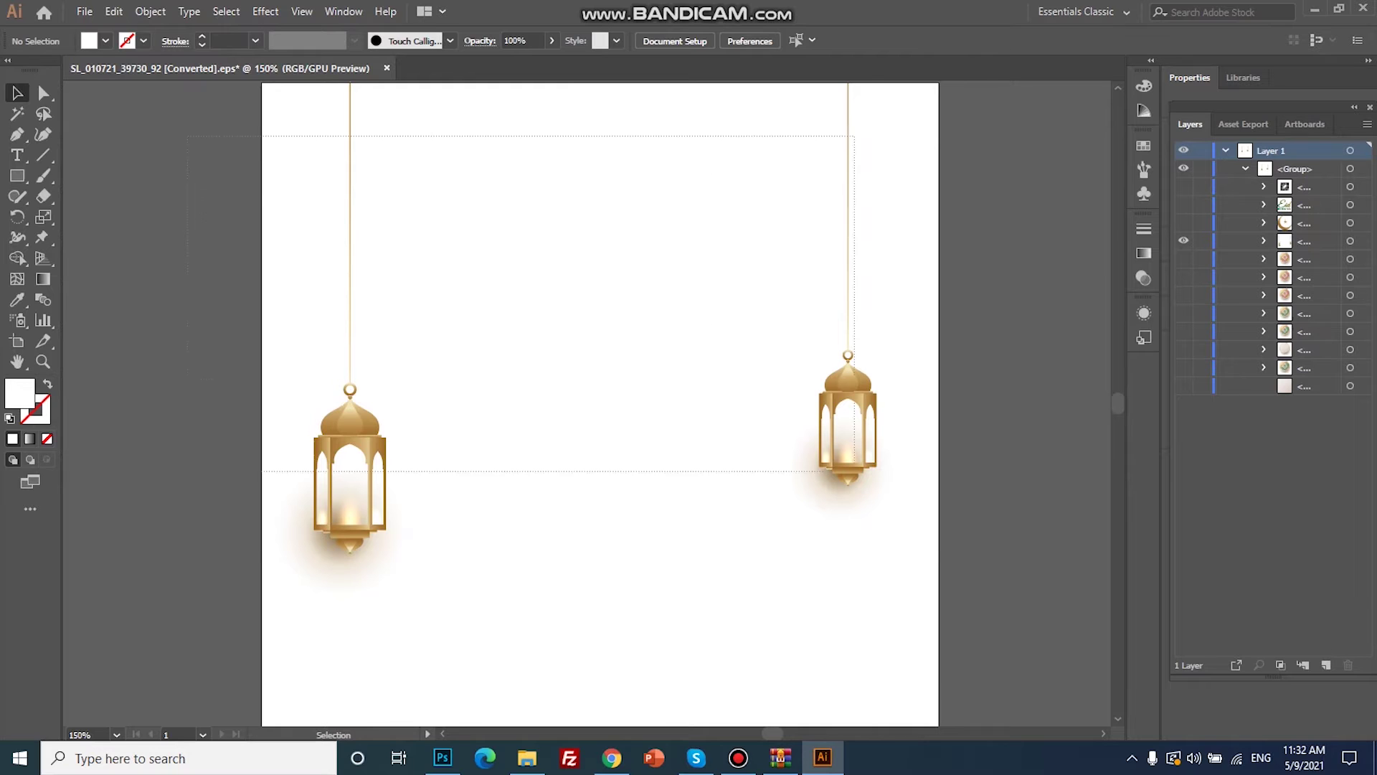
drag(880, 446, 877, 466)
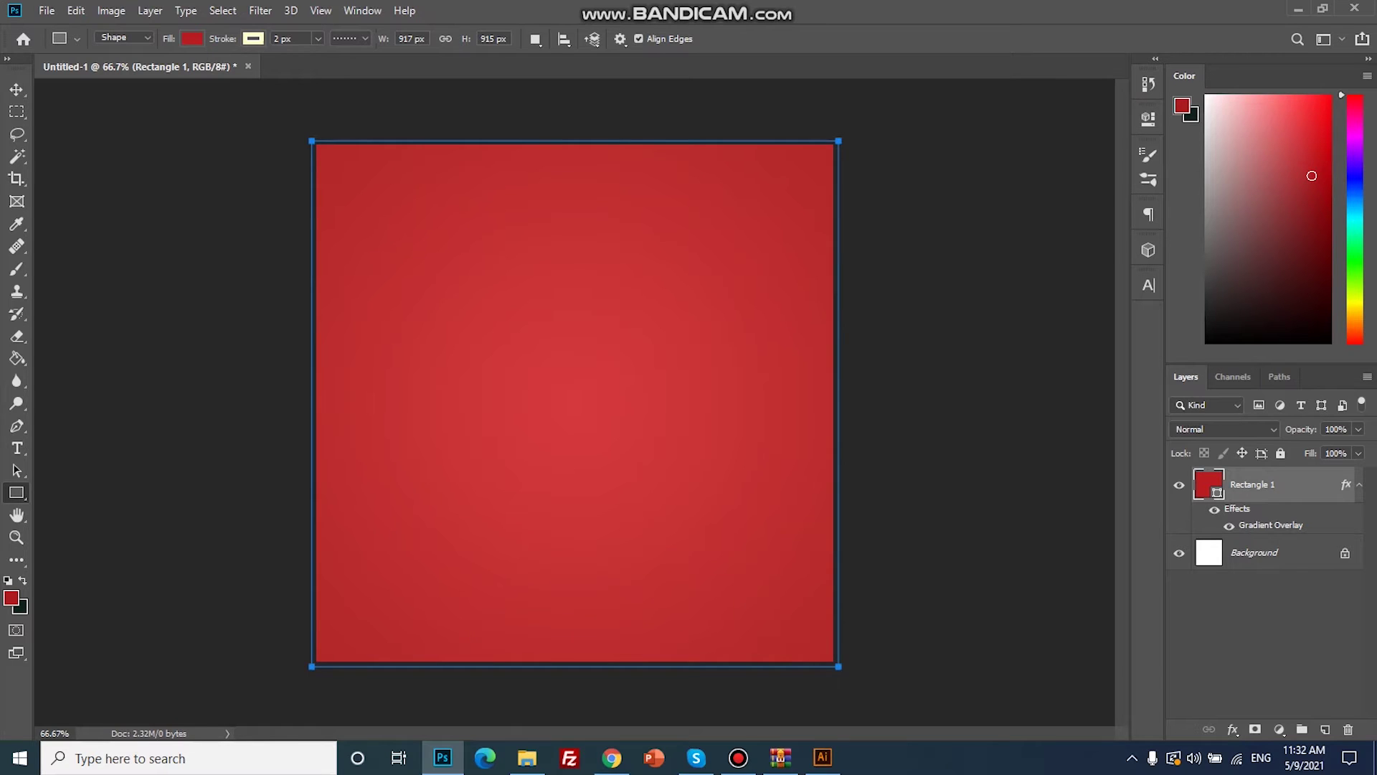
key(ctrl+v)
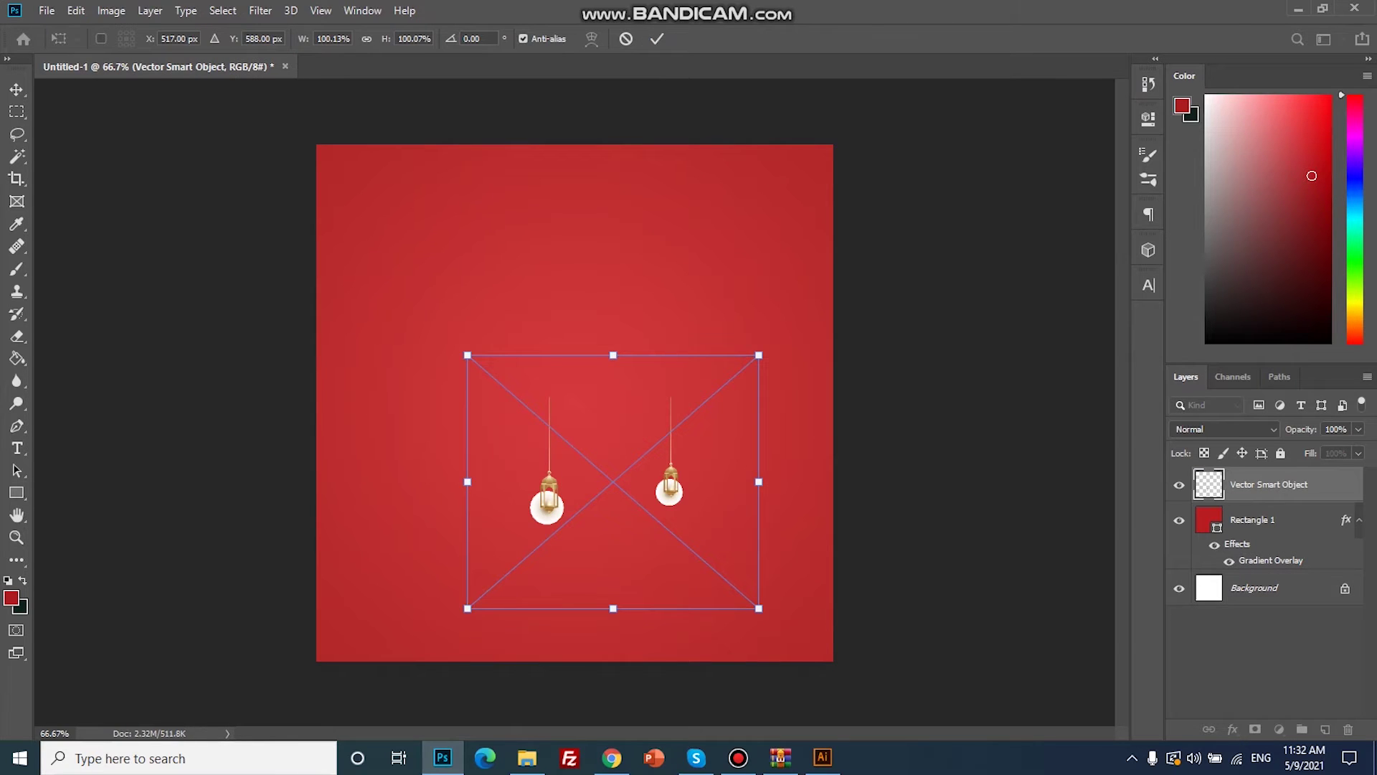
key(Escape)
key(alt+Tab)
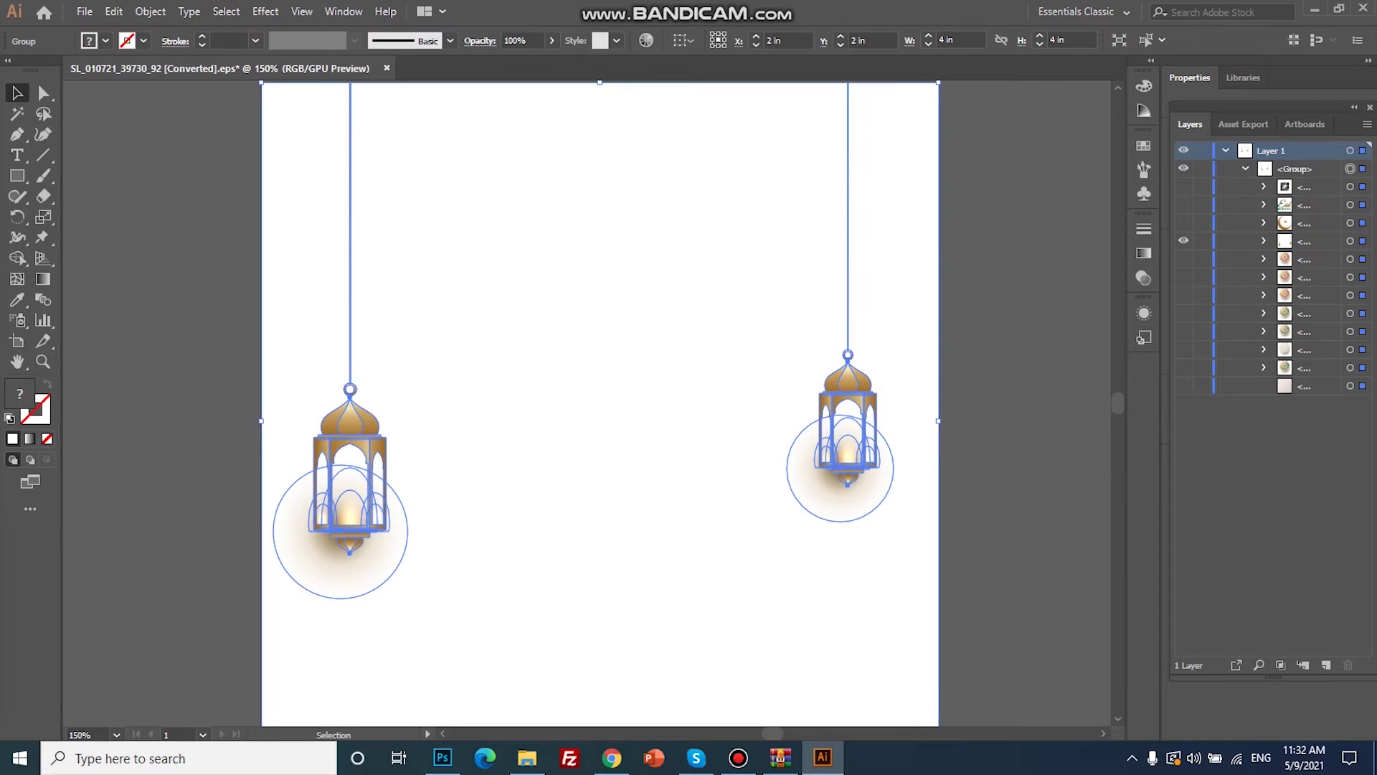
Step: Expand the lantern sublayers and hide both lanterns with their glow and remaining parts
click(1263, 241)
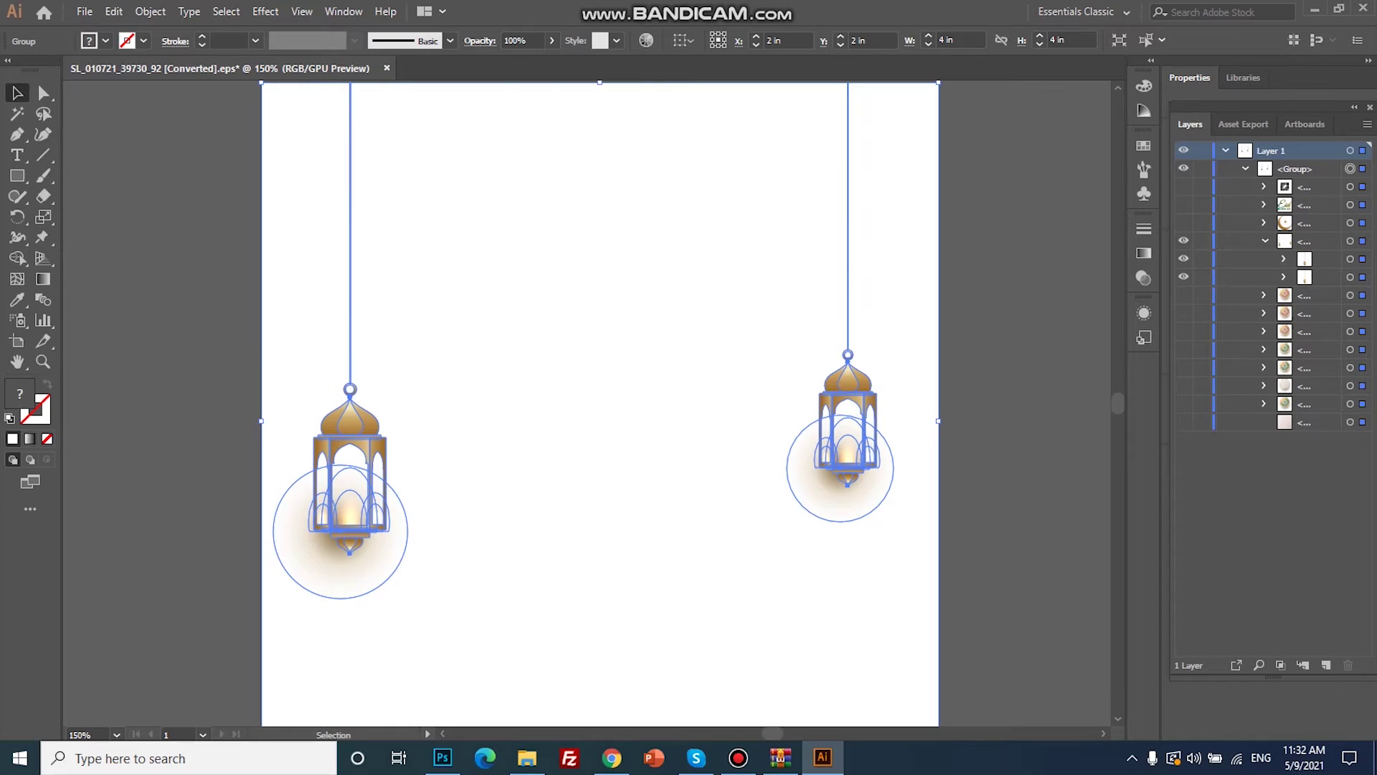
click(1284, 258)
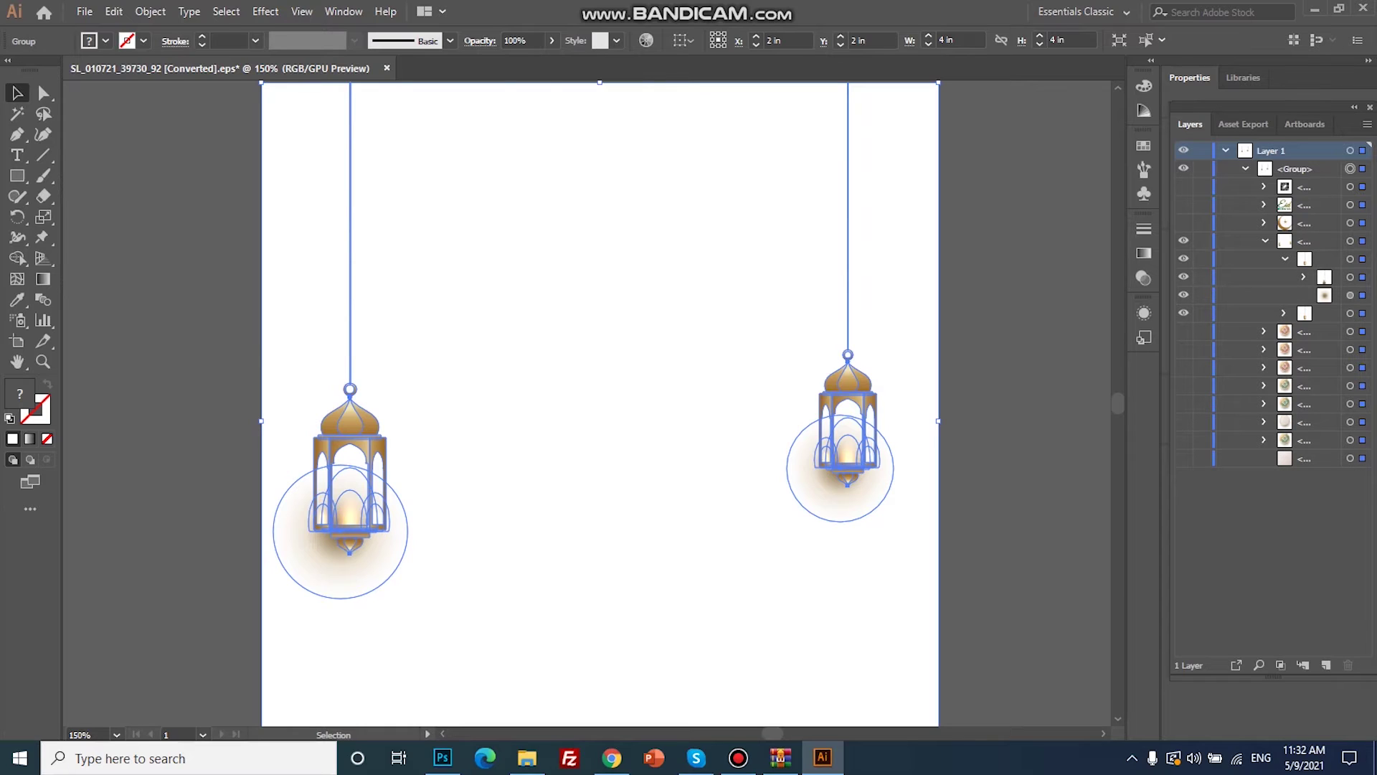
click(1183, 294)
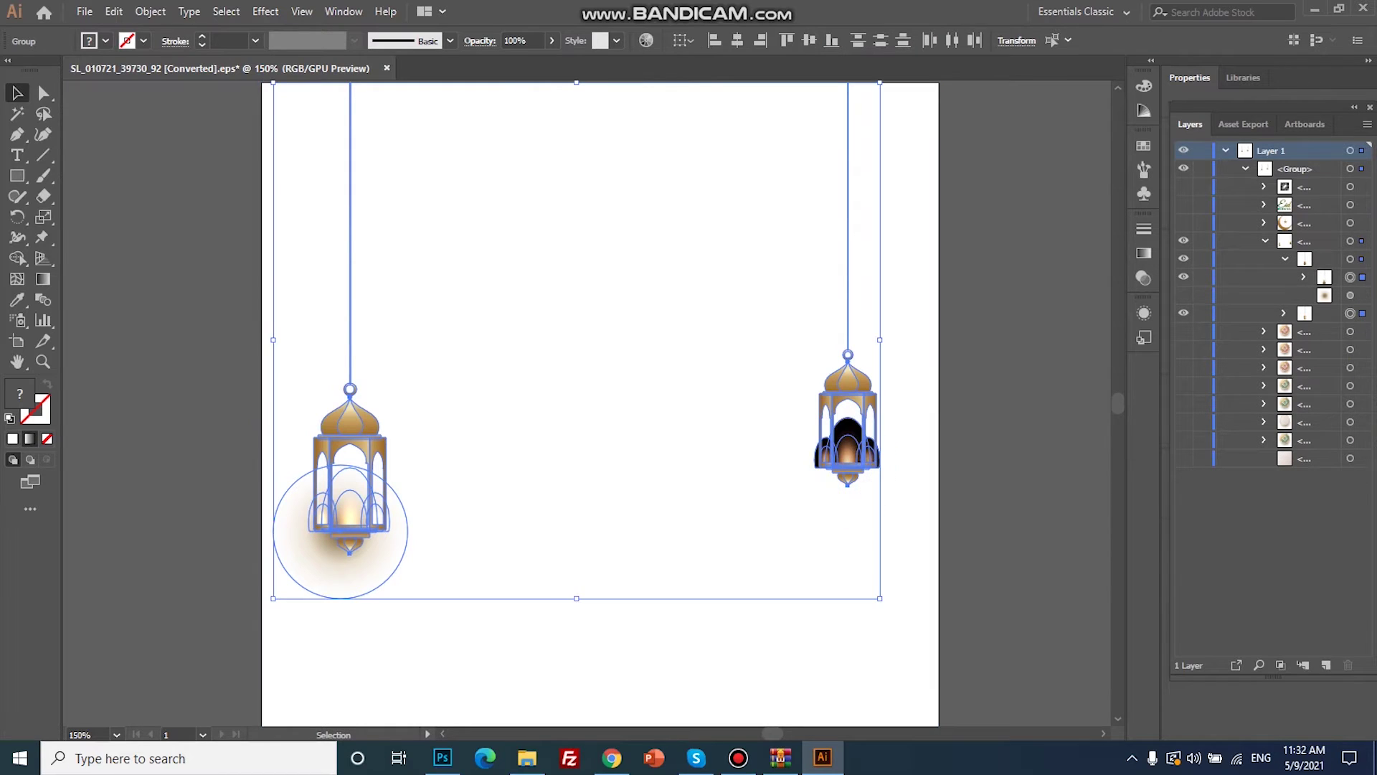
click(1183, 294)
click(1183, 294)
shift+click(1349, 277)
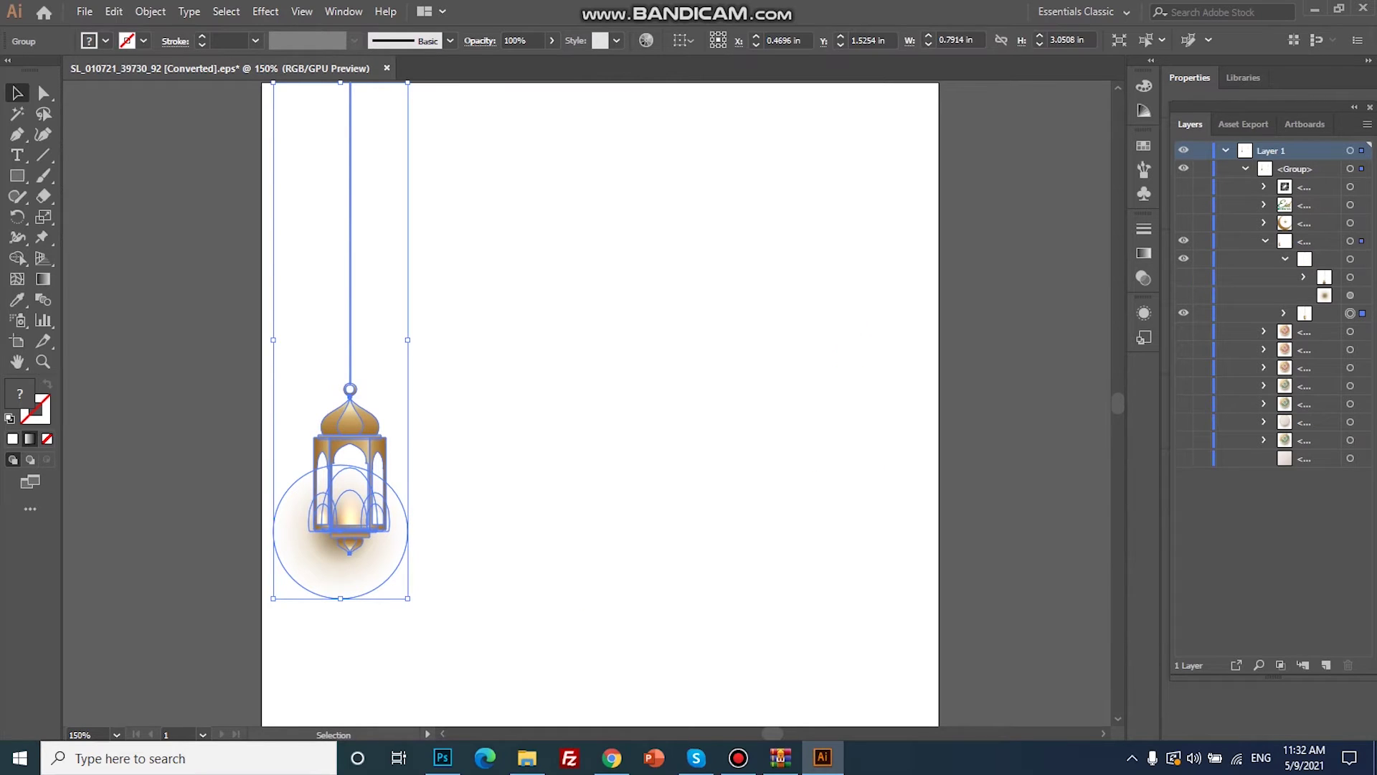
click(1184, 276)
click(1183, 259)
click(1183, 313)
Step: Show the Eid Mubarak lettering and gold crescent, select them, and switch to Photoshop
click(1183, 187)
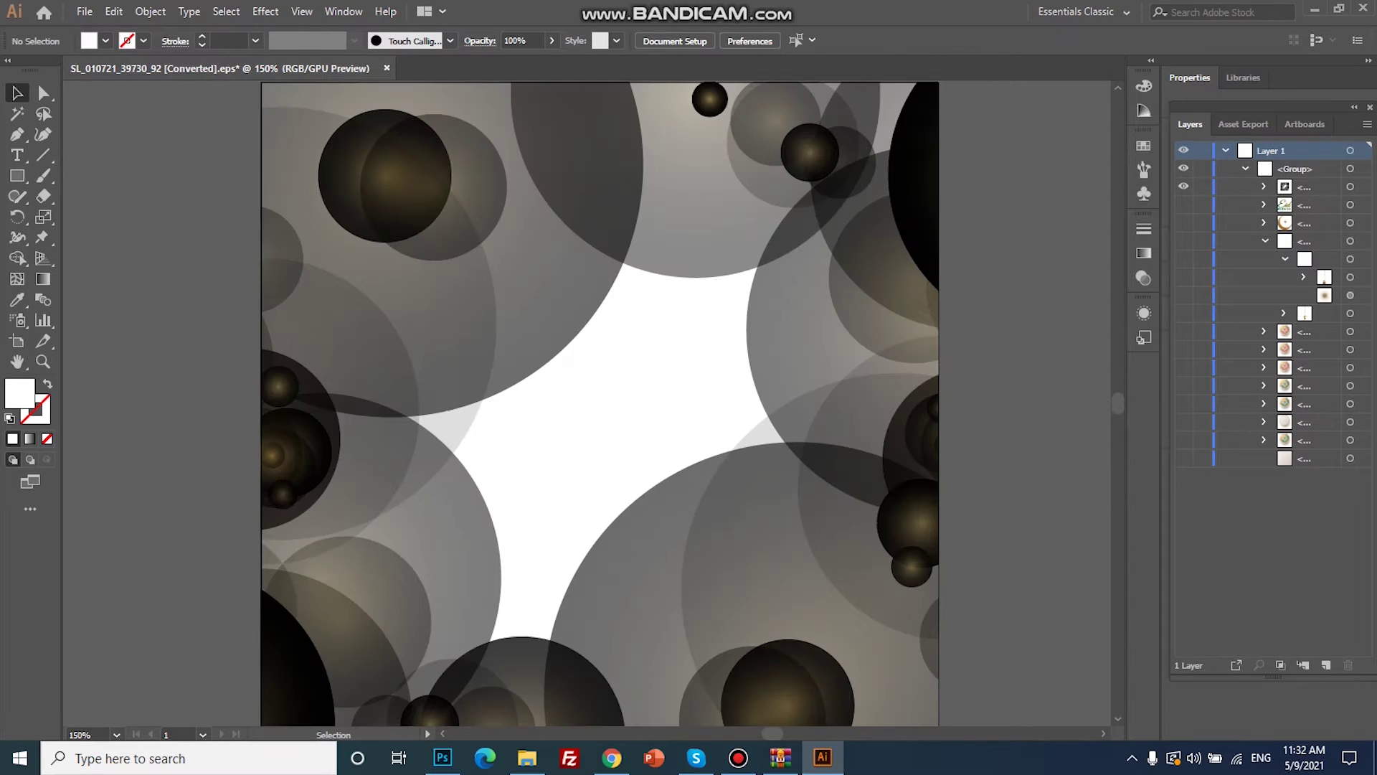
click(1184, 186)
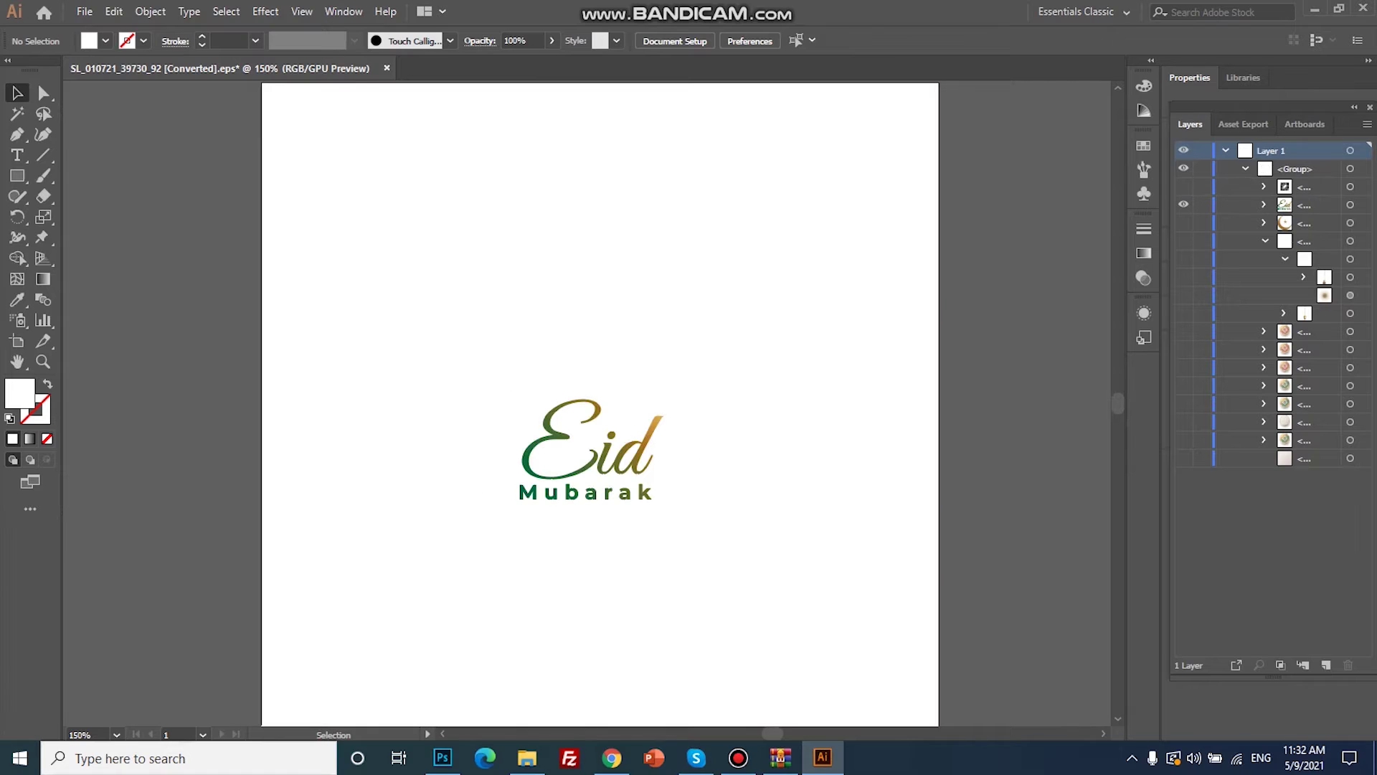
click(1183, 222)
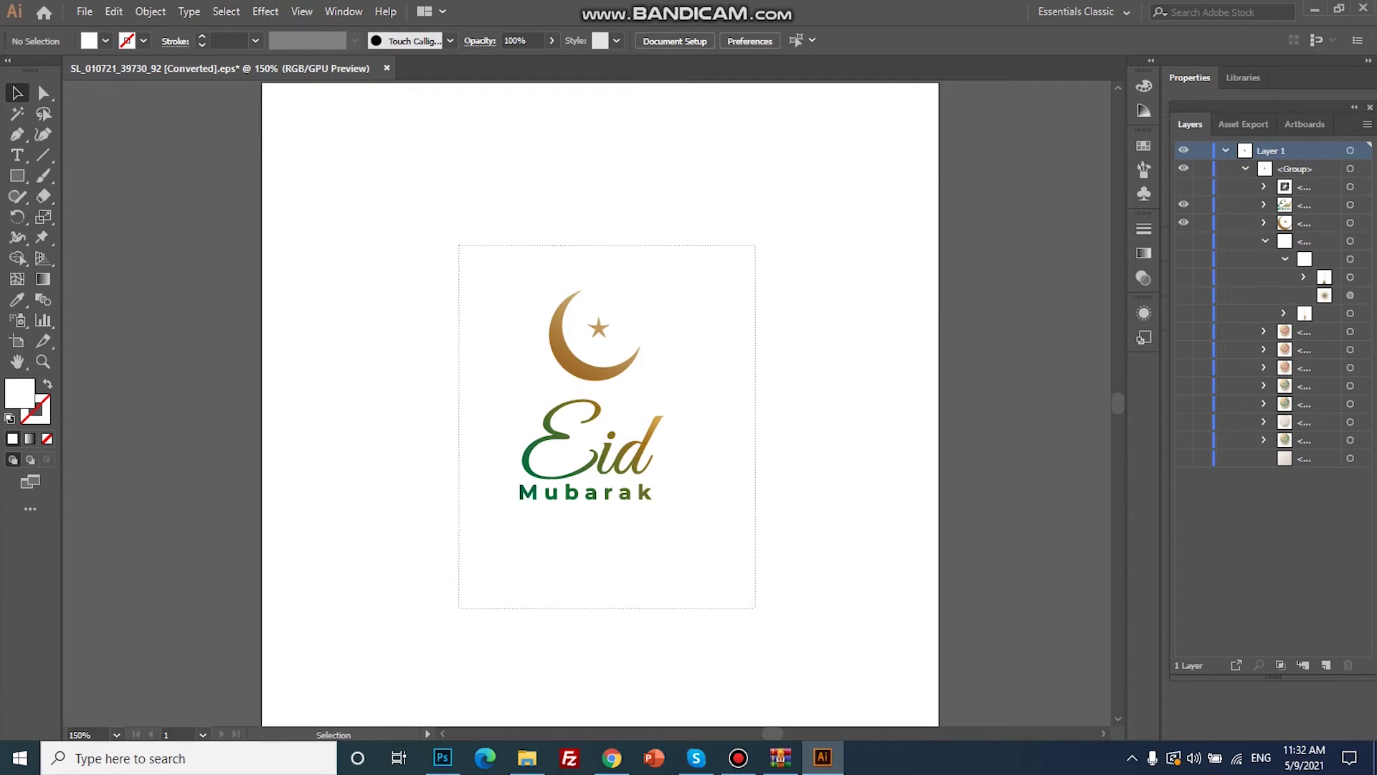
drag(649, 445, 552, 714)
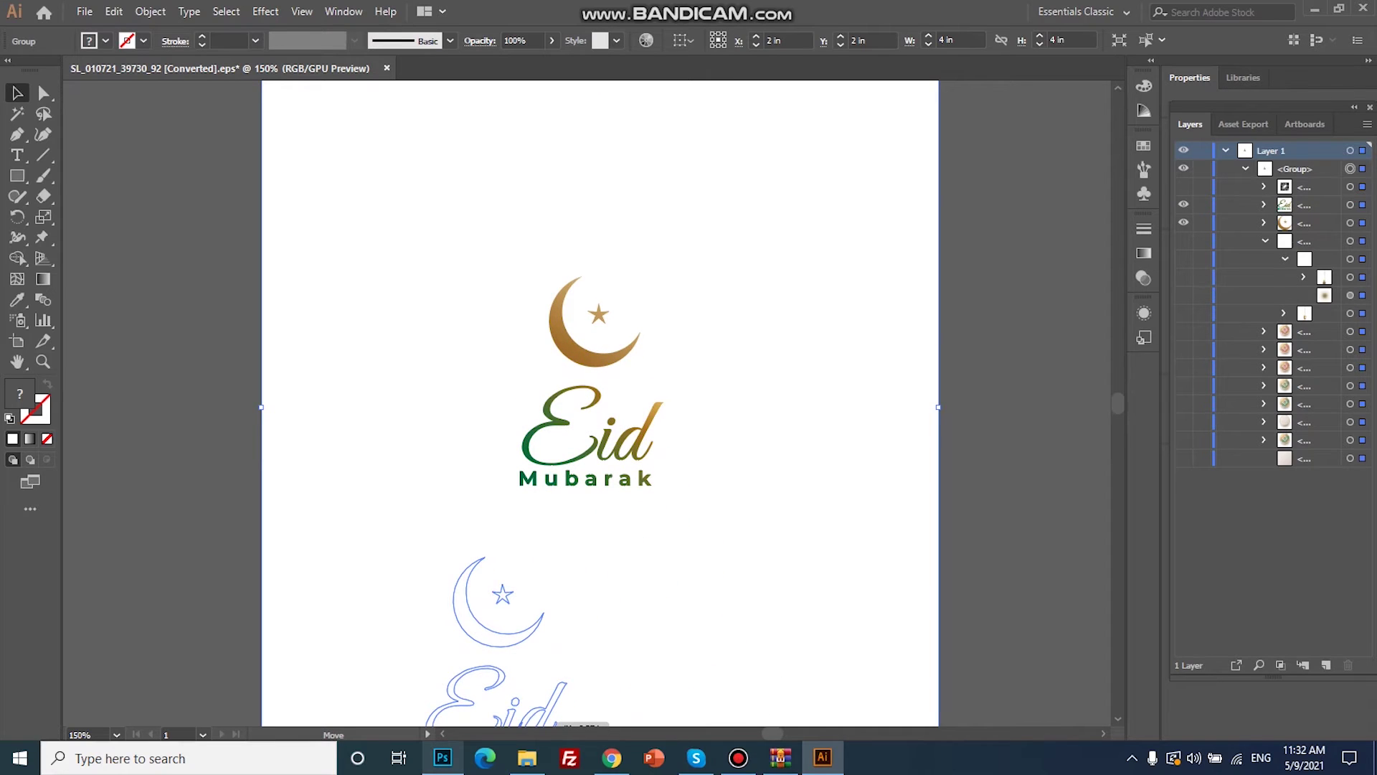
click(442, 758)
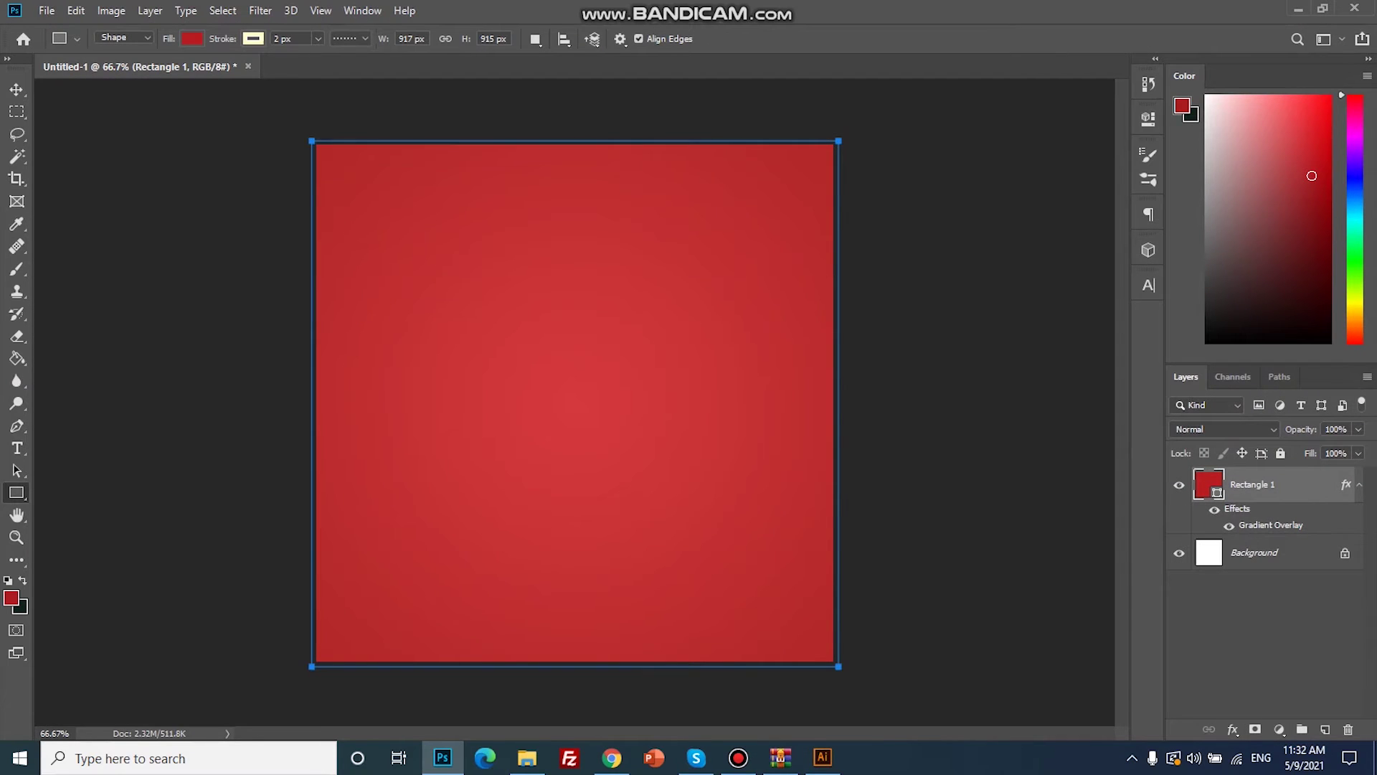
Step: Paste the crescent and Eid Mubarak artwork as a smart object, scale it up, centre and commit
key(ctrl+v)
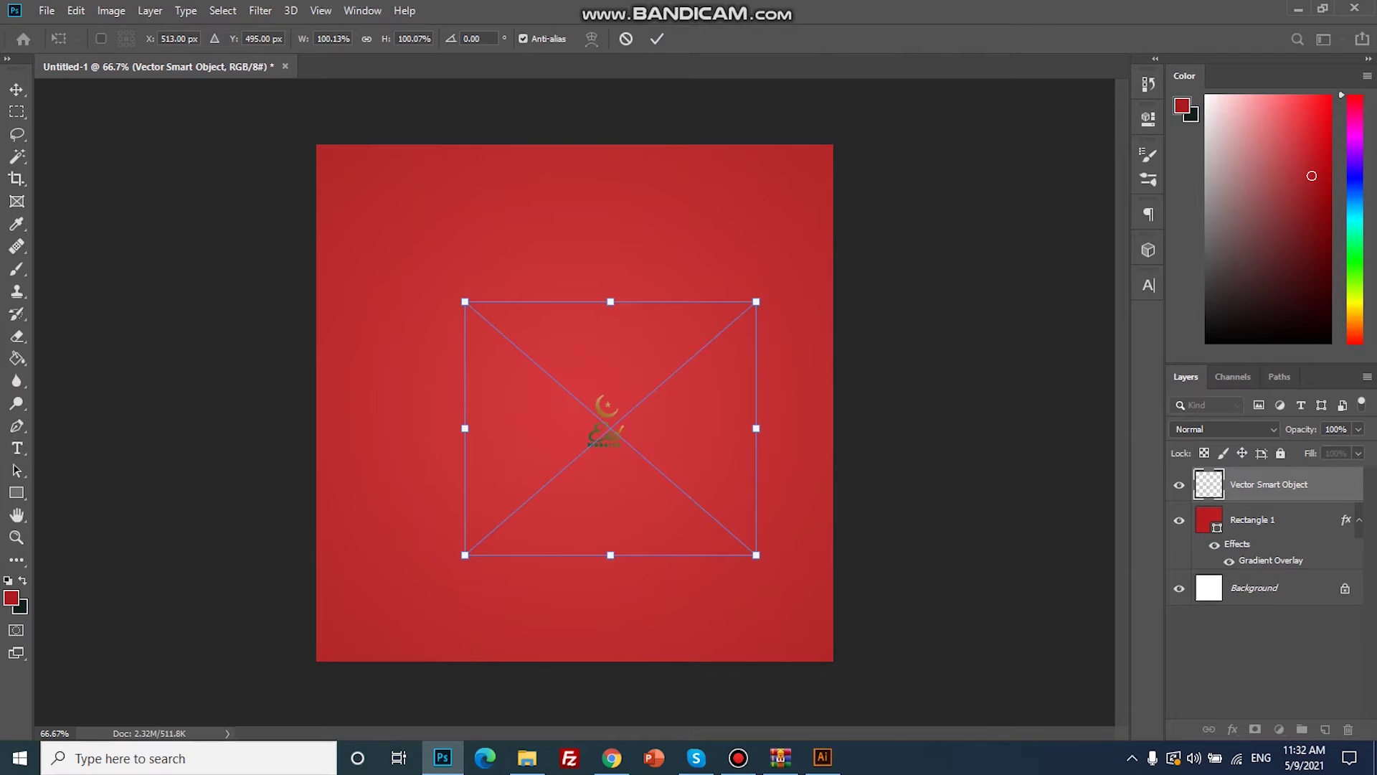
drag(756, 301, 1061, 79)
drag(766, 254, 402, 556)
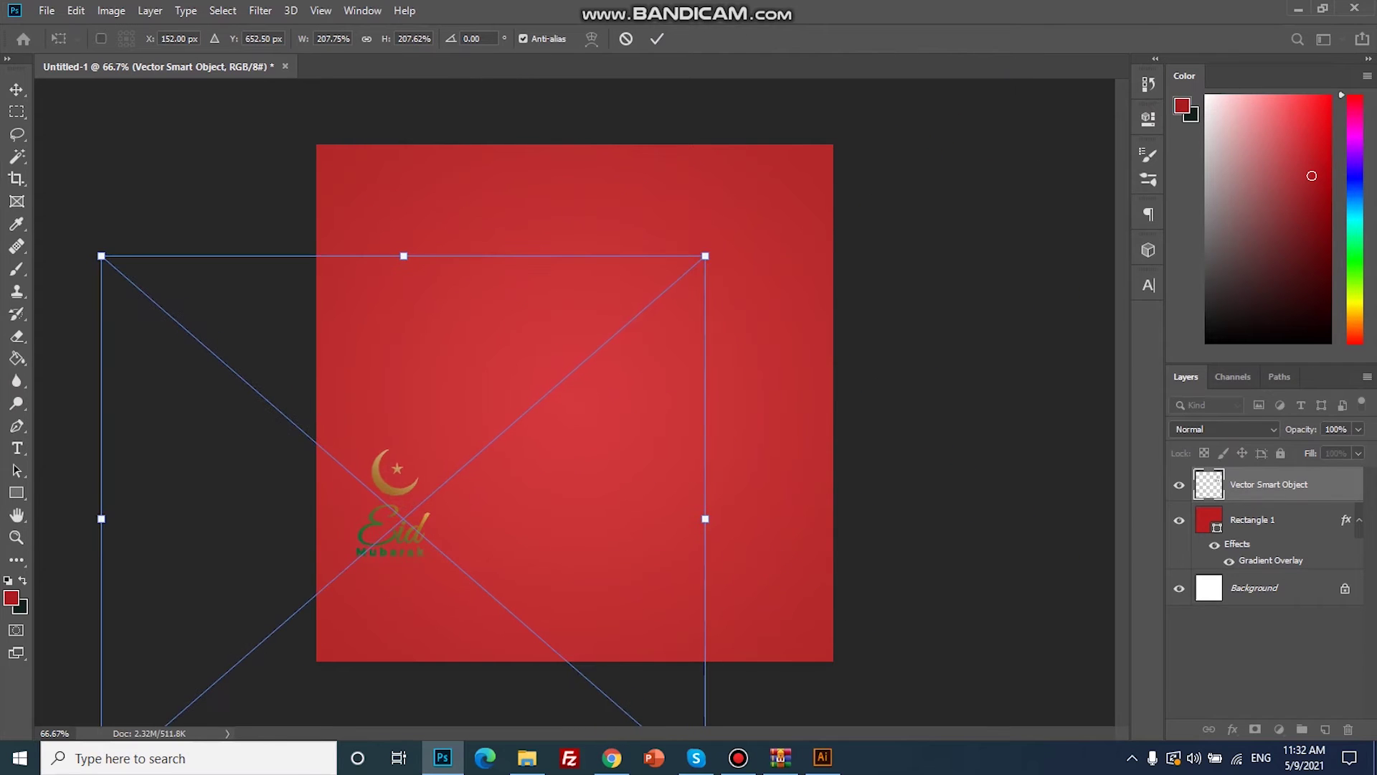
drag(705, 519, 1009, 512)
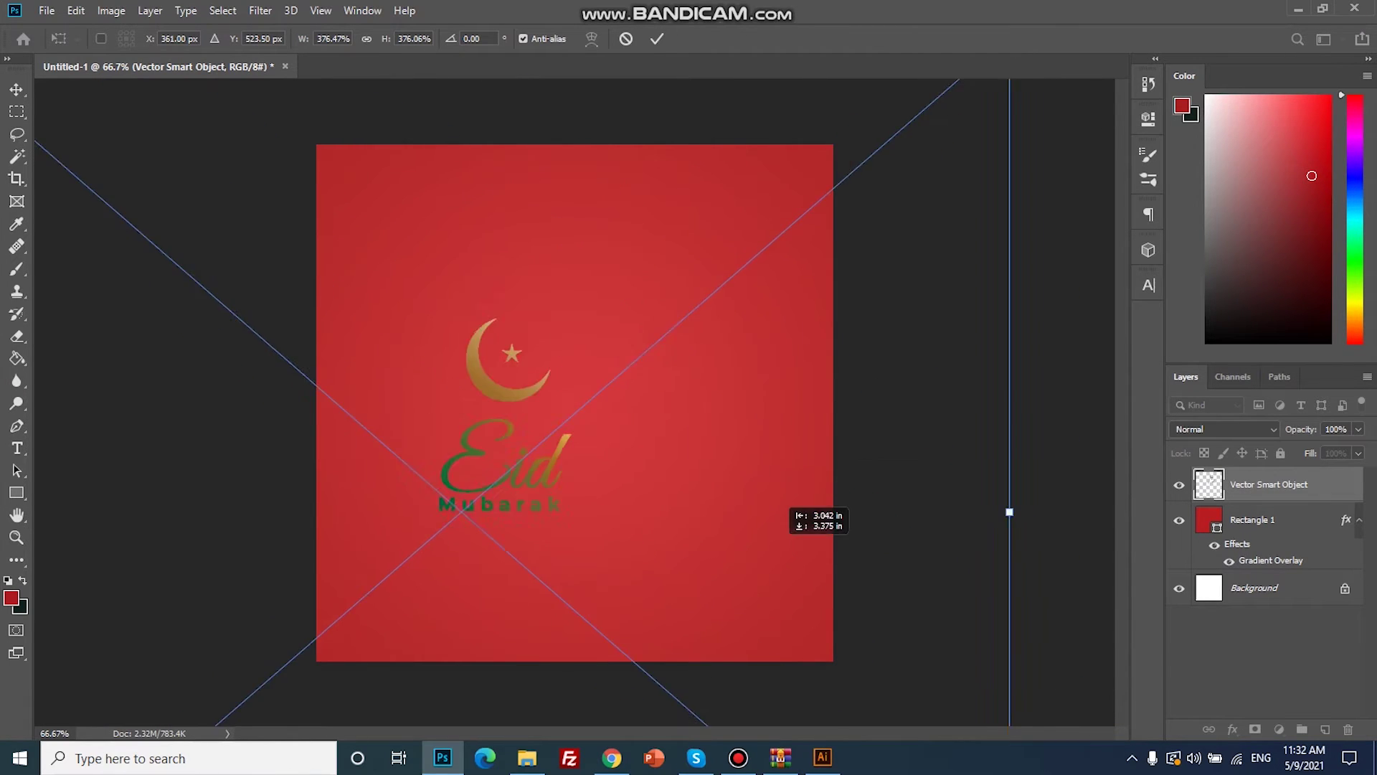
drag(818, 516, 789, 620)
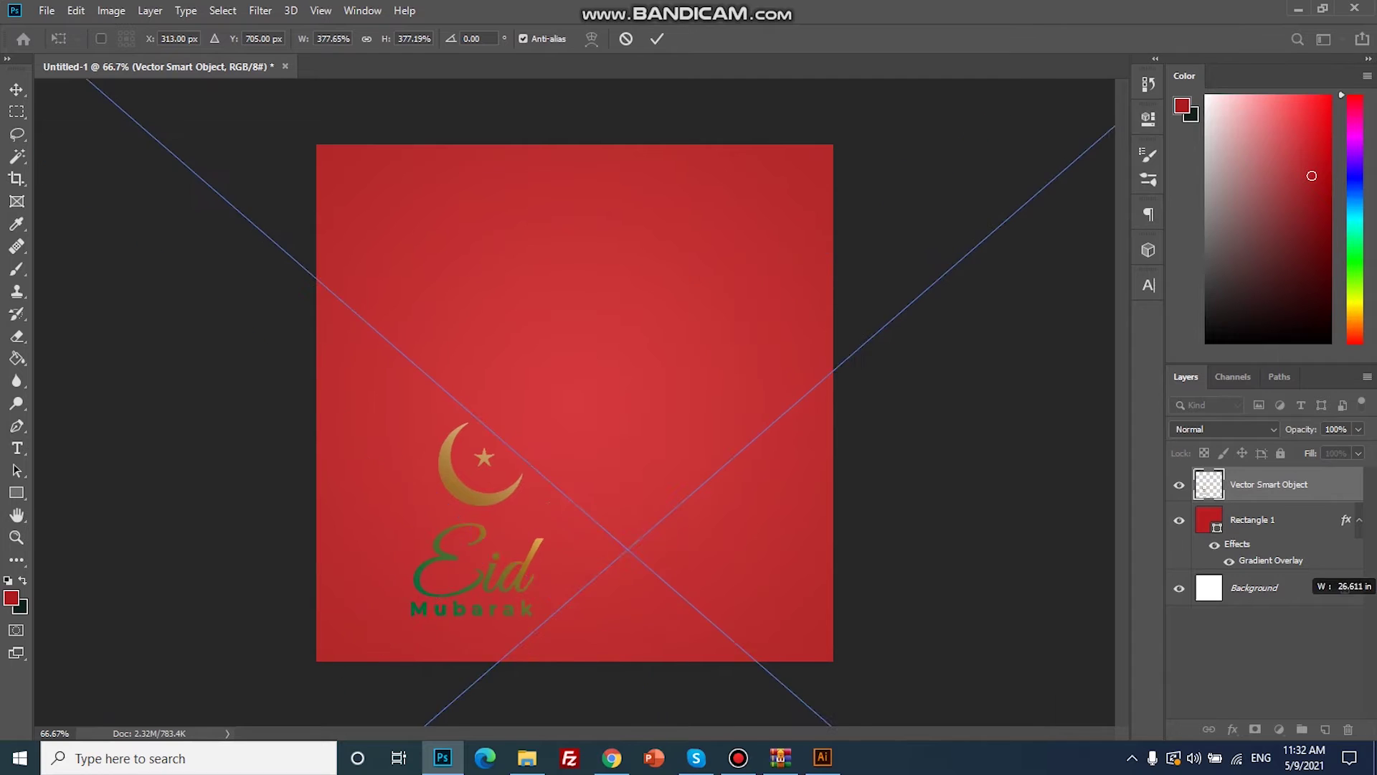
drag(1042, 550, 1090, 553)
mouse_move(997, 459)
mouse_down()
mouse_move(918, 355)
mouse_move(930, 361)
mouse_up()
click(656, 39)
key(u)
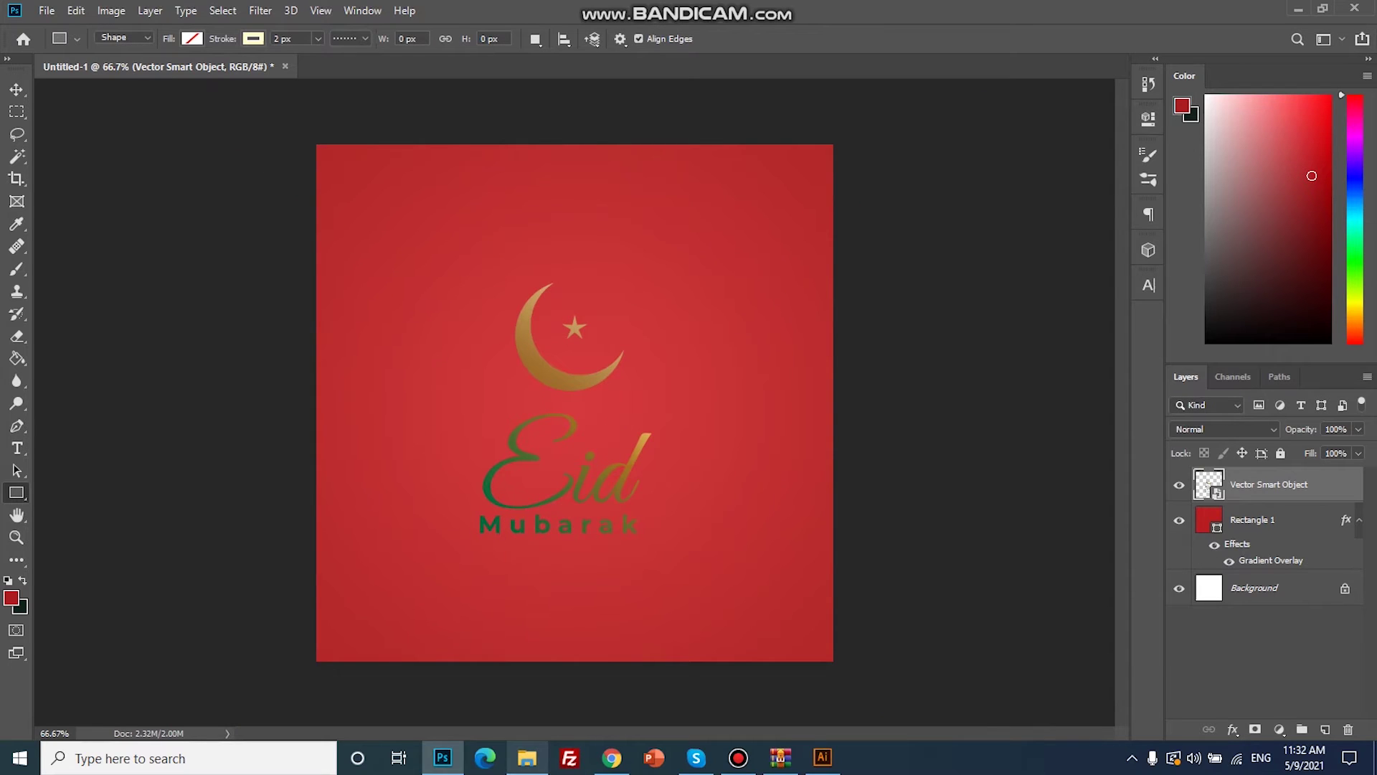
Step: In Illustrator, hide the crescent, show the mandala ornament without its drop shadow, and select it
click(822, 757)
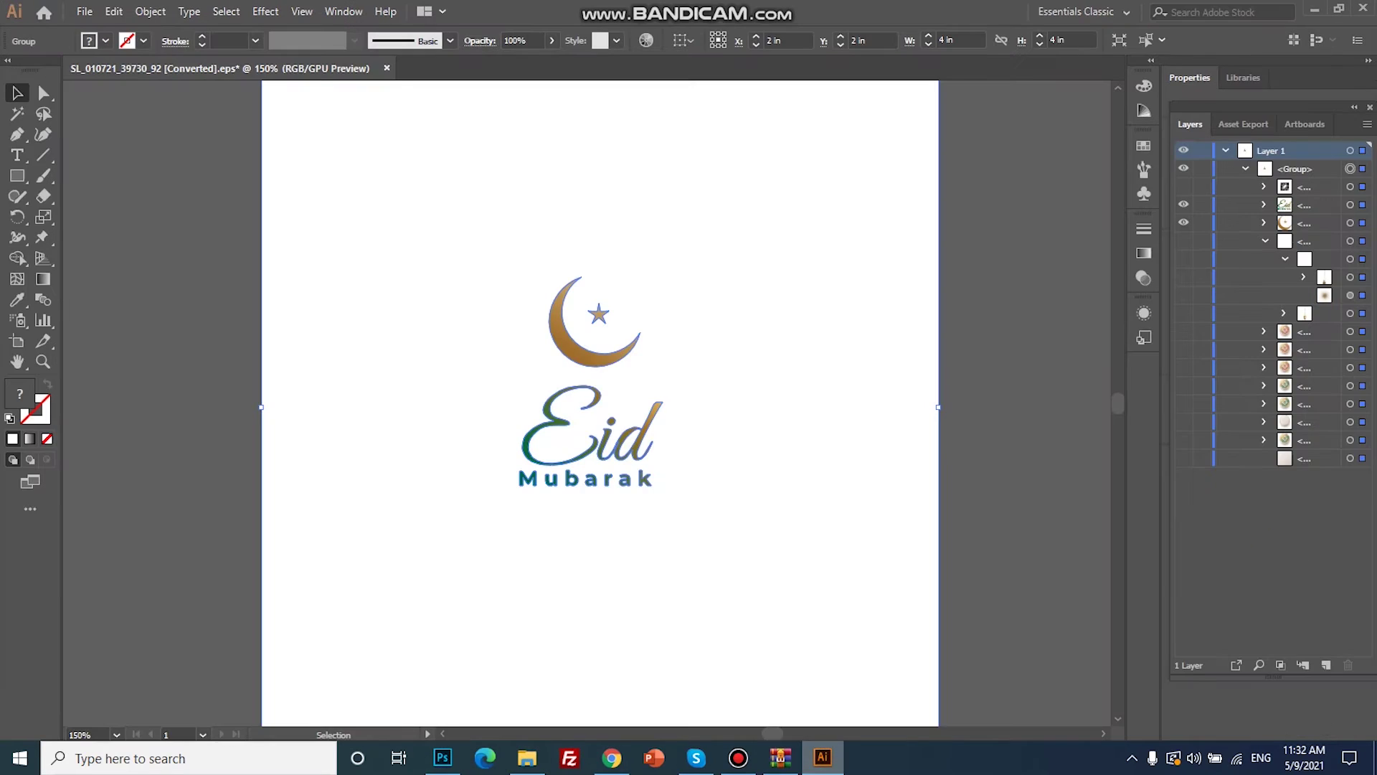
click(1350, 222)
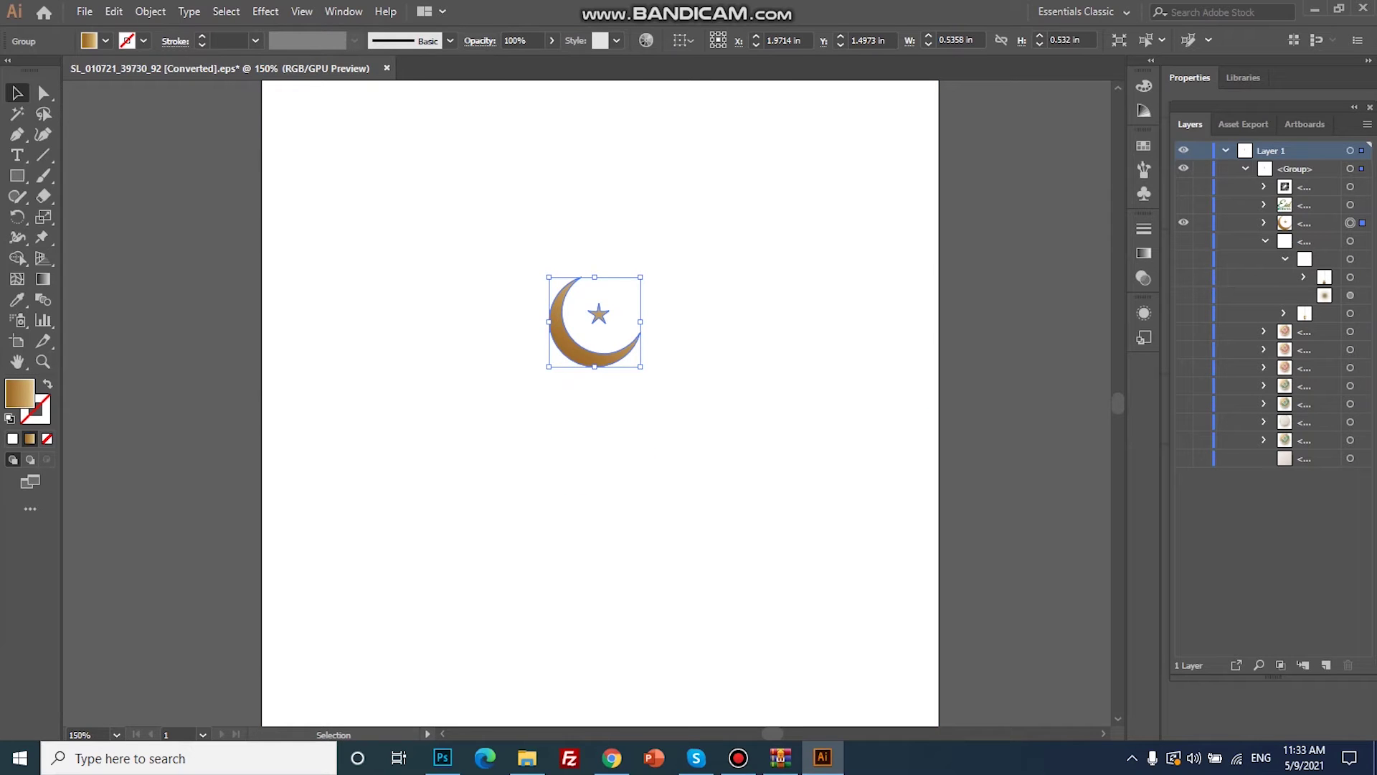
click(1184, 223)
click(1184, 330)
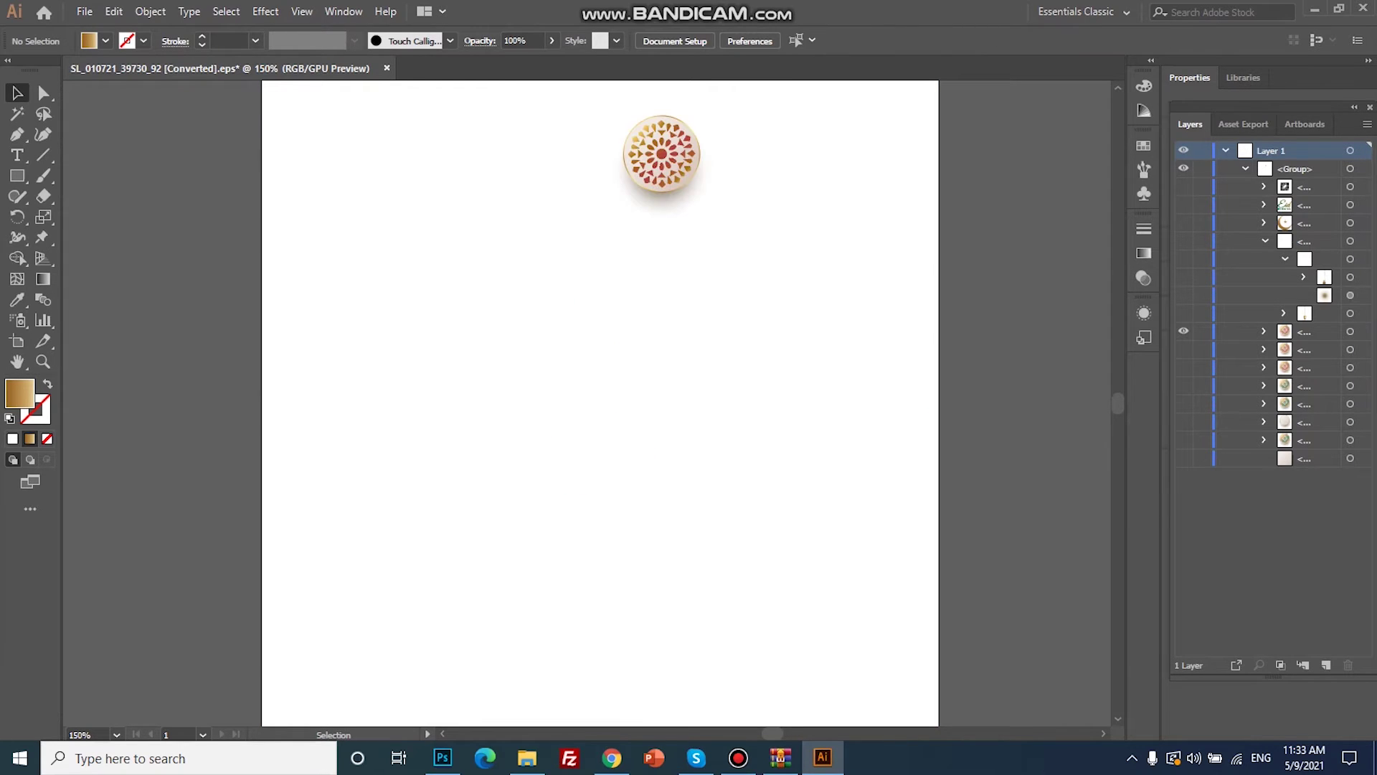
click(1264, 330)
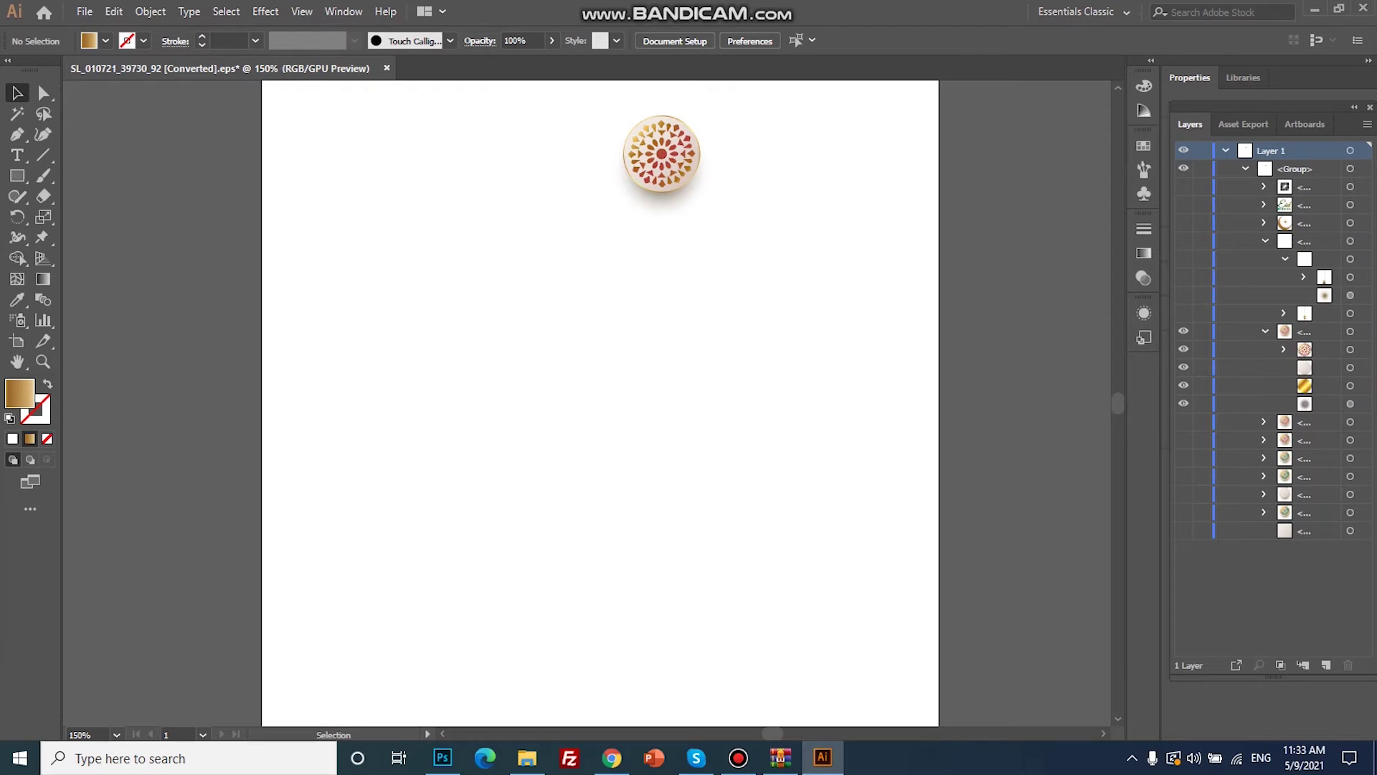
click(1183, 403)
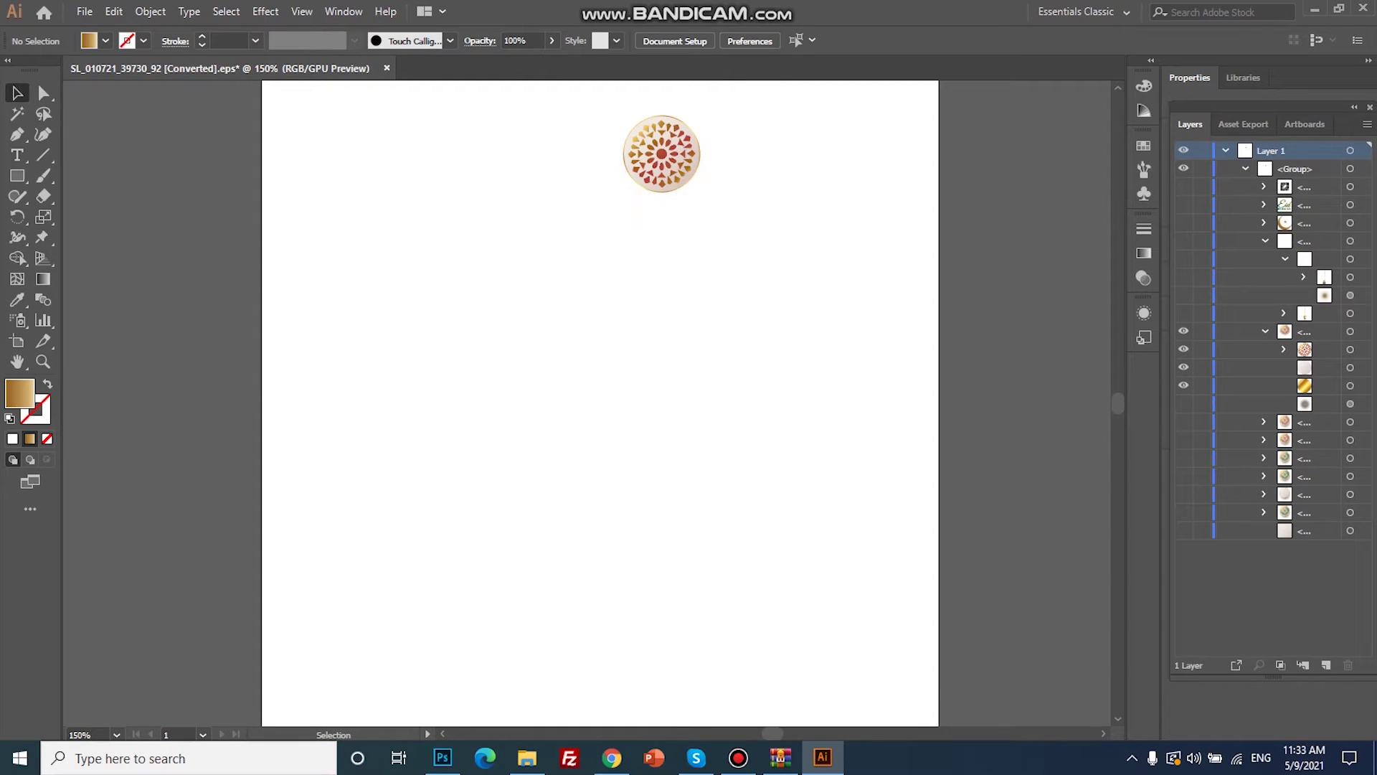
mouse_move(688, 153)
mouse_down()
mouse_move(693, 482)
mouse_move(443, 758)
mouse_move(462, 434)
mouse_up()
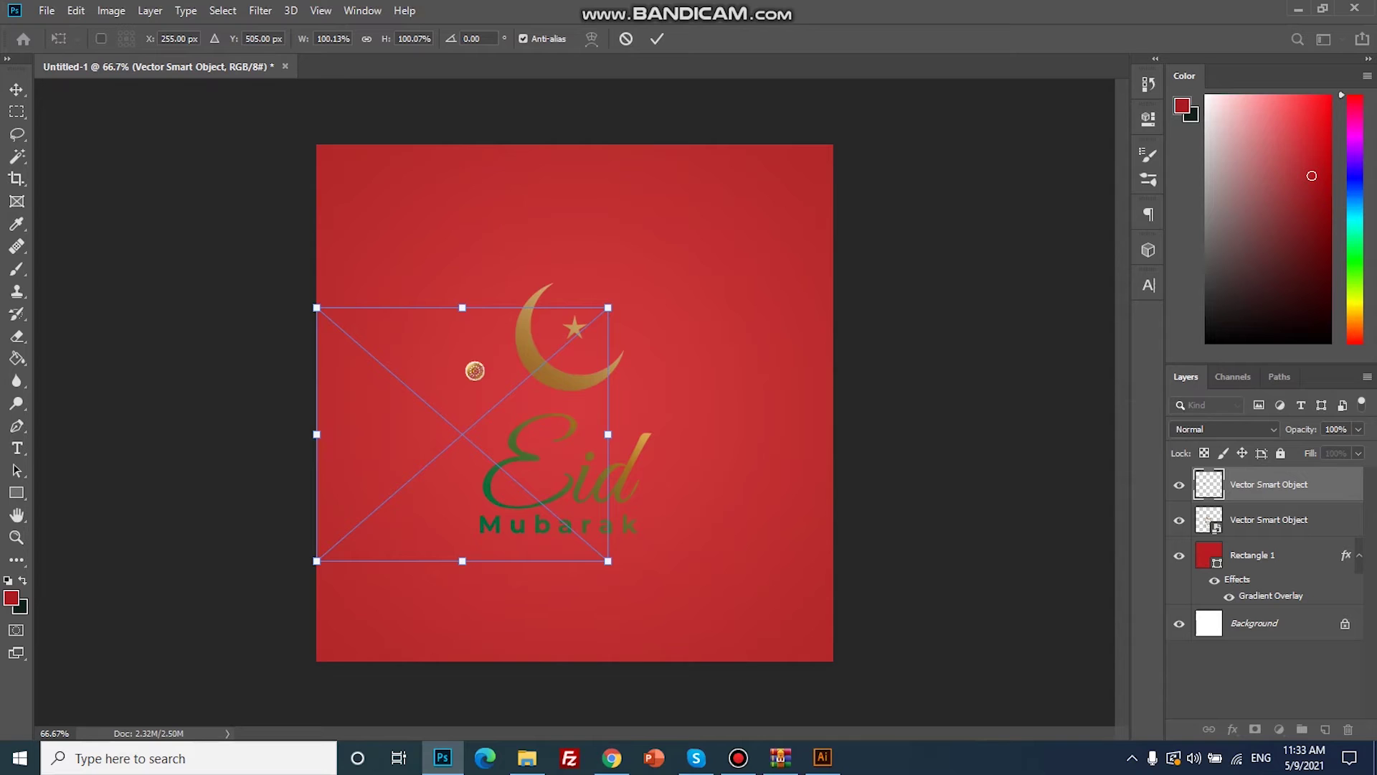
Step: Scale up the pasted mandala ornament, place it left of the crescent, and commit it
drag(608, 307, 901, 107)
drag(834, 244, 656, 430)
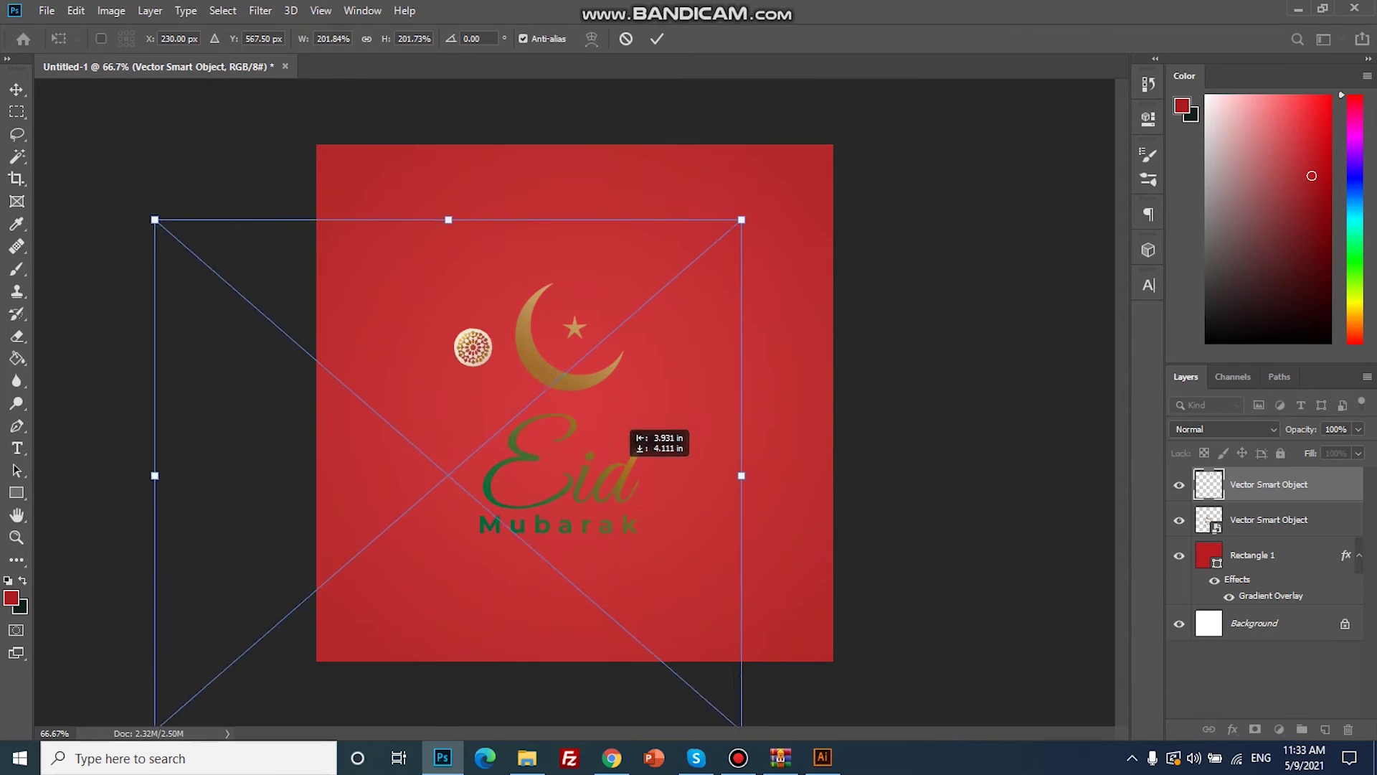
drag(730, 243, 901, 137)
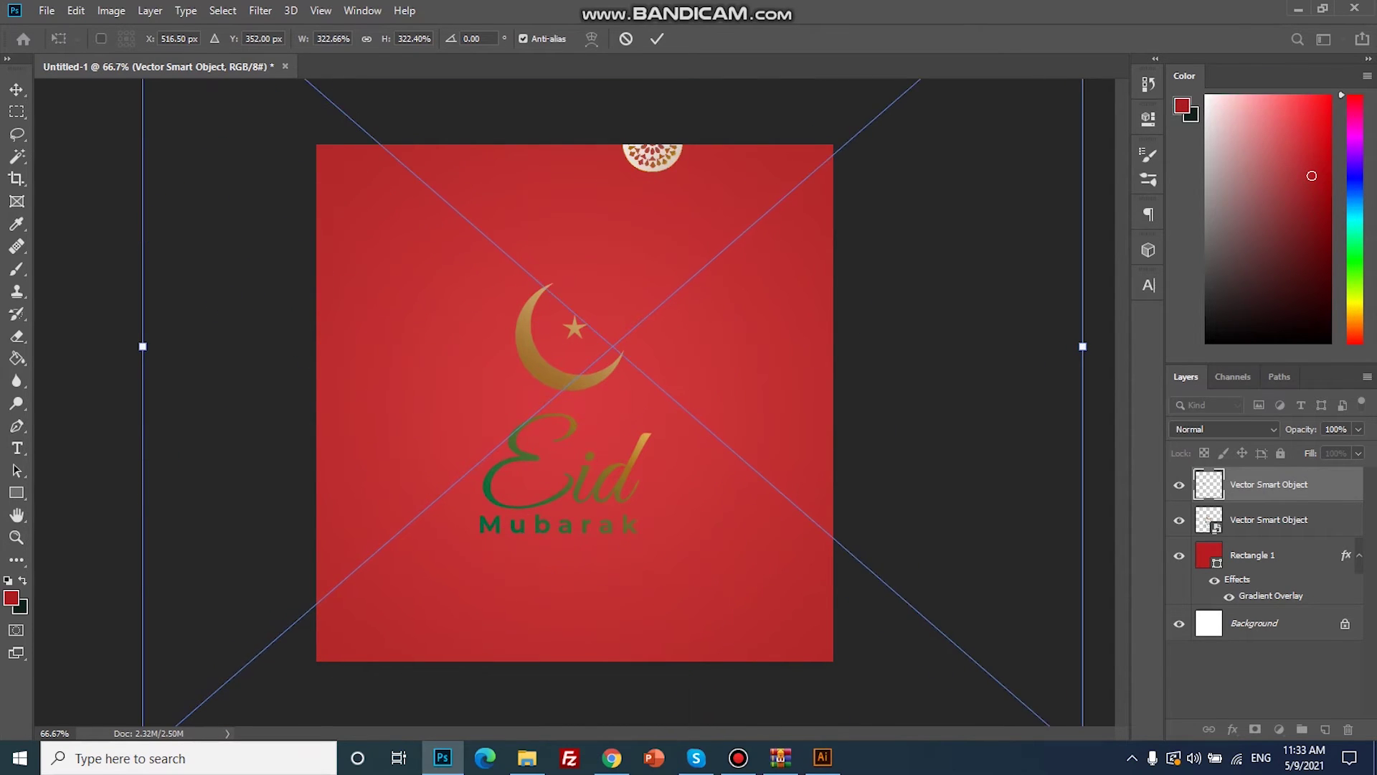
drag(728, 559, 732, 493)
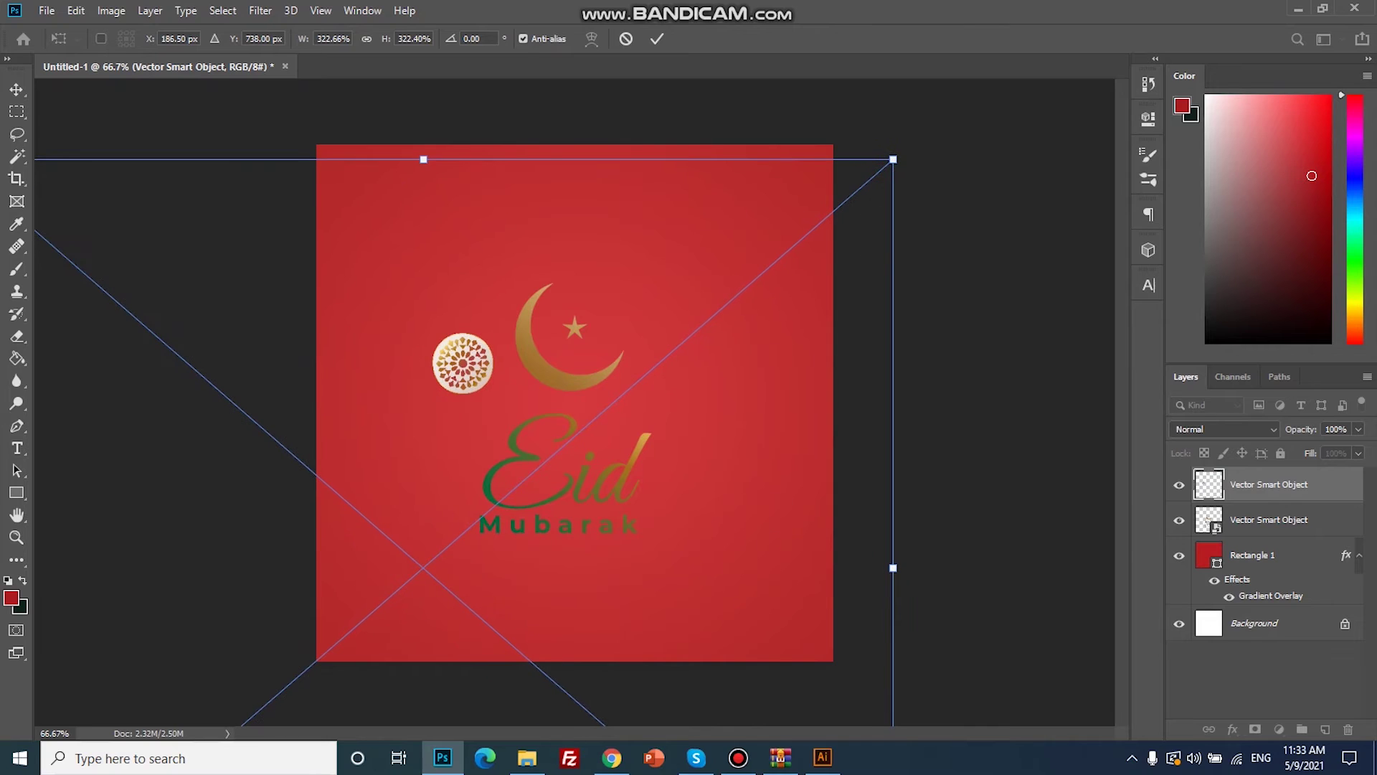
drag(893, 159, 1069, 84)
drag(945, 244, 822, 327)
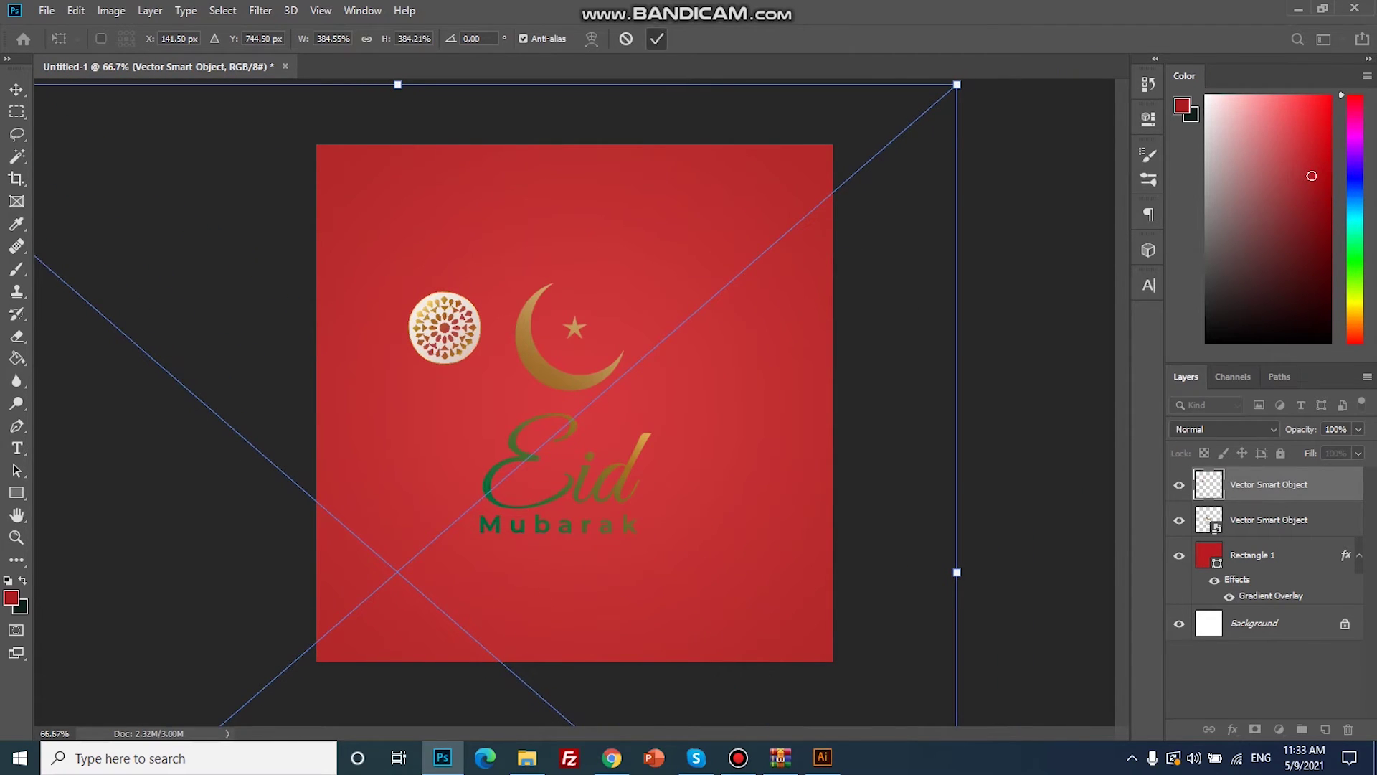
click(656, 38)
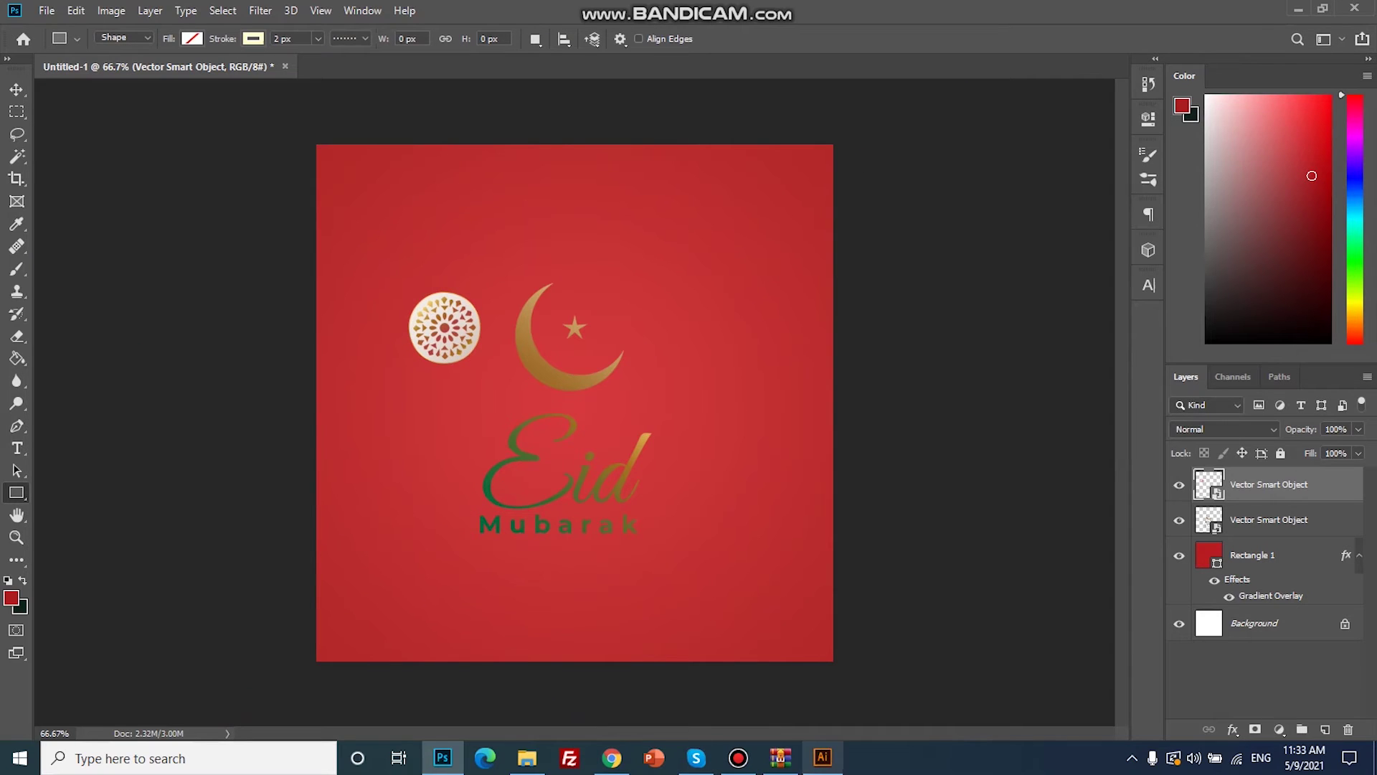
click(823, 757)
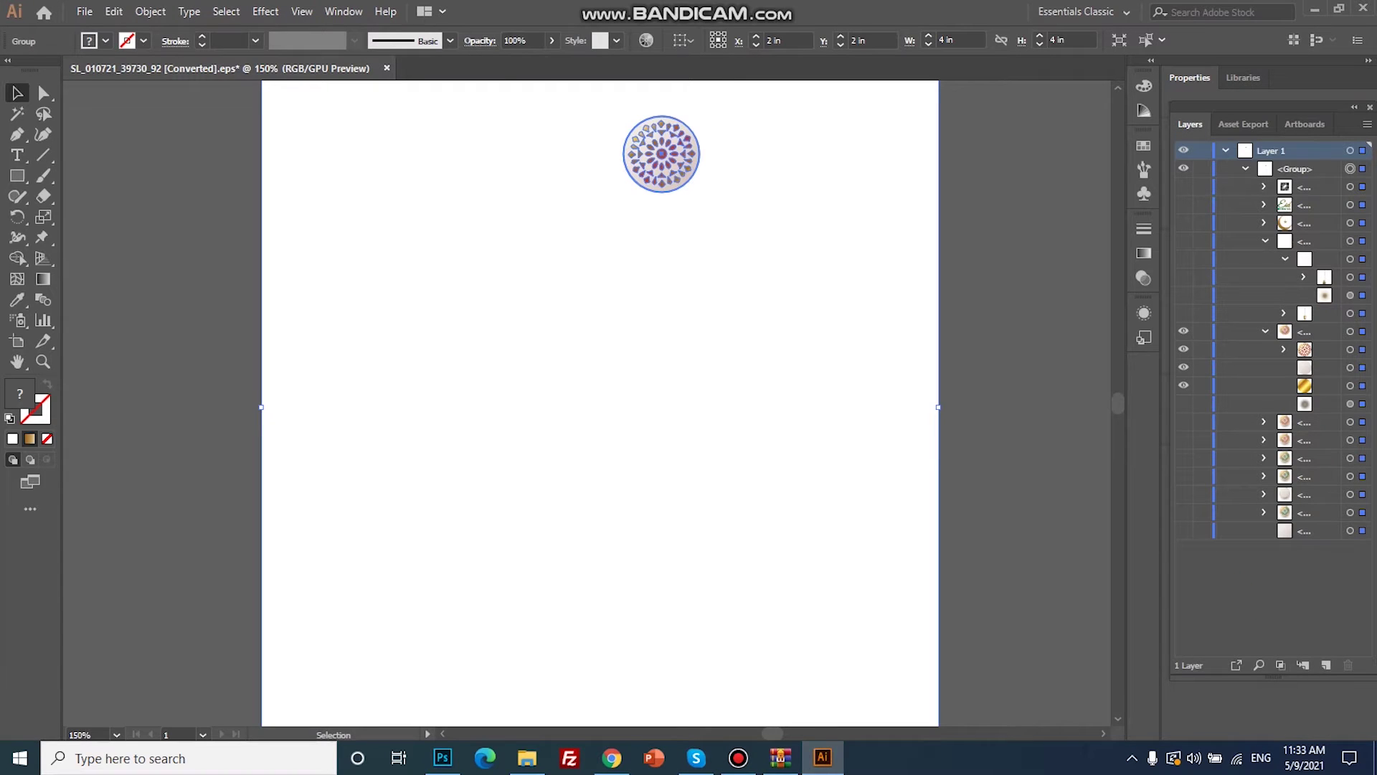
Step: Show all hidden mandala ornaments and the large central circle, keeping the beige background hidden
click(1183, 421)
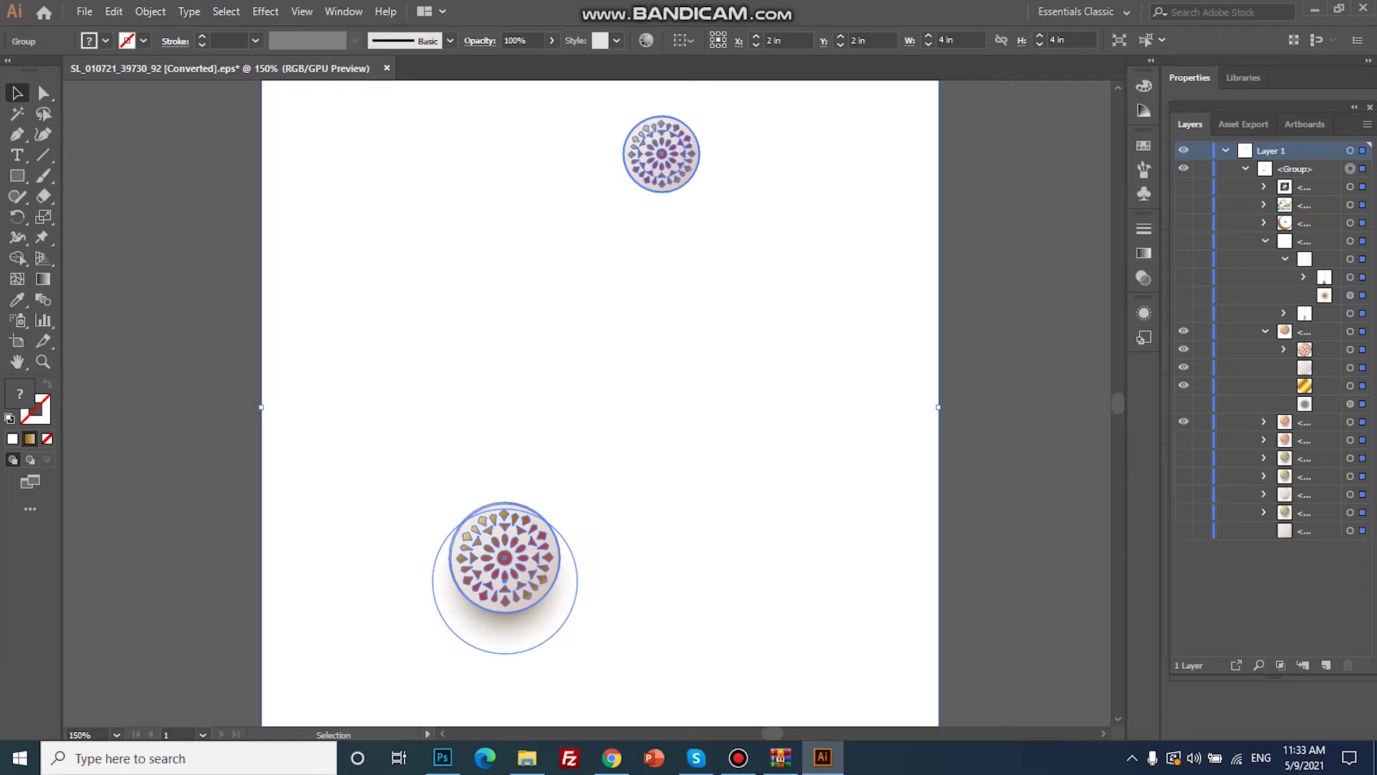
click(1184, 439)
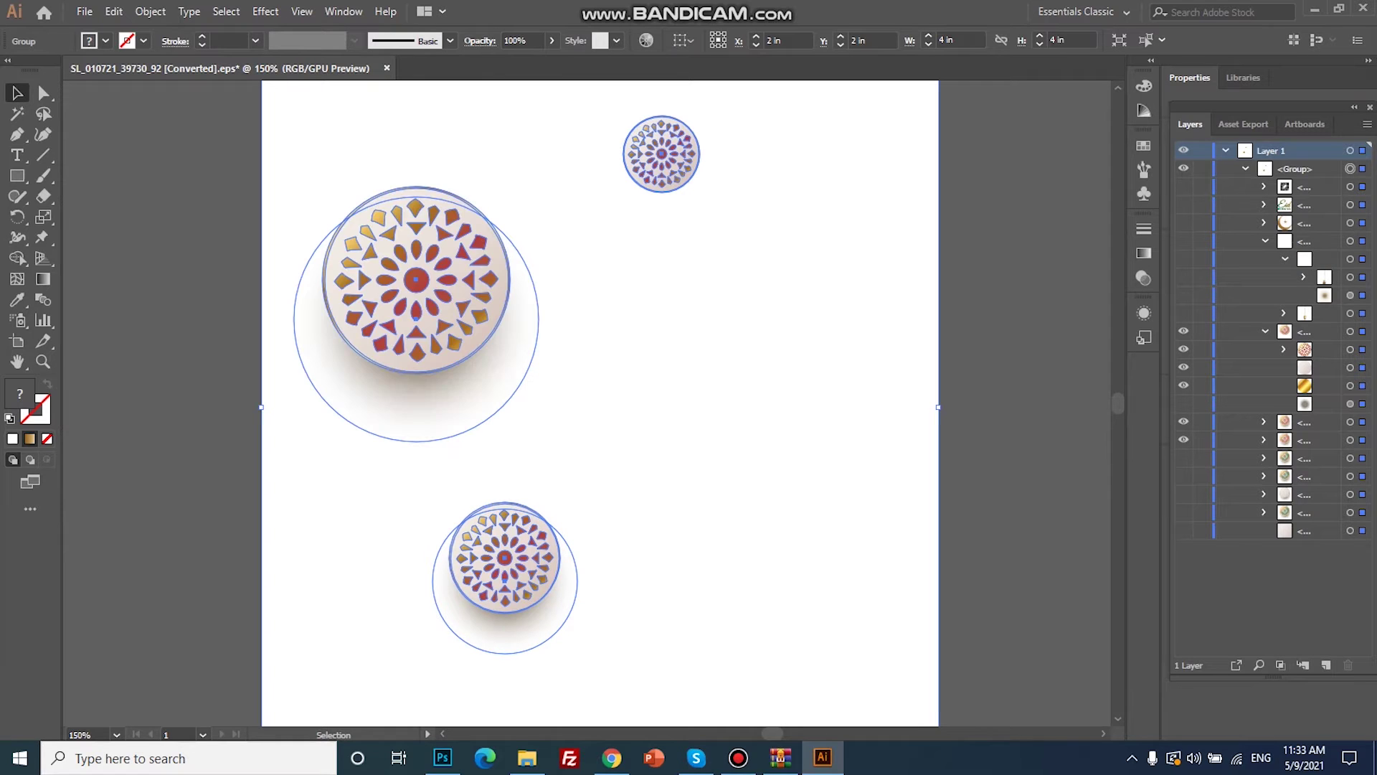
click(1183, 457)
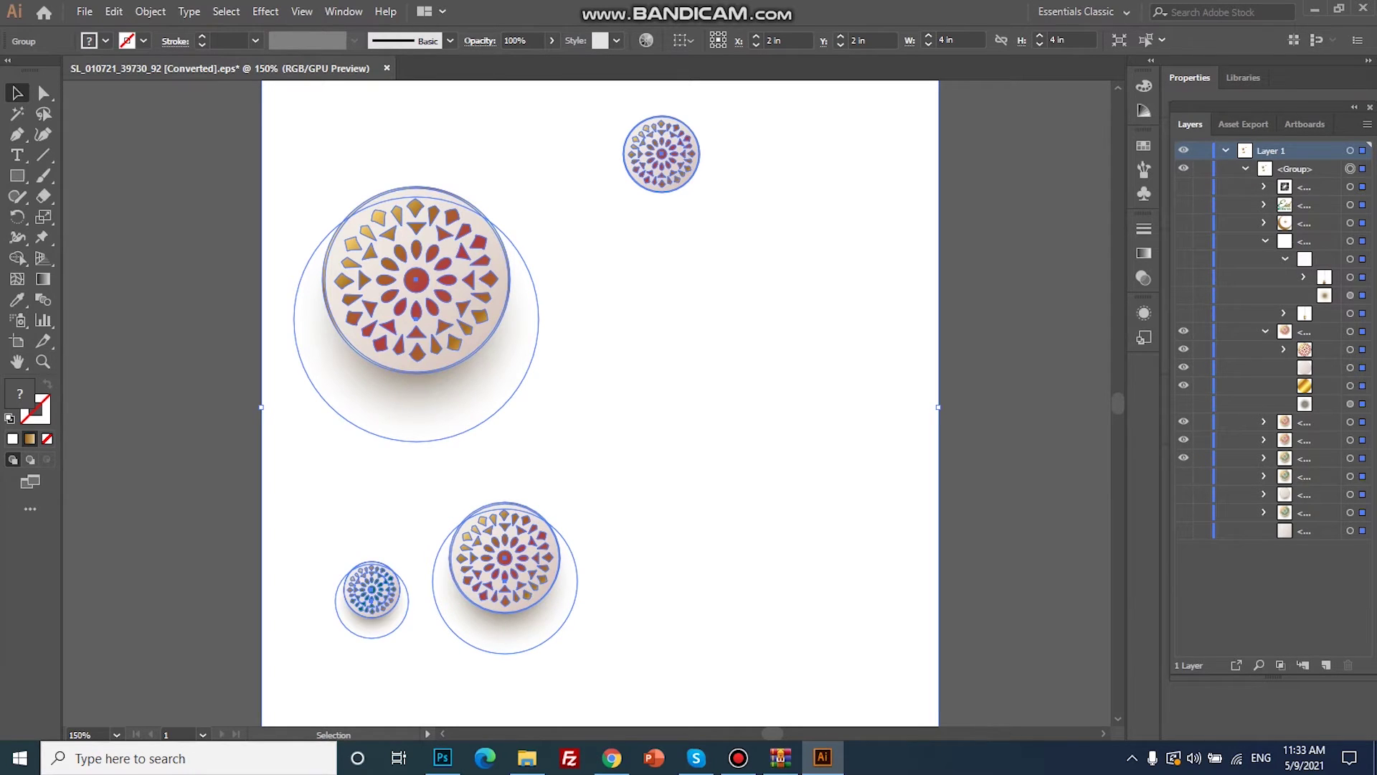
click(1184, 475)
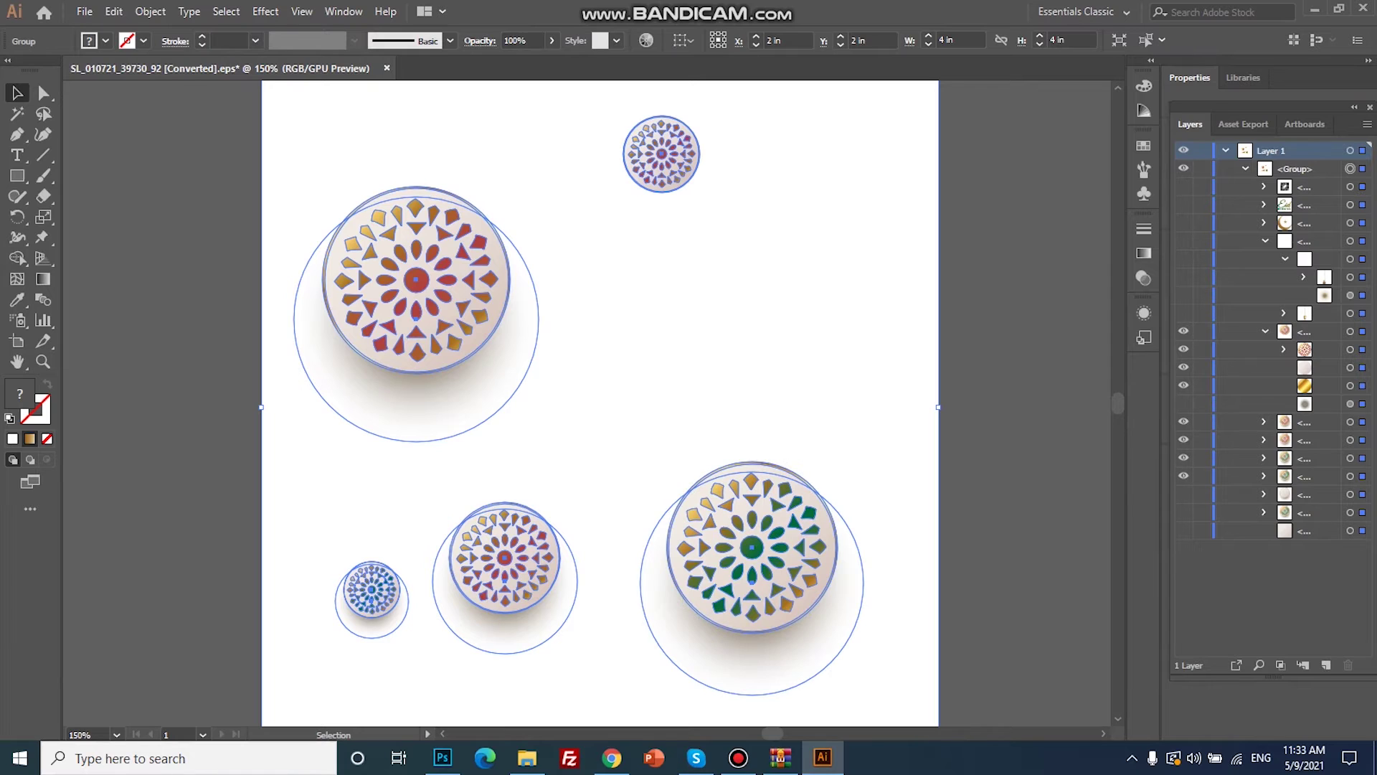
click(1184, 493)
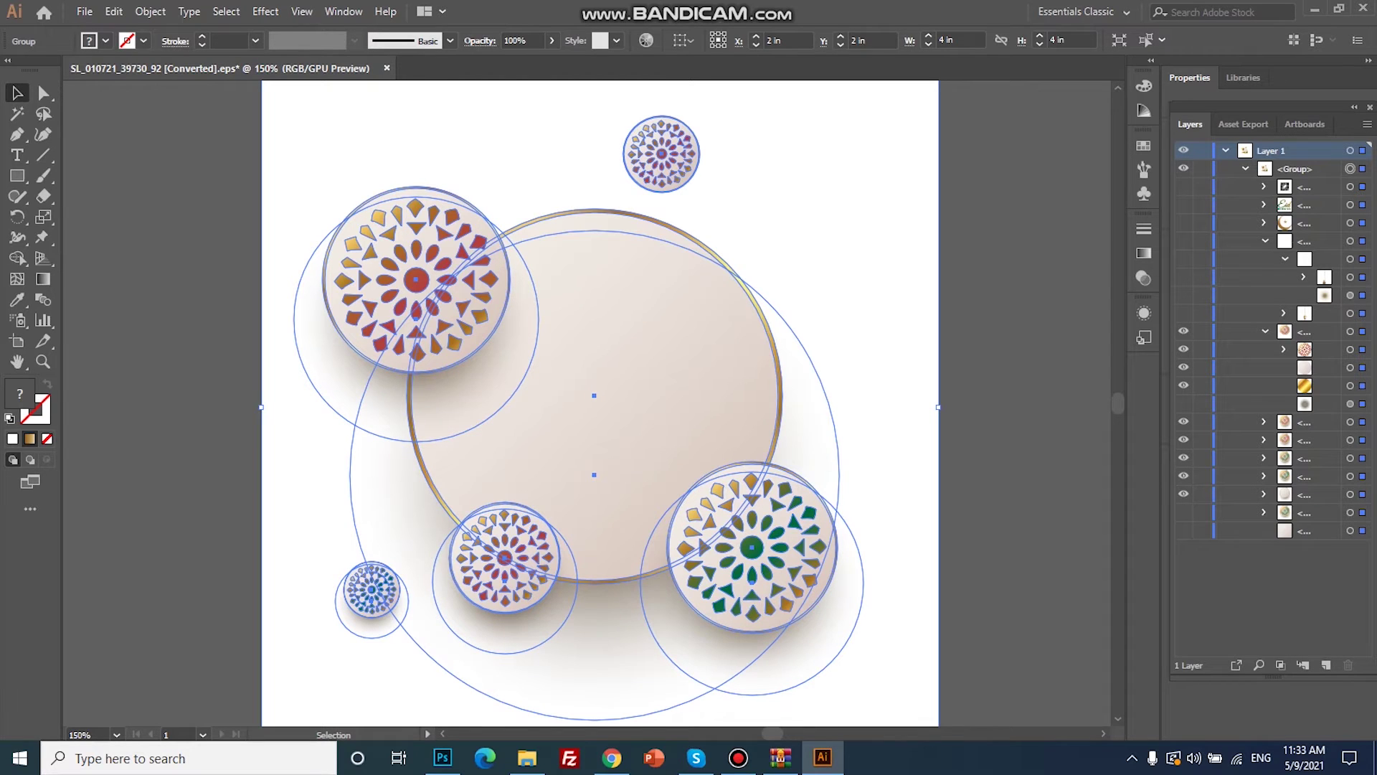
click(1183, 511)
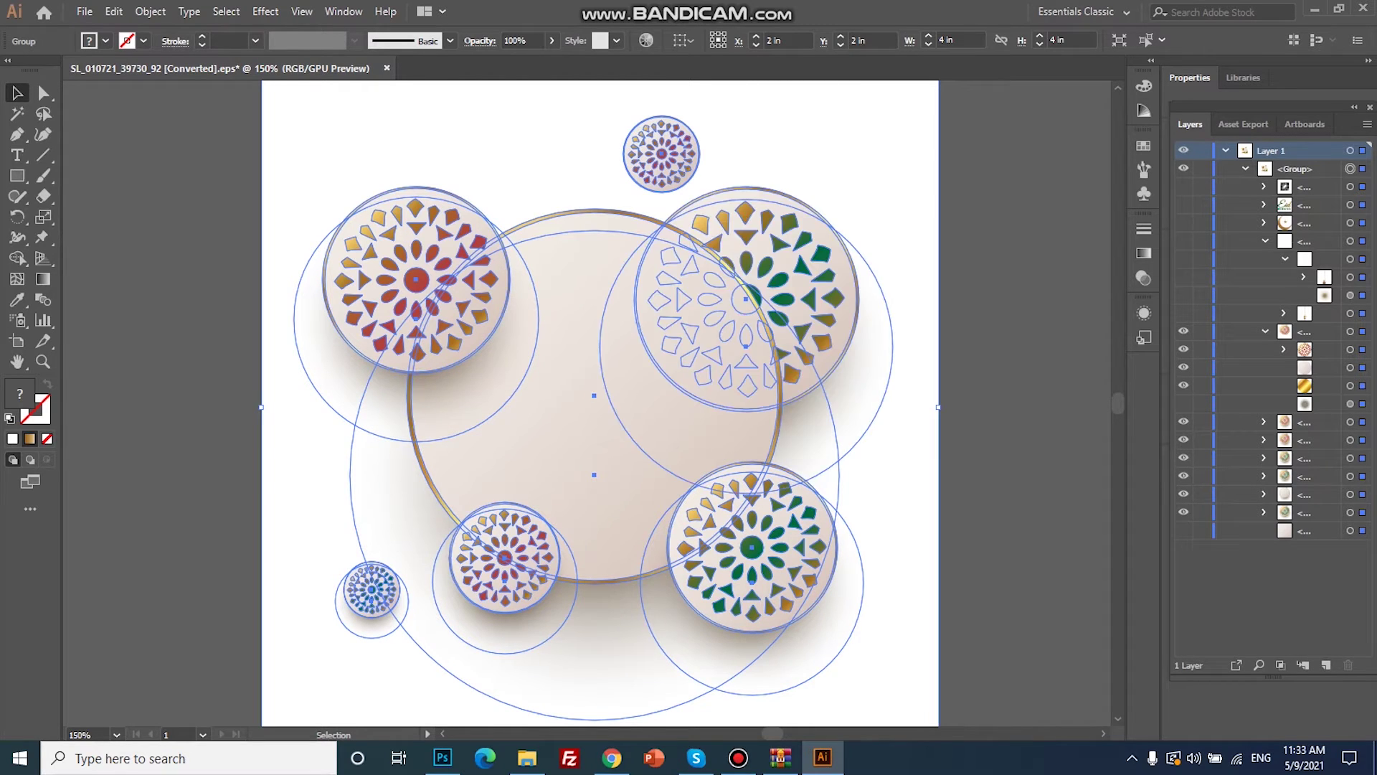
click(1183, 529)
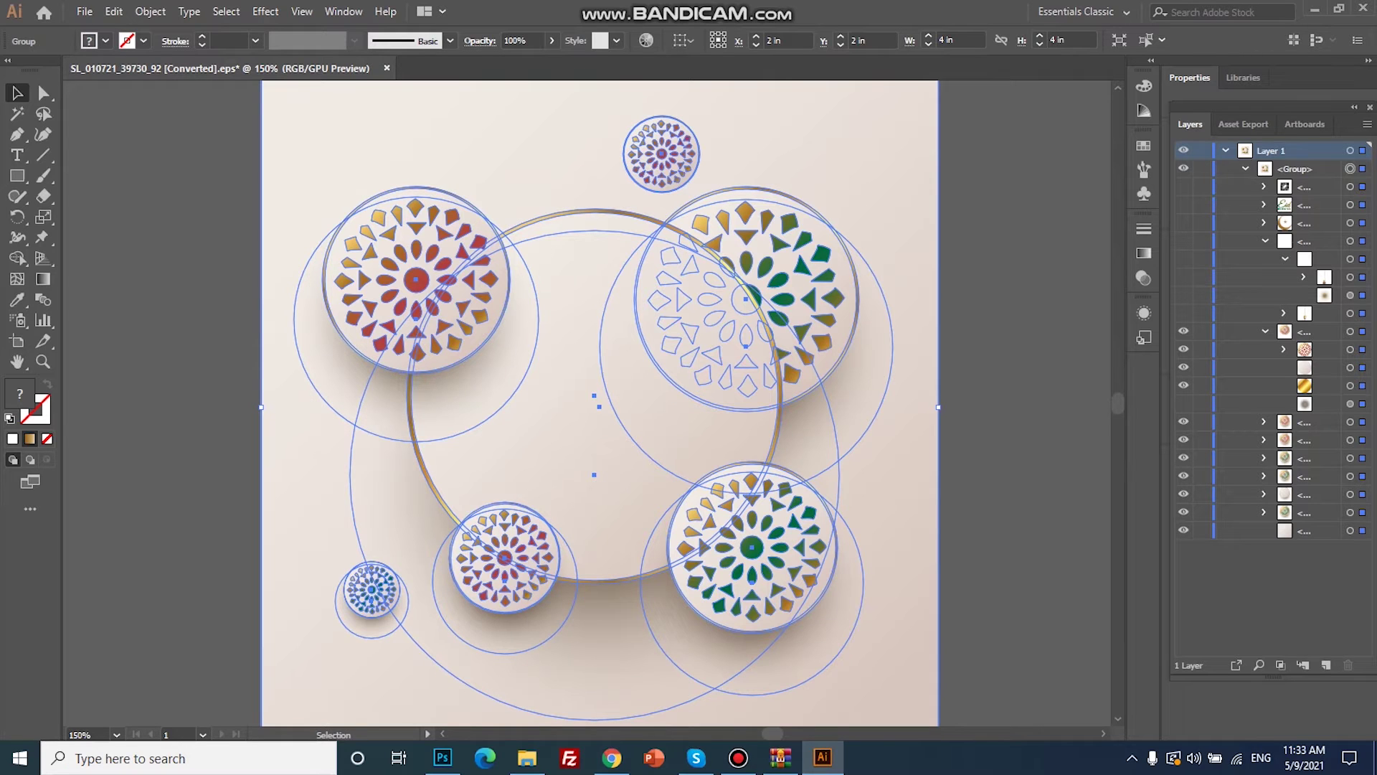
click(1183, 529)
key(ctrl+shift+a)
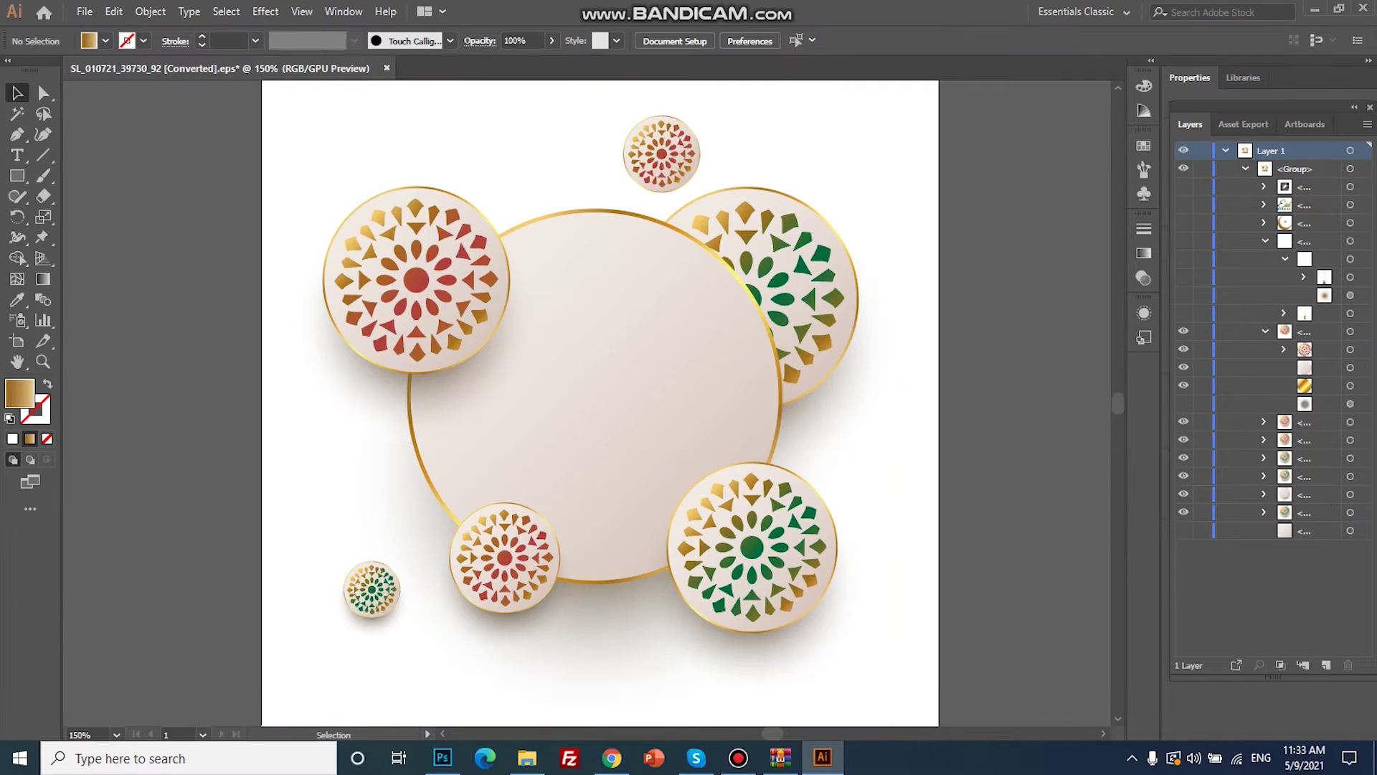
Step: Hide the drop shadows of the upper-right ornament and central circle, then select all artwork
click(1264, 512)
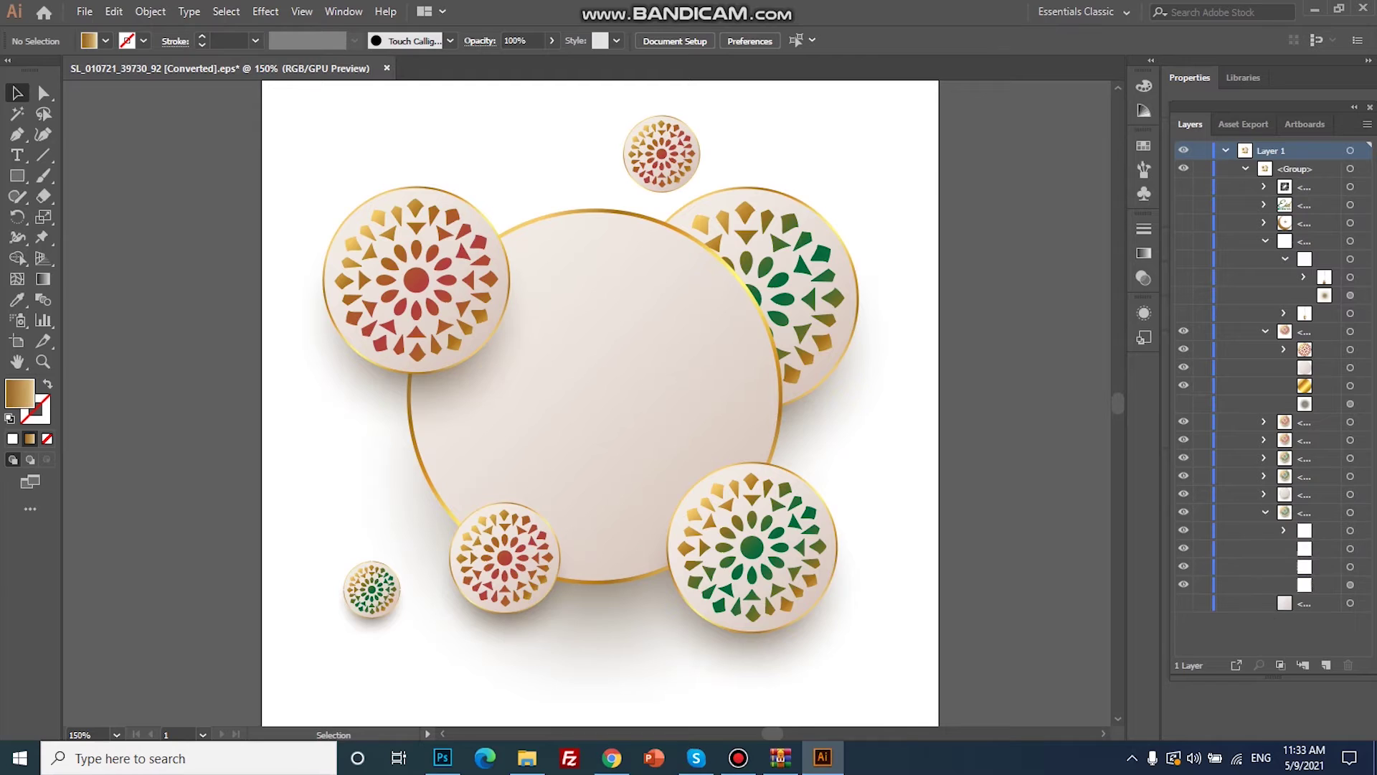
click(1183, 583)
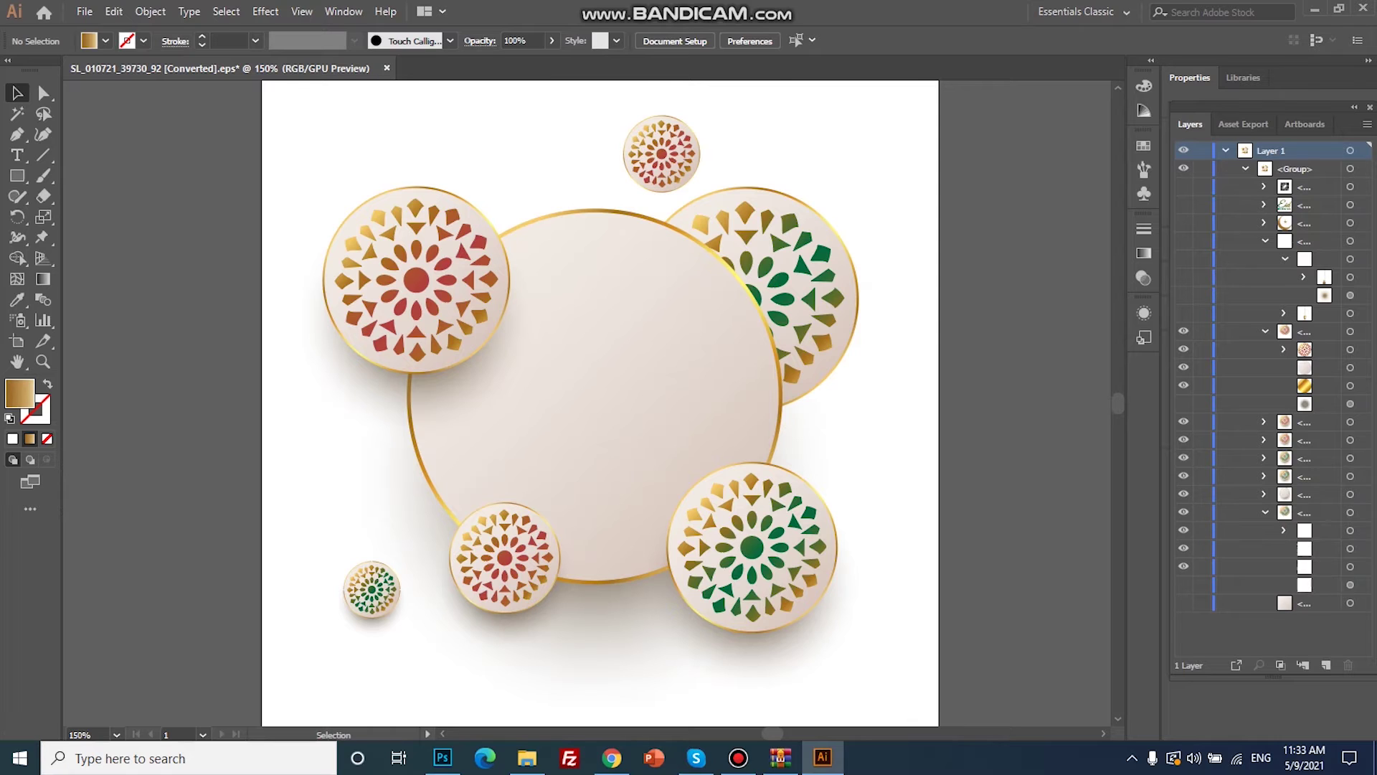
click(1264, 493)
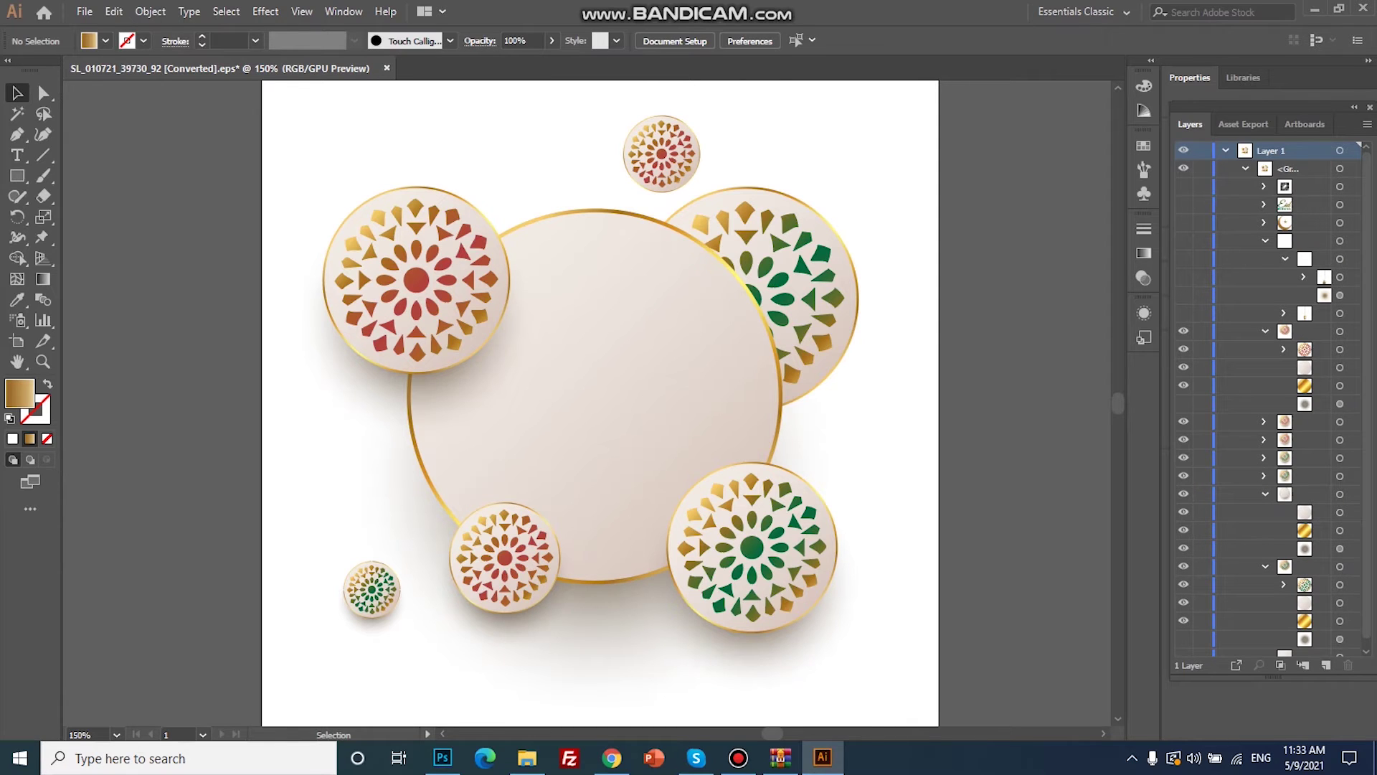
click(1183, 547)
key(ctrl+a)
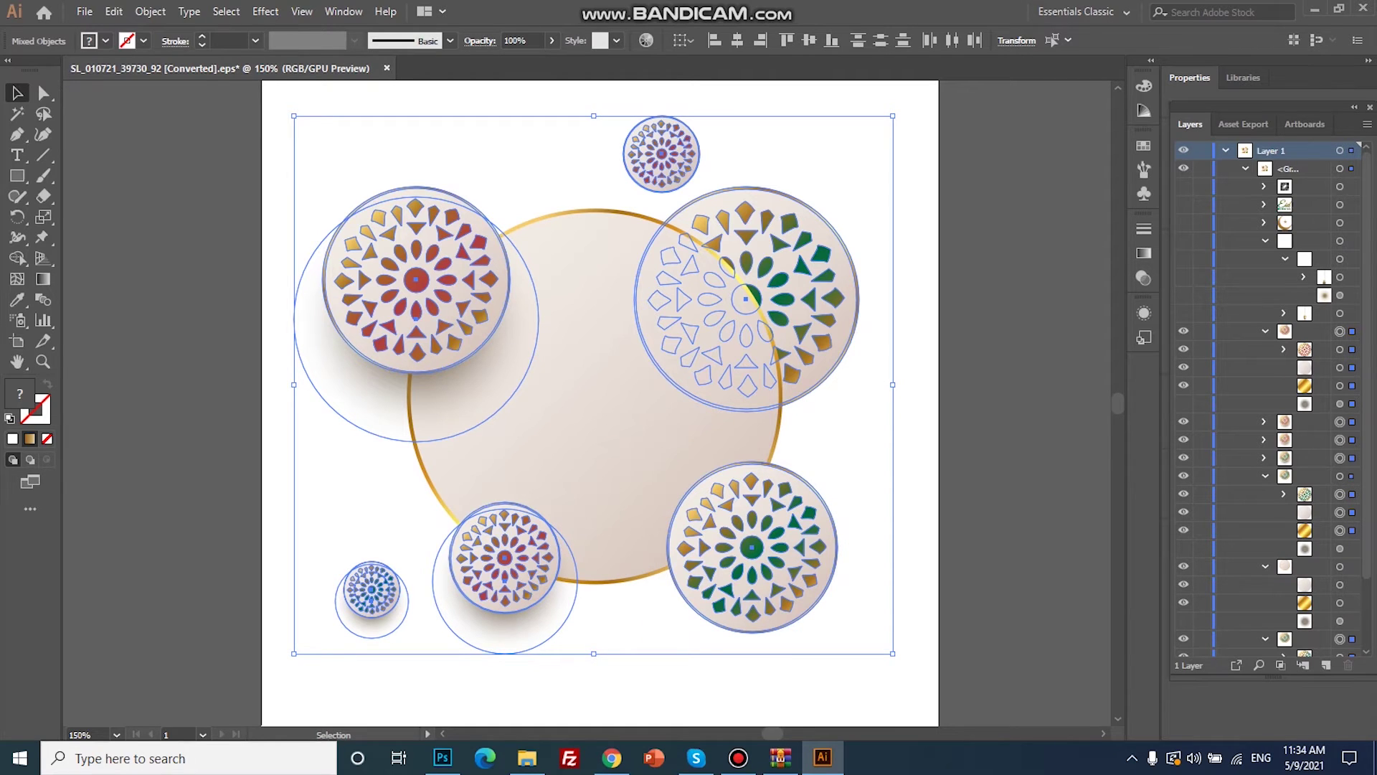
Step: Hide the remaining three circle shadows, then select all the ornament artwork and drag it to Photoshop
click(1183, 530)
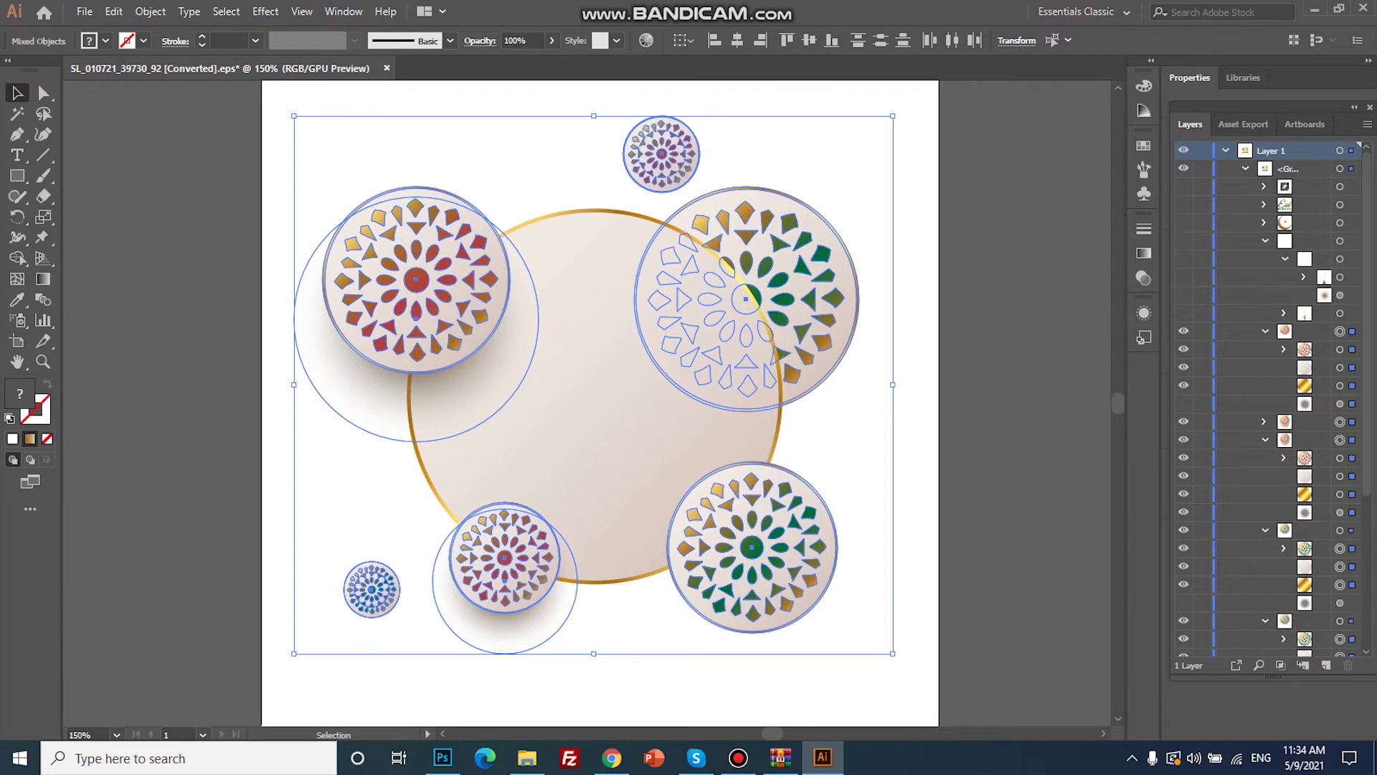
click(1183, 512)
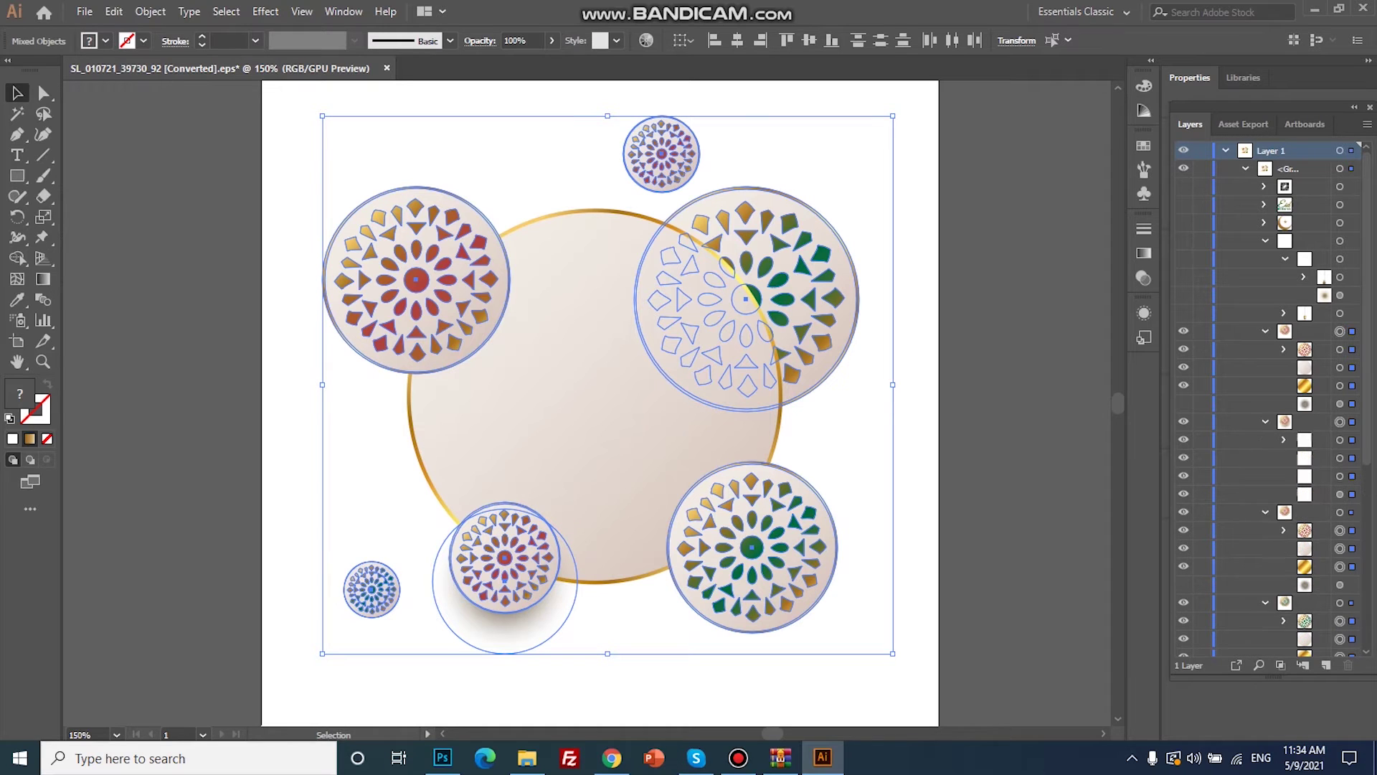
click(1184, 493)
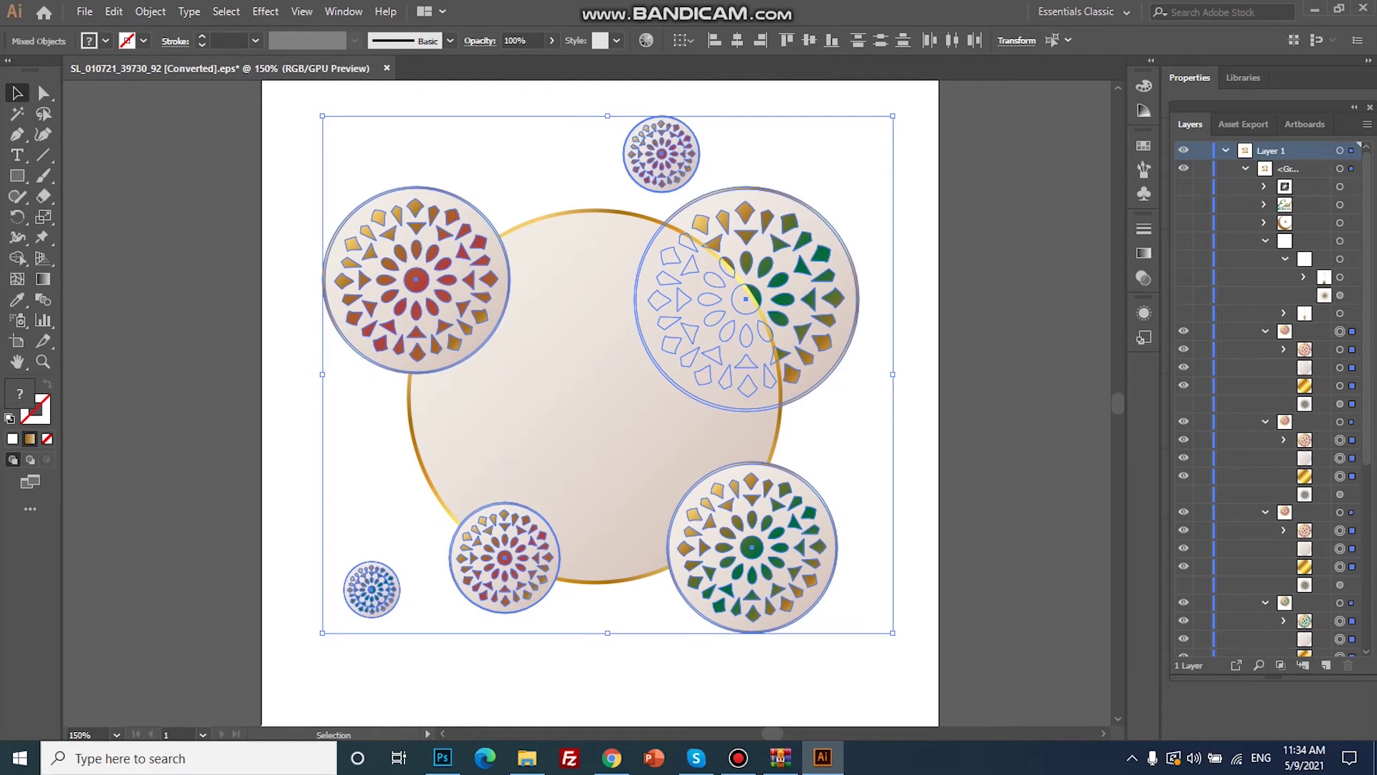
key(ctrl+shift+a)
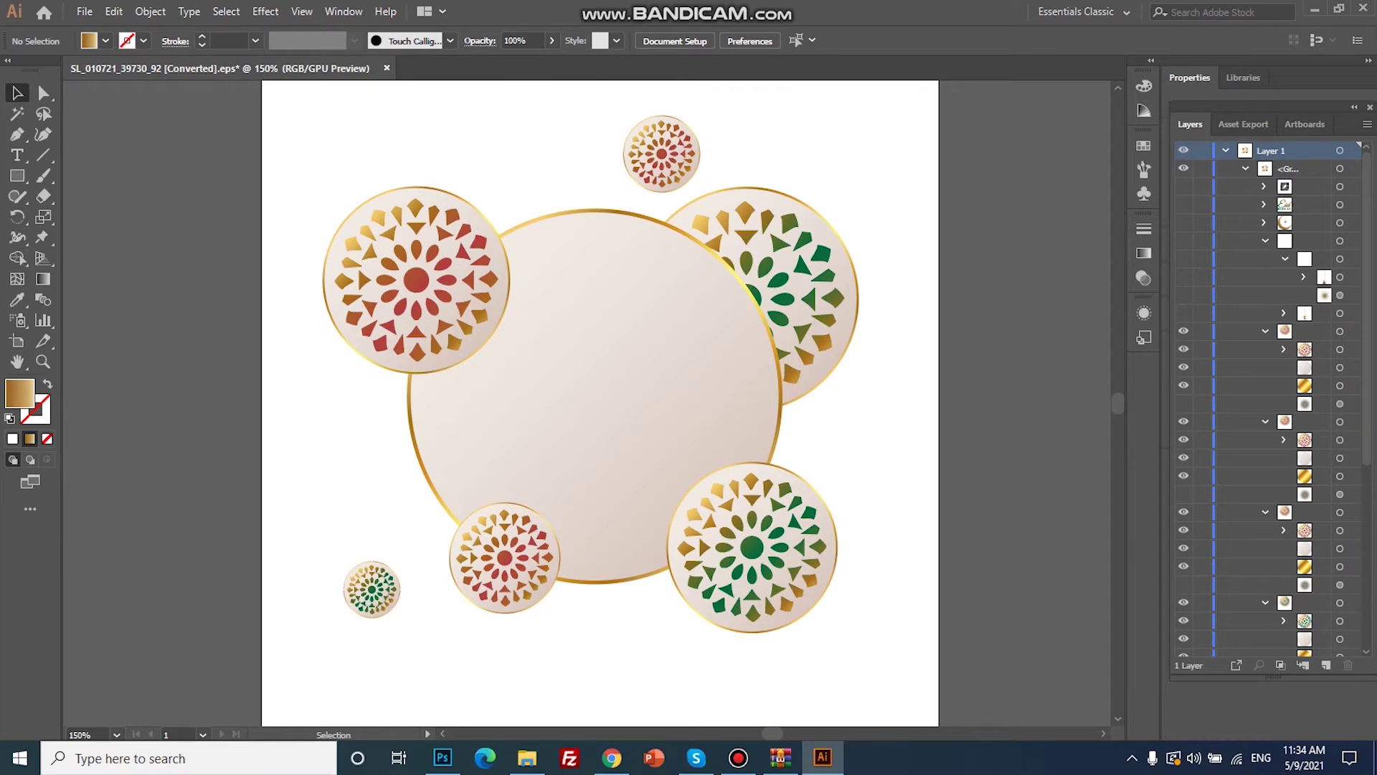
drag(265, 143, 925, 678)
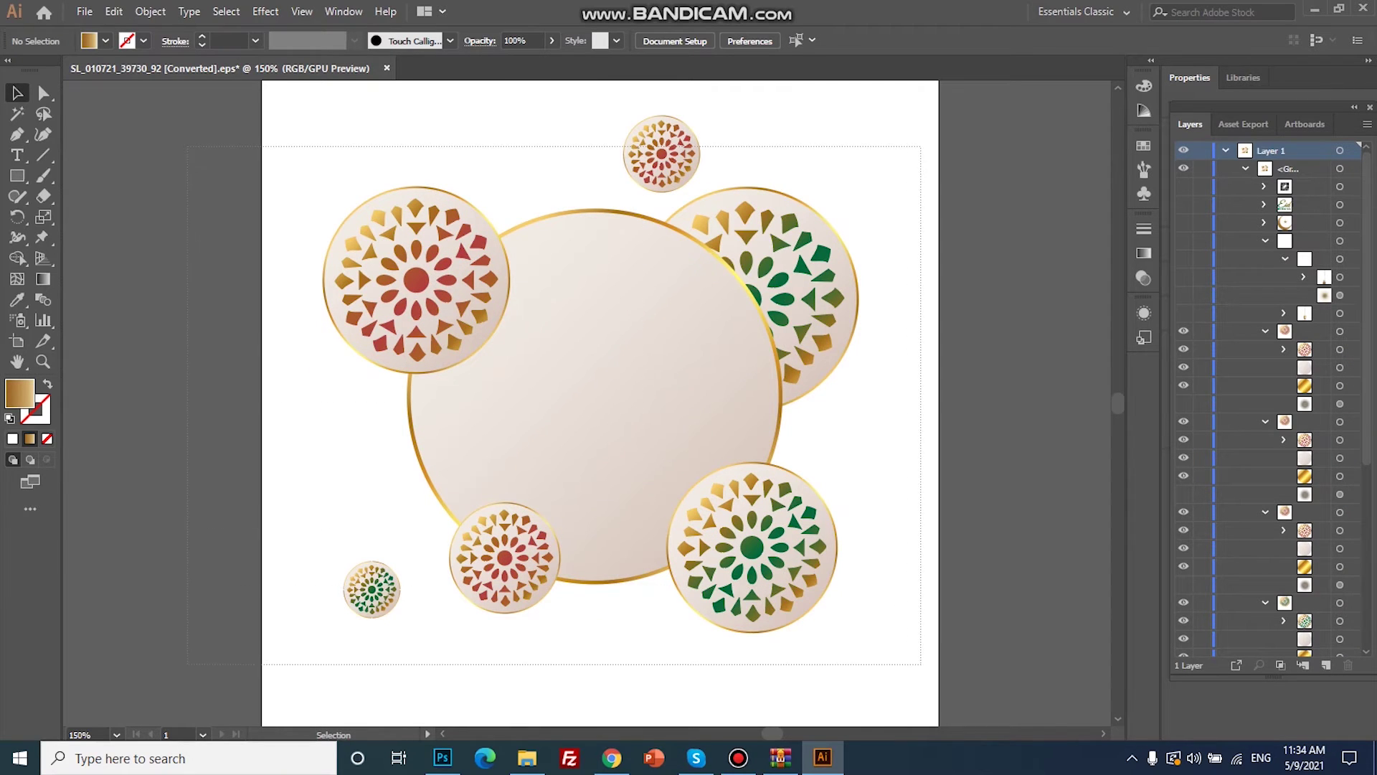
drag(594, 431, 443, 757)
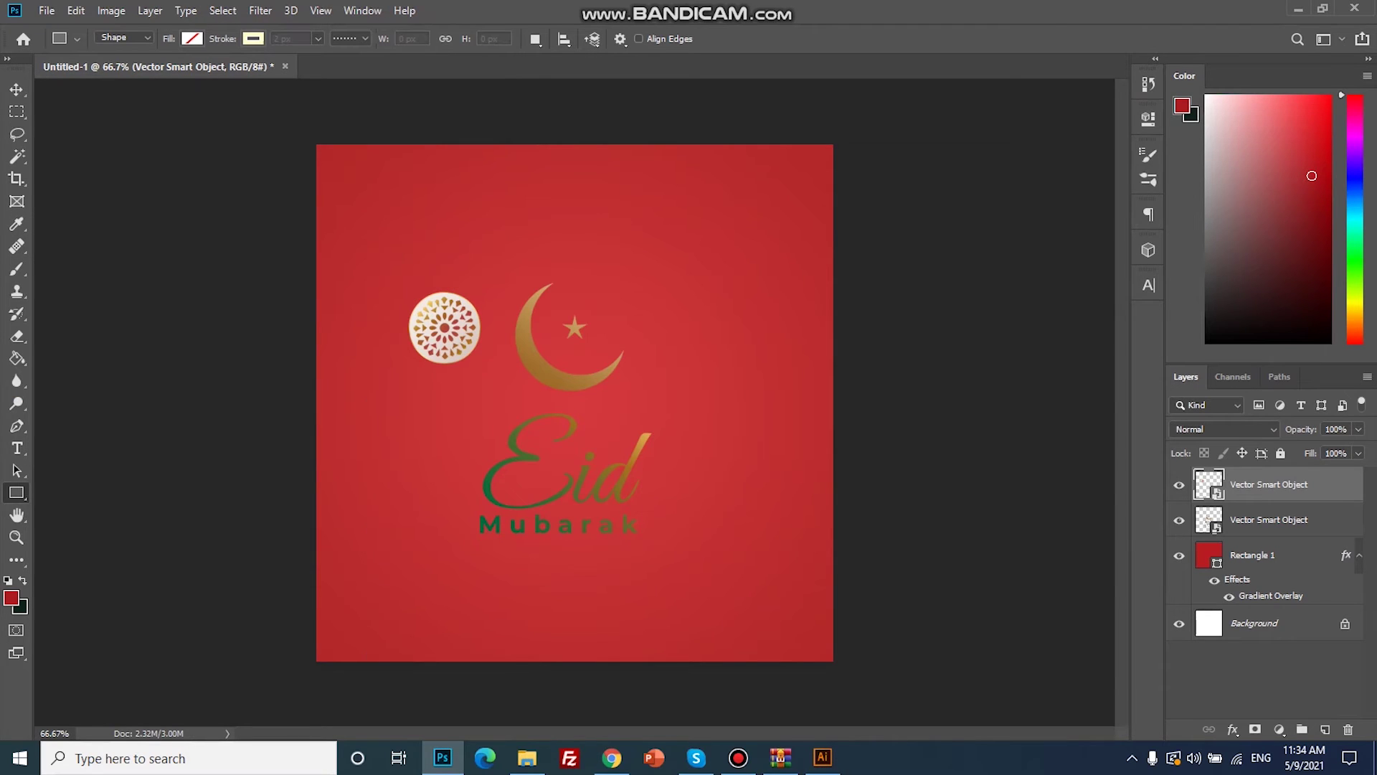
Step: Drop the mandala cluster onto the card and scale it about 357% to fill the square
drag(442, 757, 517, 528)
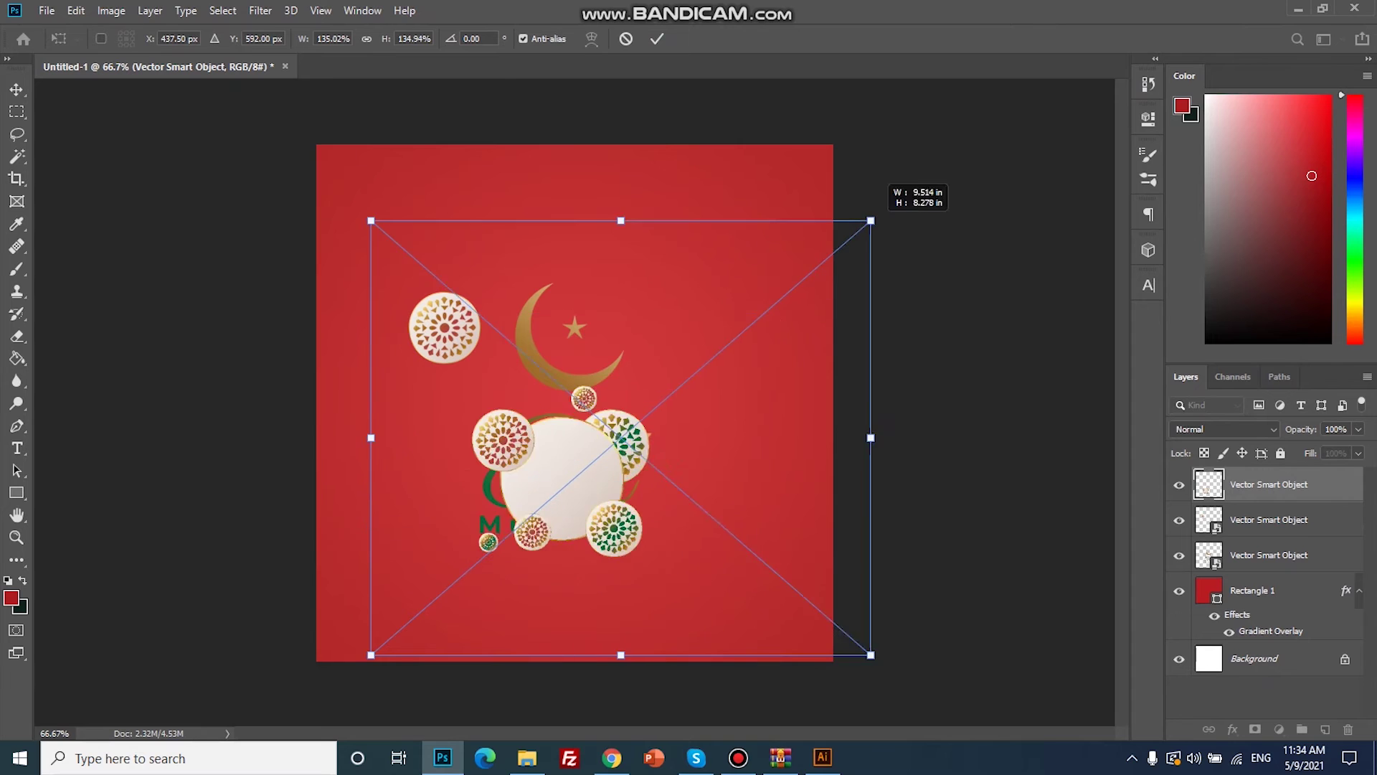
drag(662, 402, 971, 132)
drag(828, 287, 632, 428)
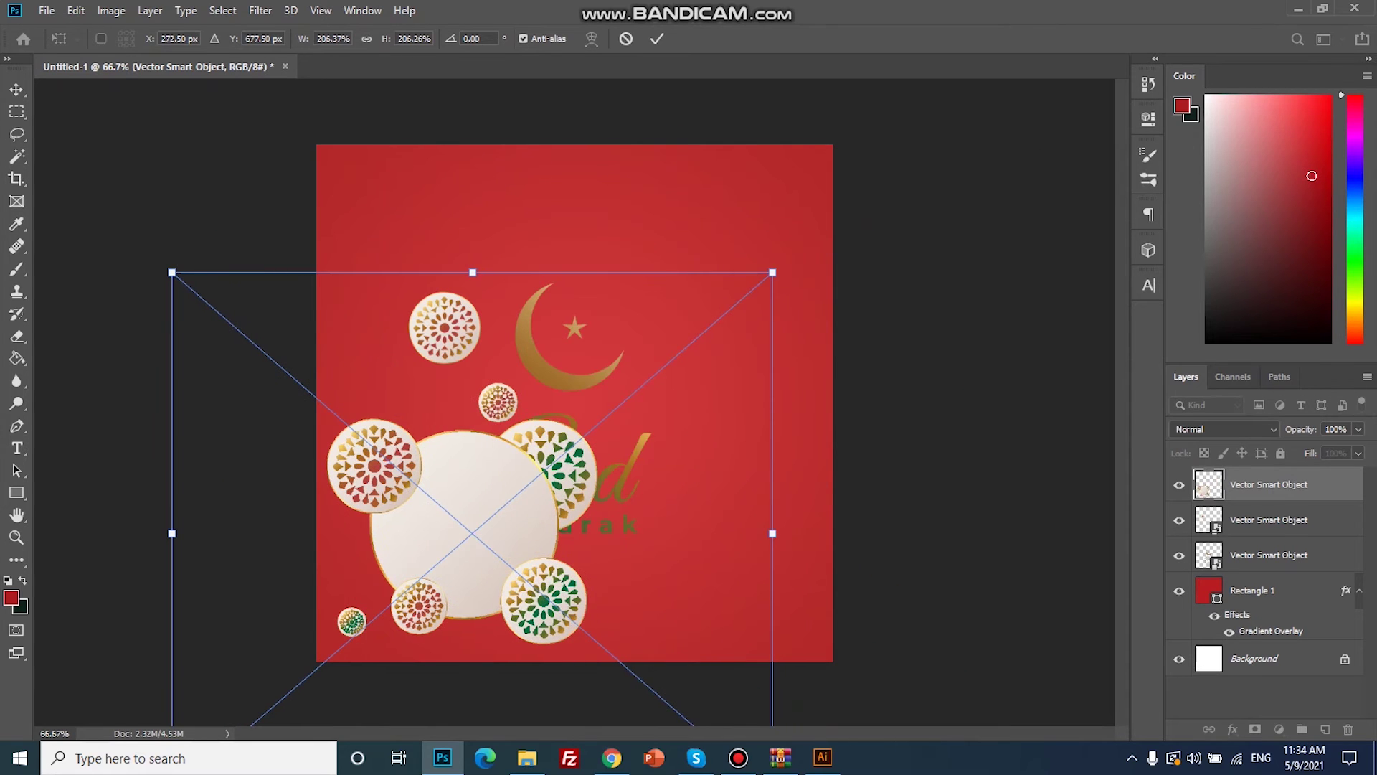
drag(772, 273, 1030, 49)
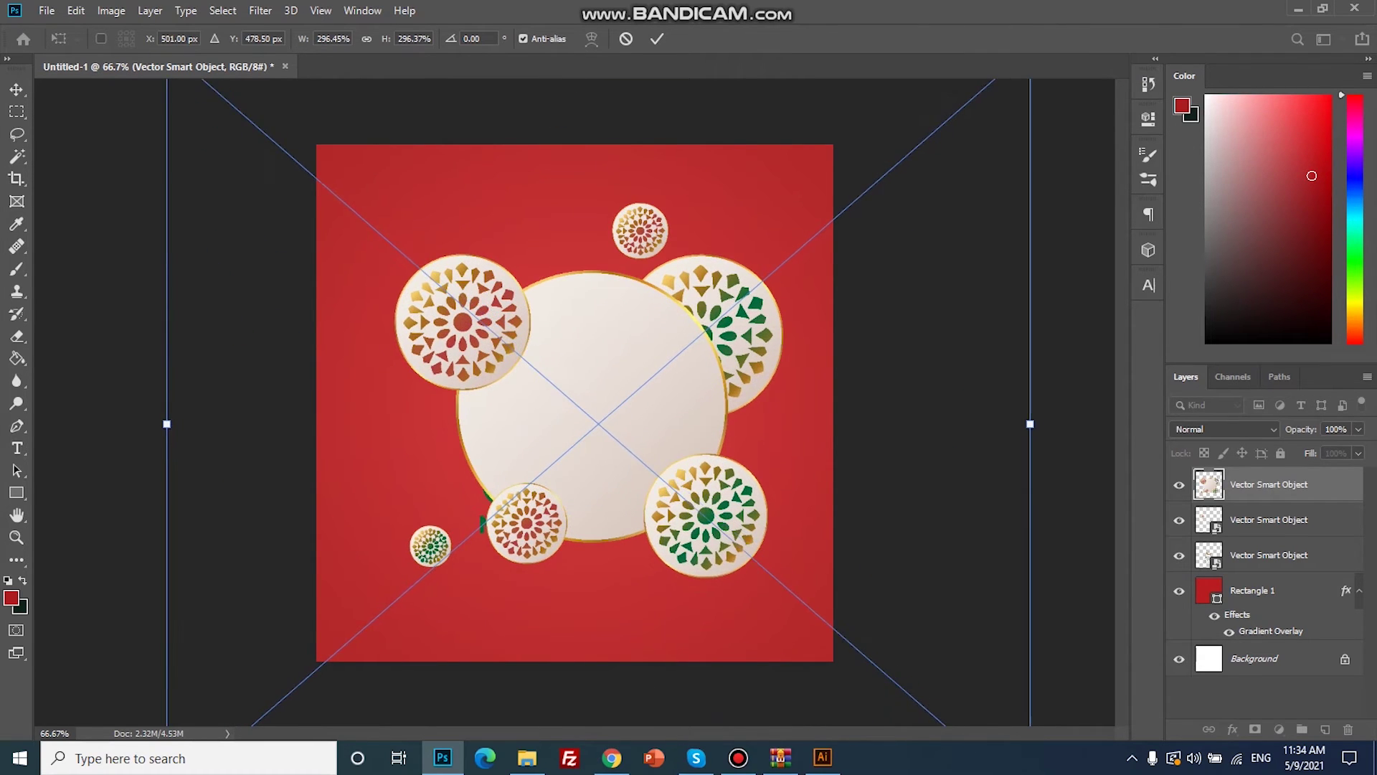
drag(933, 238, 908, 257)
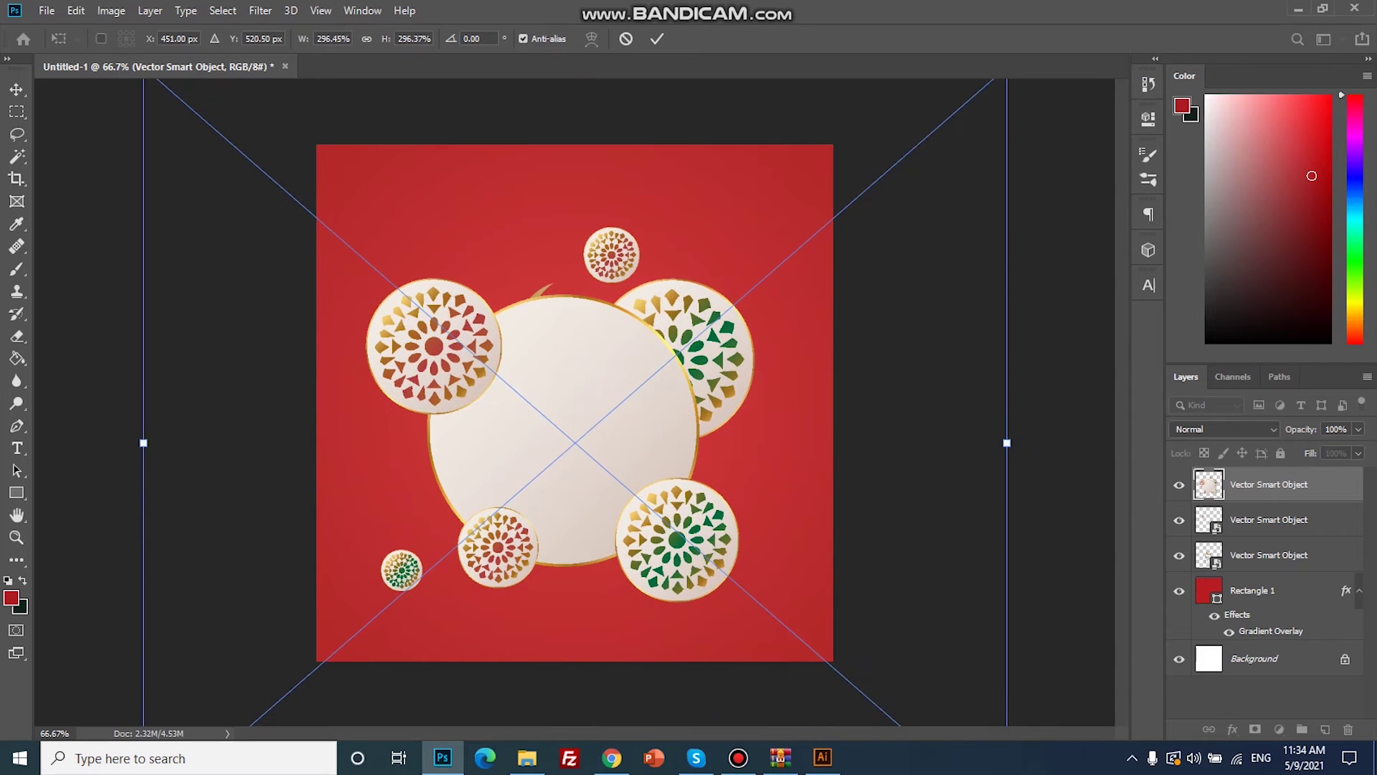
drag(1007, 442, 1097, 442)
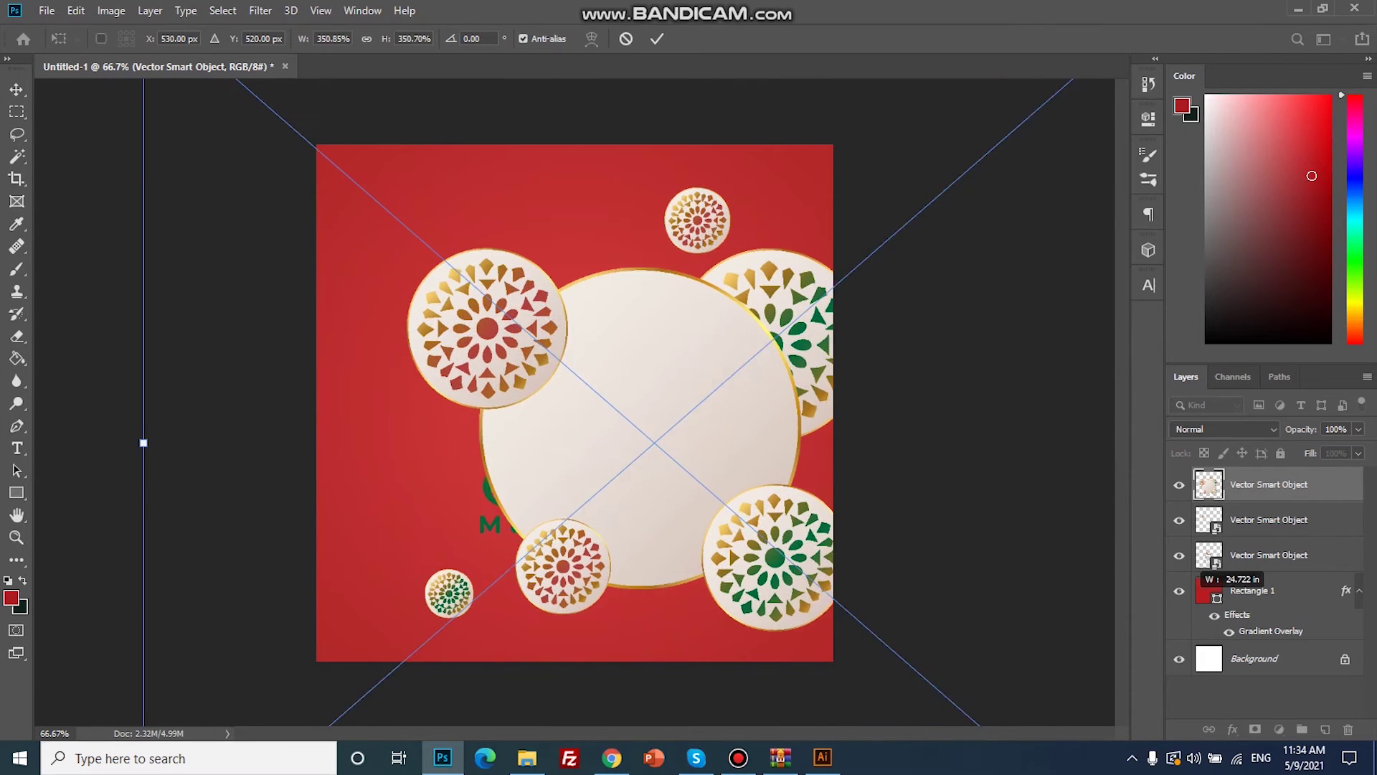
drag(860, 395, 918, 393)
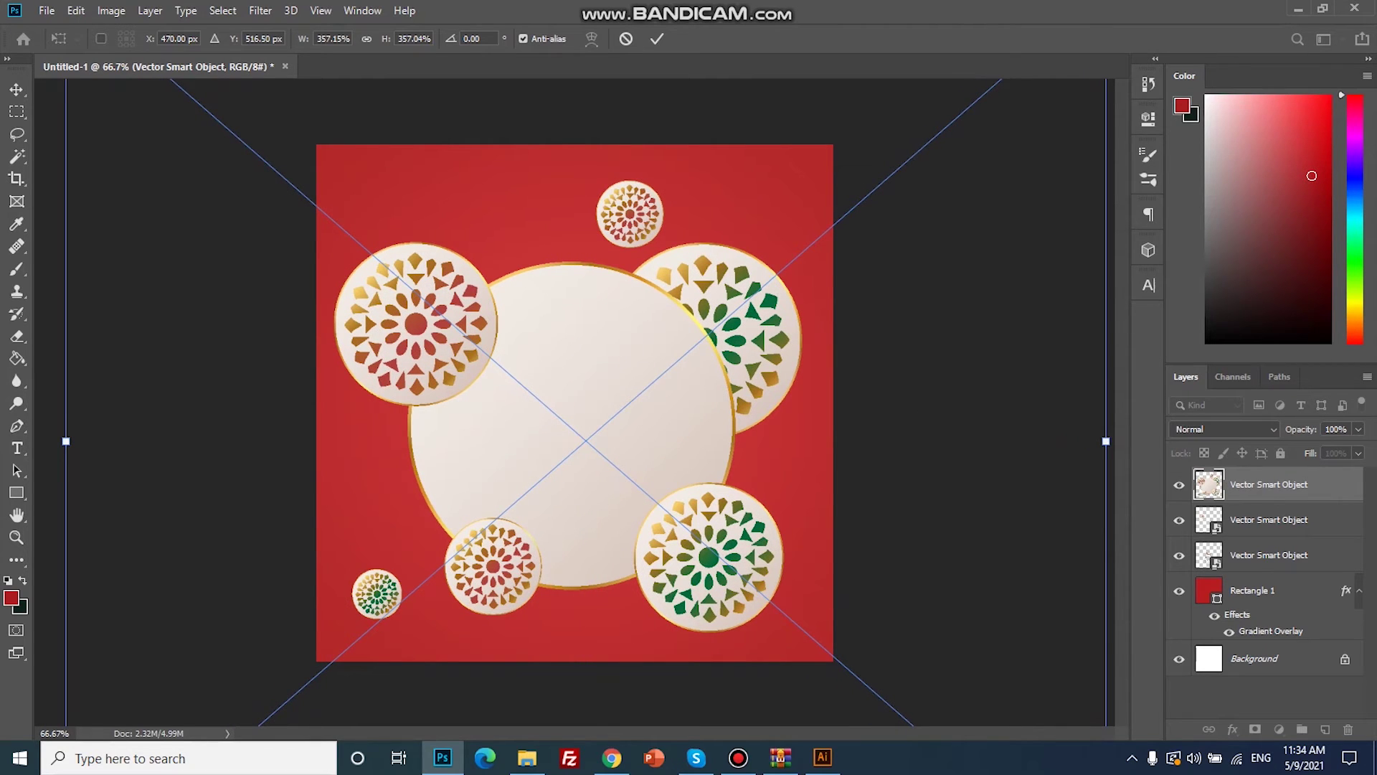
click(657, 39)
key(u)
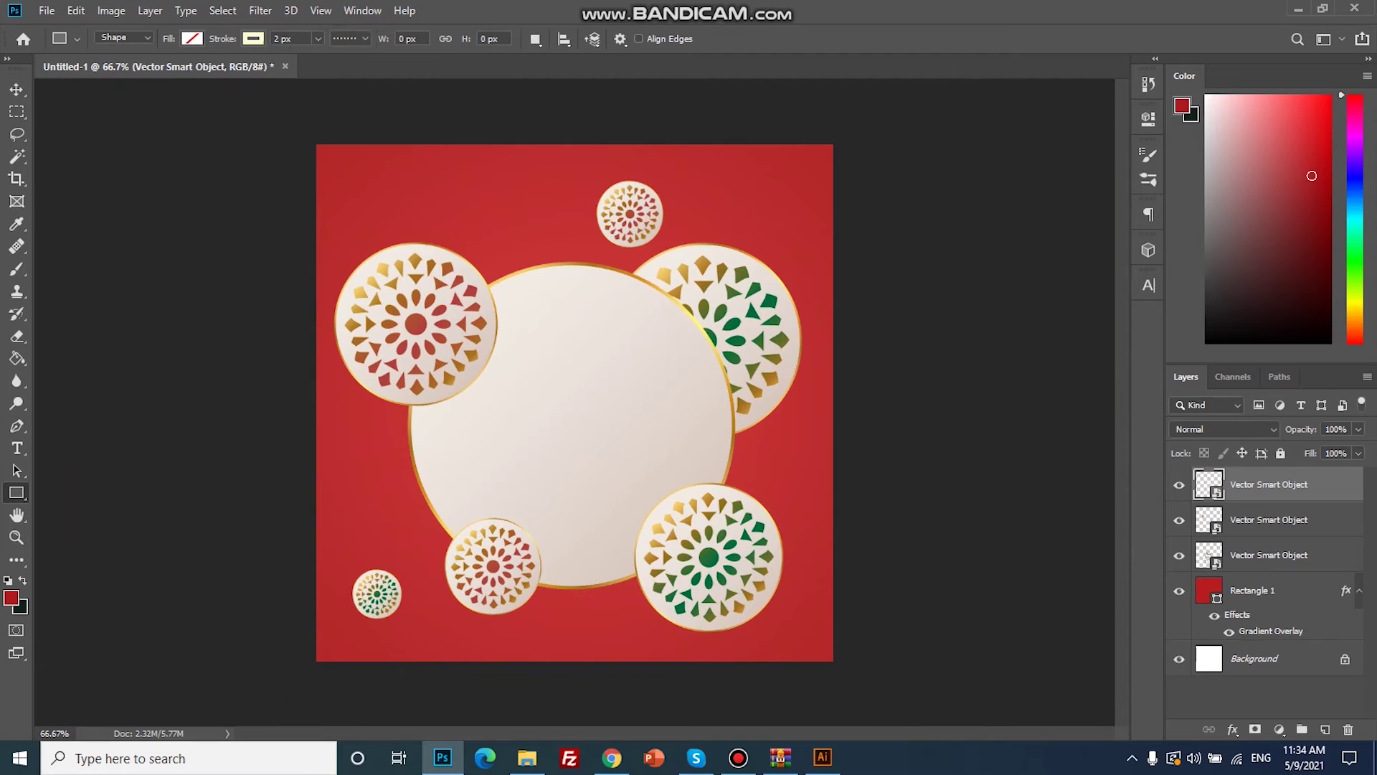
Step: Add a Drop Shadow to the mandala smart object and move its layer below the other two
double_click(1327, 484)
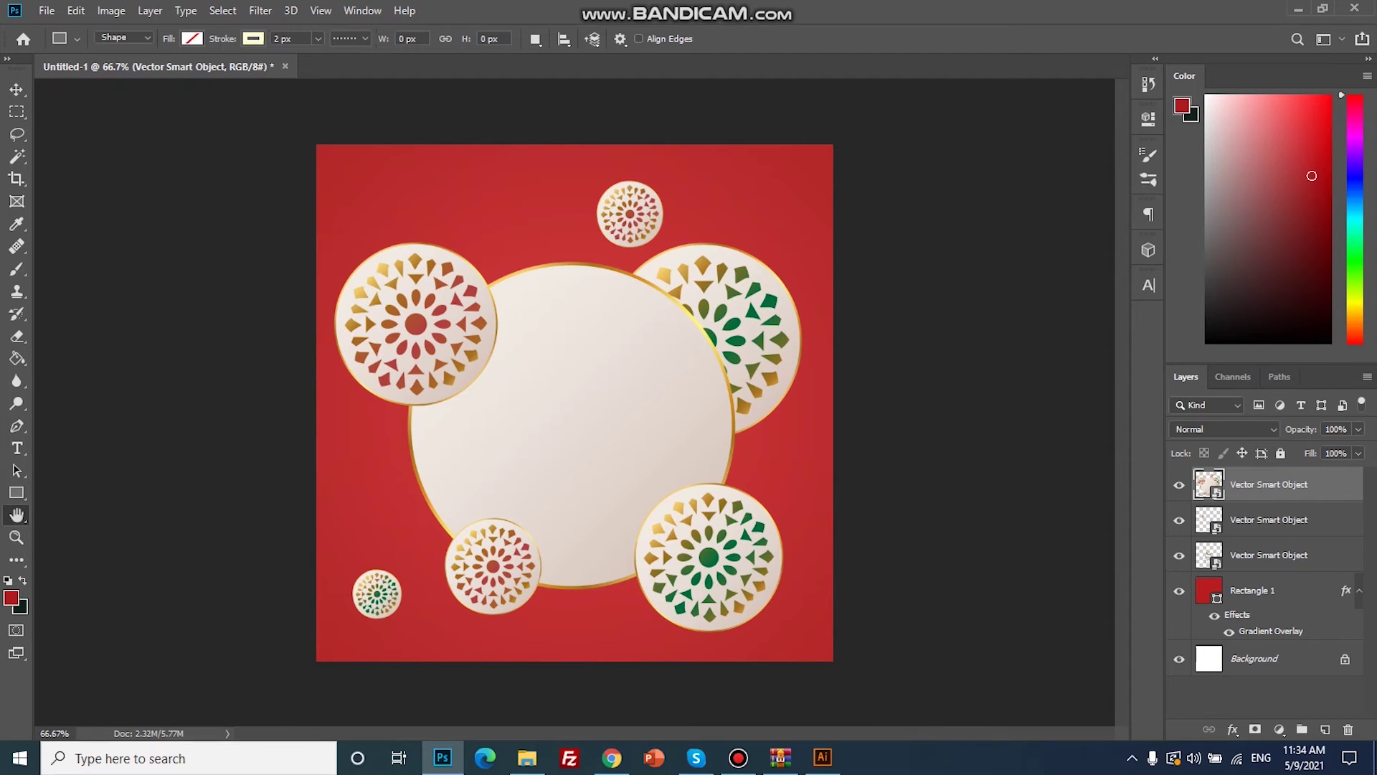
click(745, 573)
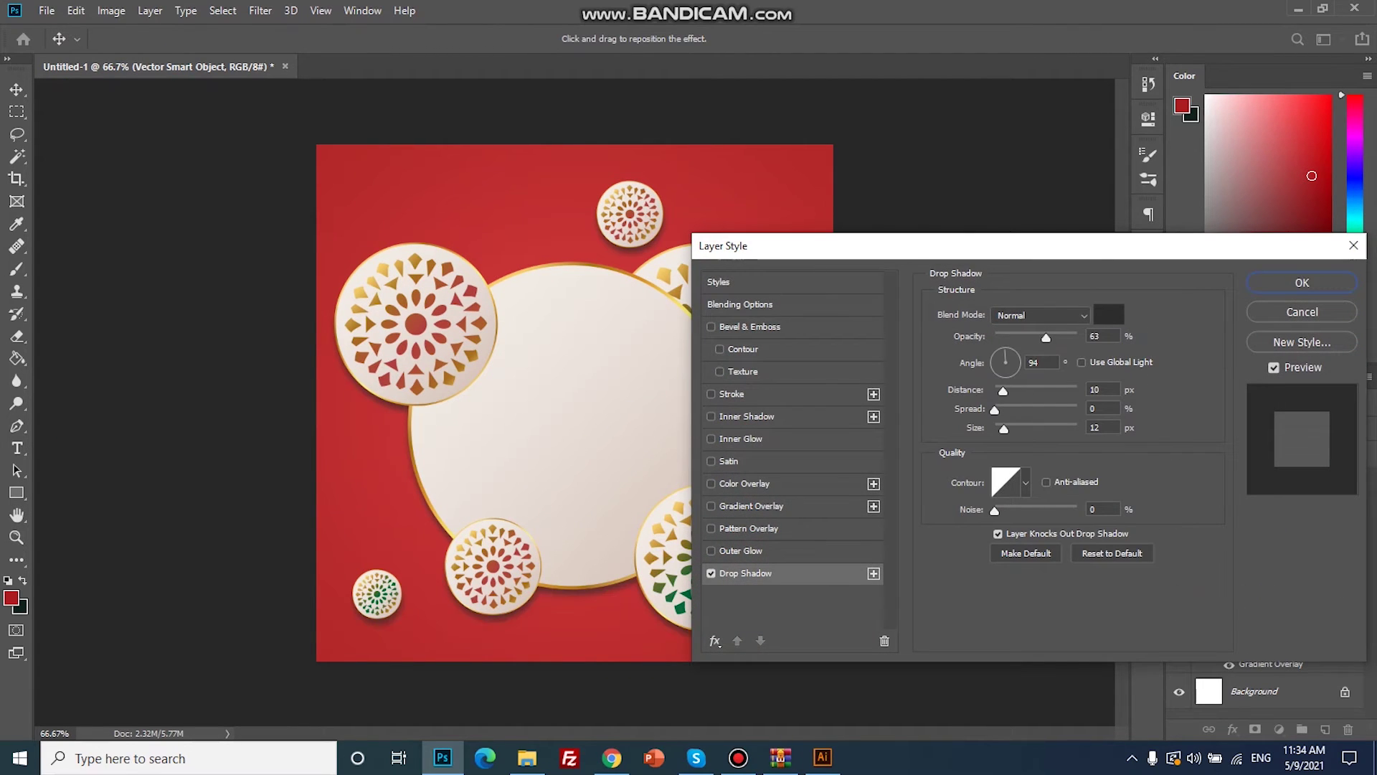
click(1302, 283)
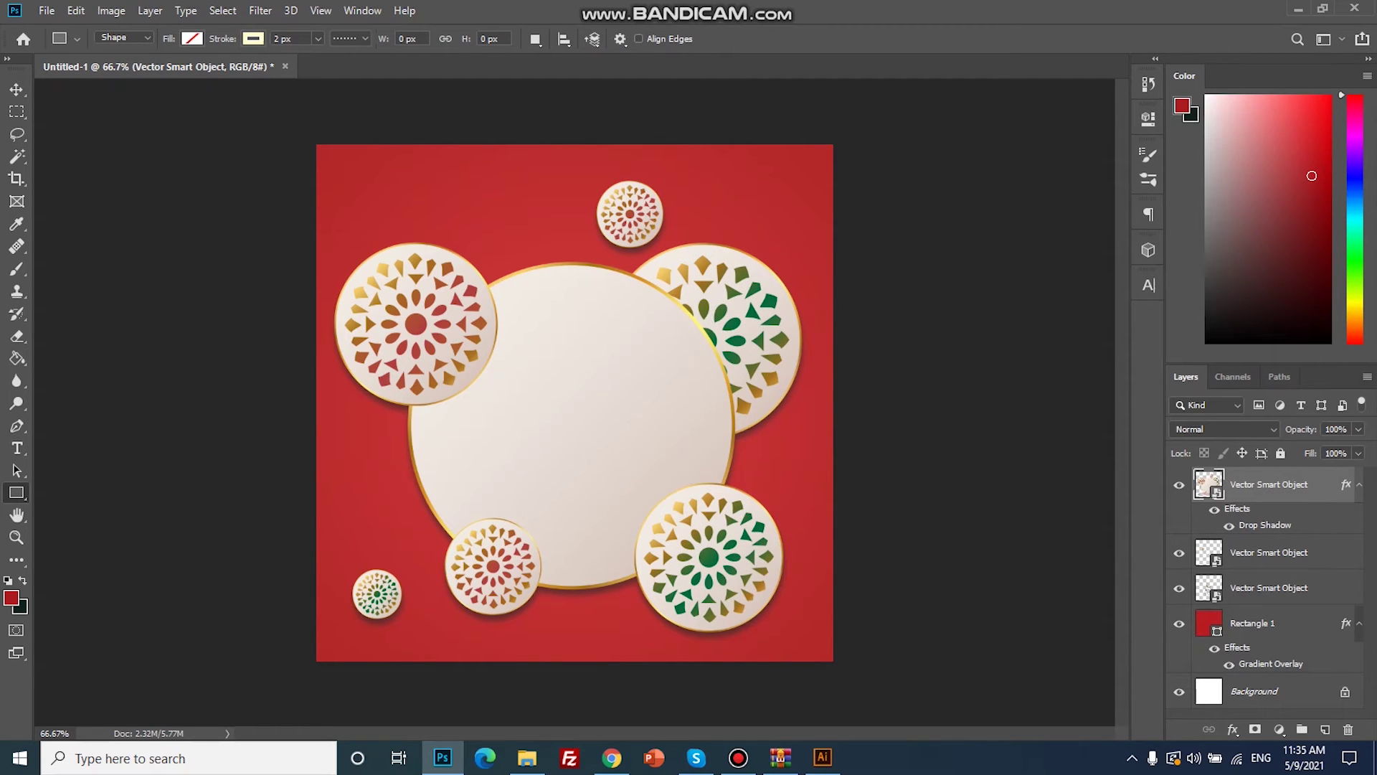
drag(1269, 484, 1268, 602)
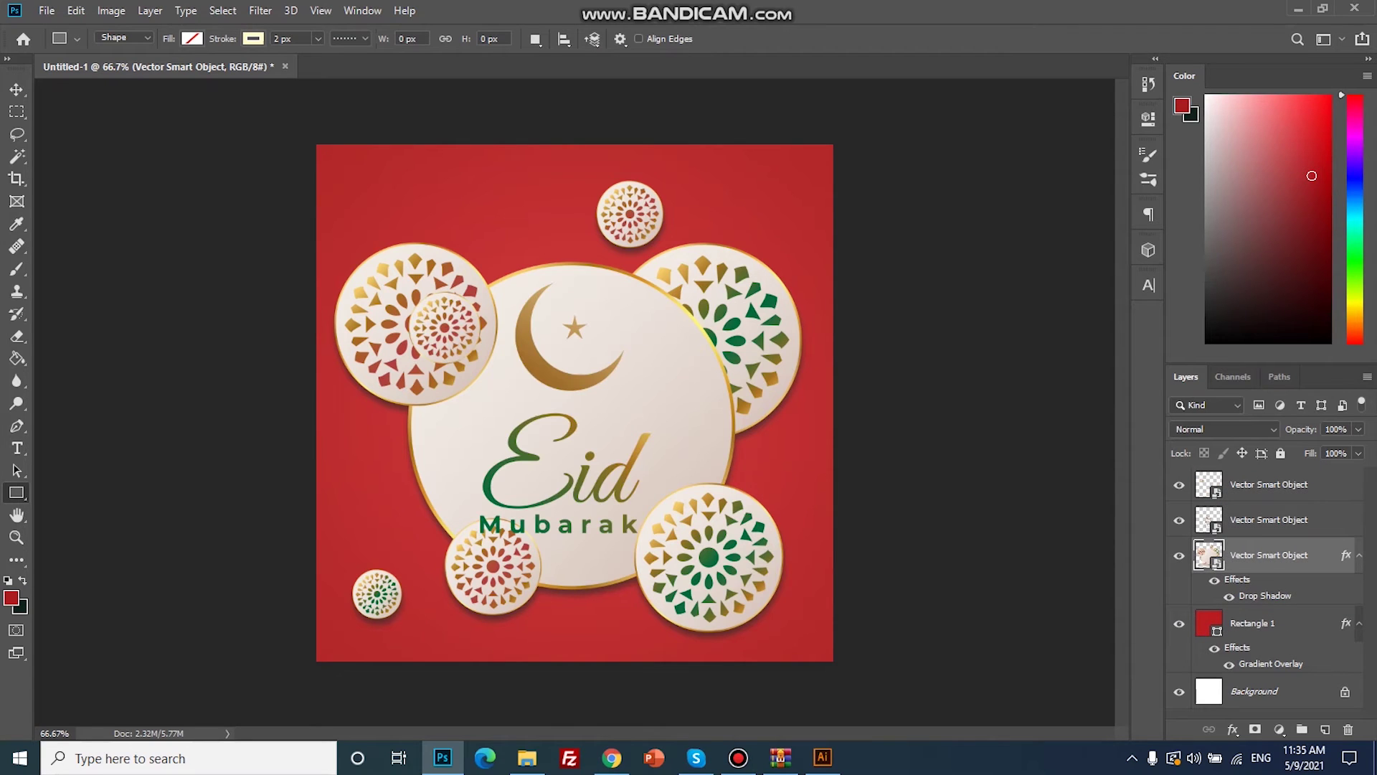
Step: Hide the small left-circle pattern and scale the crescent and Eid Mubarak layer slightly down
click(1178, 485)
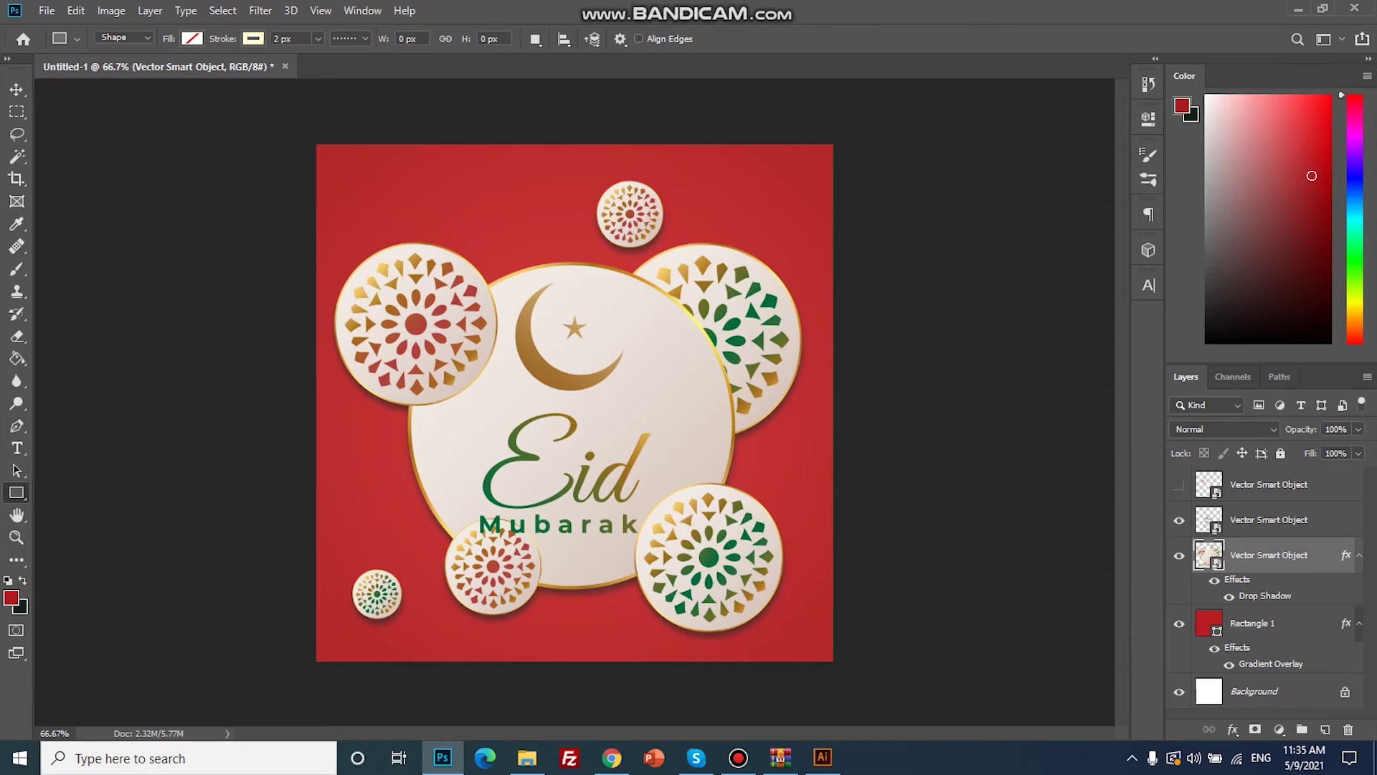
click(1268, 484)
click(1269, 519)
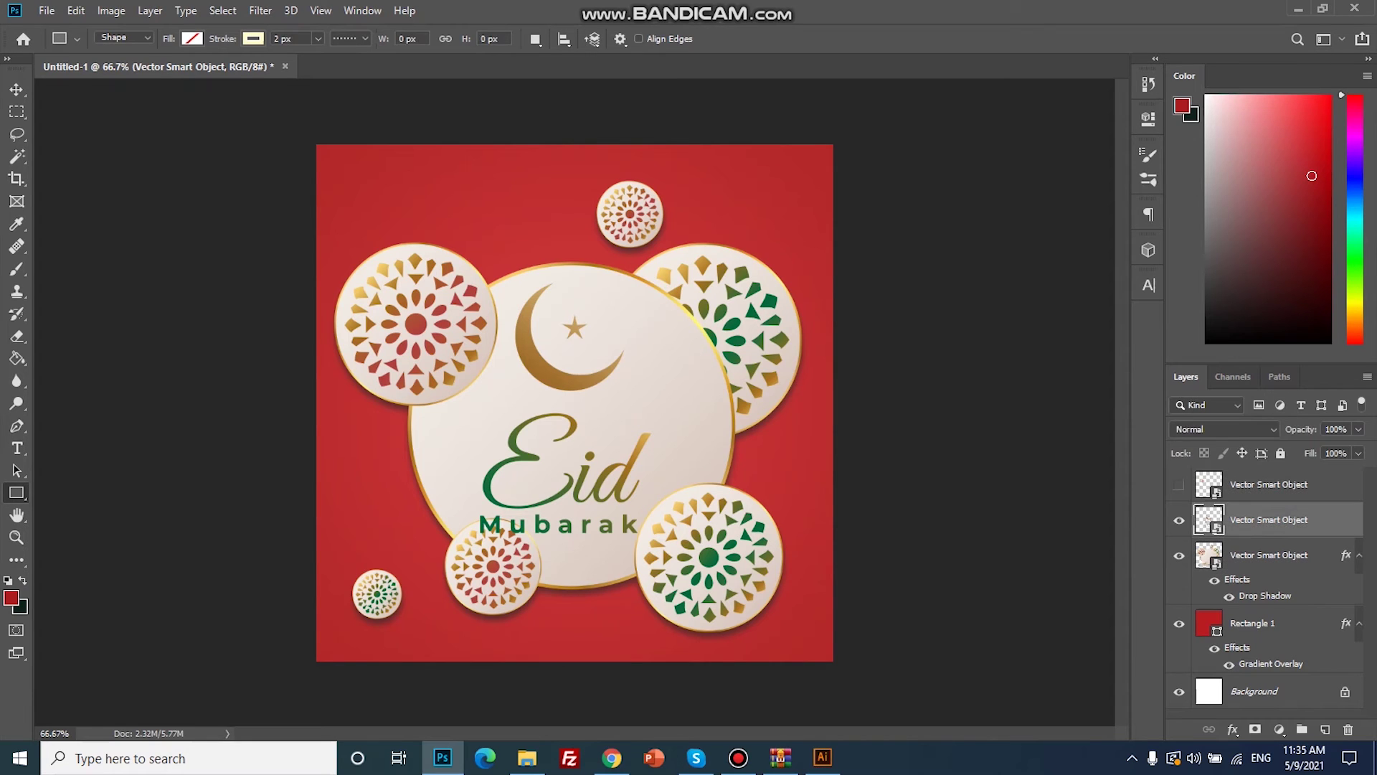
key(ctrl+t)
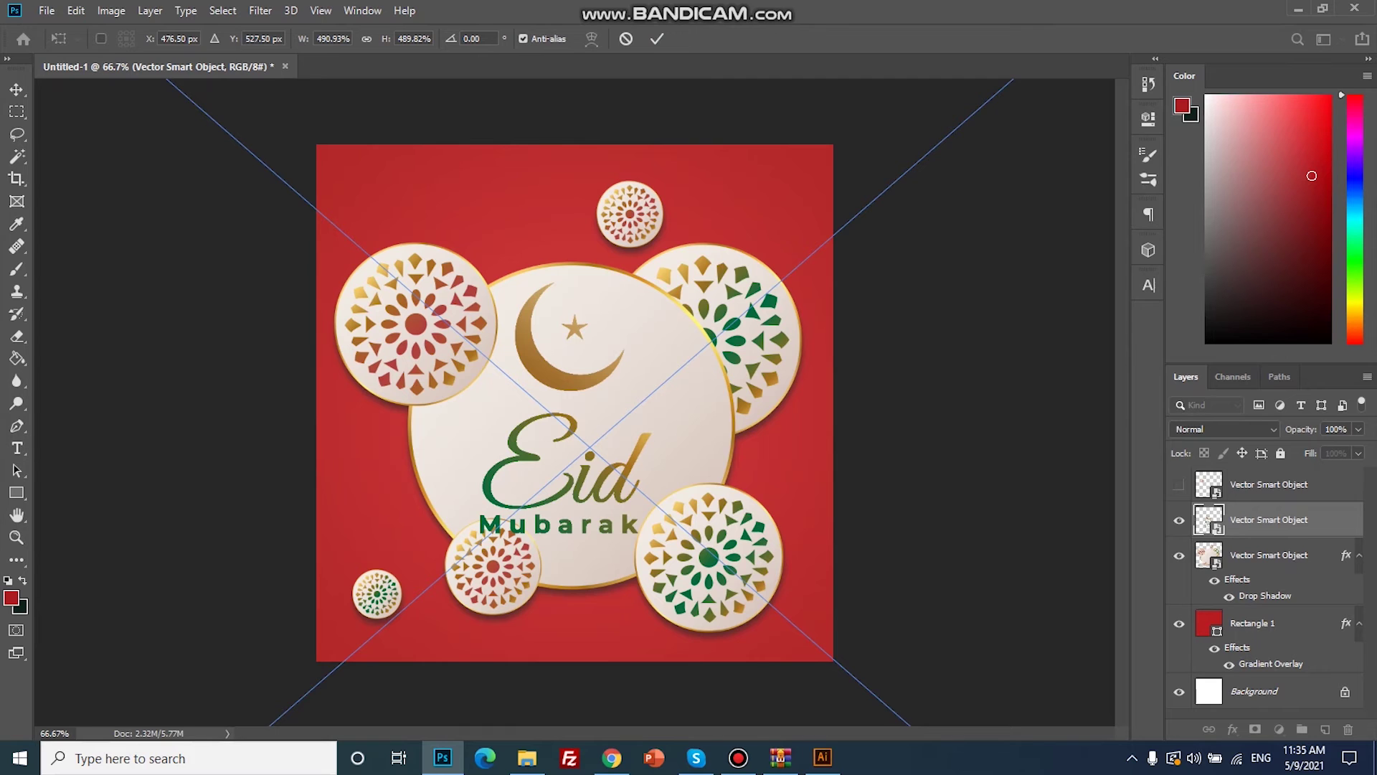
key(ctrl+minus)
key(ctrl+minus)
drag(938, 424, 859, 422)
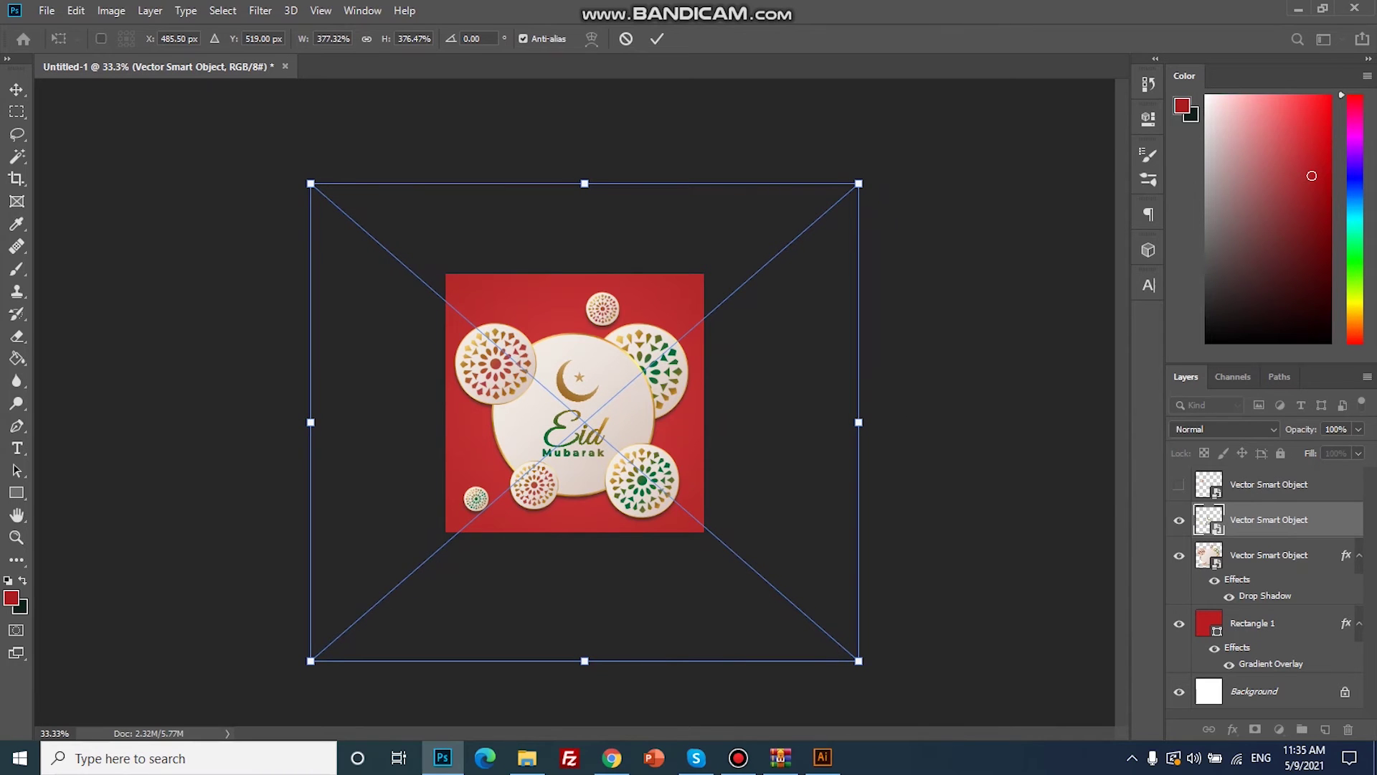
click(657, 39)
key(ctrl+plus)
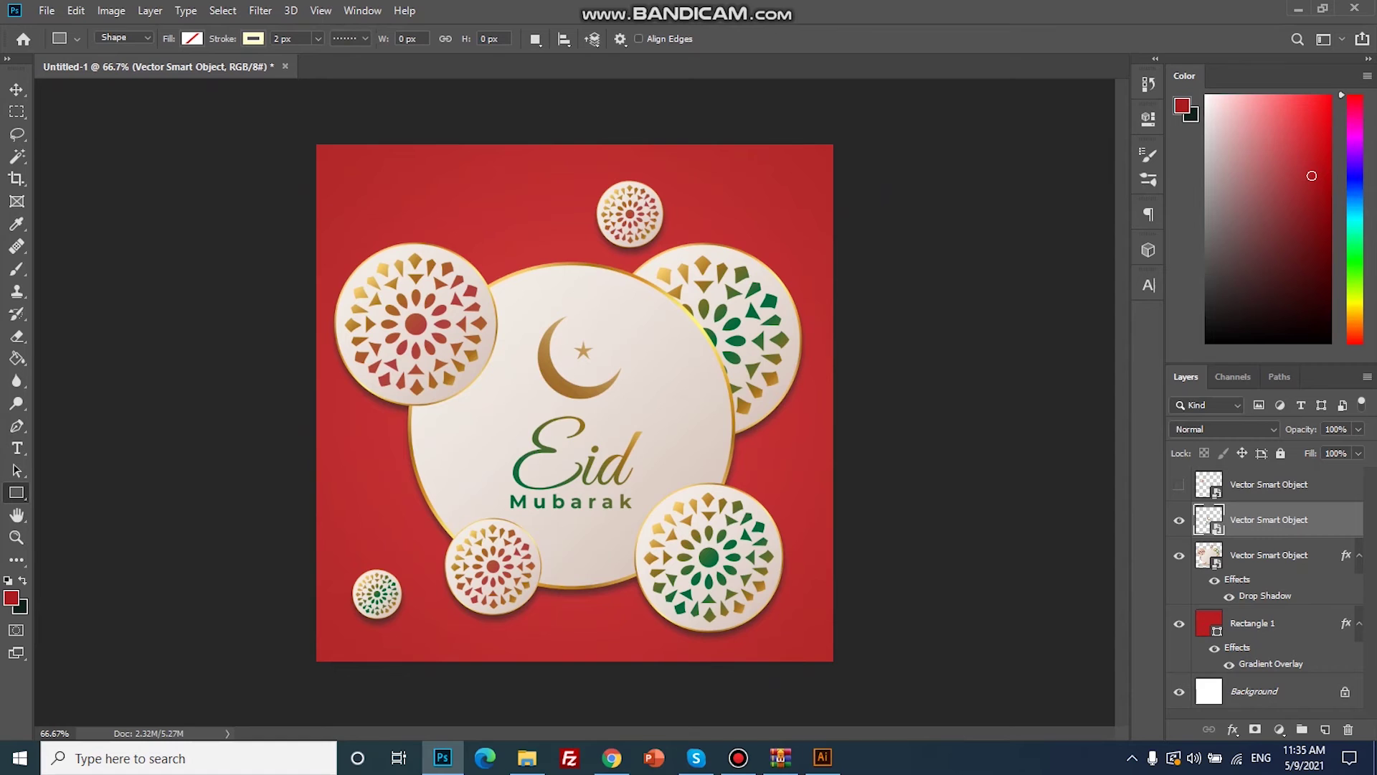
Step: Drag the Final-logo image from File Explorer onto the card
key(v)
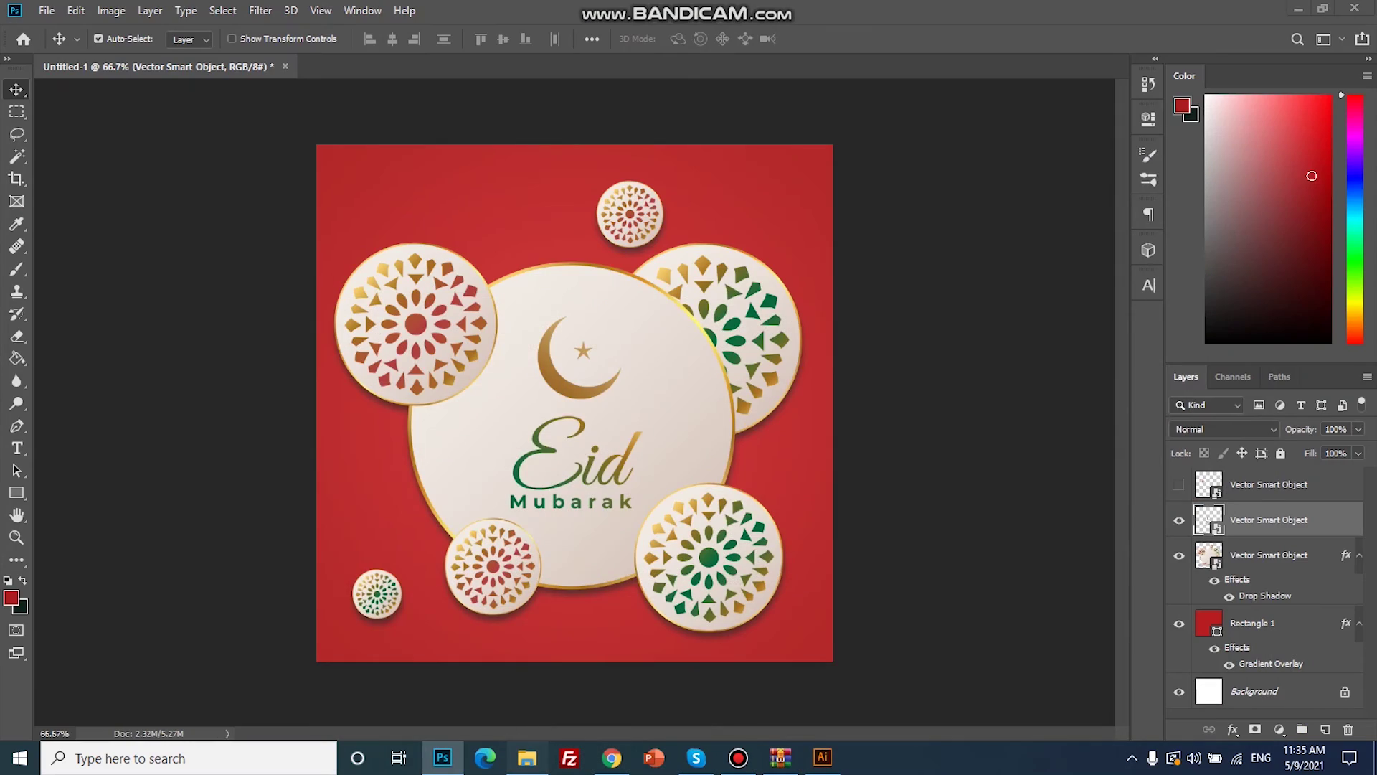
click(527, 758)
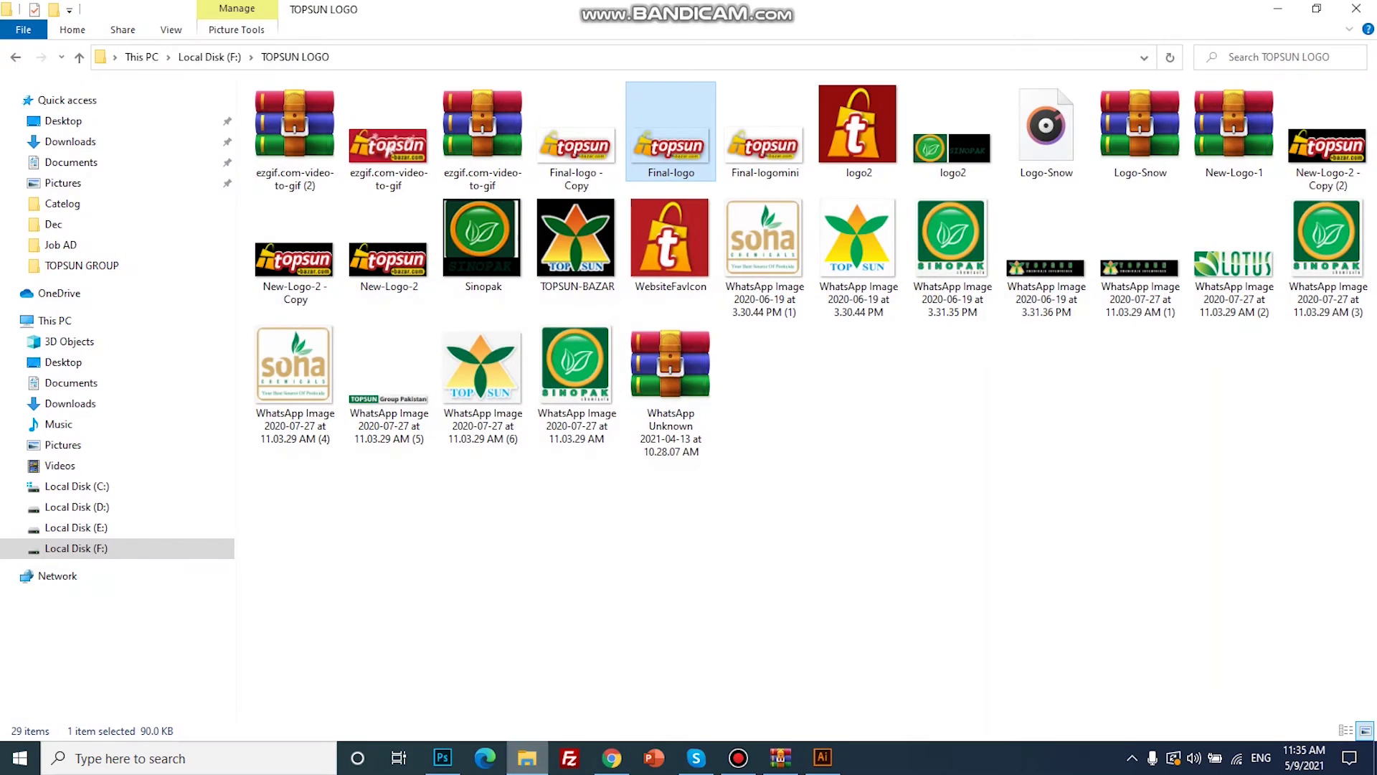
mouse_move(671, 133)
mouse_down()
mouse_move(593, 624)
mouse_move(575, 403)
mouse_up()
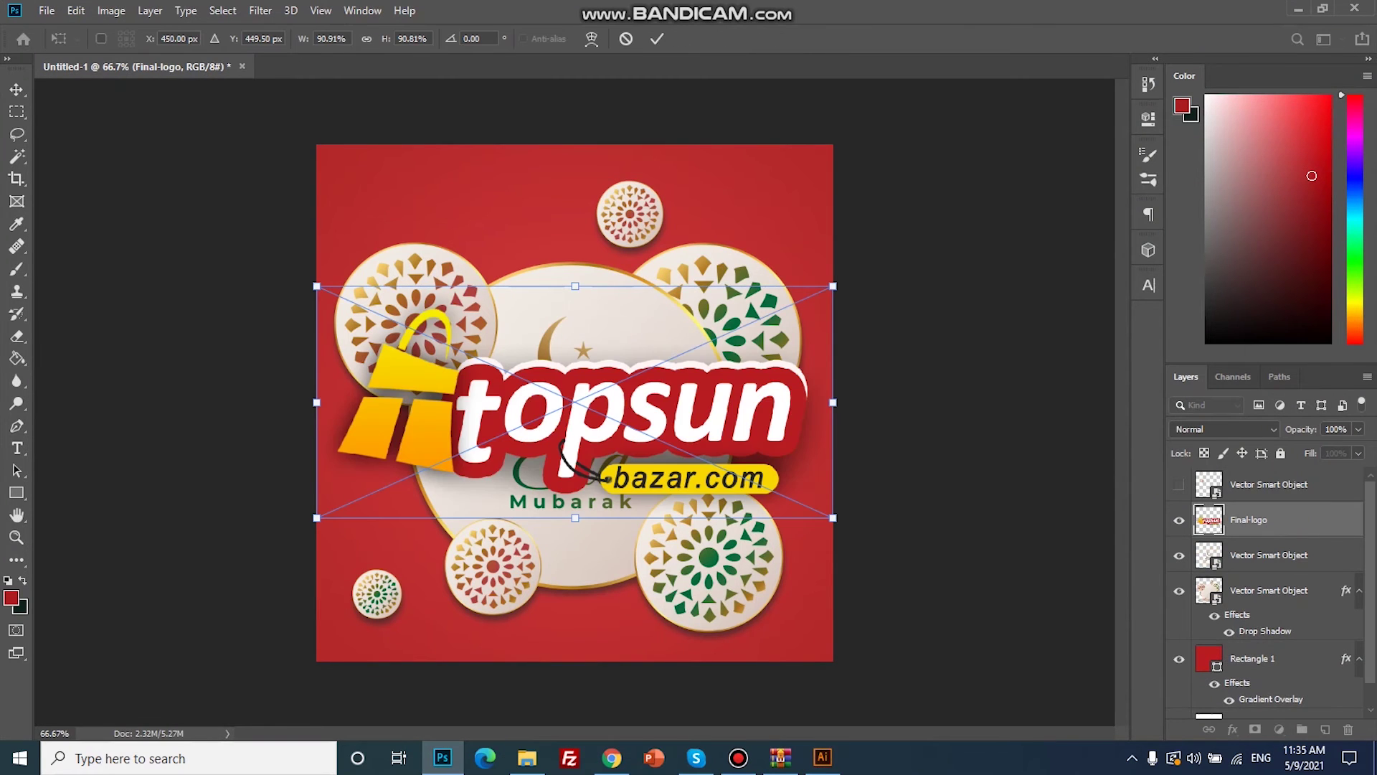
Step: Scale the placed Final-logo down, commit it, and settle it at the card's top-left
drag(832, 517, 484, 352)
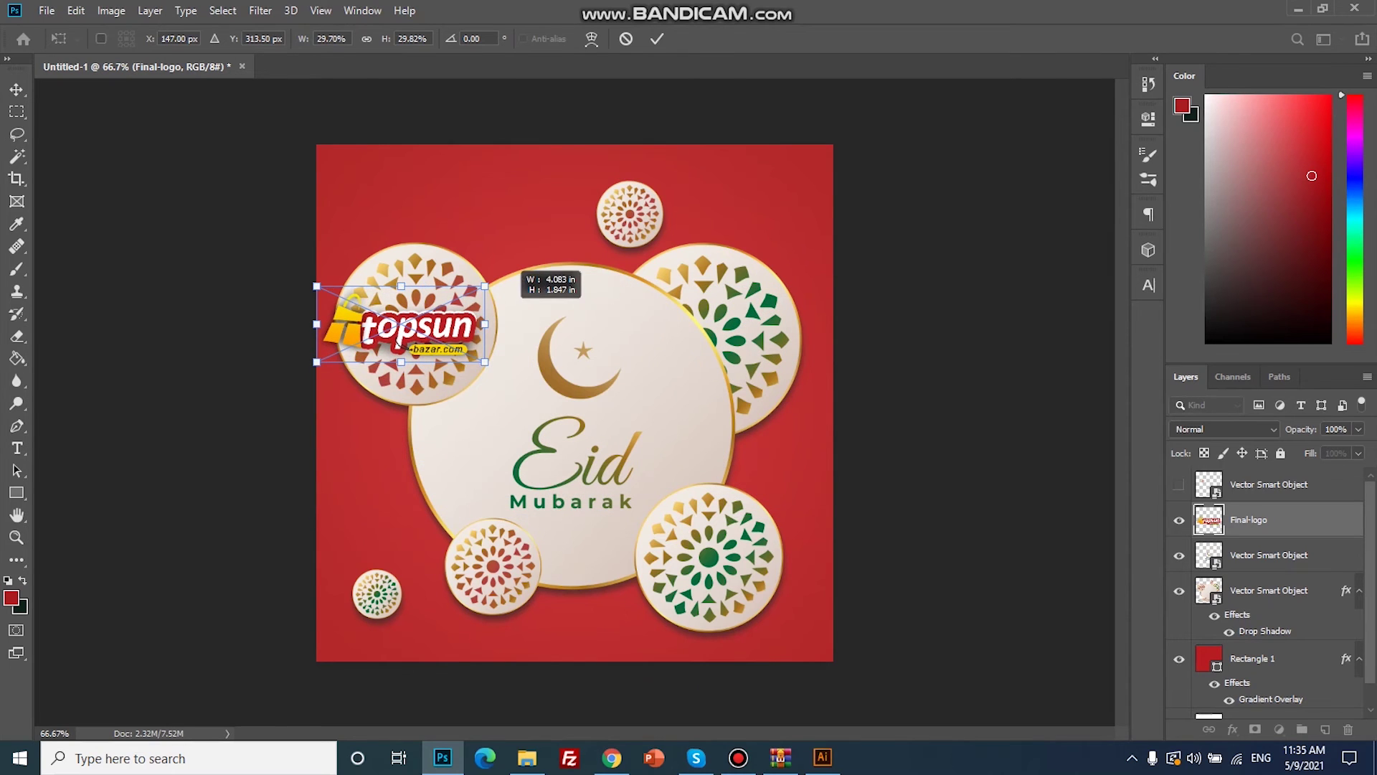
drag(406, 320, 436, 206)
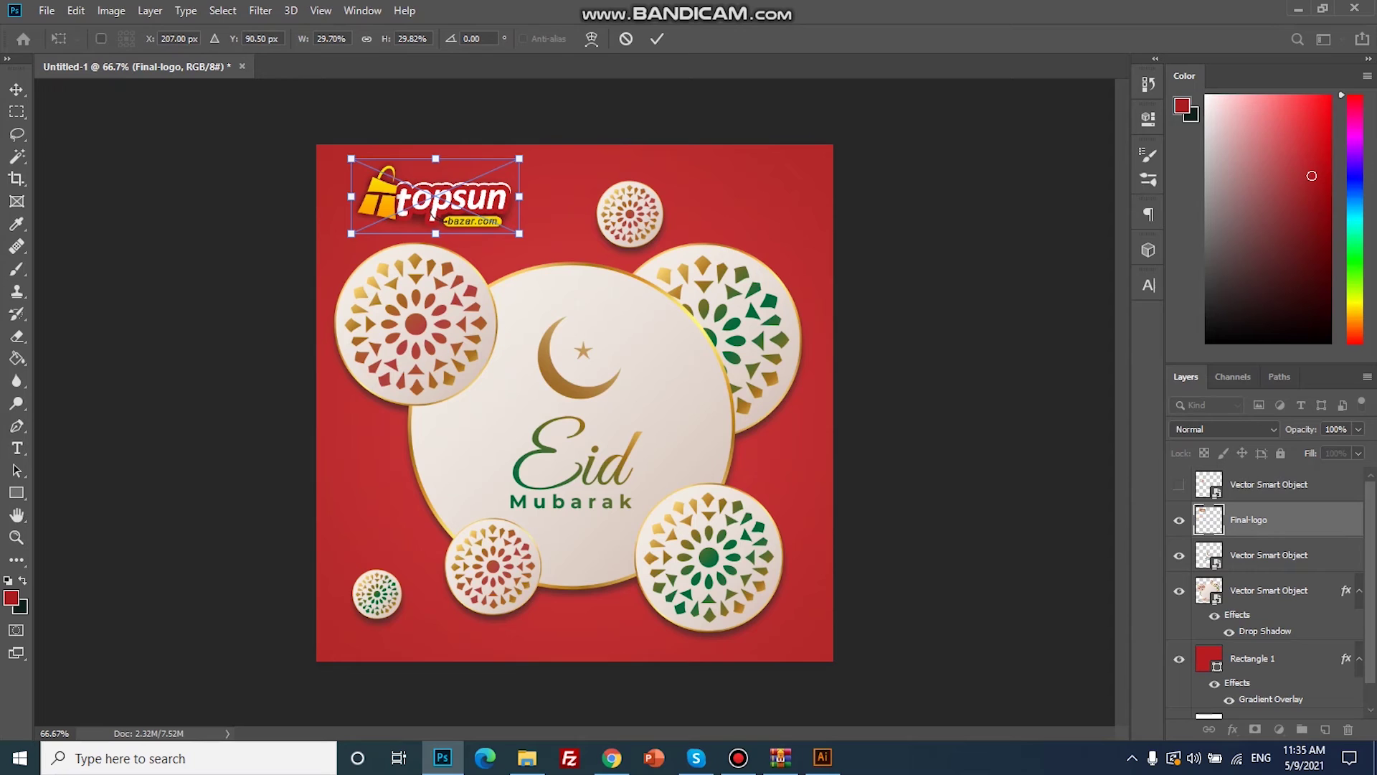
key(Return)
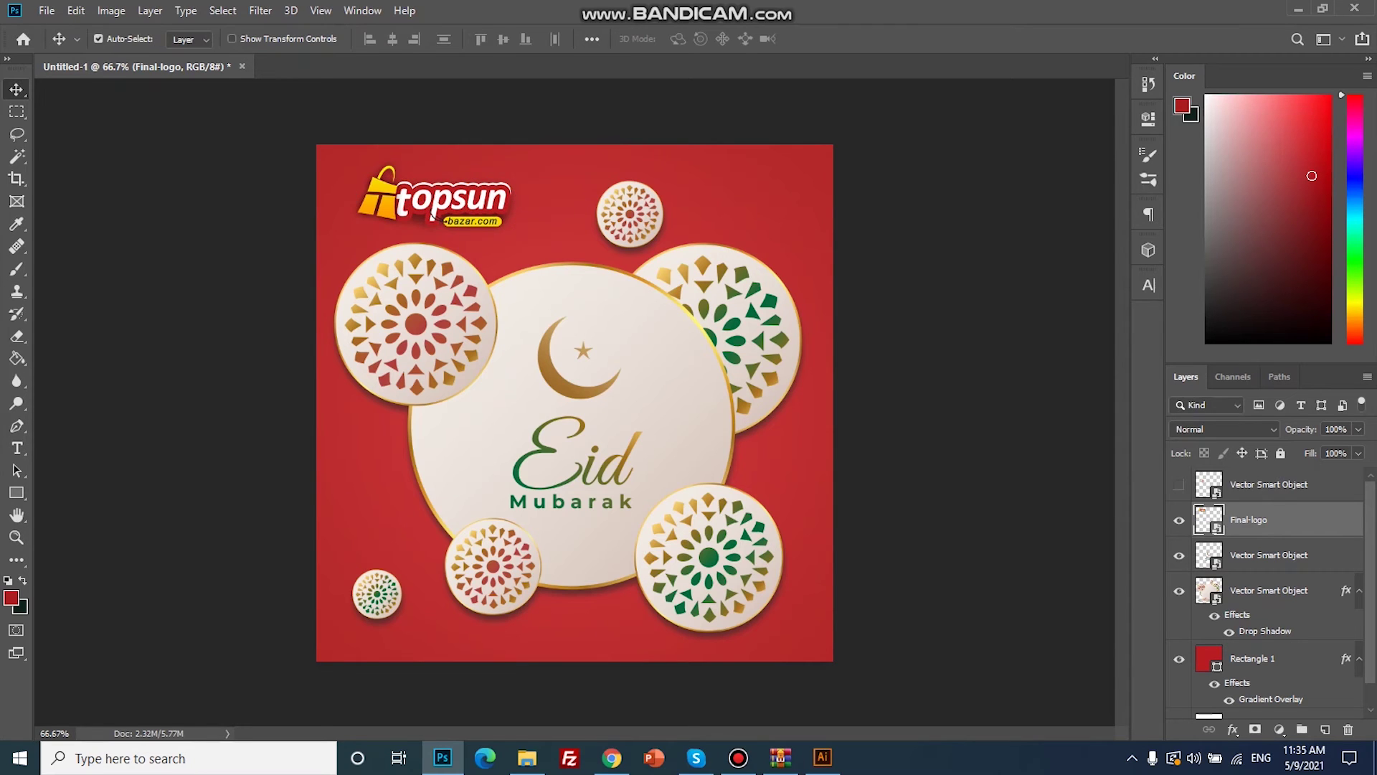
drag(432, 216, 556, 353)
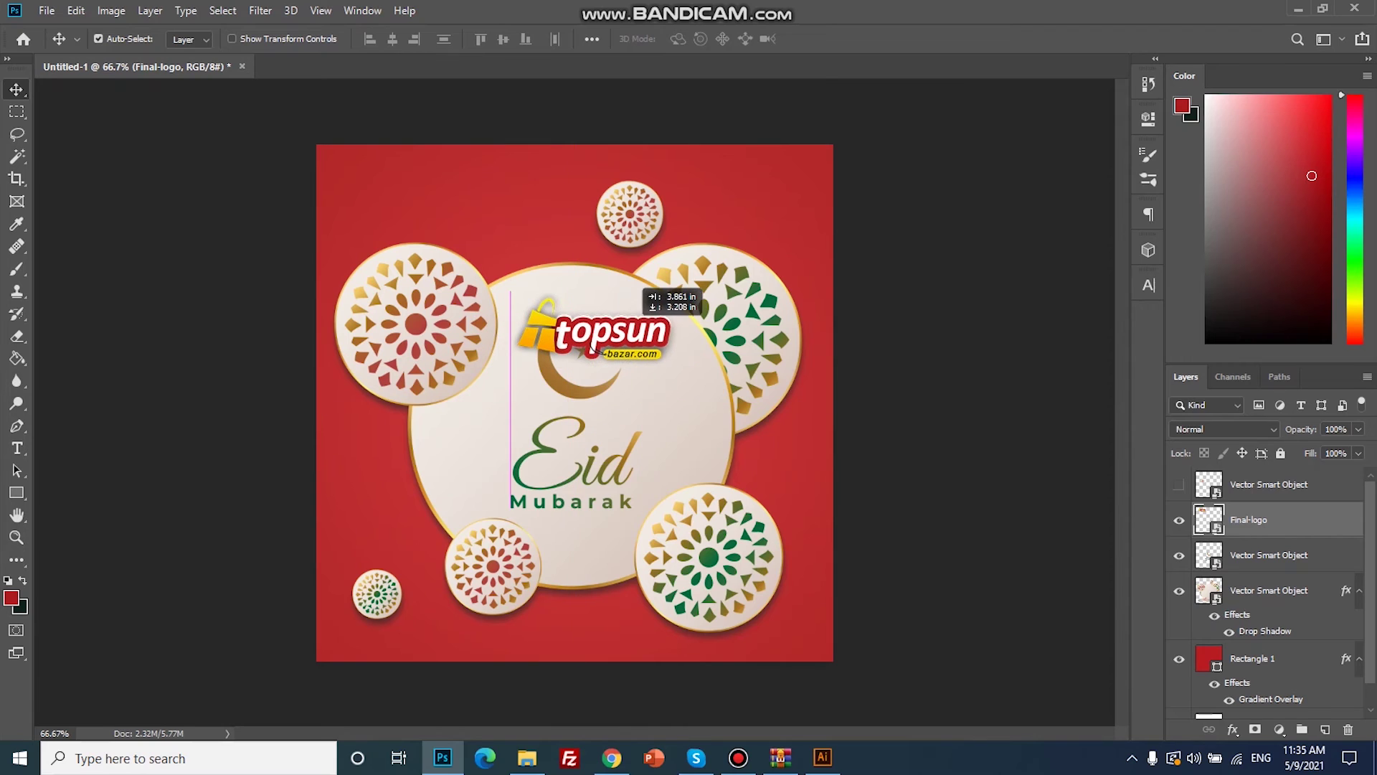
drag(556, 353, 572, 528)
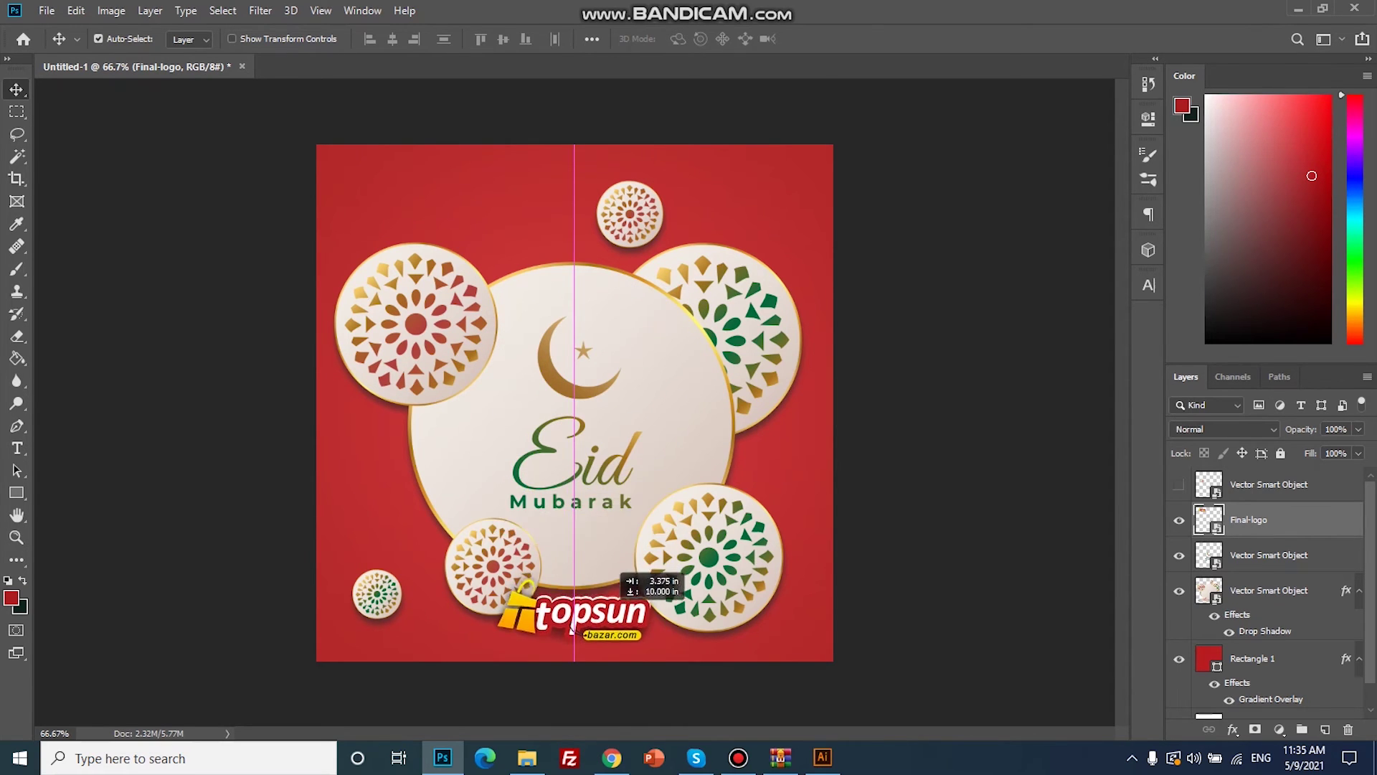
drag(572, 528, 508, 238)
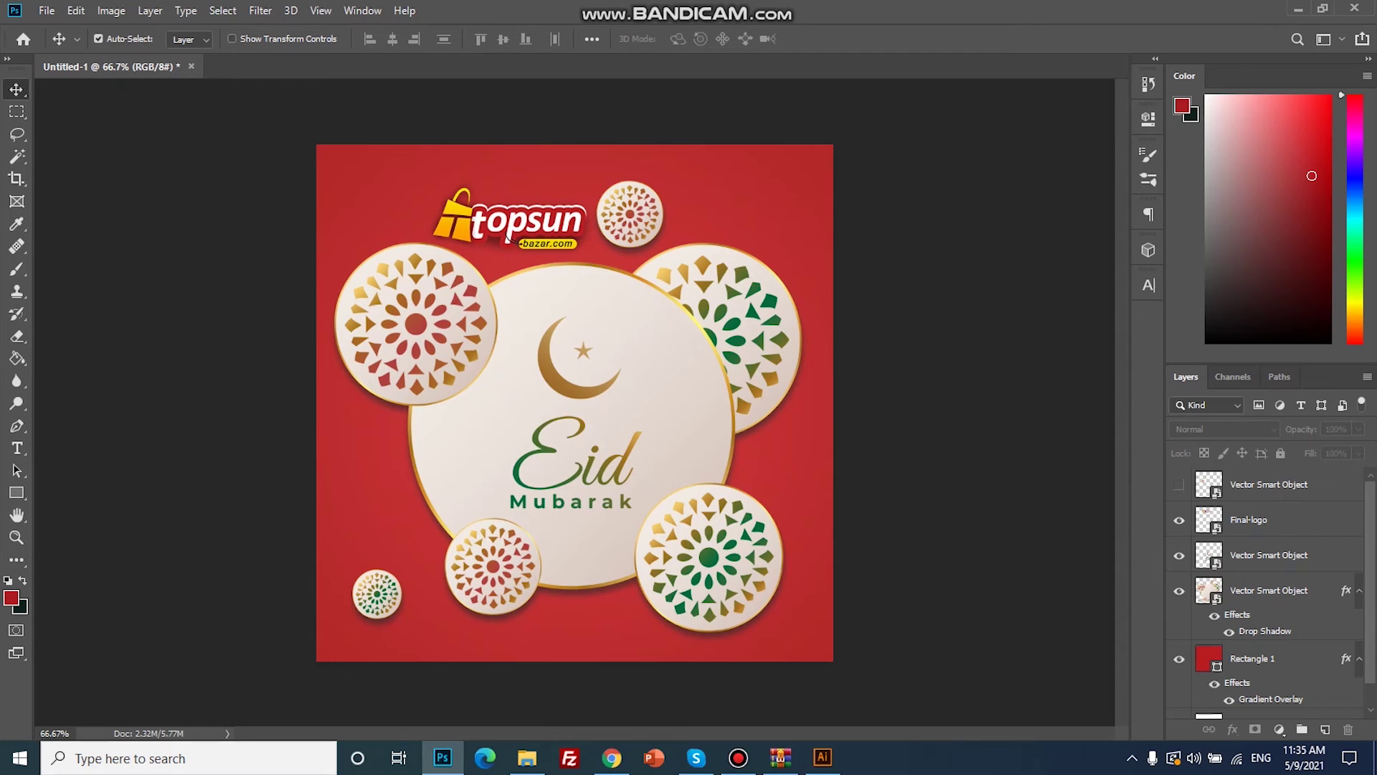
Step: Shrink the crescent and Eid Mubarak text further and shift them right and down
click(738, 758)
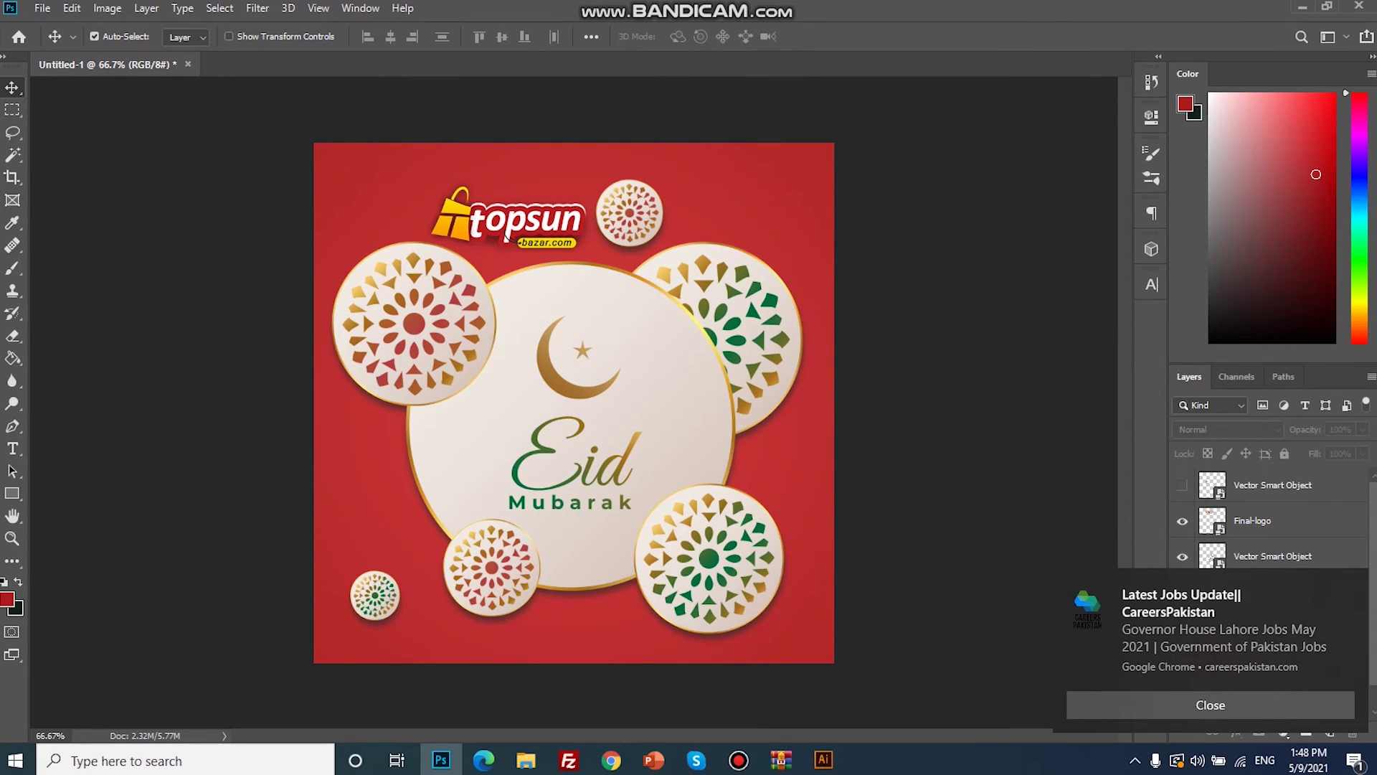
click(506, 236)
key(ctrl+t)
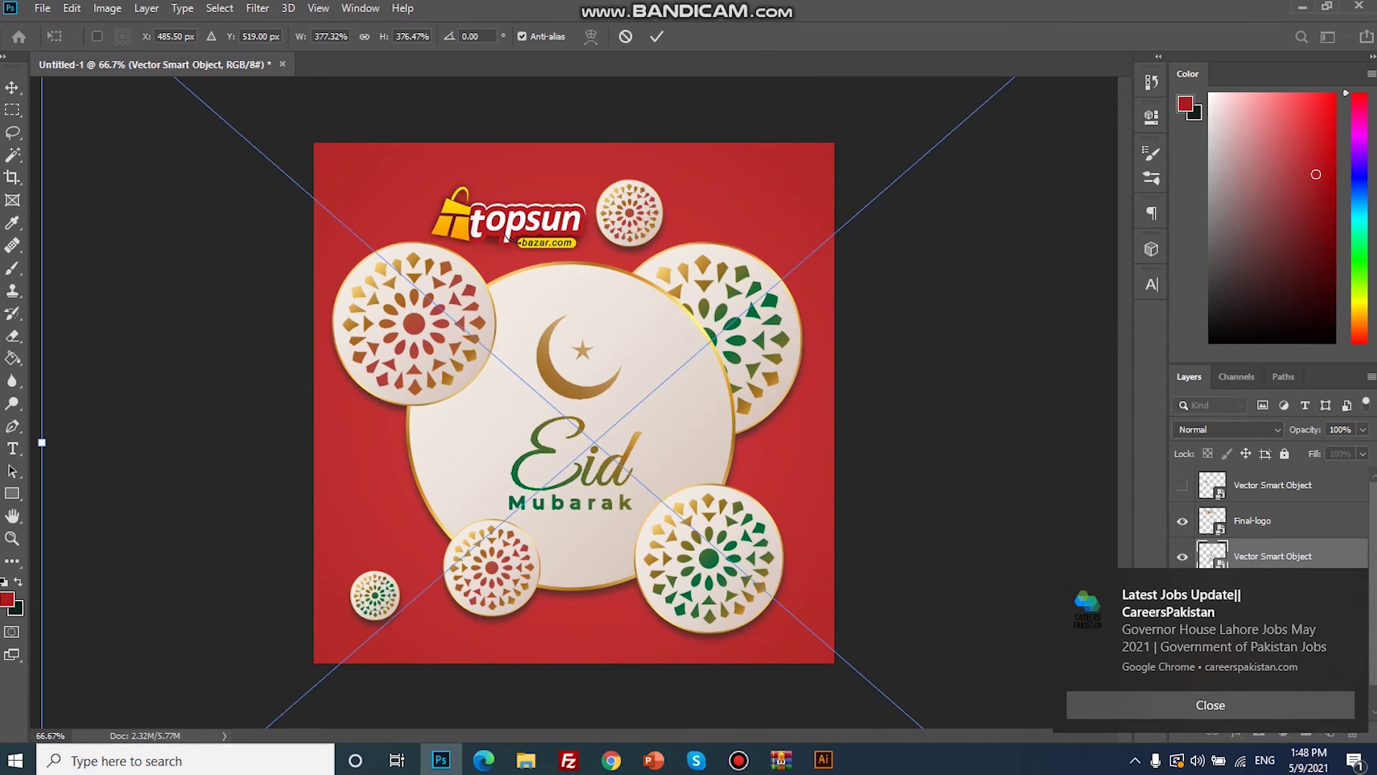
key(ctrl+minus)
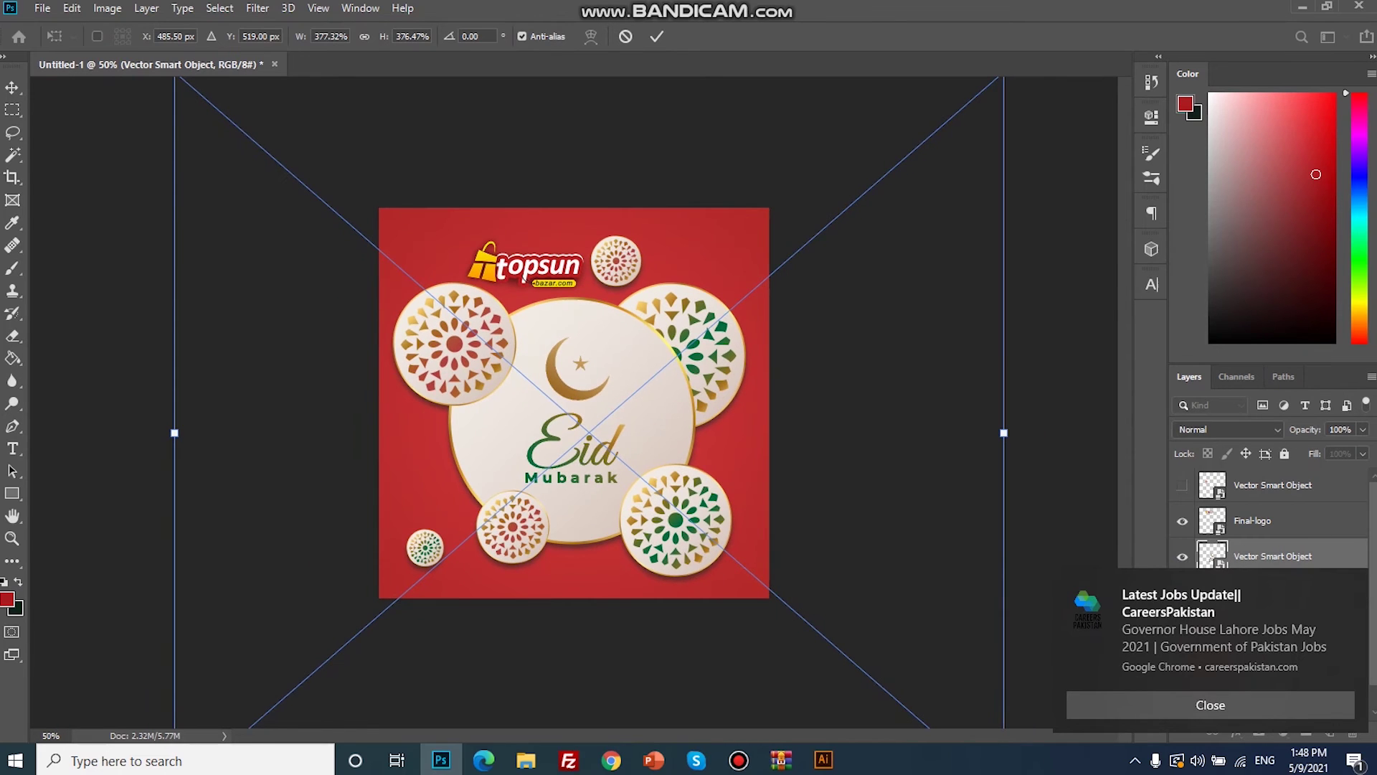
drag(1003, 432, 795, 315)
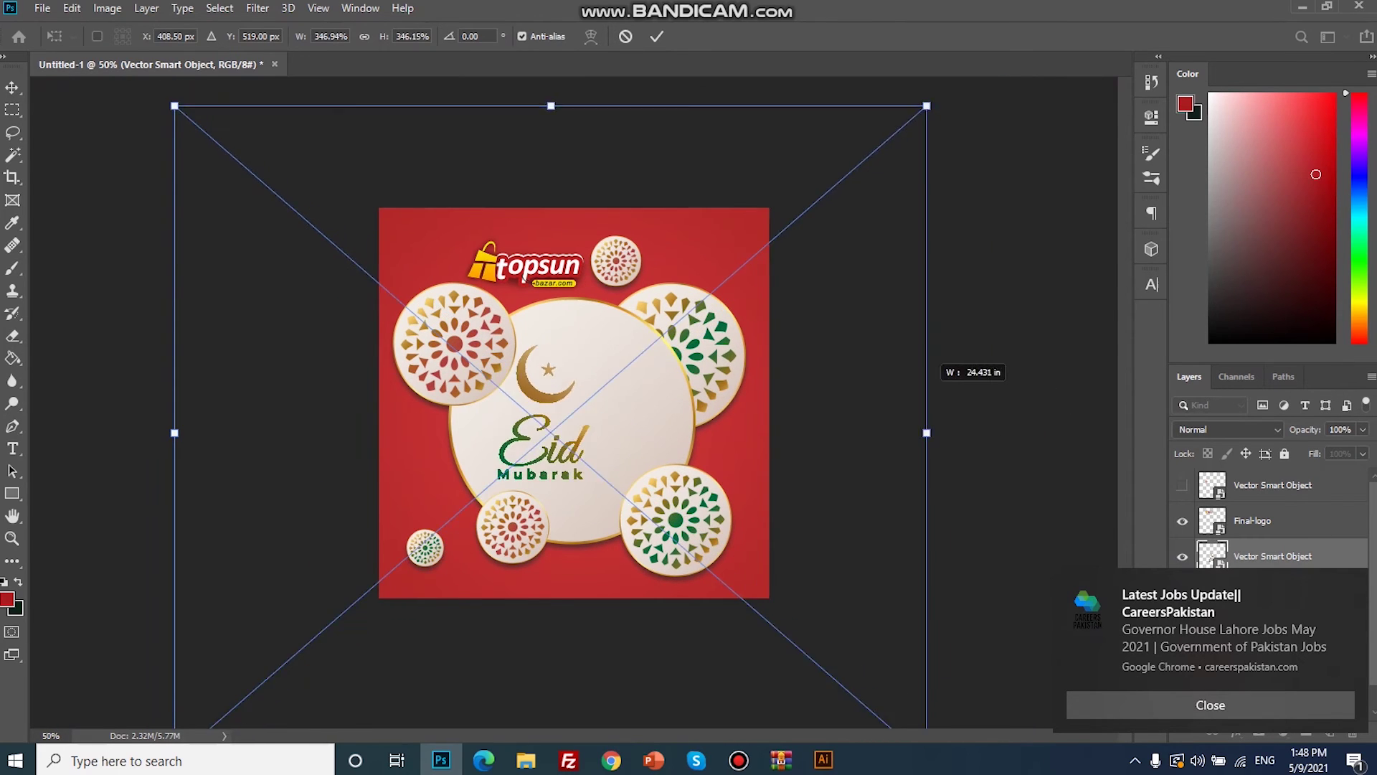
drag(667, 373, 772, 381)
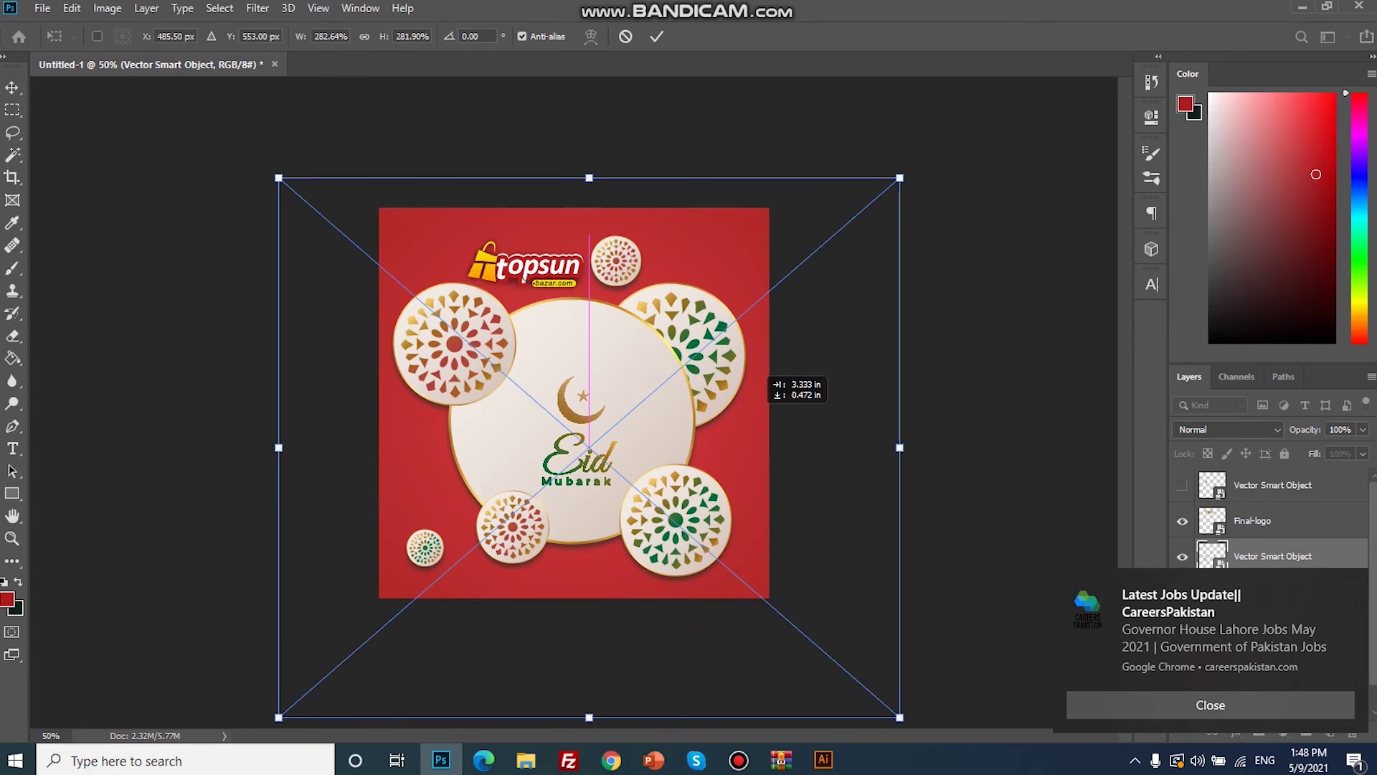
click(656, 36)
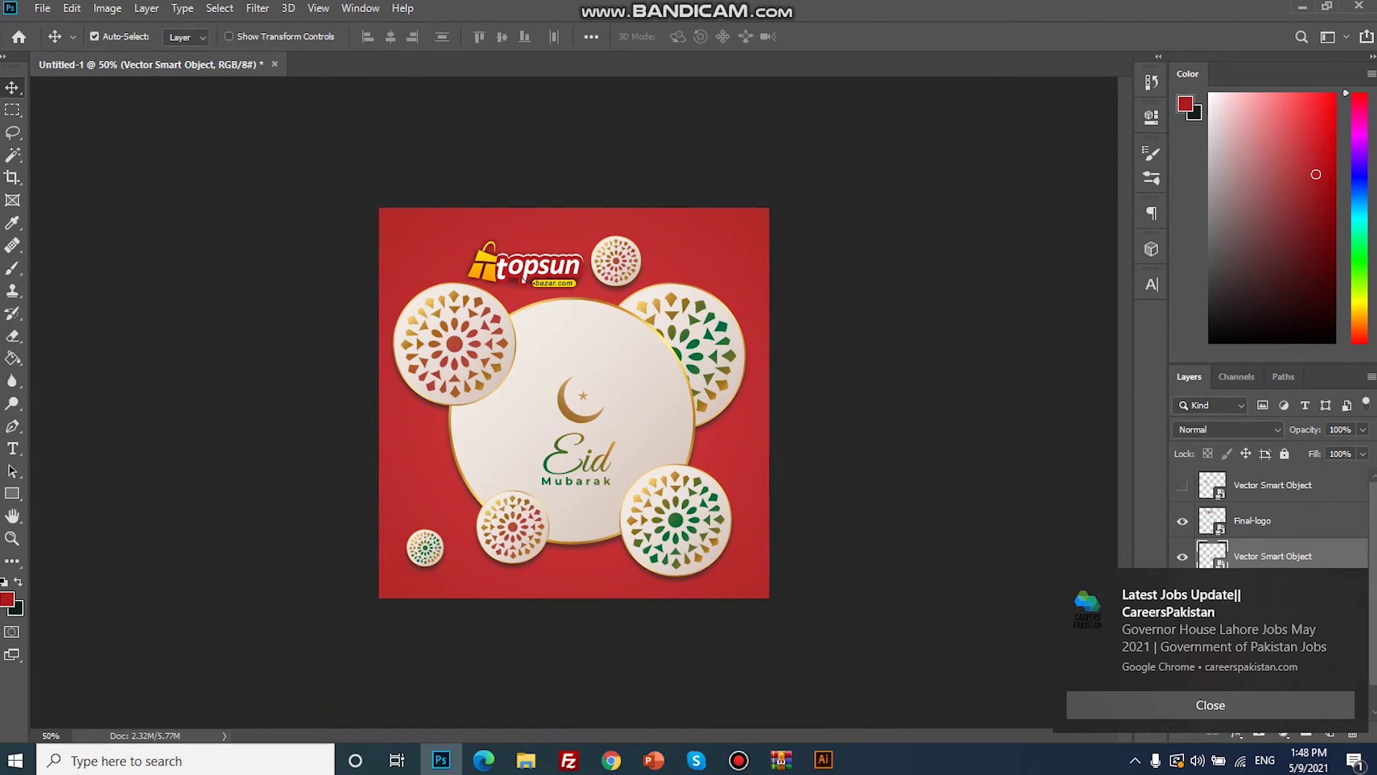
Step: Move the topsun logo into the central circle just above the moon
drag(523, 278, 577, 362)
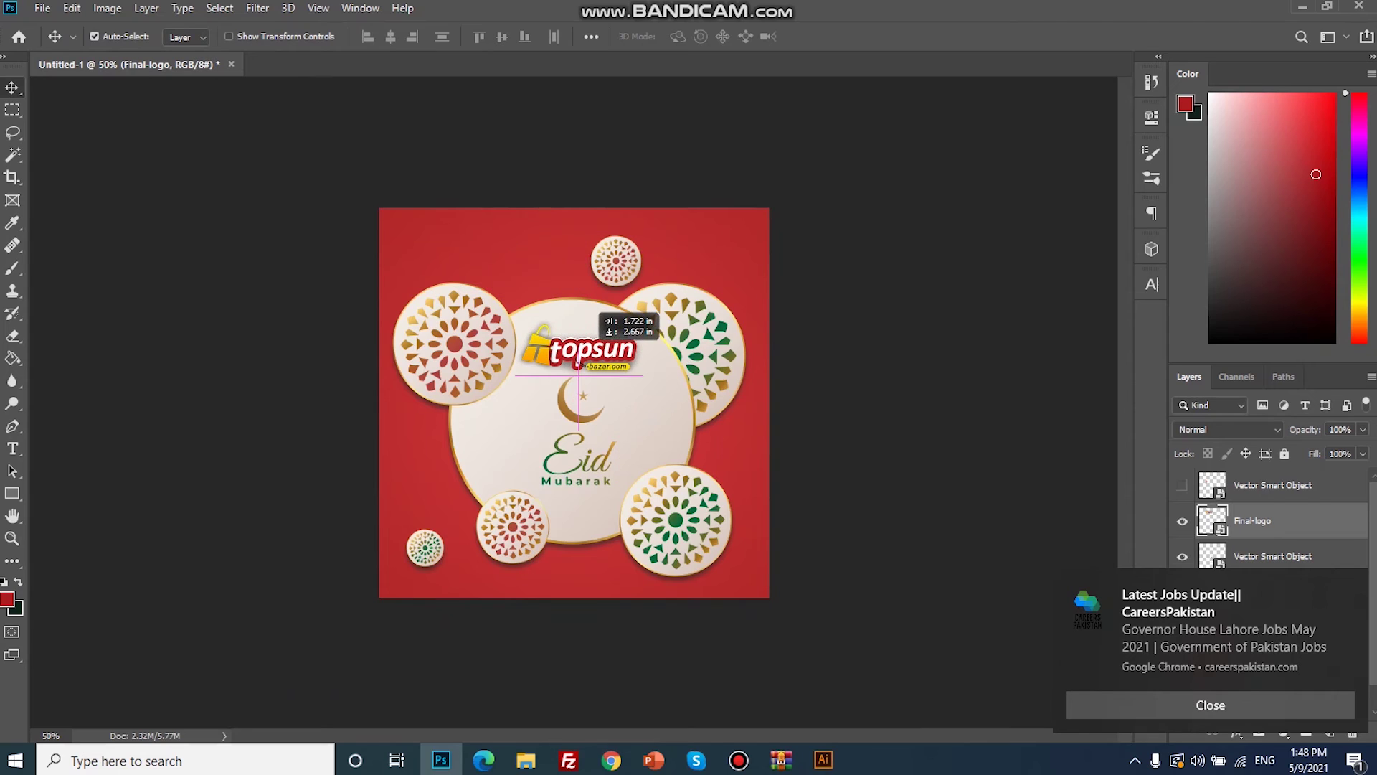
key(alt+bracketleft)
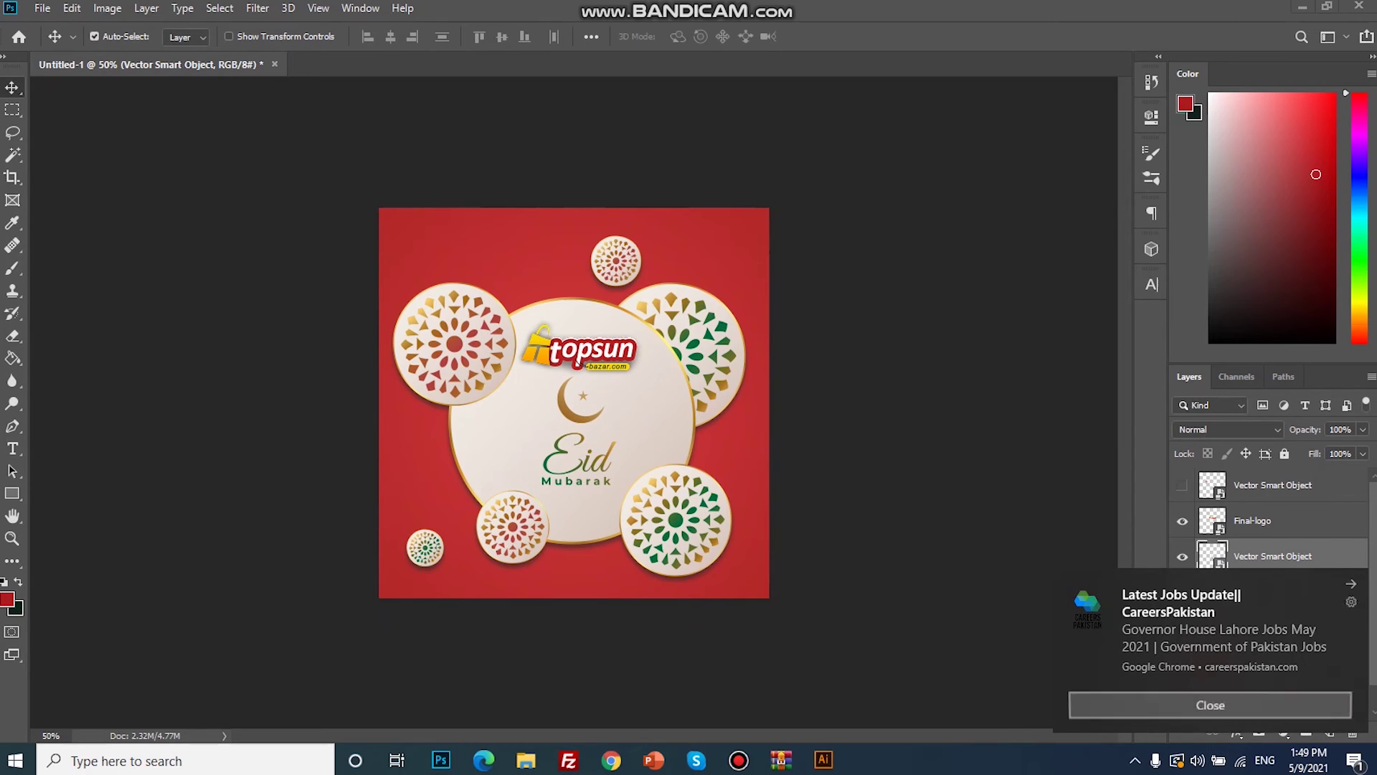
click(1210, 705)
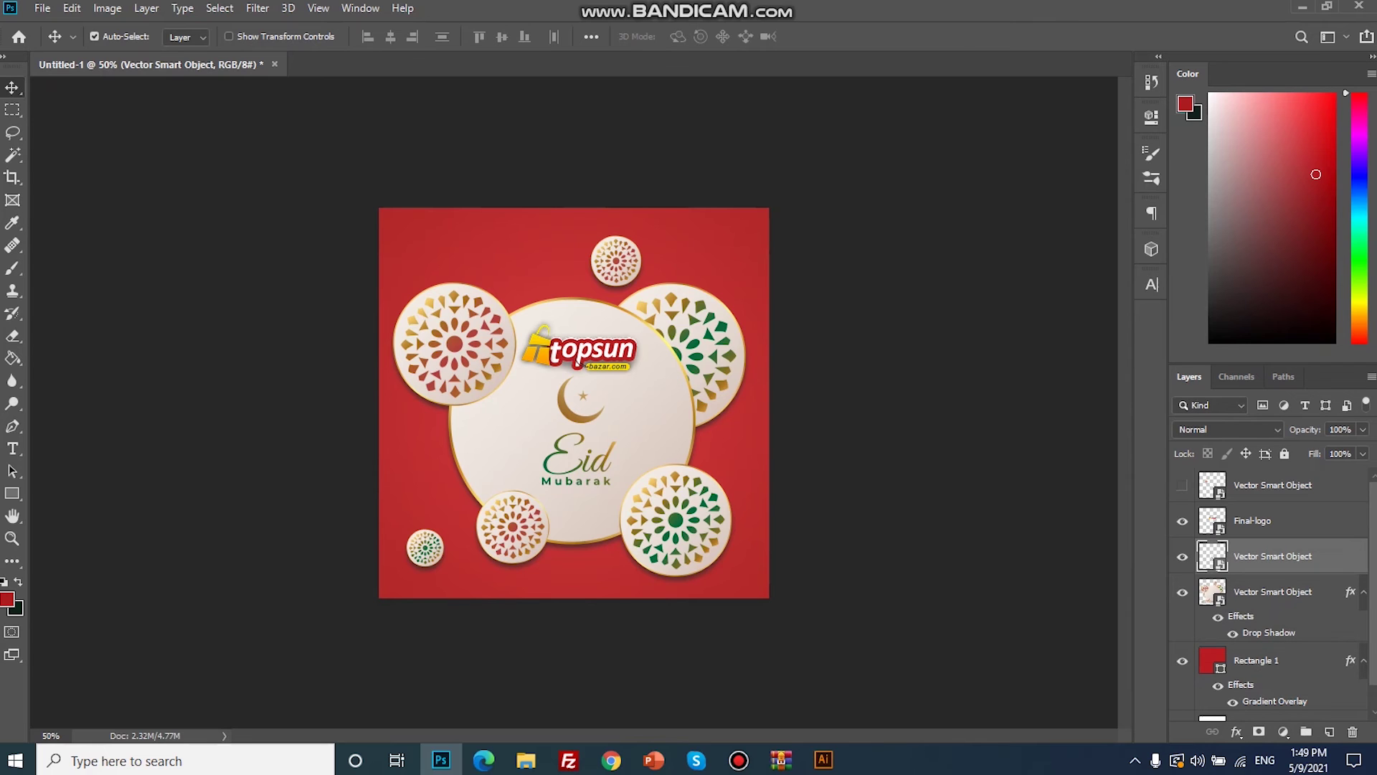
Step: Add a #f9d200 yellow drop shadow to the crescent and Eid Mubarak layer
double_click(1327, 556)
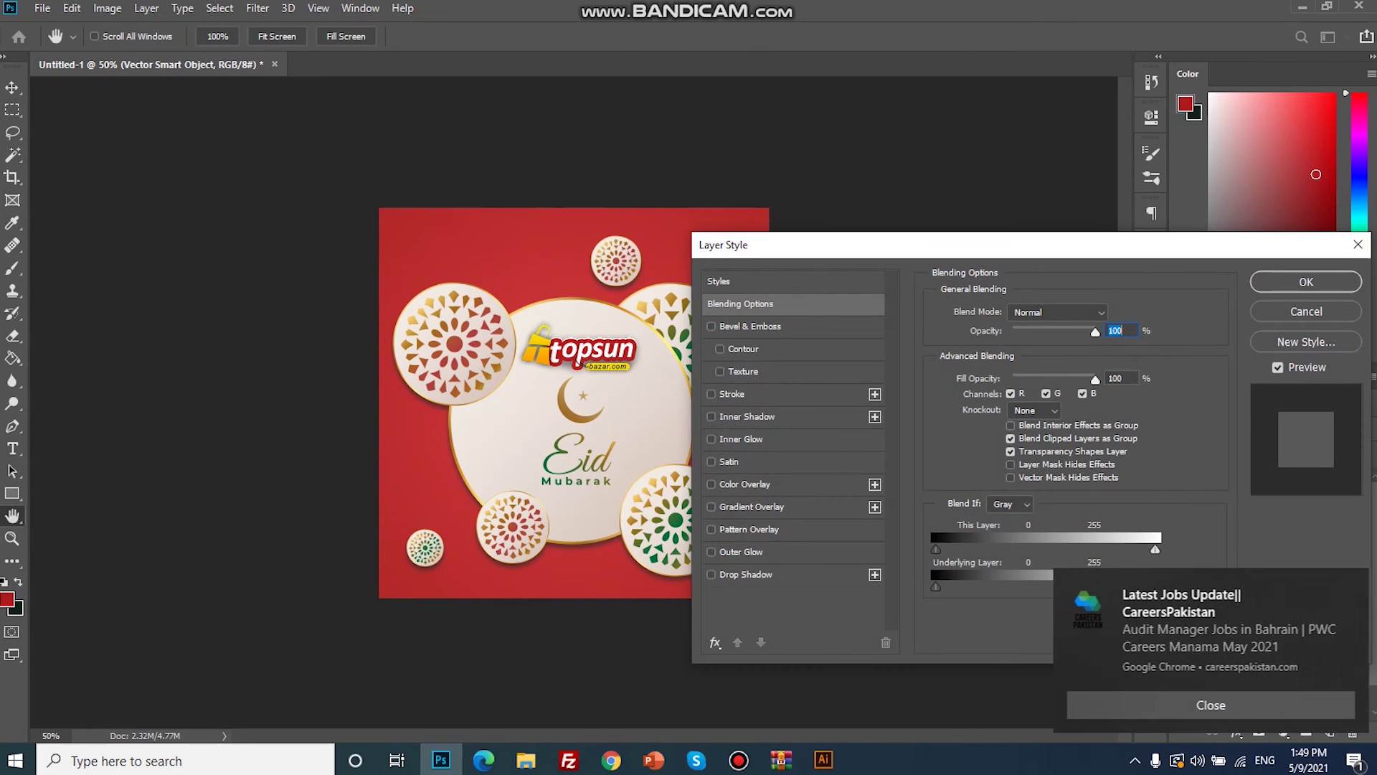
click(746, 574)
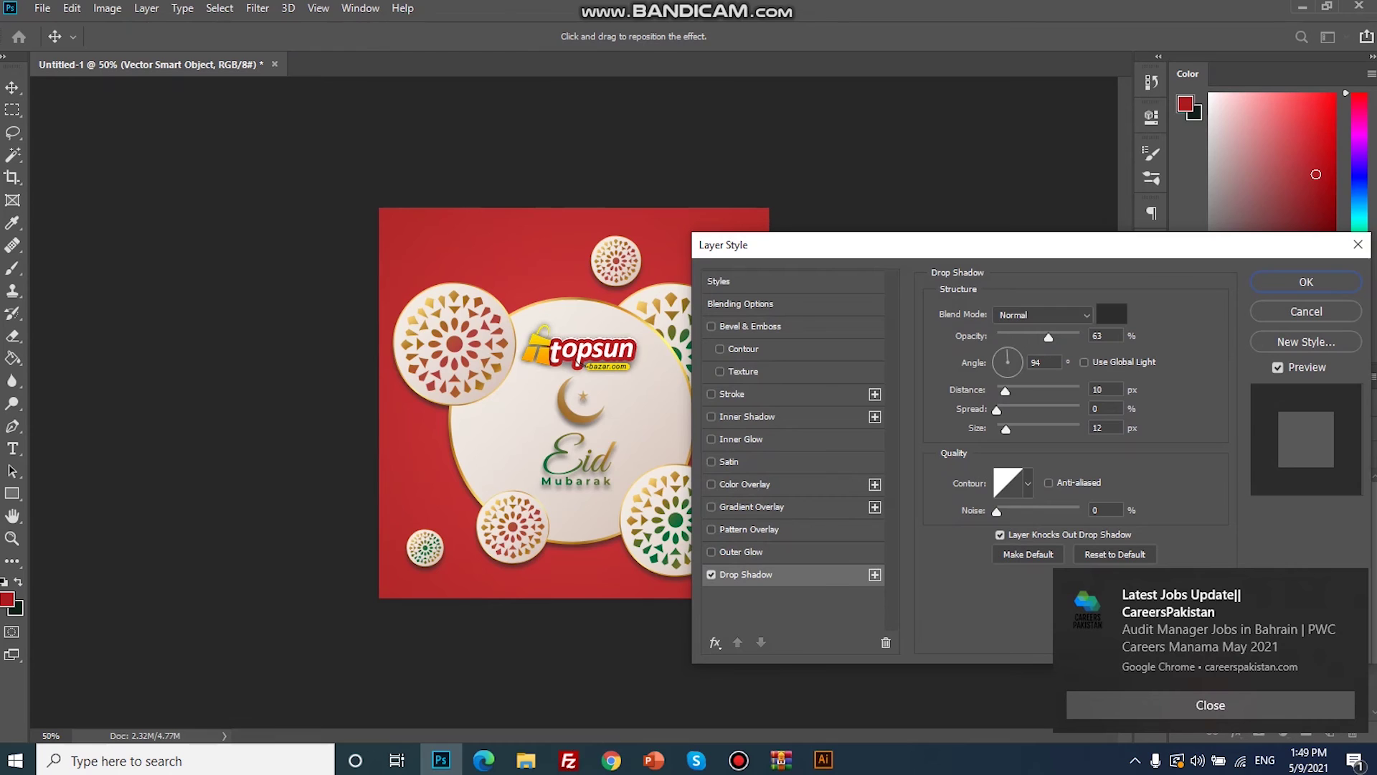
click(1112, 313)
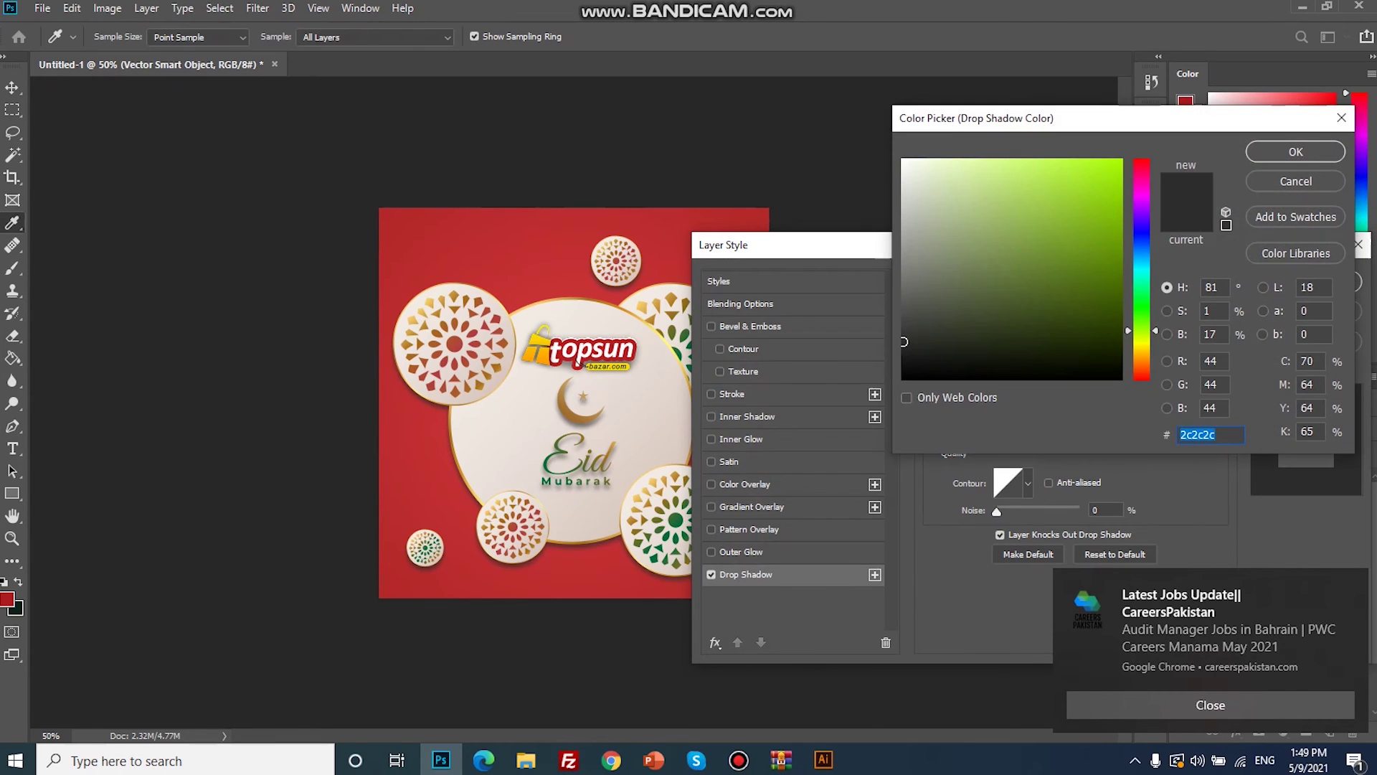
text(c23033)
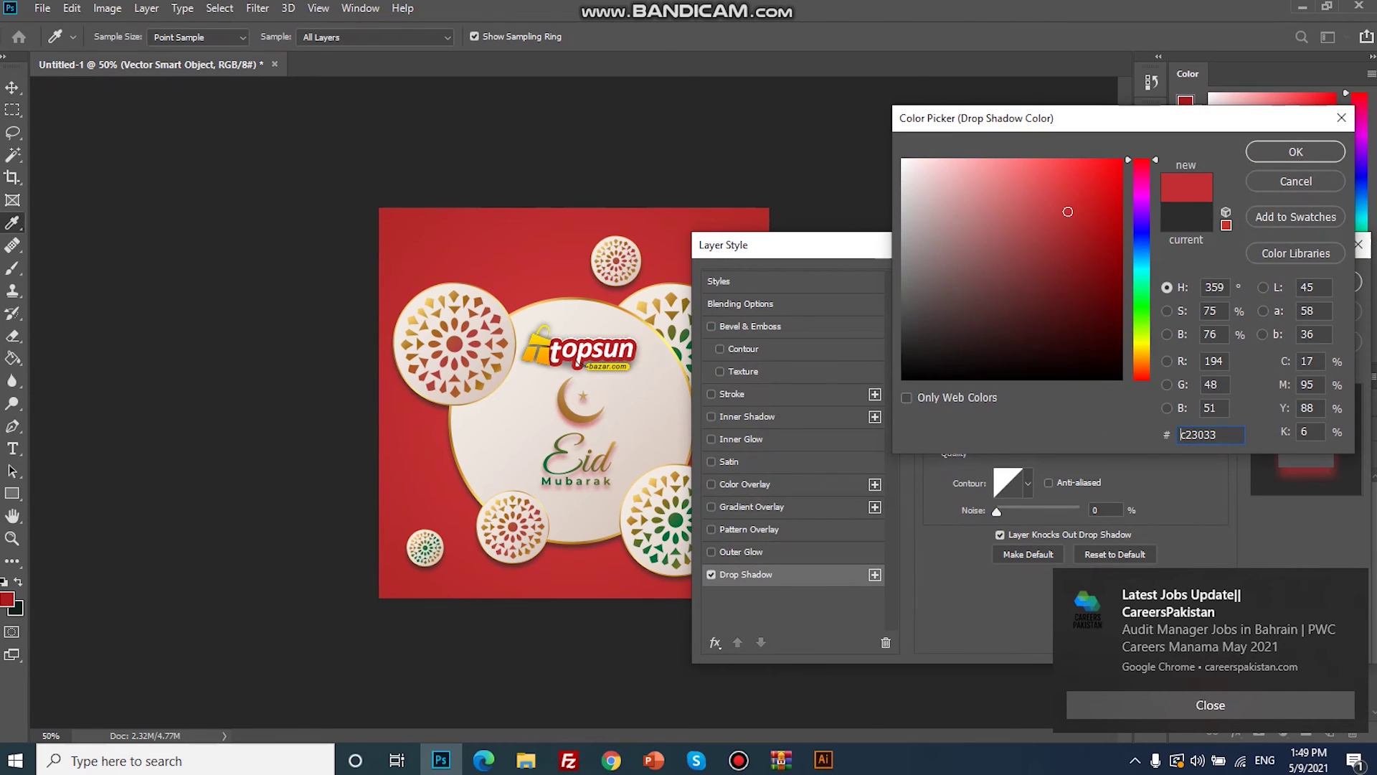
text(f9d200)
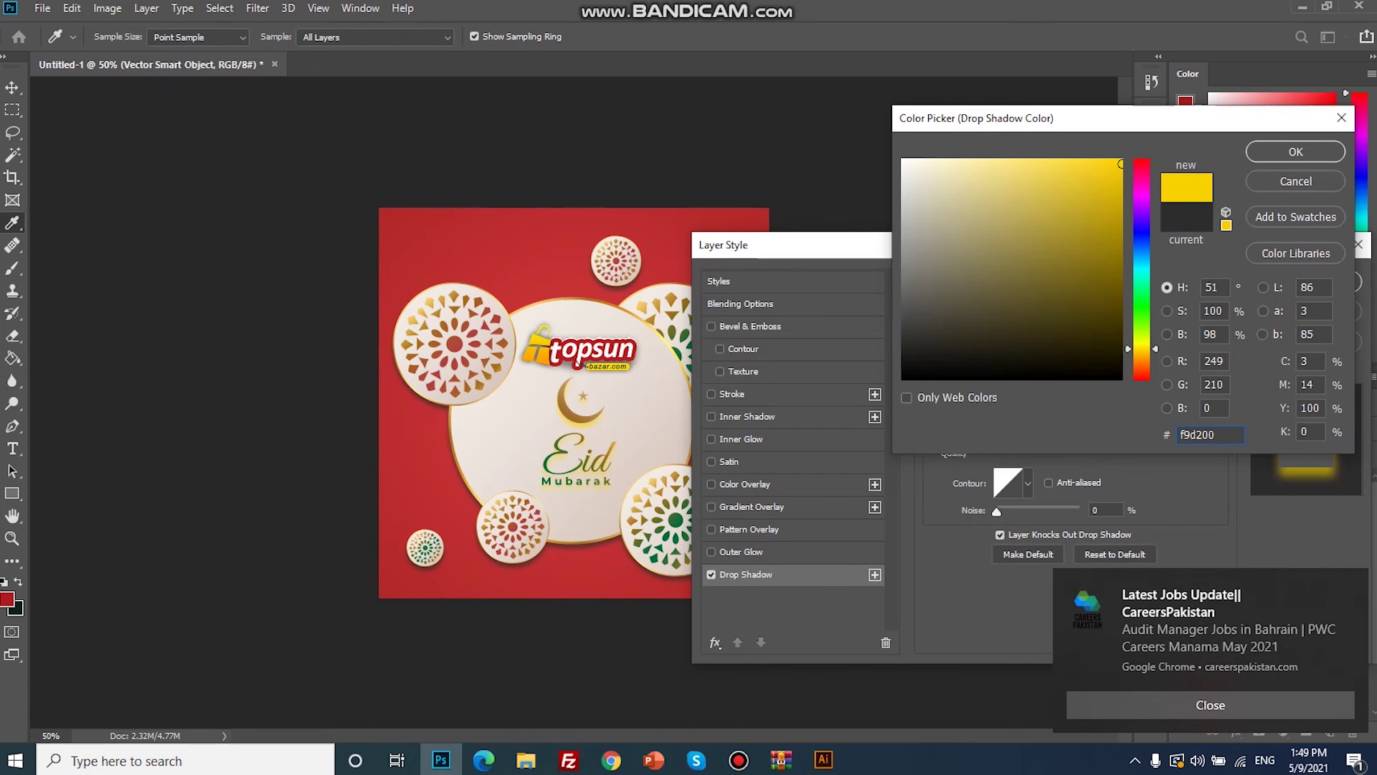
click(1295, 152)
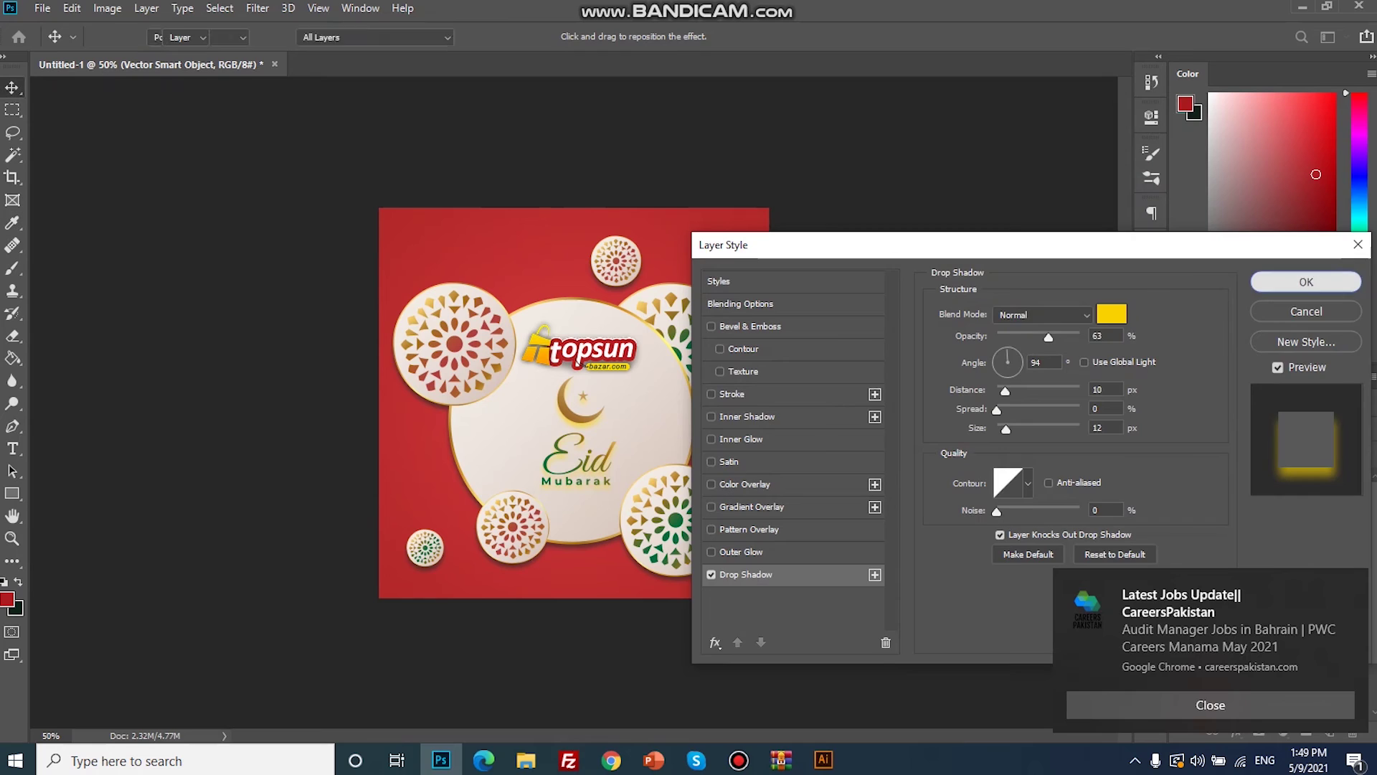
click(1306, 282)
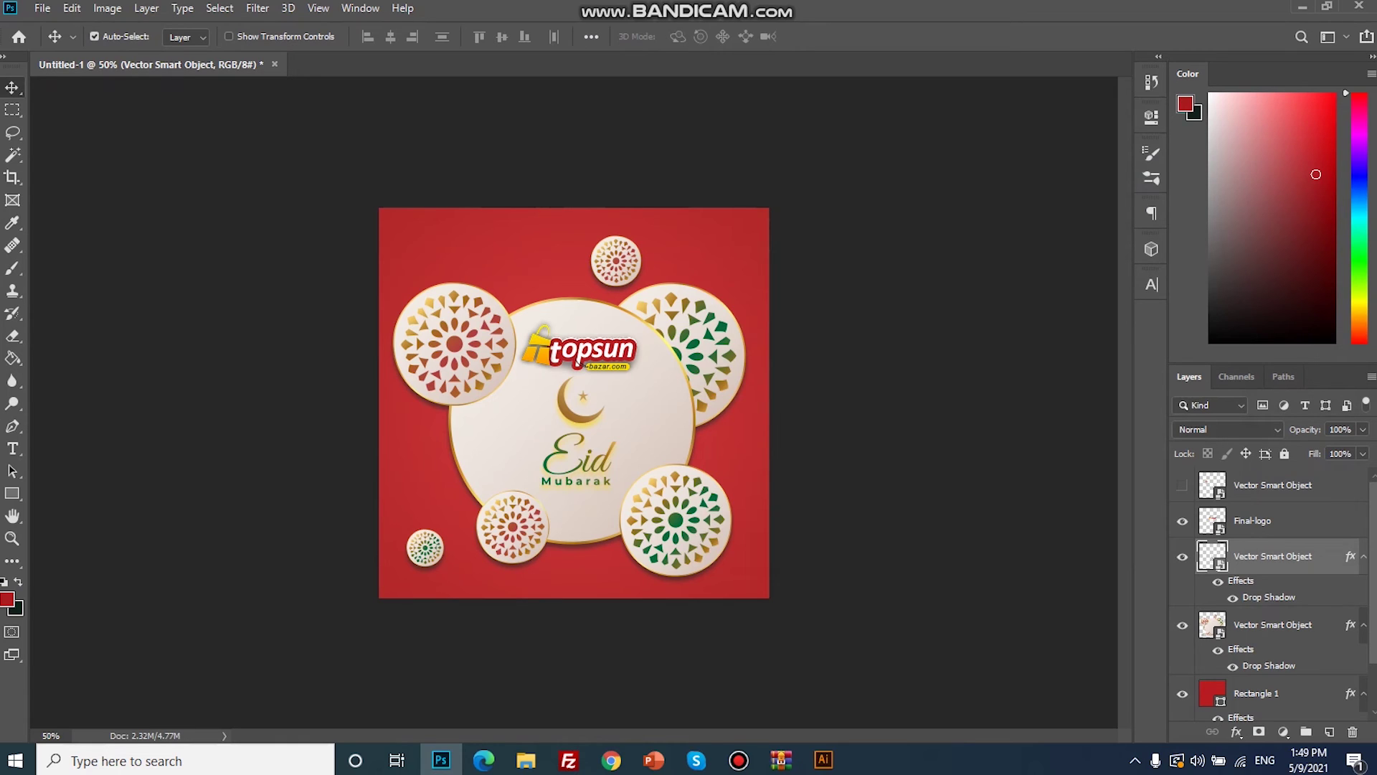
Step: Draw an inset rectangle frame over the card with no fill and a thin solid cream outline
key(ctrl+plus)
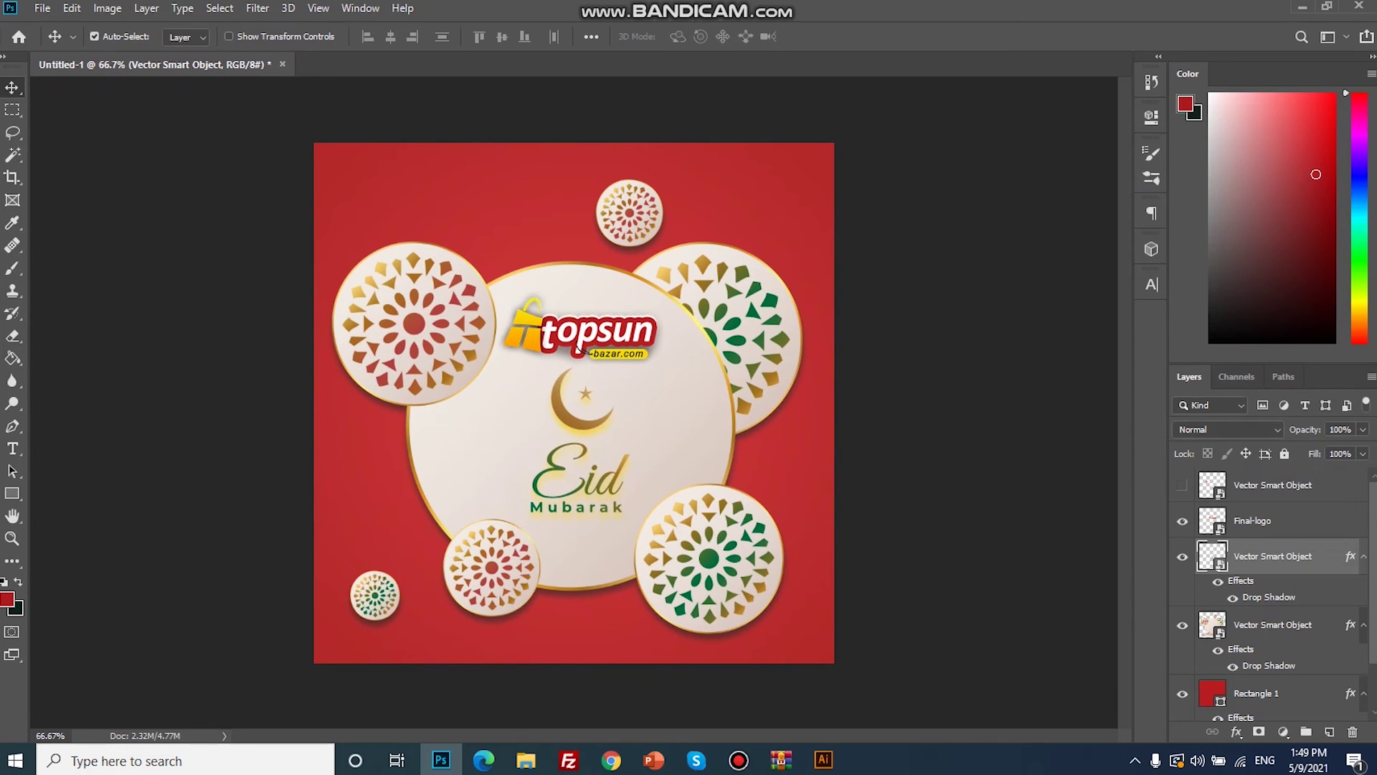
key(u)
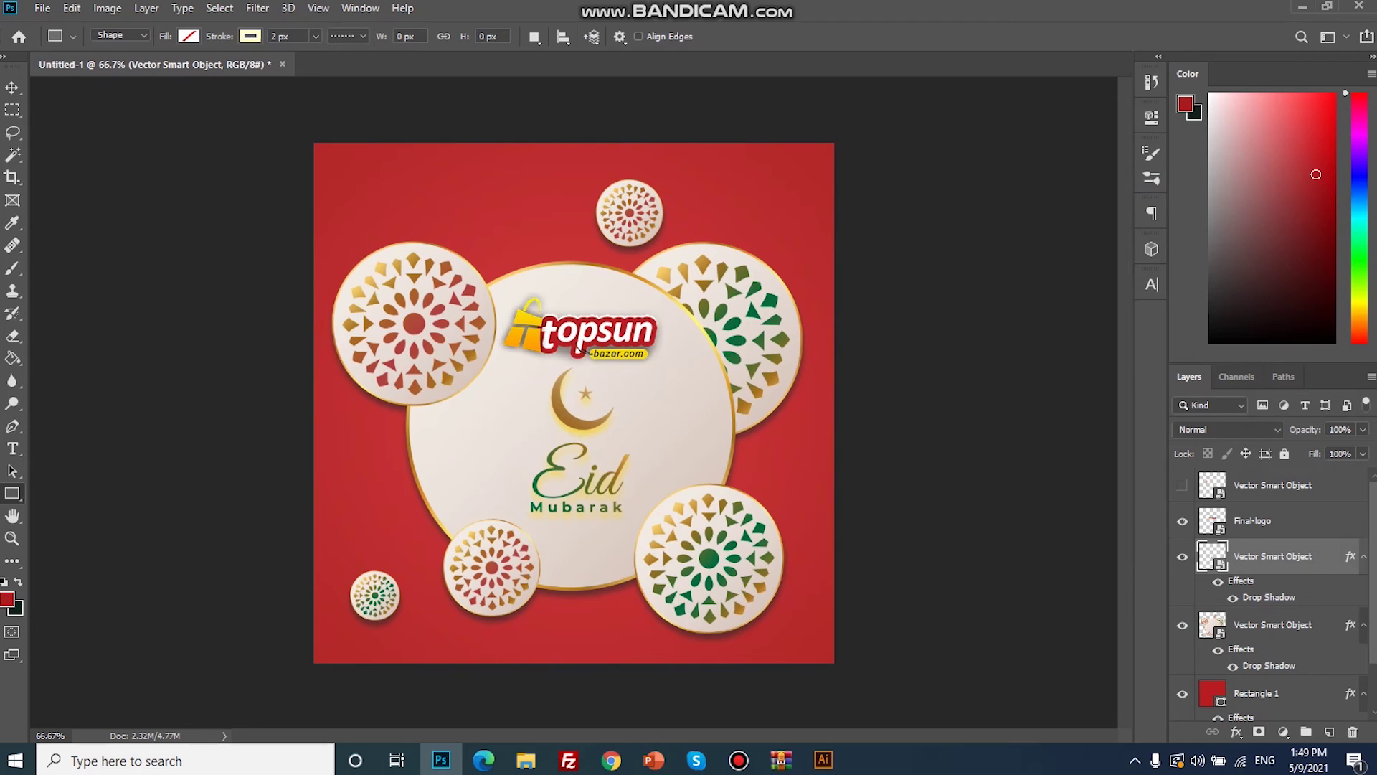
drag(324, 153, 820, 654)
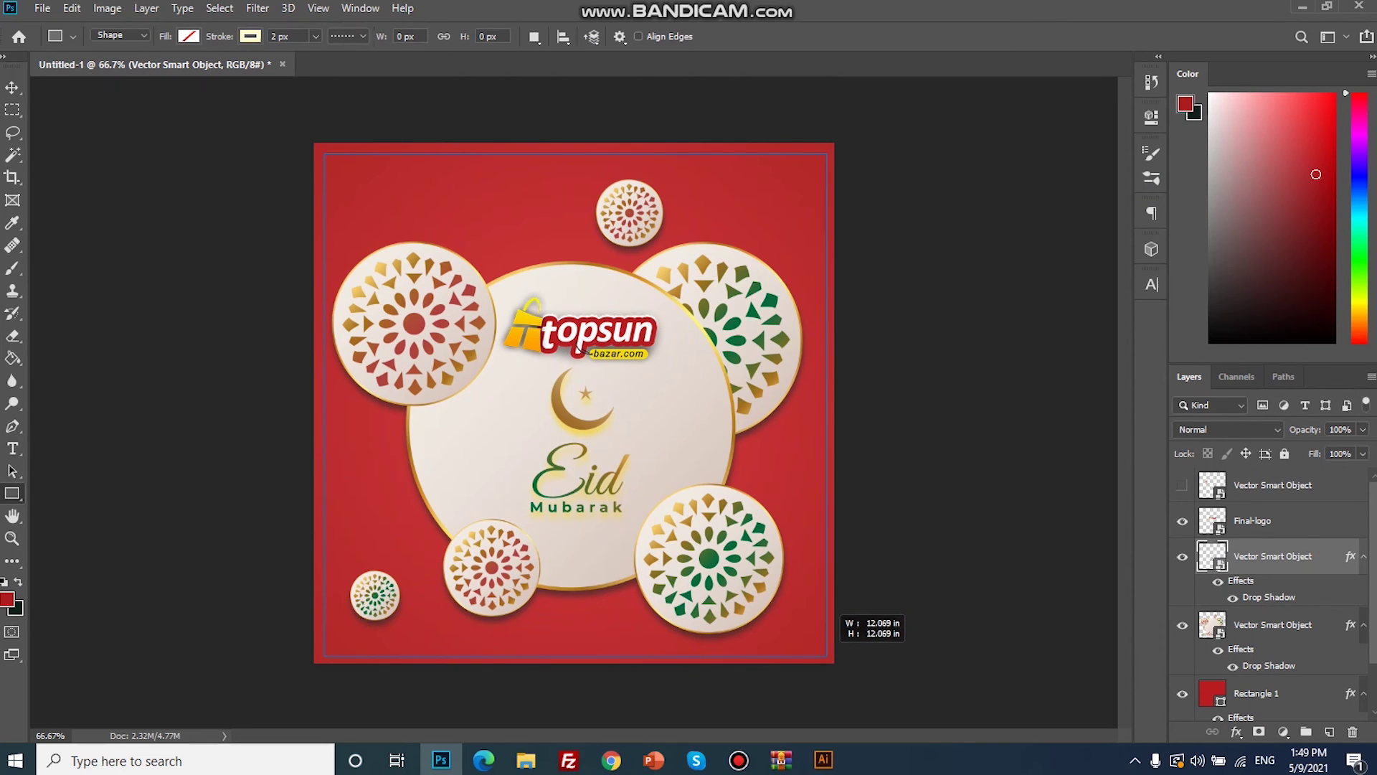
drag(820, 654, 827, 656)
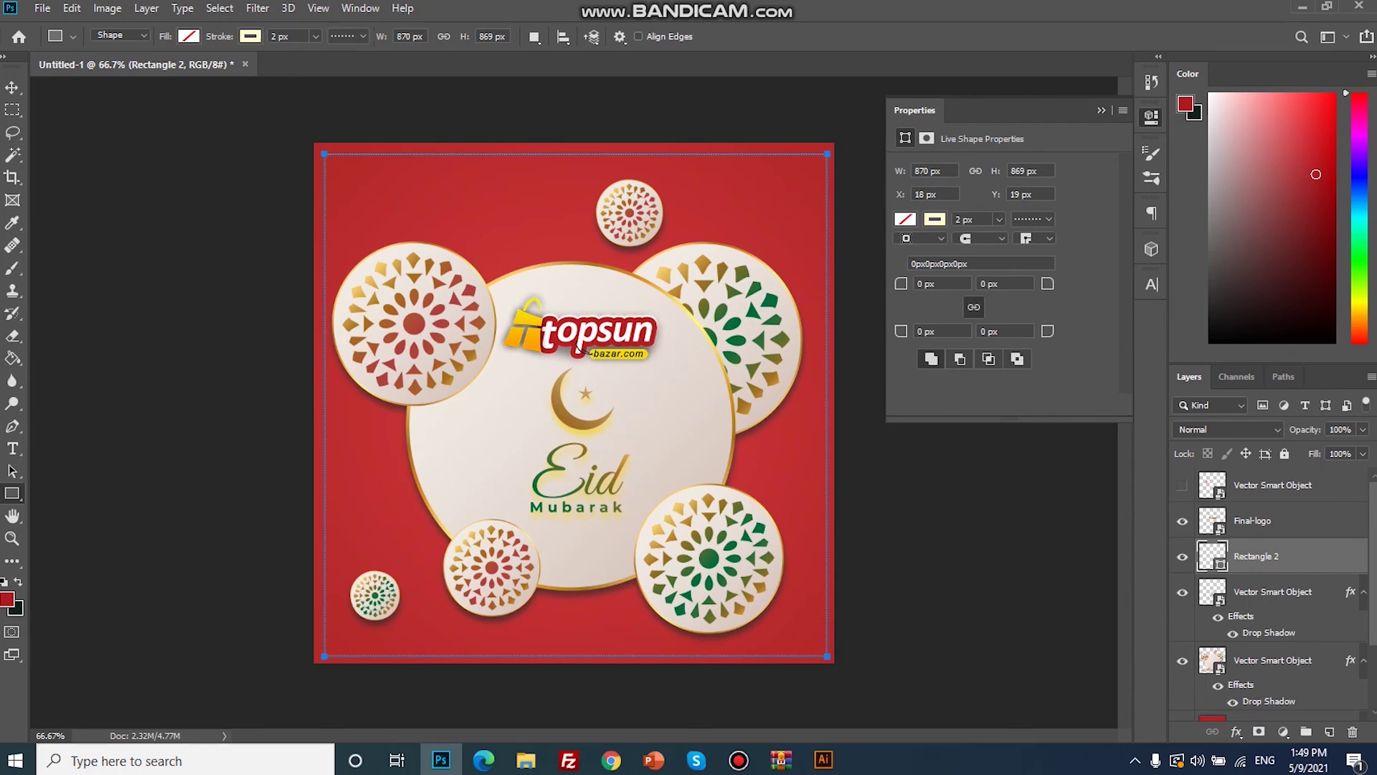
click(905, 218)
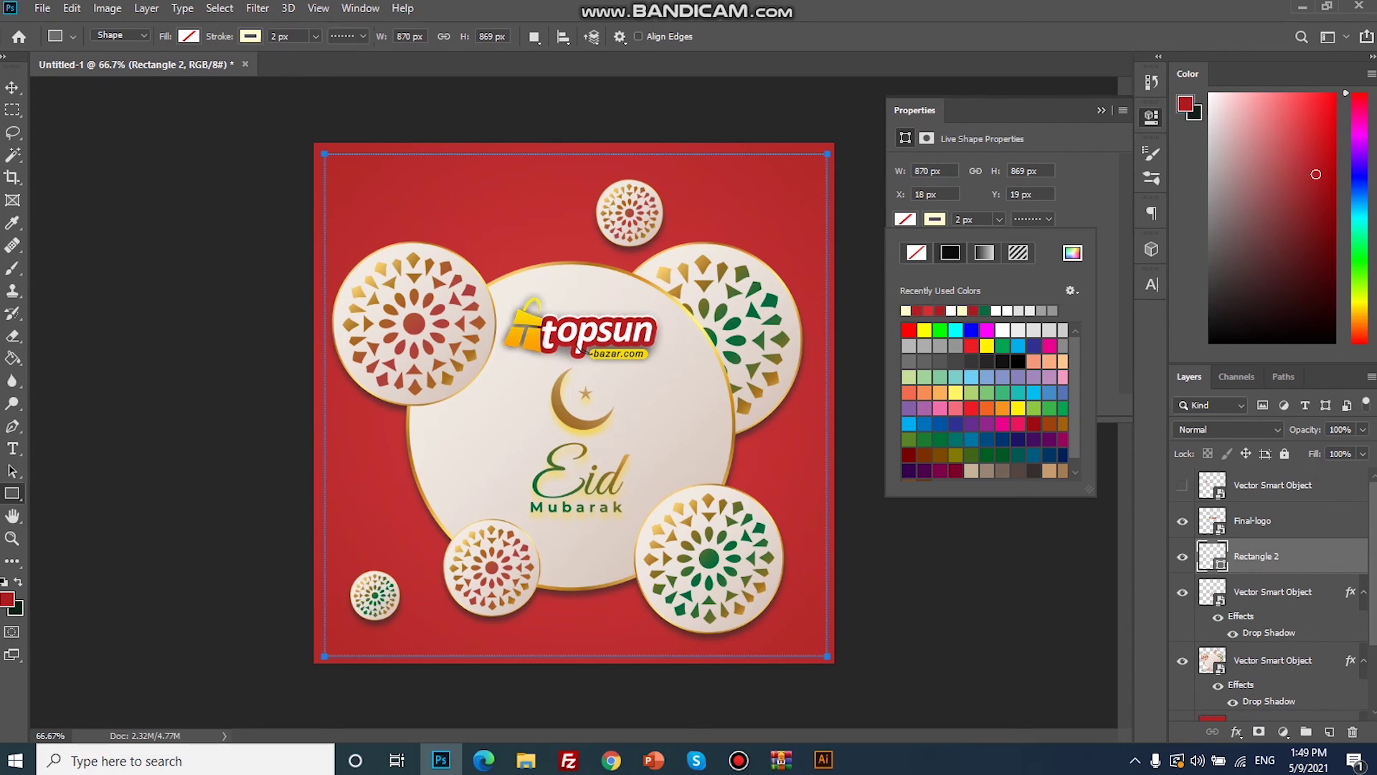
key(Escape)
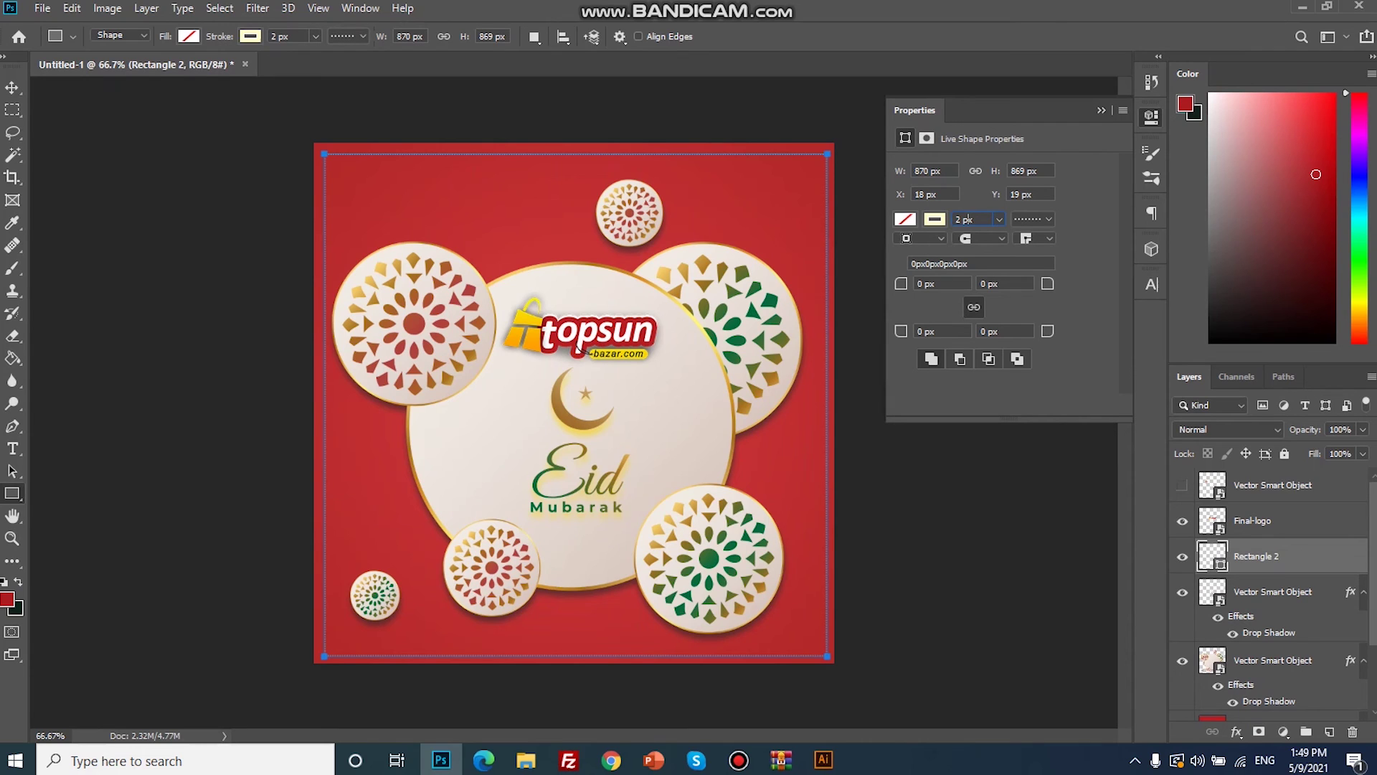
click(1033, 219)
click(1007, 274)
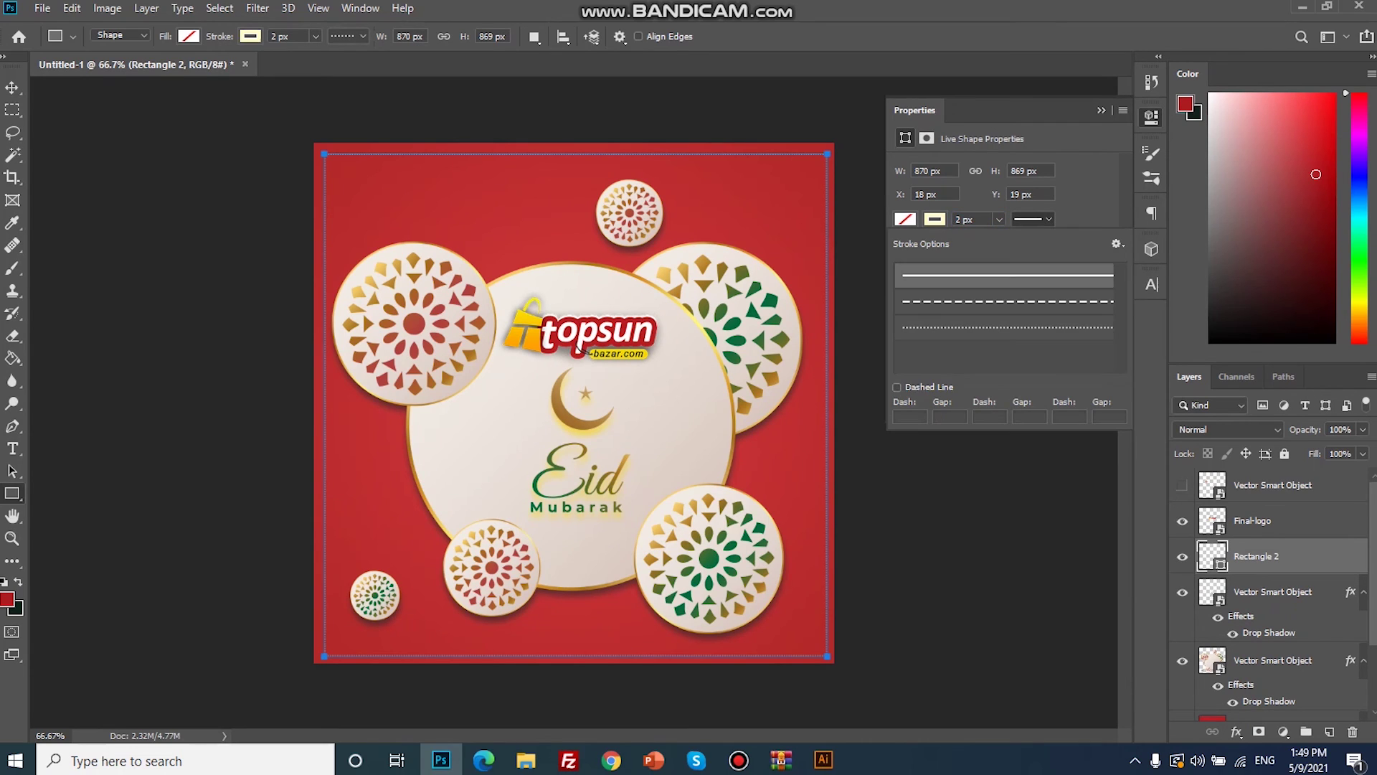
key(v)
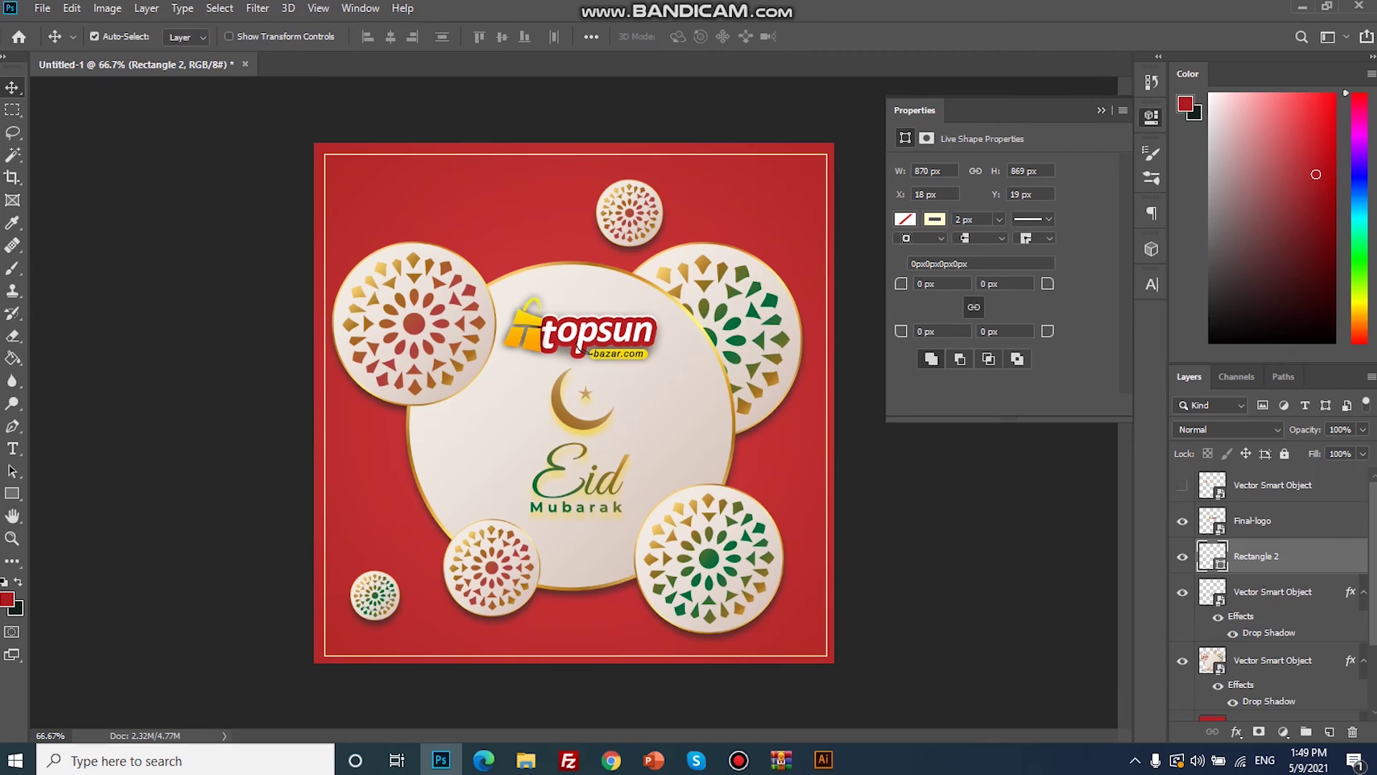
scroll(1270, 588, down, 3)
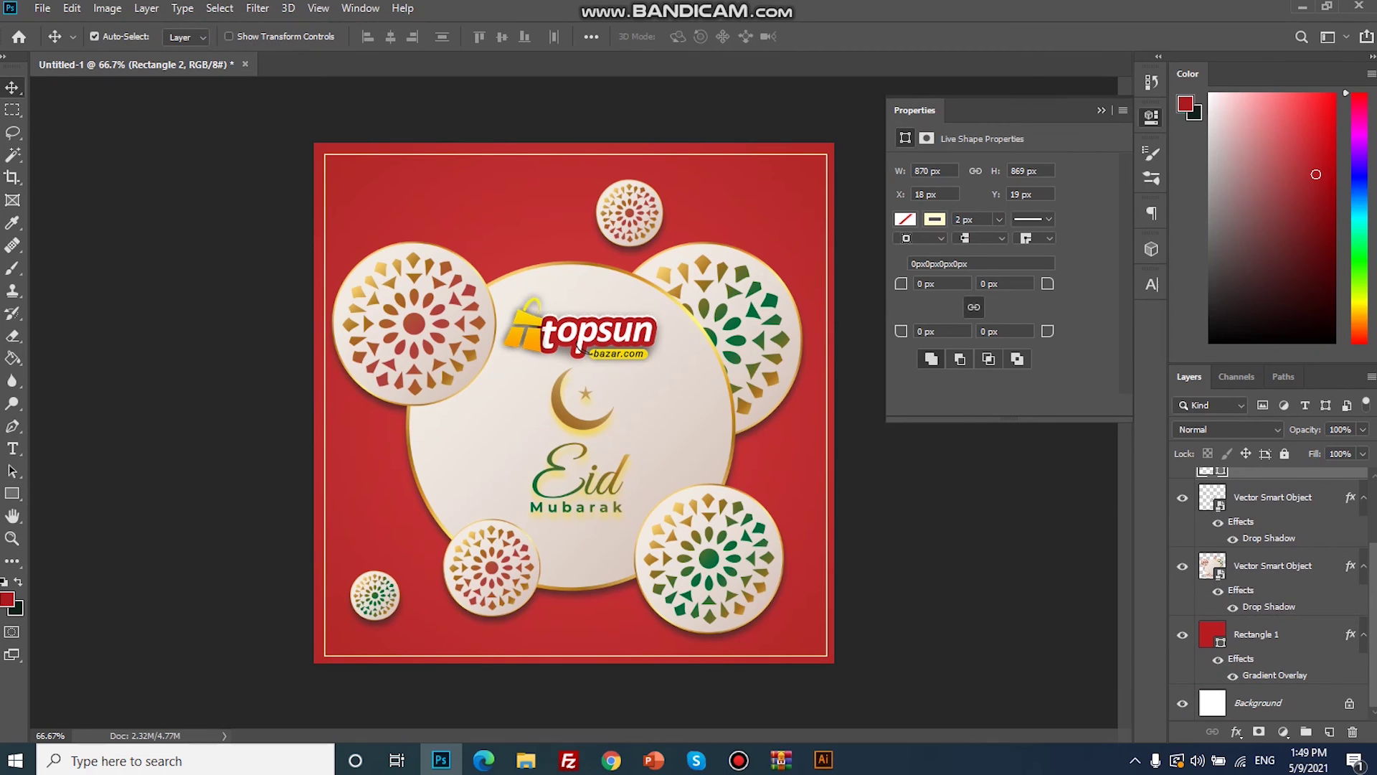
Step: Centre the border frame on the Background and move the topsun logo to the upper left
ctrl+click(1259, 703)
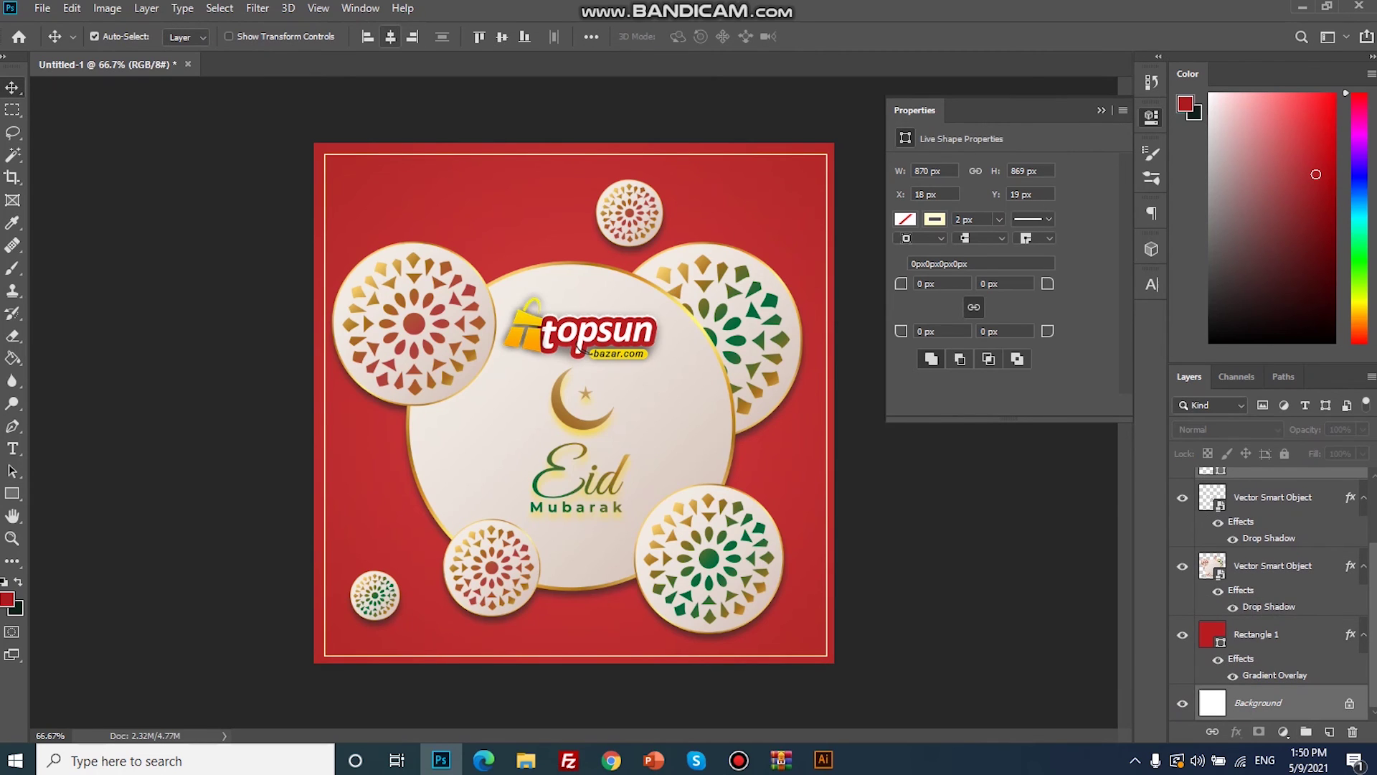
click(391, 36)
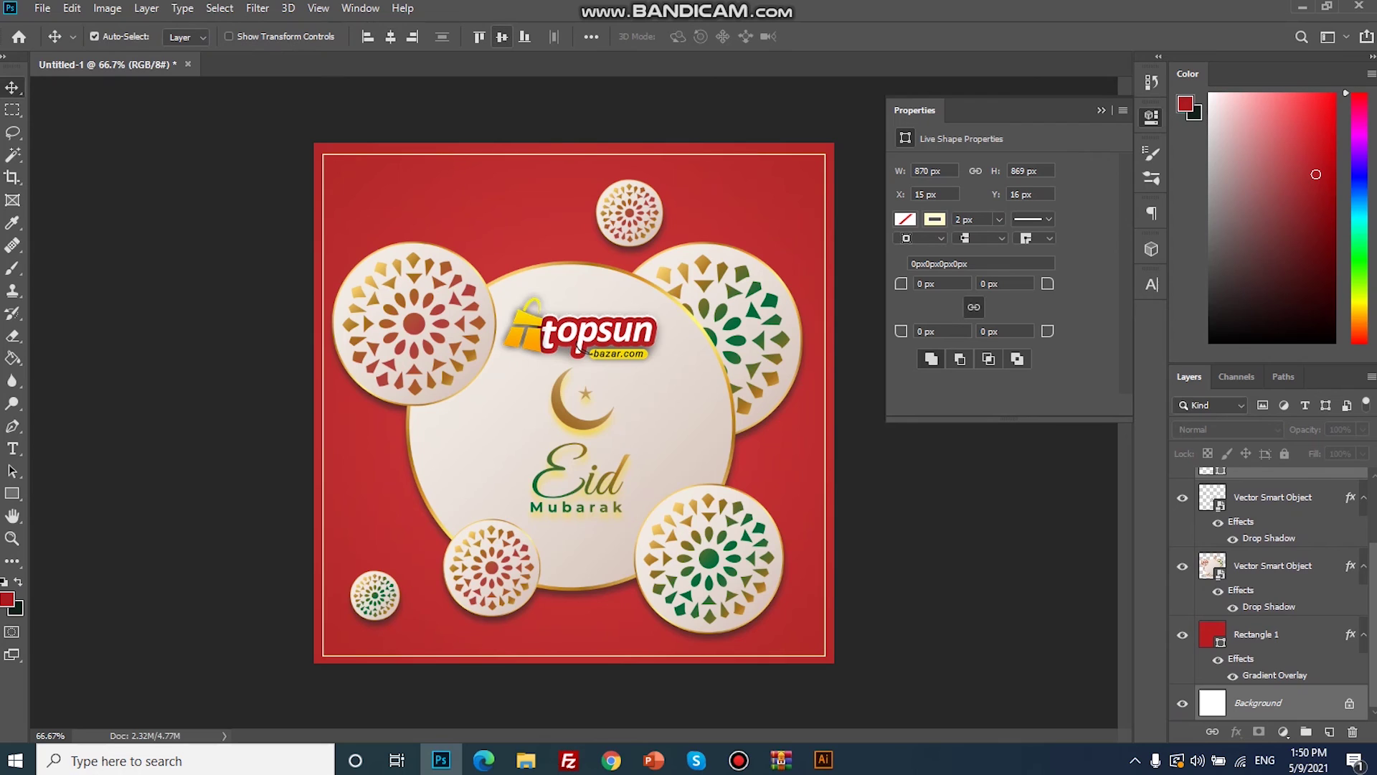
click(502, 36)
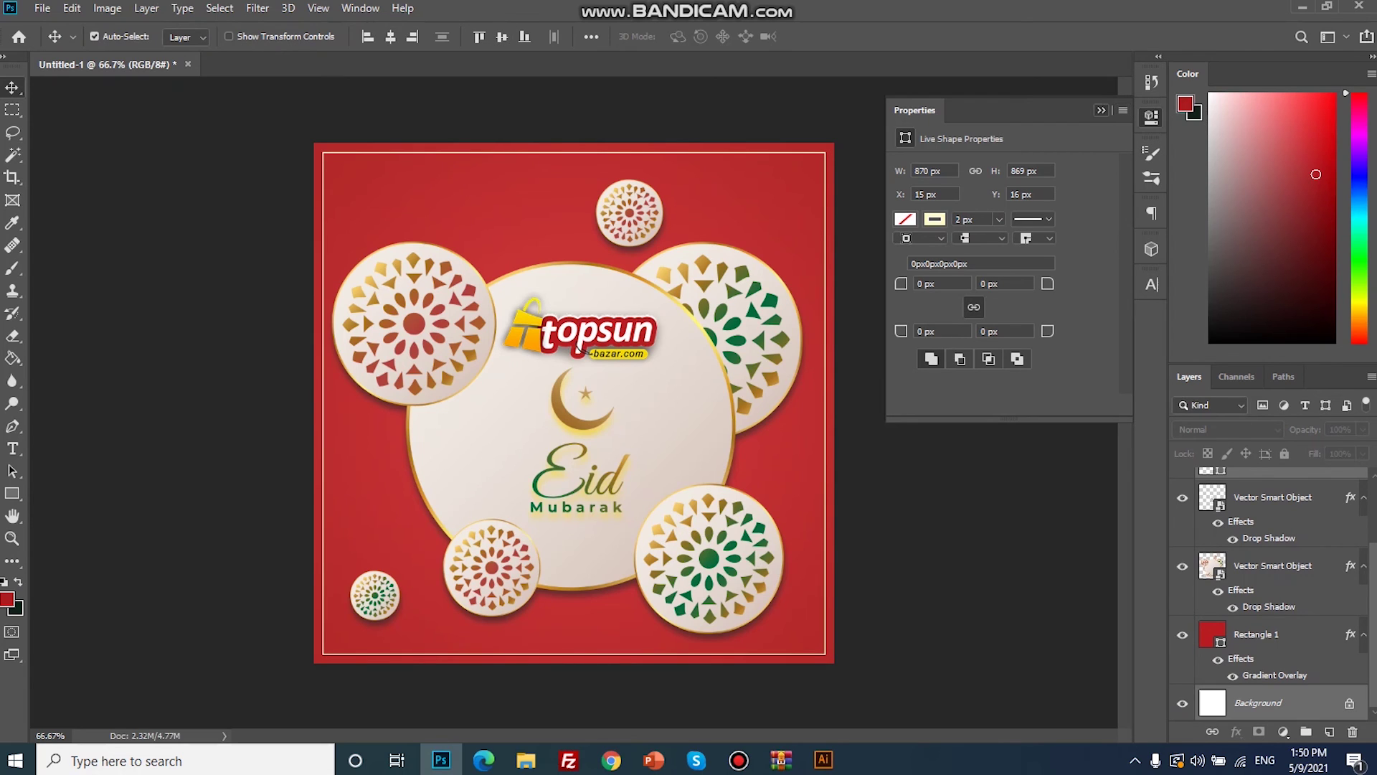
click(1101, 110)
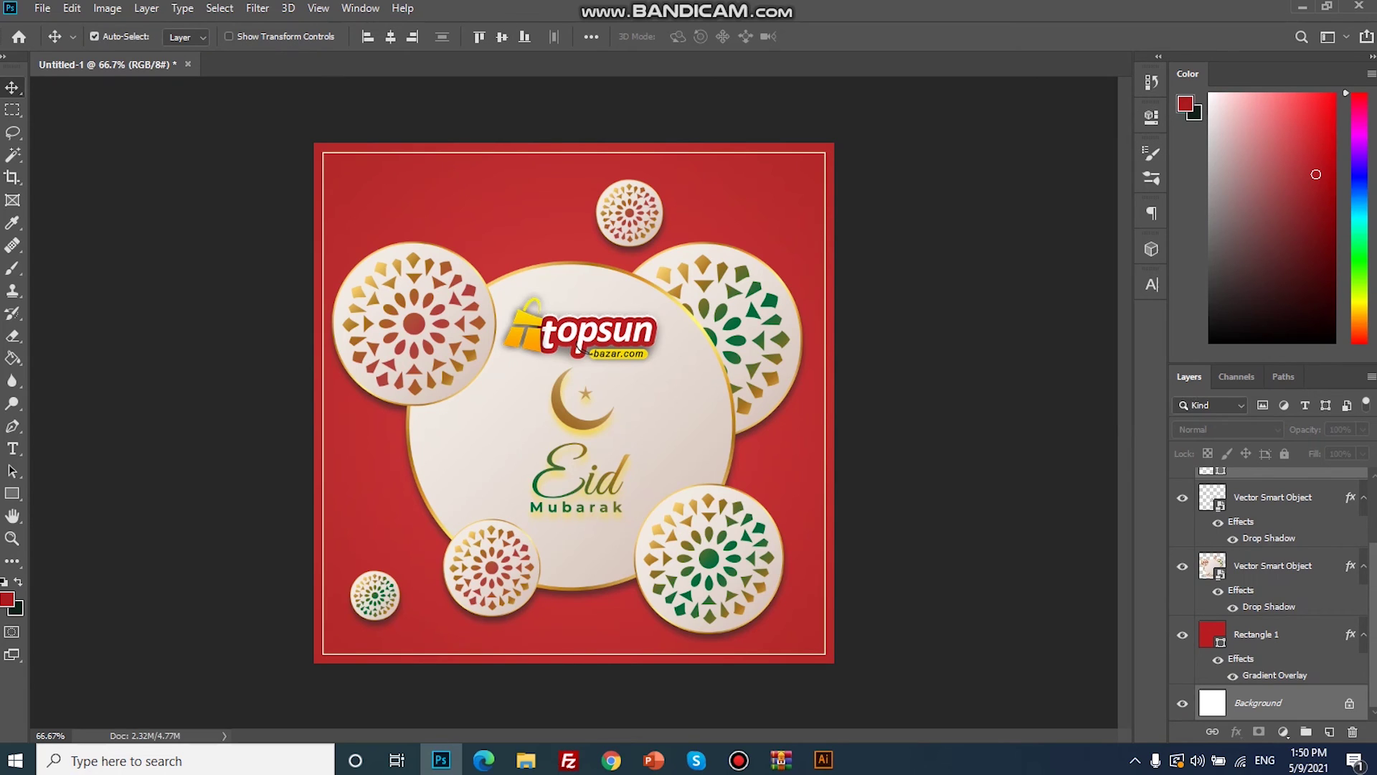
click(578, 350)
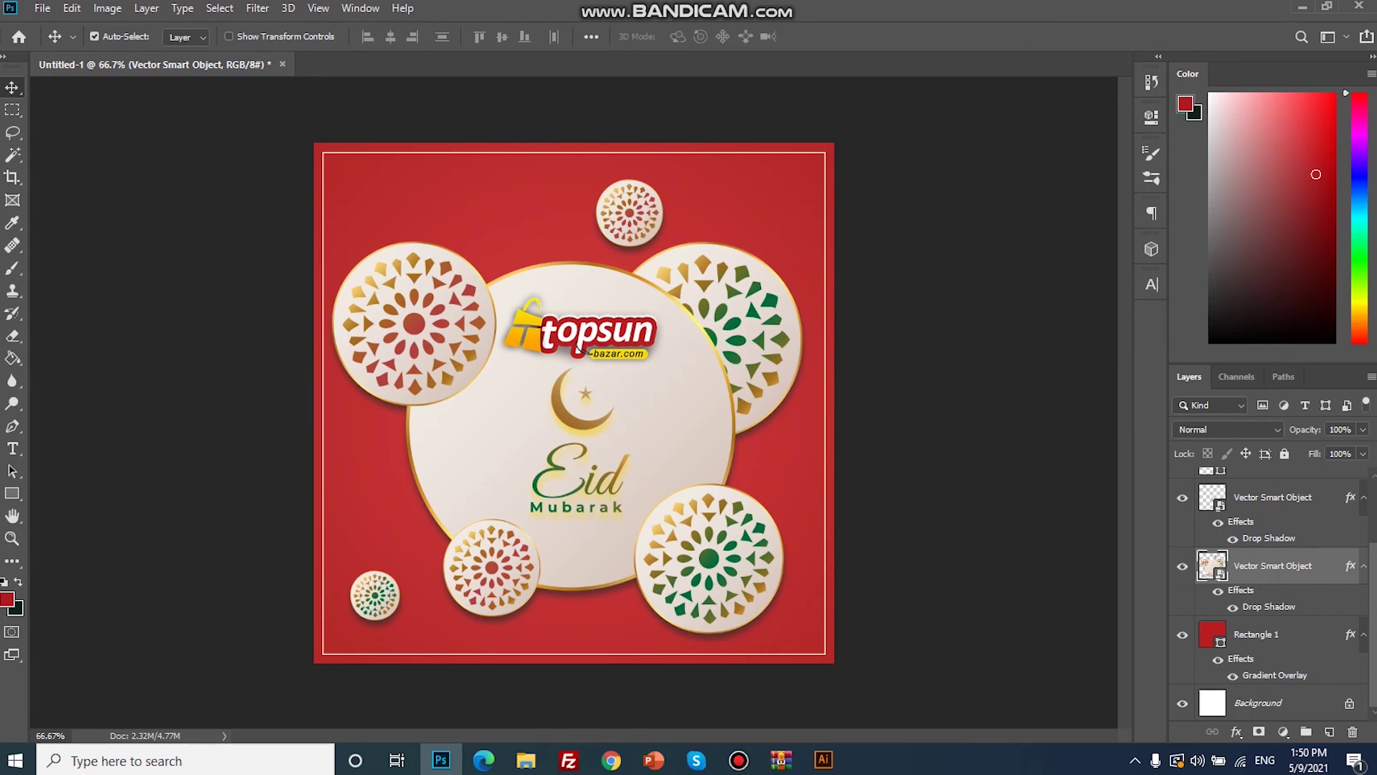
drag(578, 350, 494, 230)
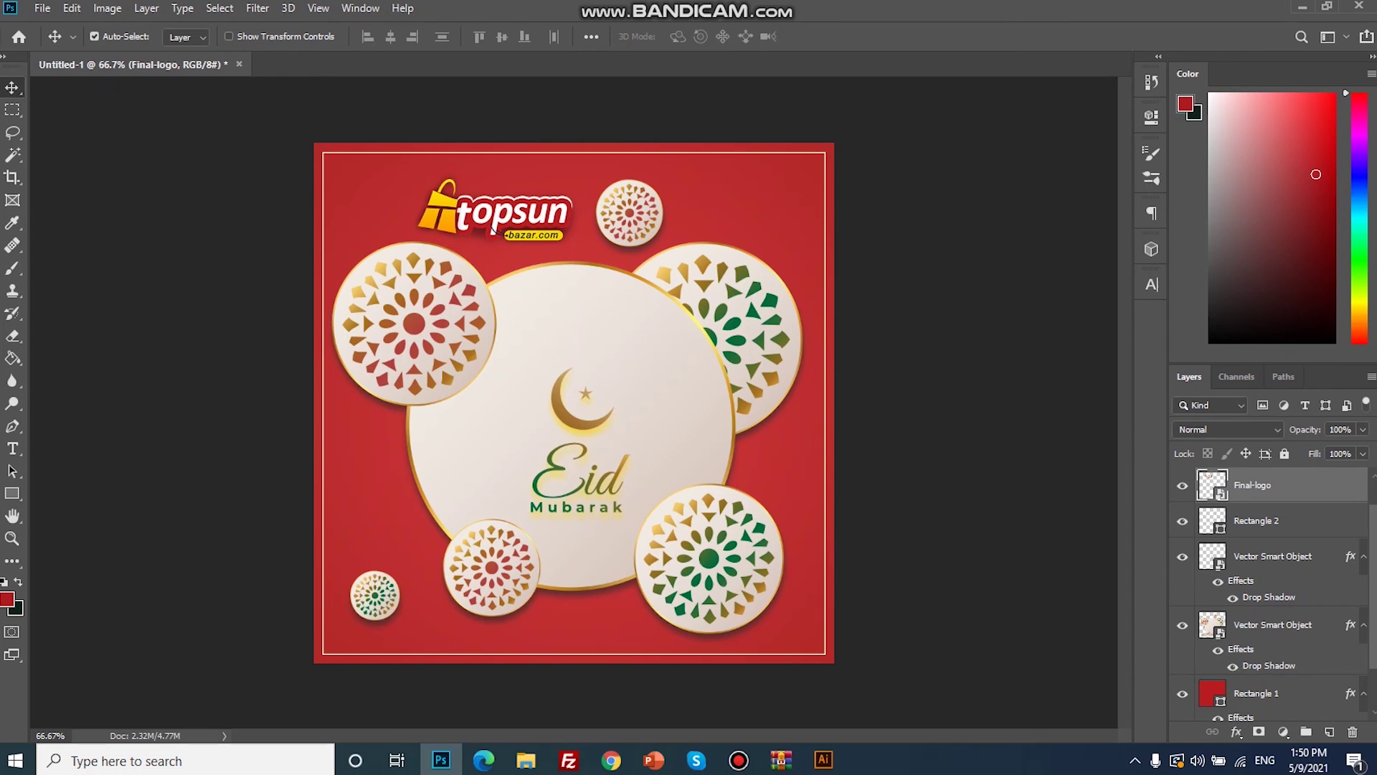
Step: Nudge the crescent and Eid Mubarak text upward and sideways until centred in the circle
click(494, 229)
key(shift+Up)
key(shift+Up)
key(shift+Up)
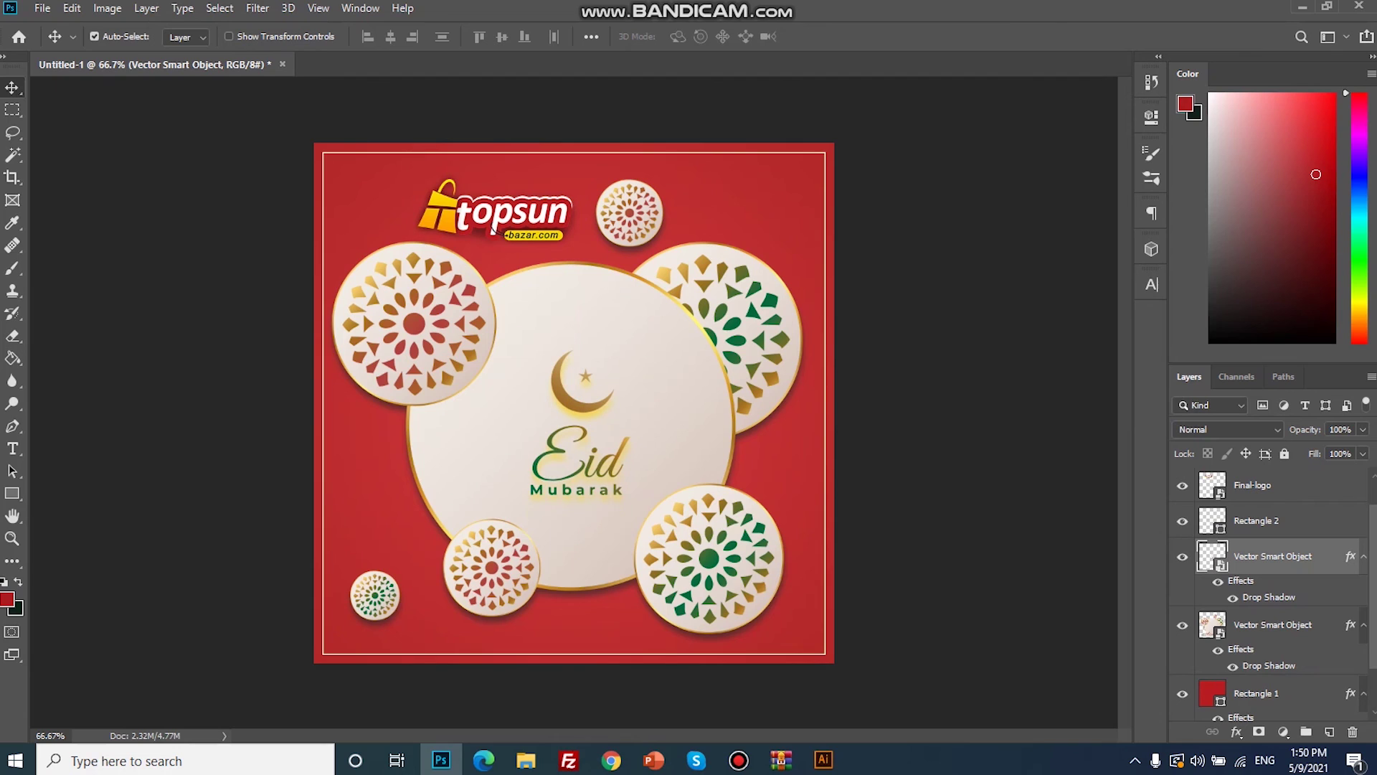
key(shift+Up)
key(shift+Up)
key(shift+Left)
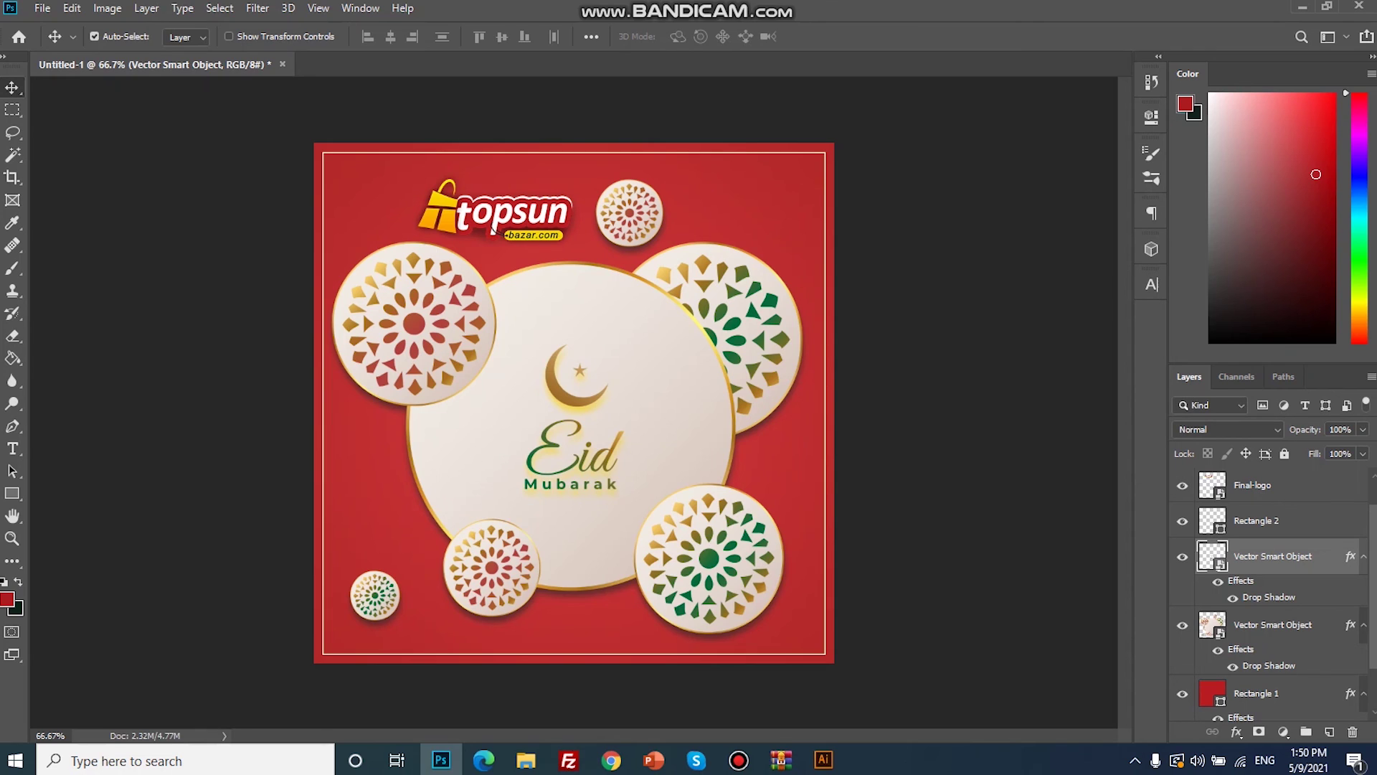
key(Left)
key(Left)
key(Left)
key(Left)
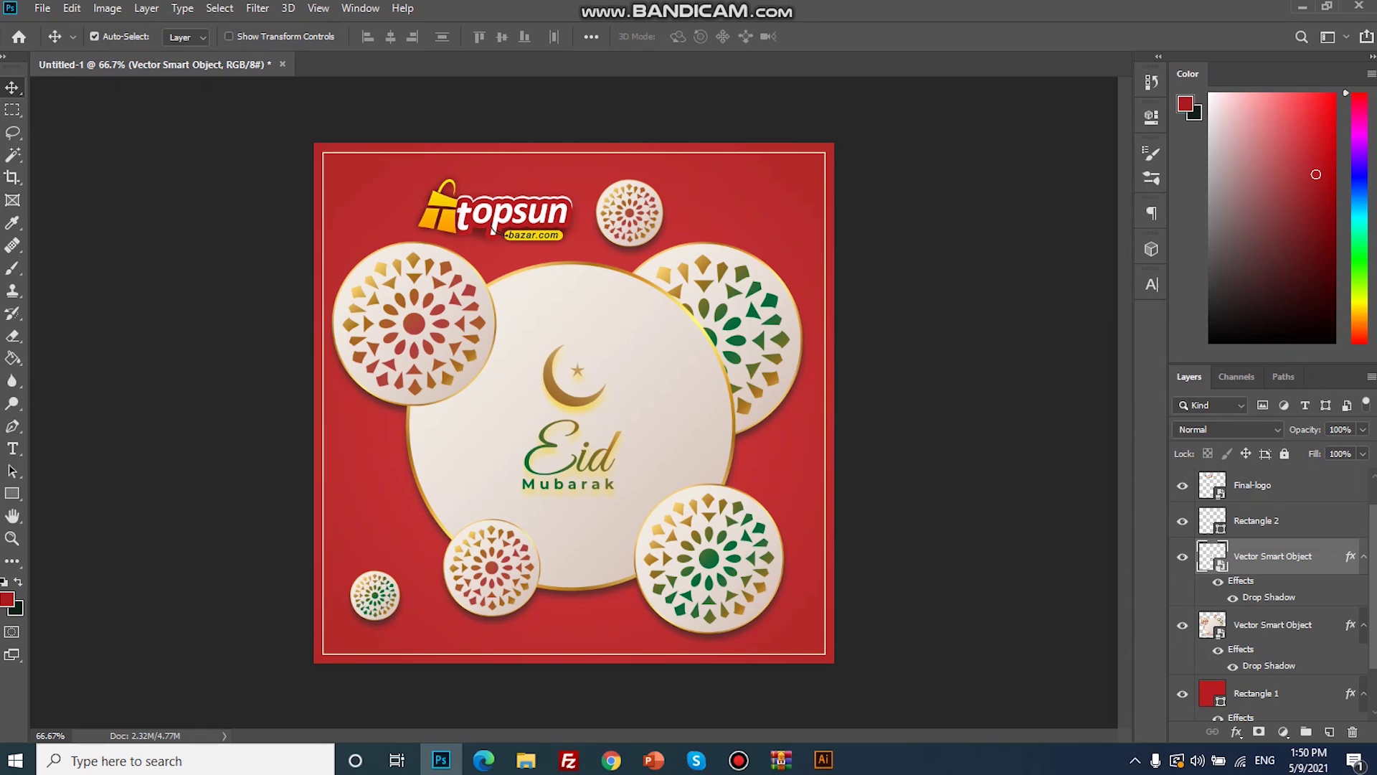
key(Left)
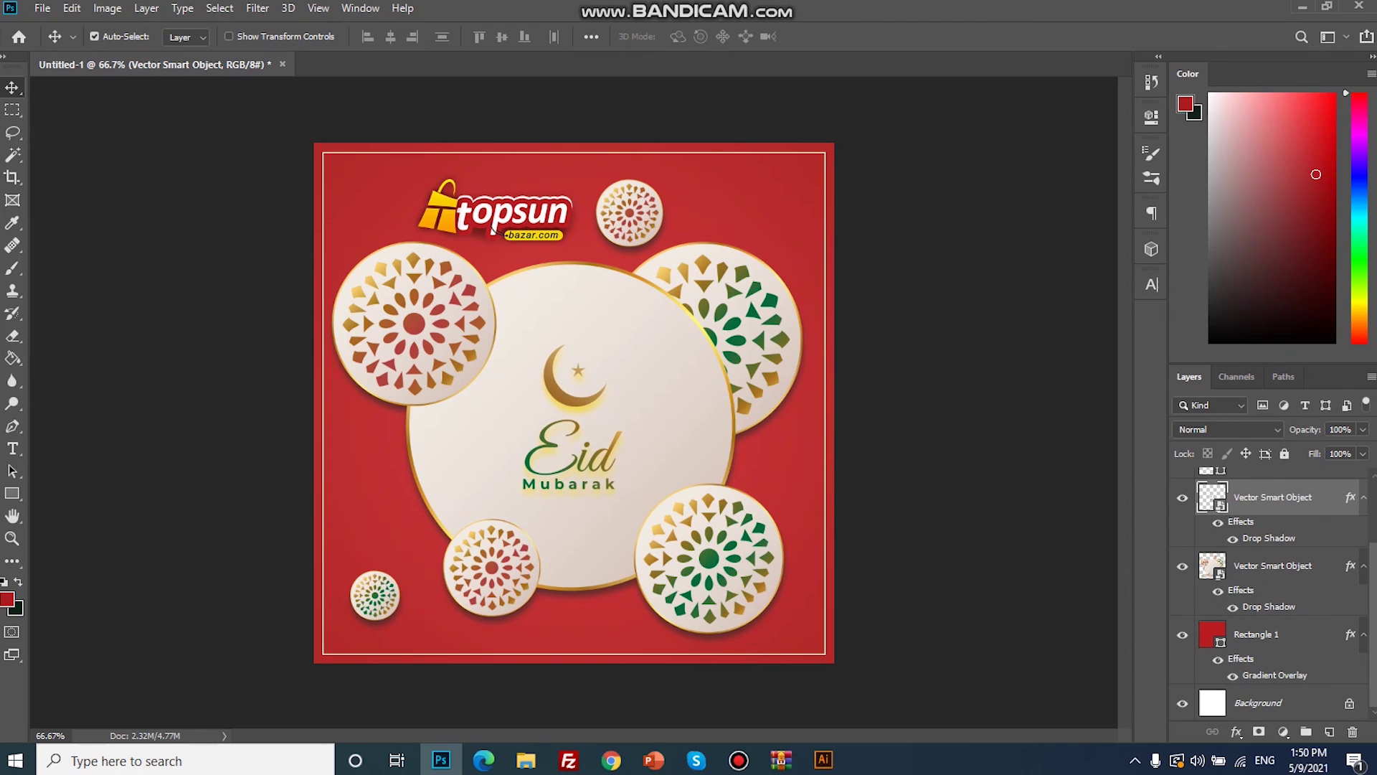
key(alt+comma)
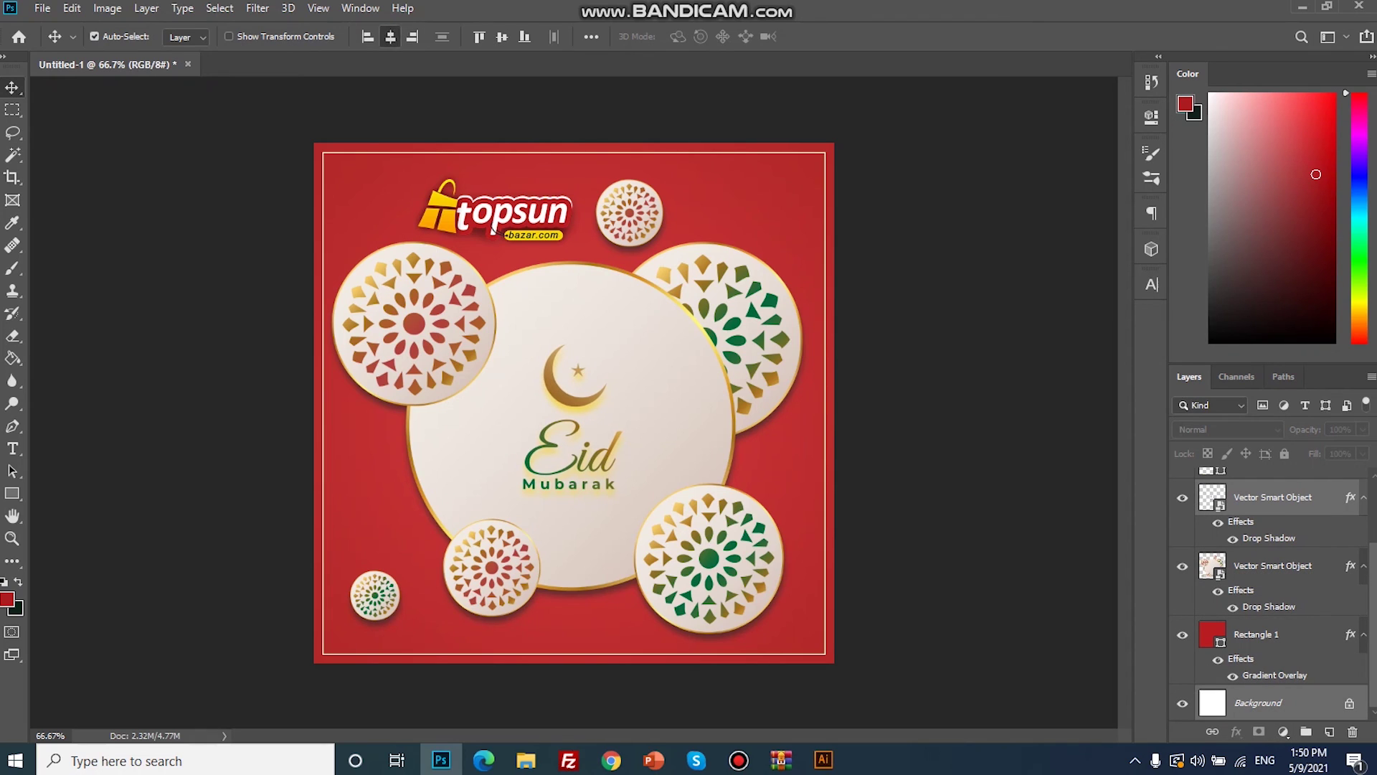
key(Right)
key(Right)
key(Right)
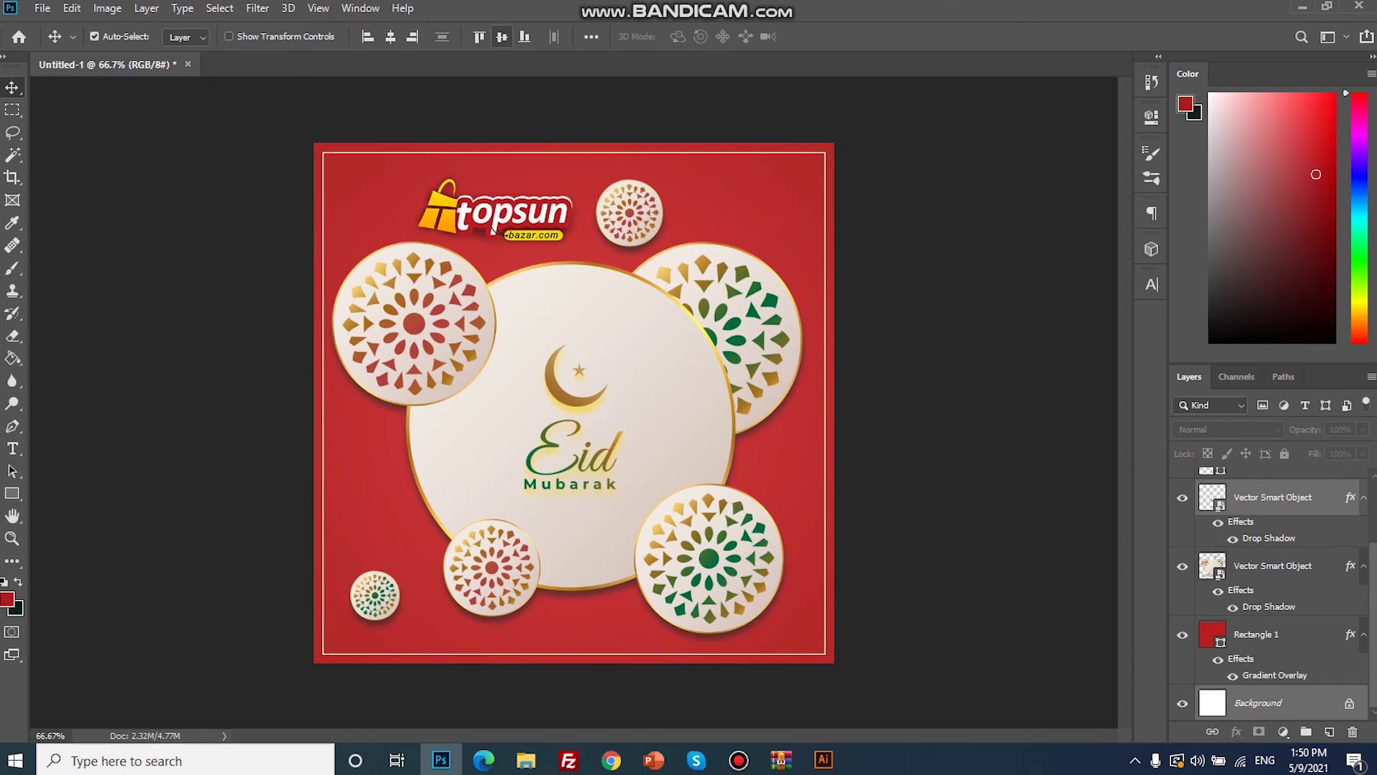
key(shift+Up)
key(shift+Up)
key(shift+Up)
click(494, 229)
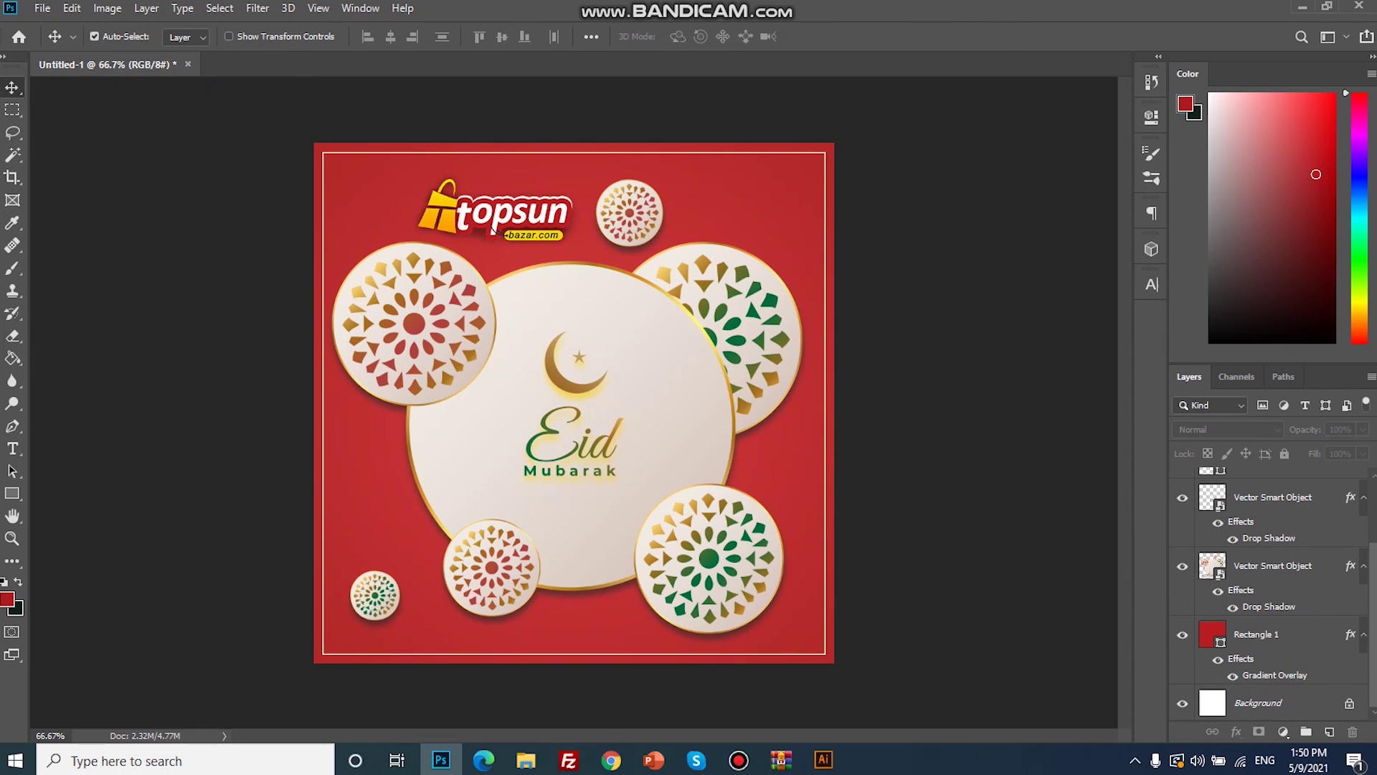
Step: Export the card via Save for Web as a JPEG named 'EID POS' on the Desktop
key(ctrl)
key(ctrl+alt+shift+s)
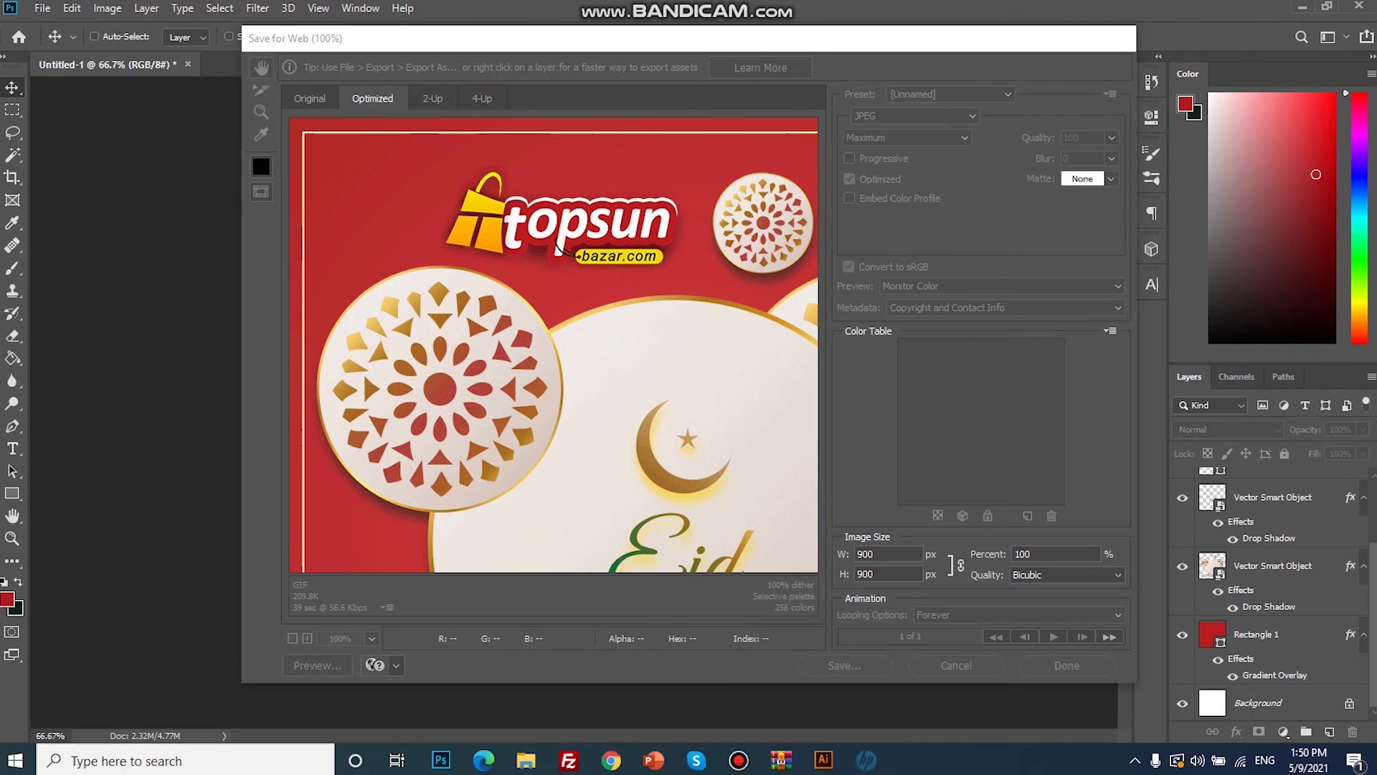
click(309, 98)
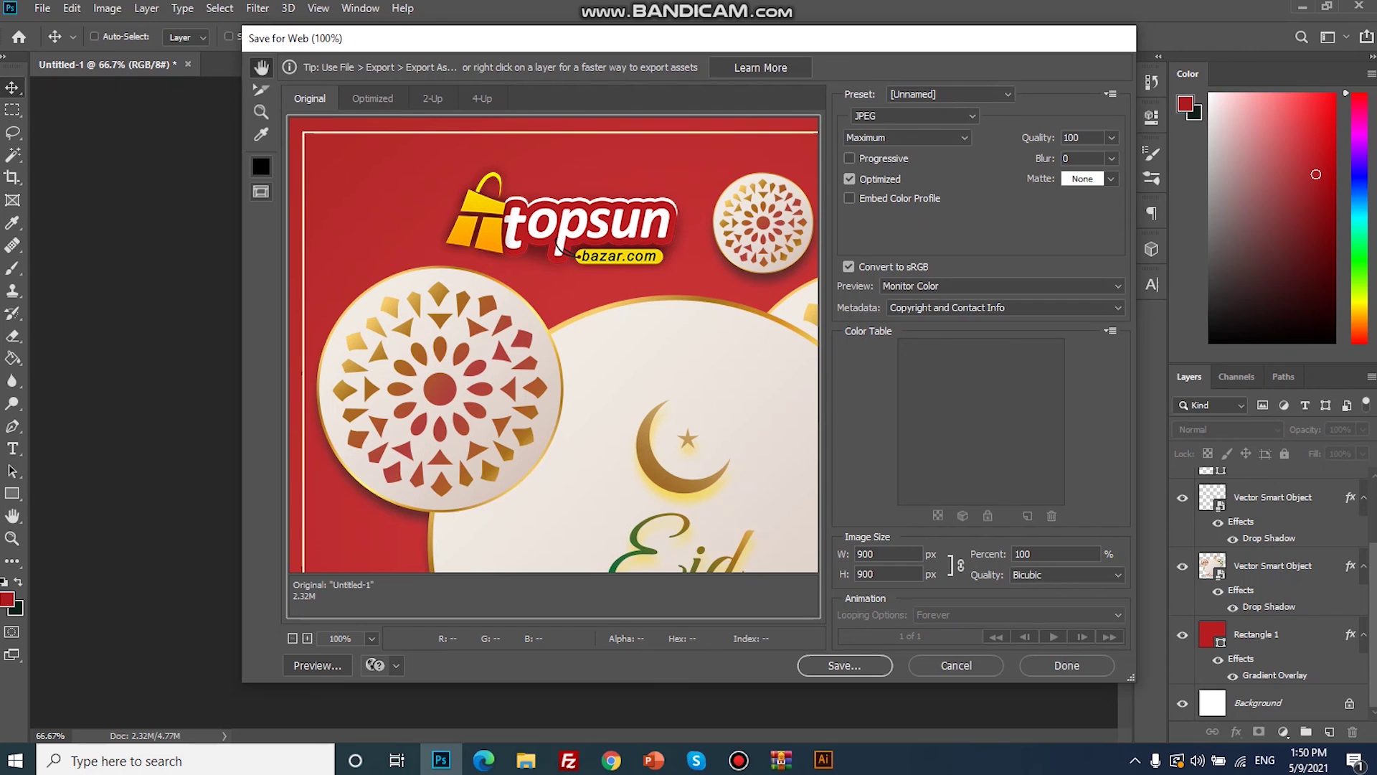
key(Return)
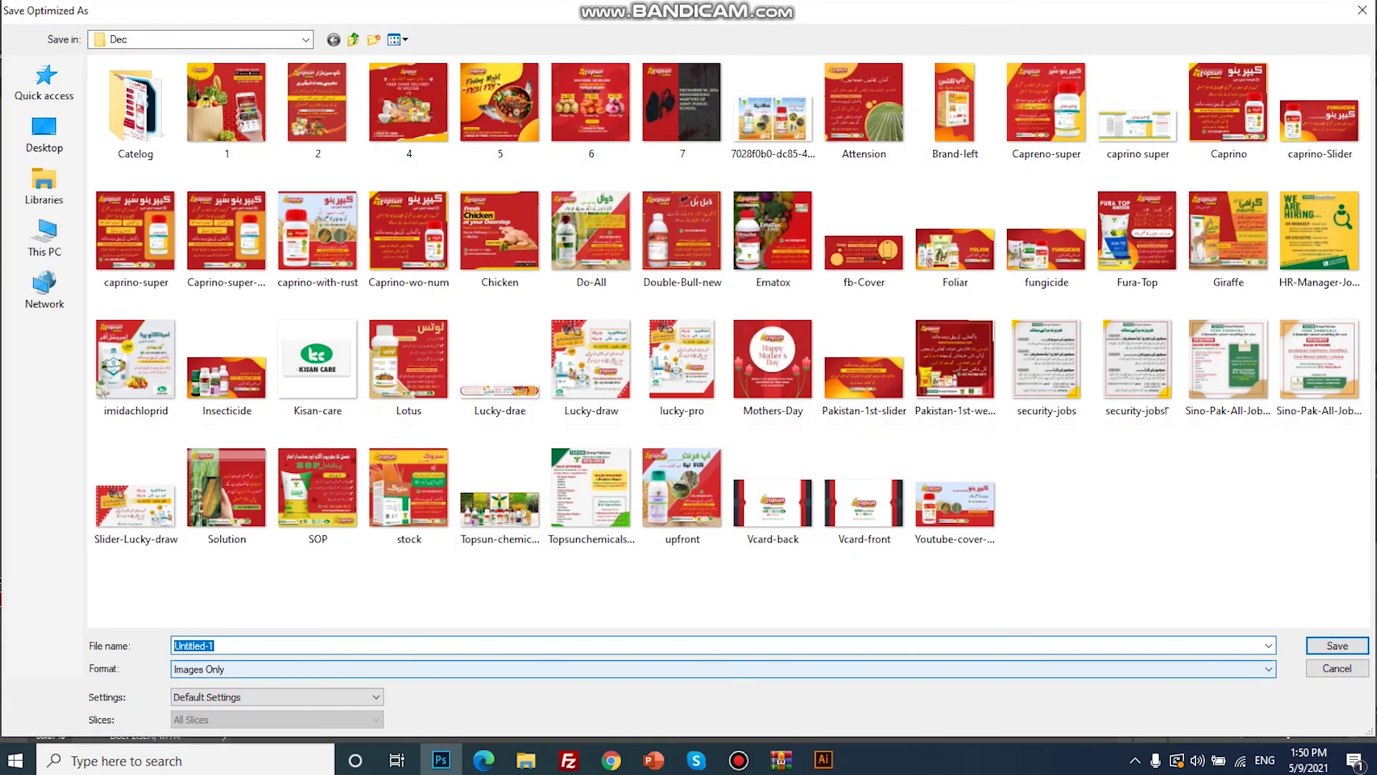
click(44, 136)
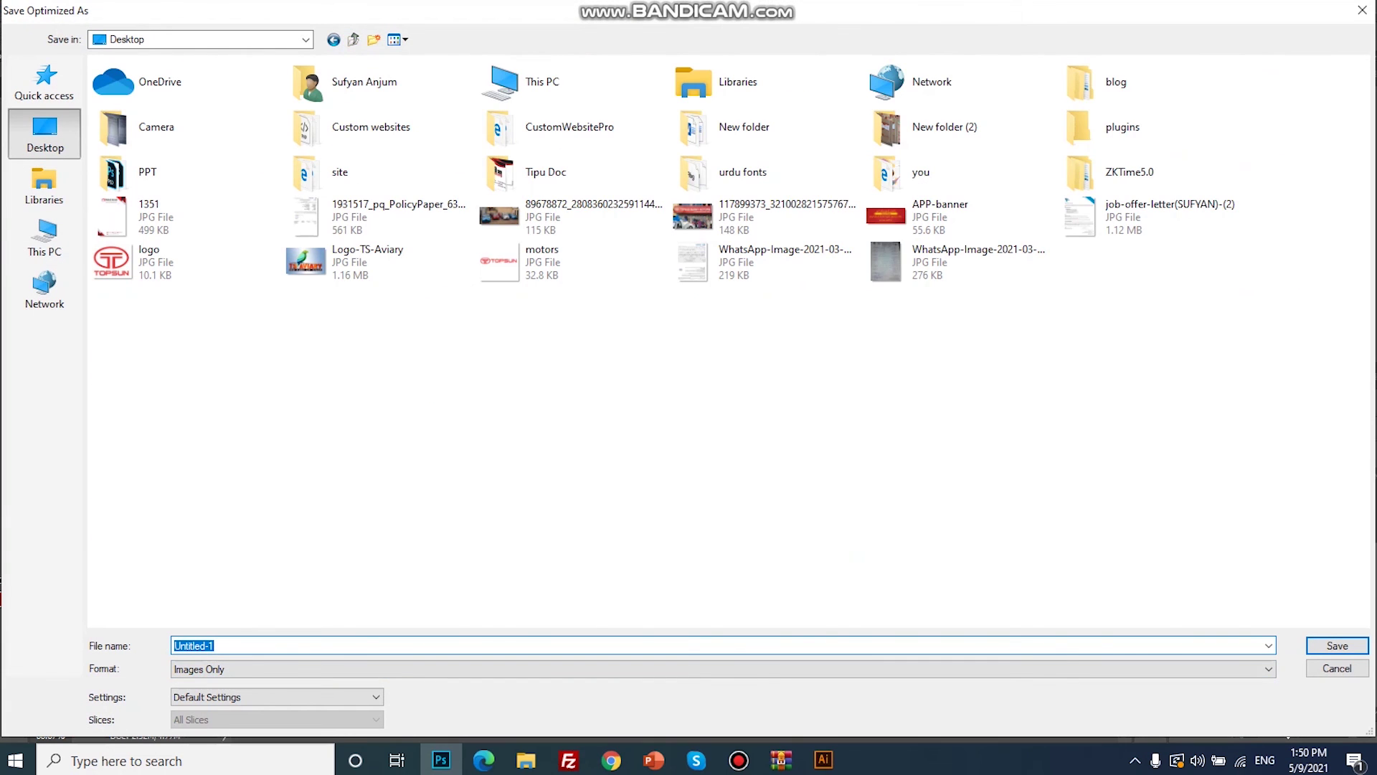
text(EID)
text( POS)
key(Return)
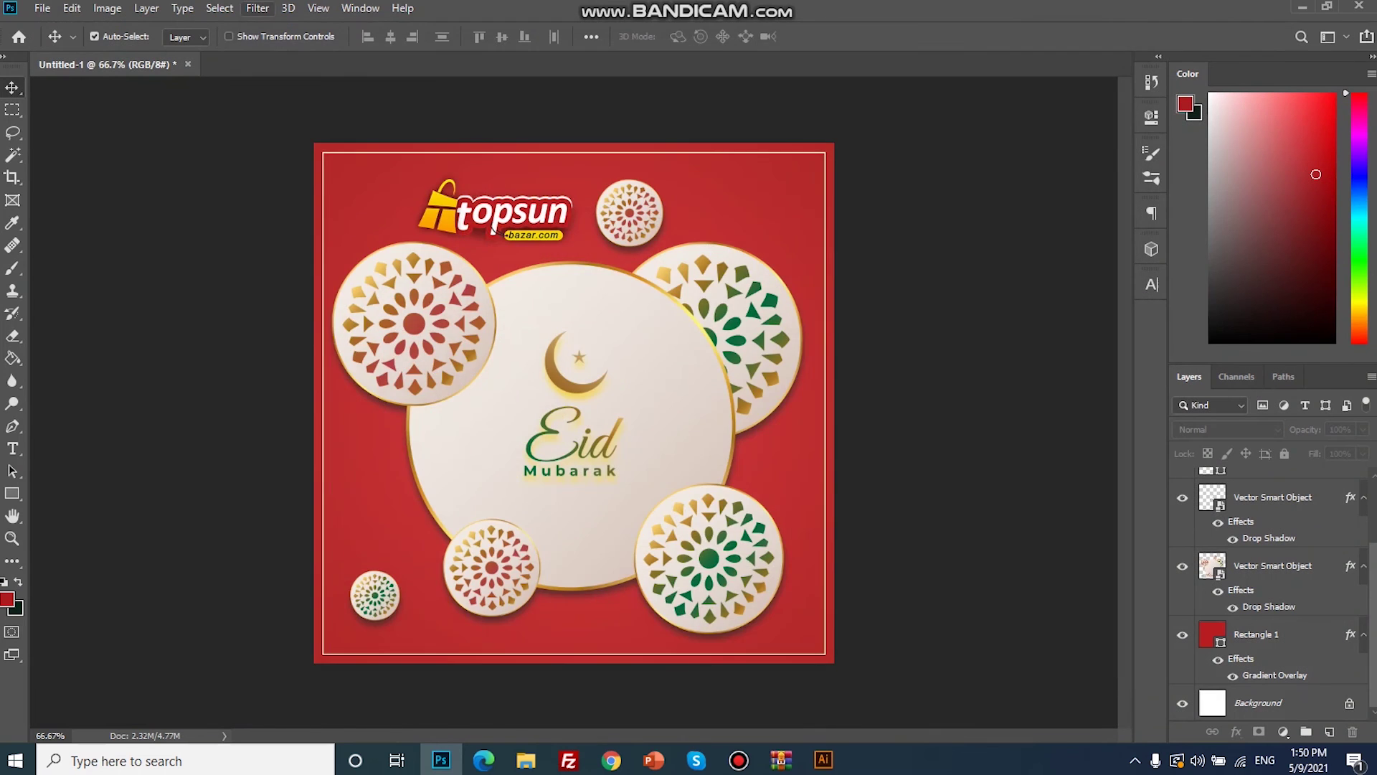